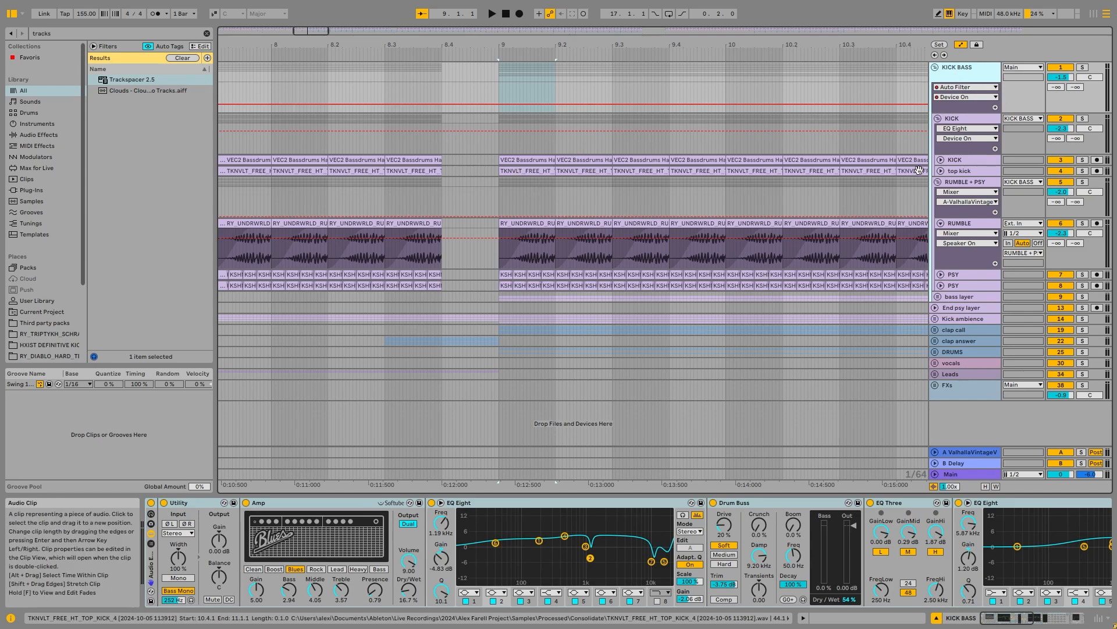
Step: Review the device chains of the RUMBLE + PSY group and its RUMBLE and PSY tracks
left_click(963, 182)
left_click(527, 225)
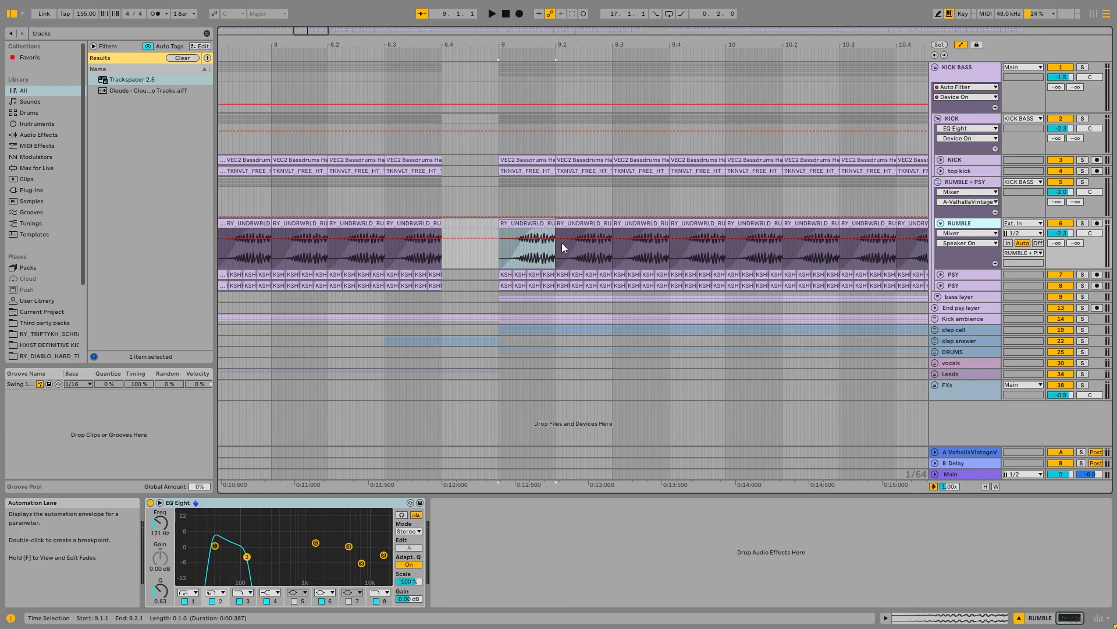
left_click(977, 183)
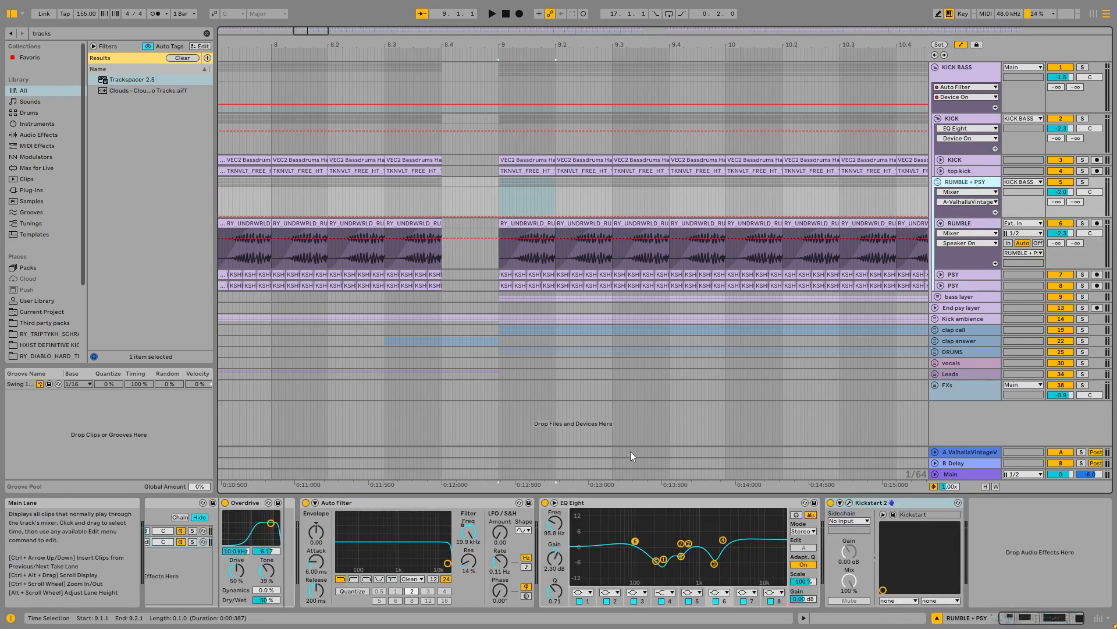
key("Down")
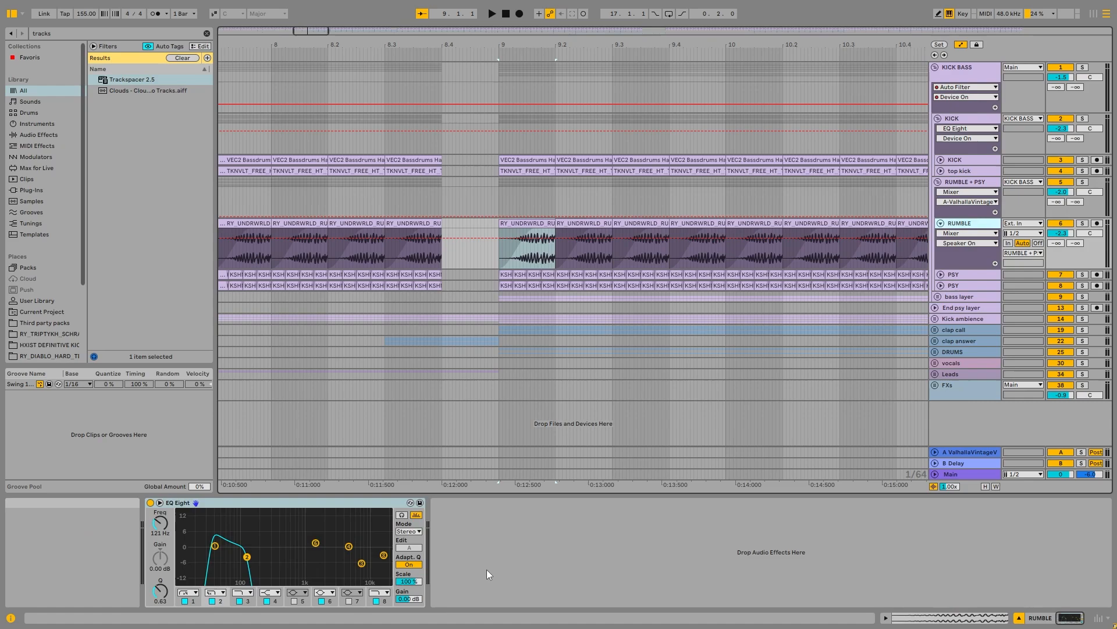
key("Down")
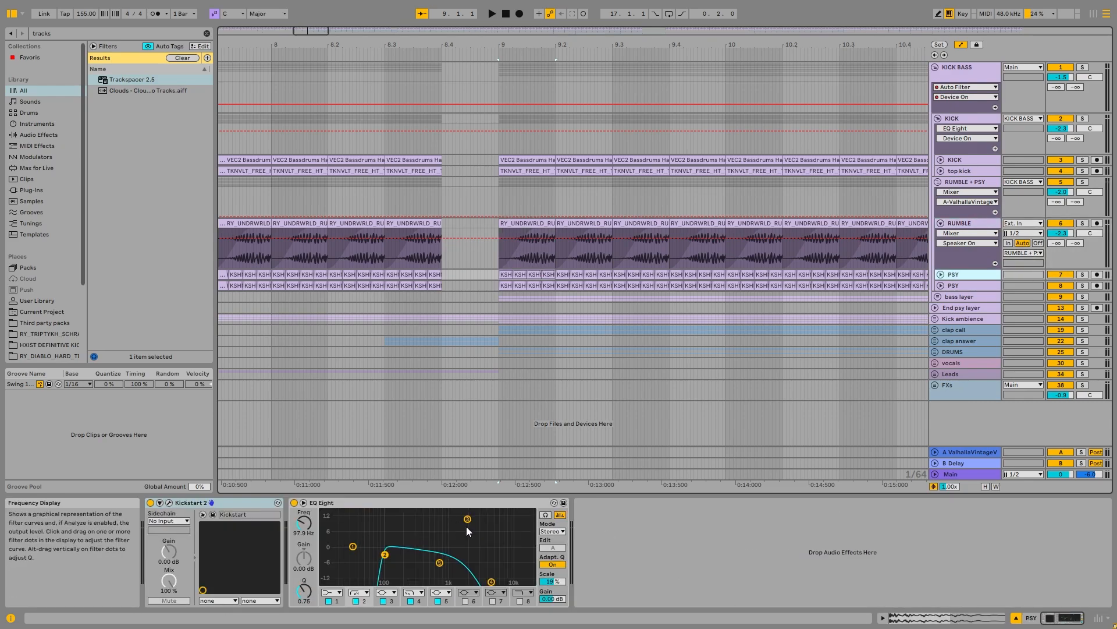
left_click(496, 503)
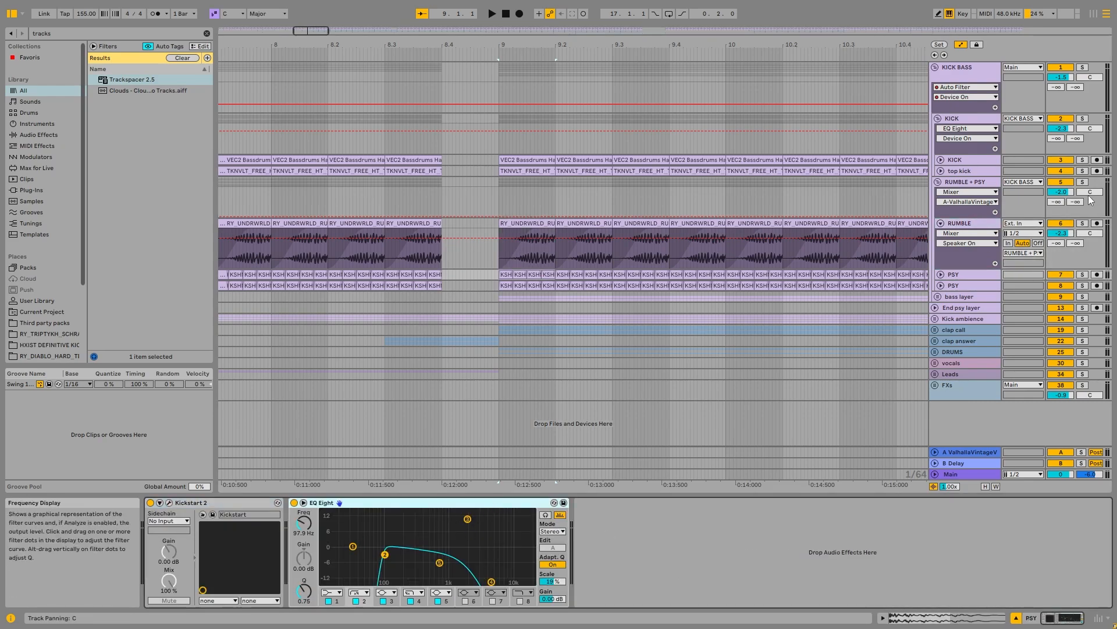
Step: Solo the KICK BASS group and play it while viewing the RUMBLE and PSY tracks' devices
right_click(1085, 67)
left_click(1083, 67)
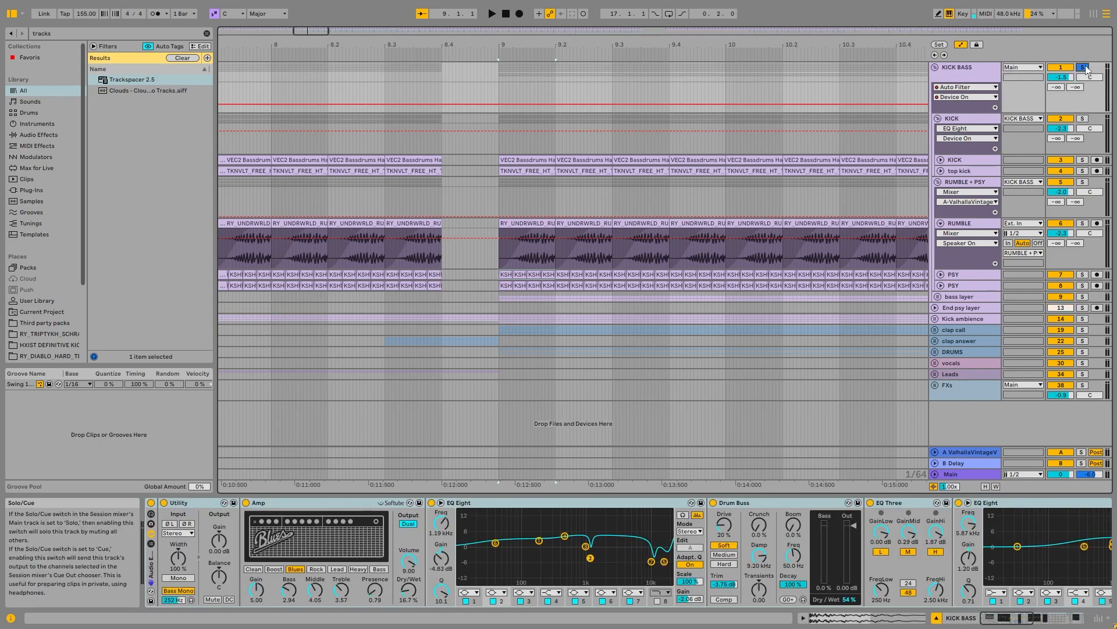
left_click(962, 224)
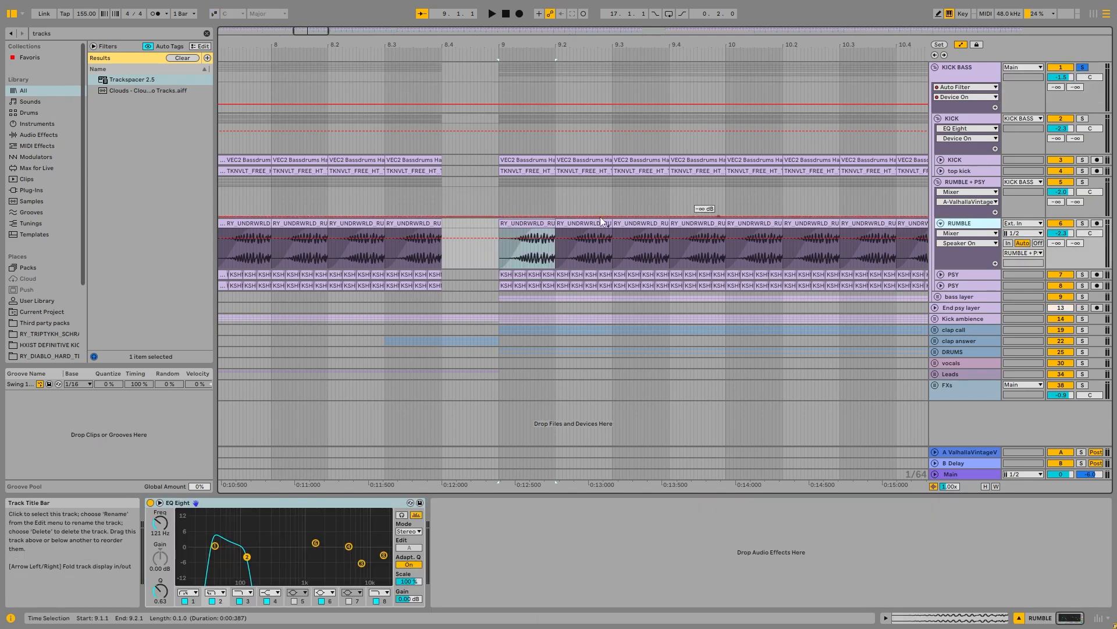
left_click(951, 274)
key("space")
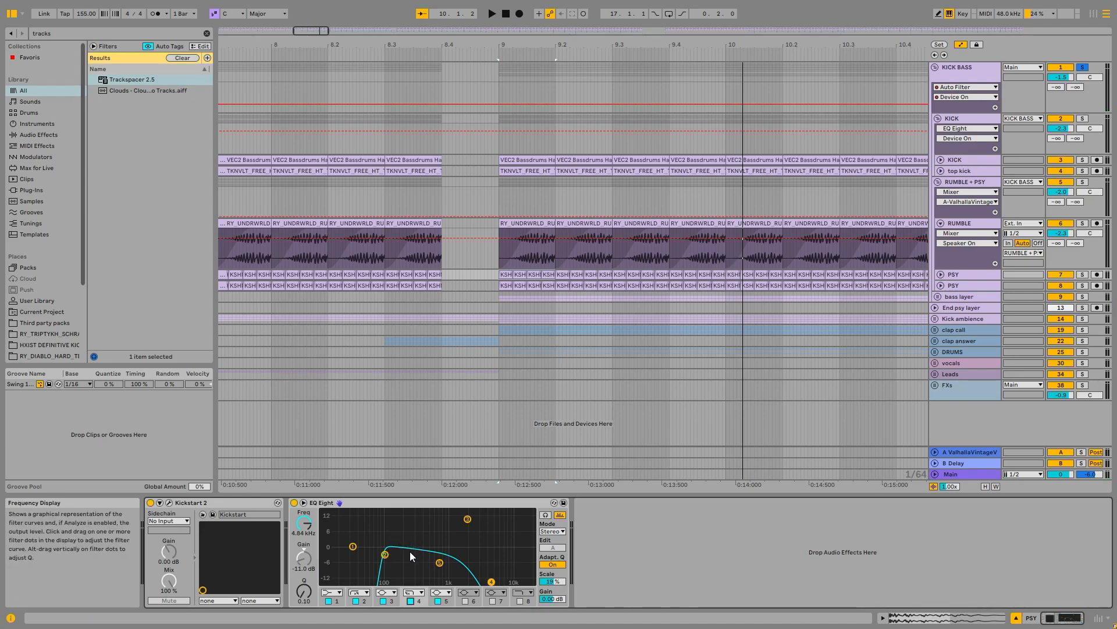
Step: Fold the RUMBLE track and collapse the RUMBLE + PSY group
left_click(952, 183)
left_click(940, 223)
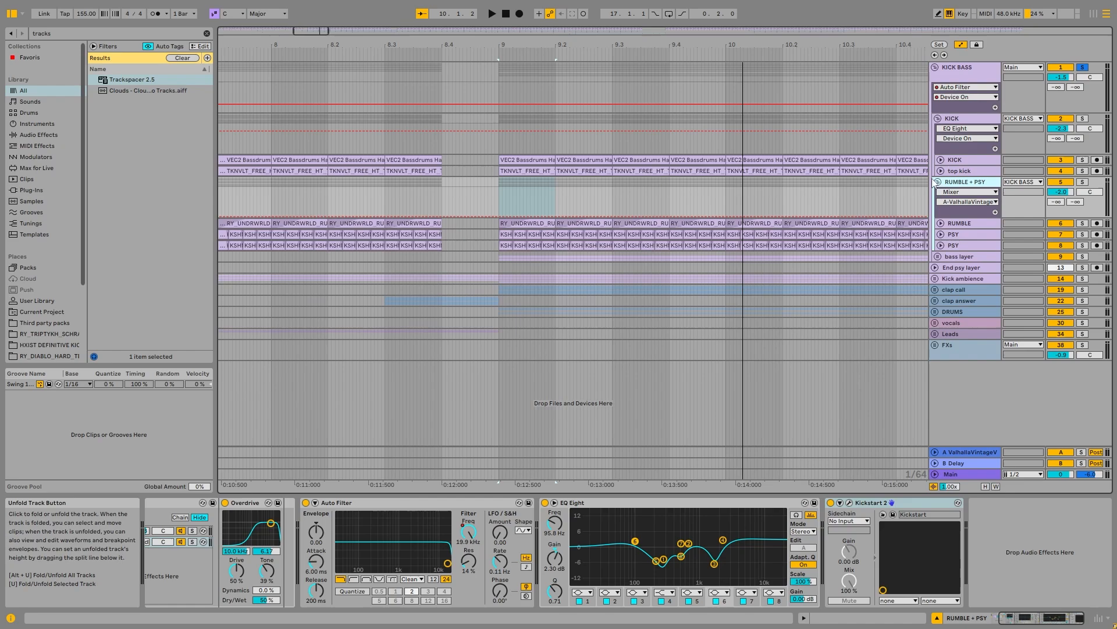
left_click(938, 181)
Step: Solo the KICK group and audition it from bar 9 with its EQ Eight in view
left_click(975, 117)
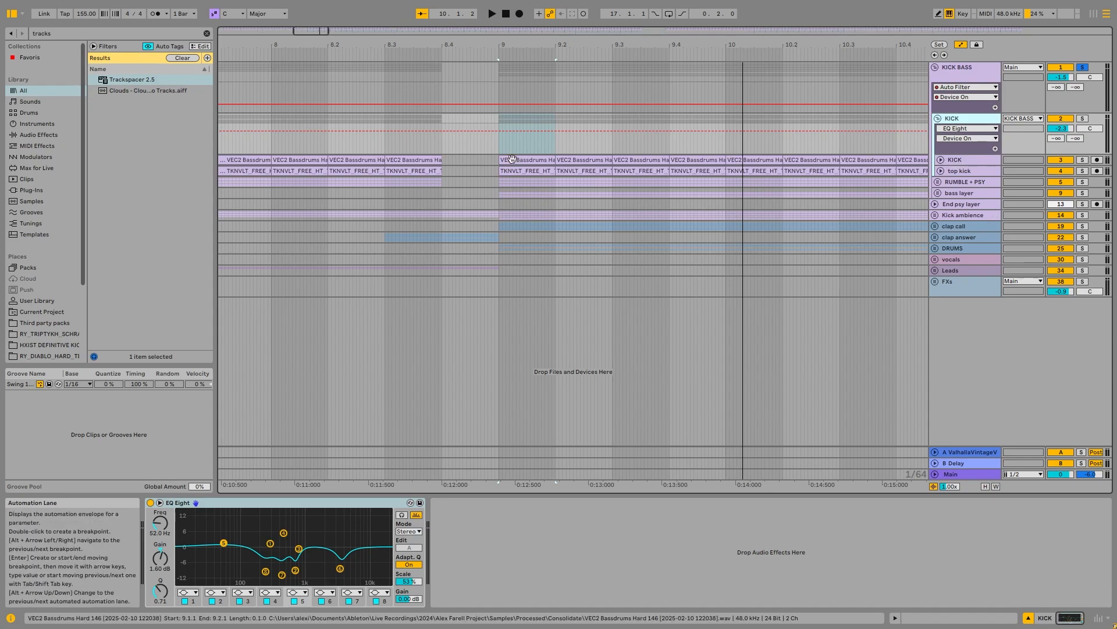
left_click(1083, 119)
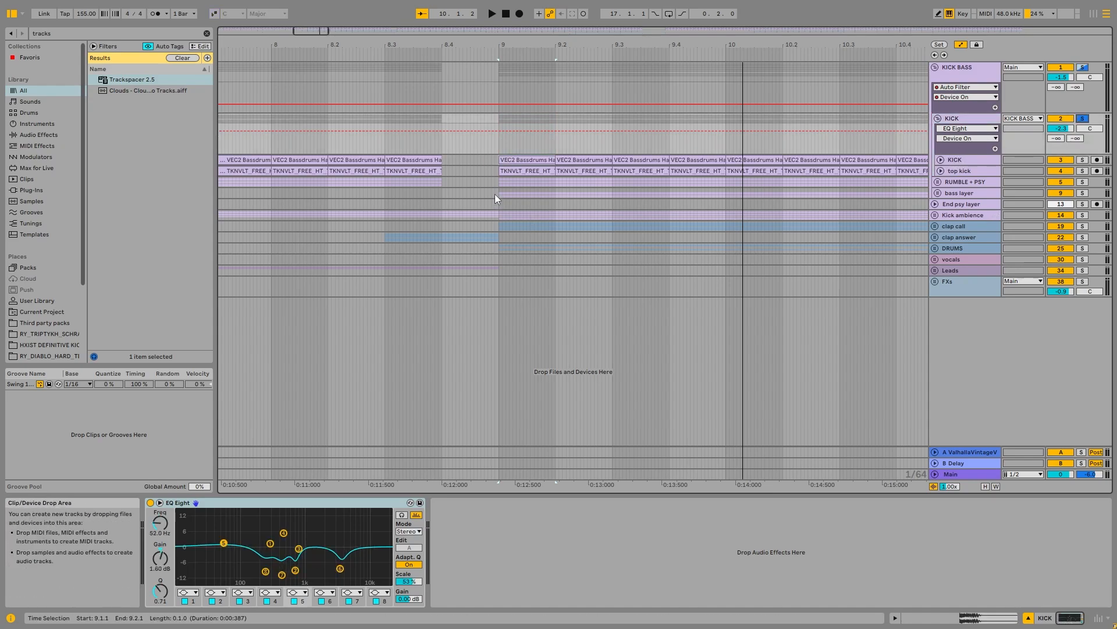
key("space")
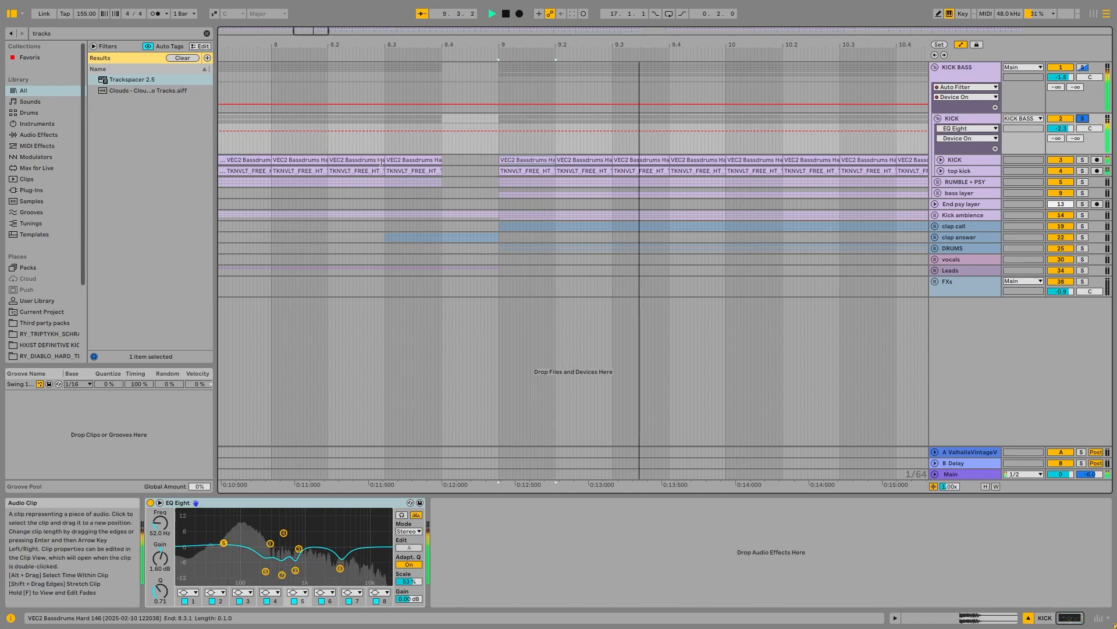
key("space")
Step: Look over the full device chain of the KICK BASS group and compare it with the KICK track's EQ Eight
left_click(979, 119)
left_click(986, 89)
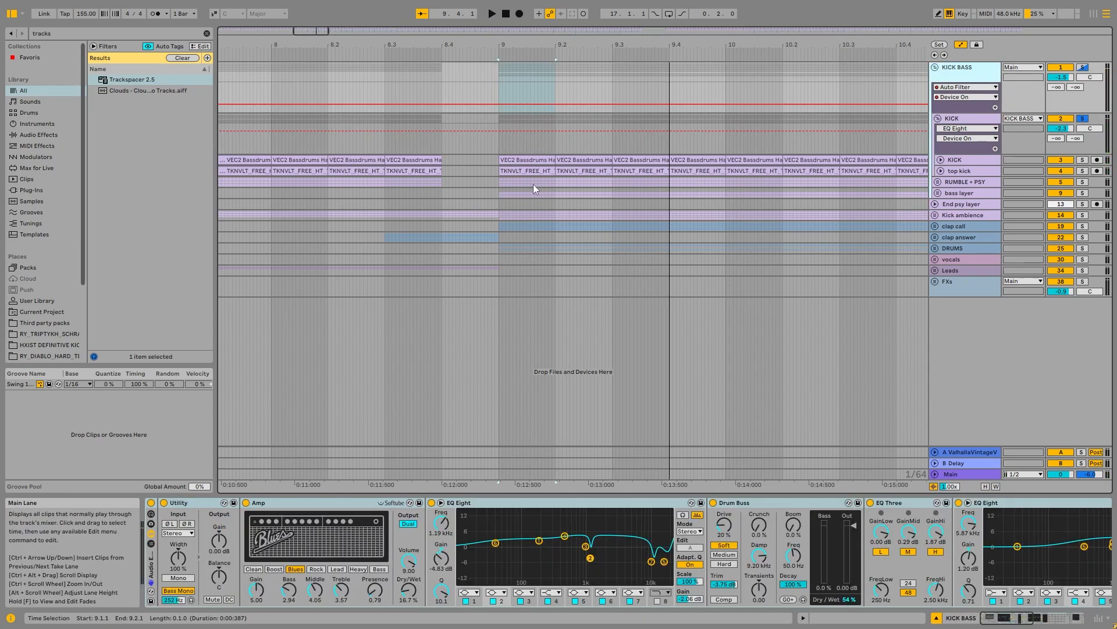
scroll(627, 135, "down", 3)
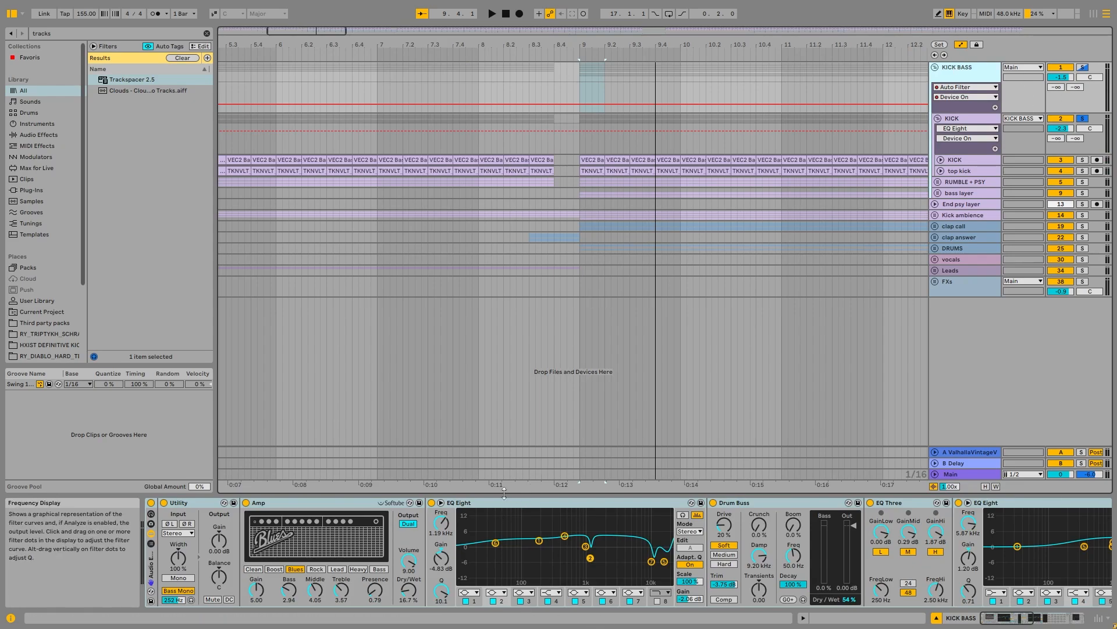
left_click(587, 159)
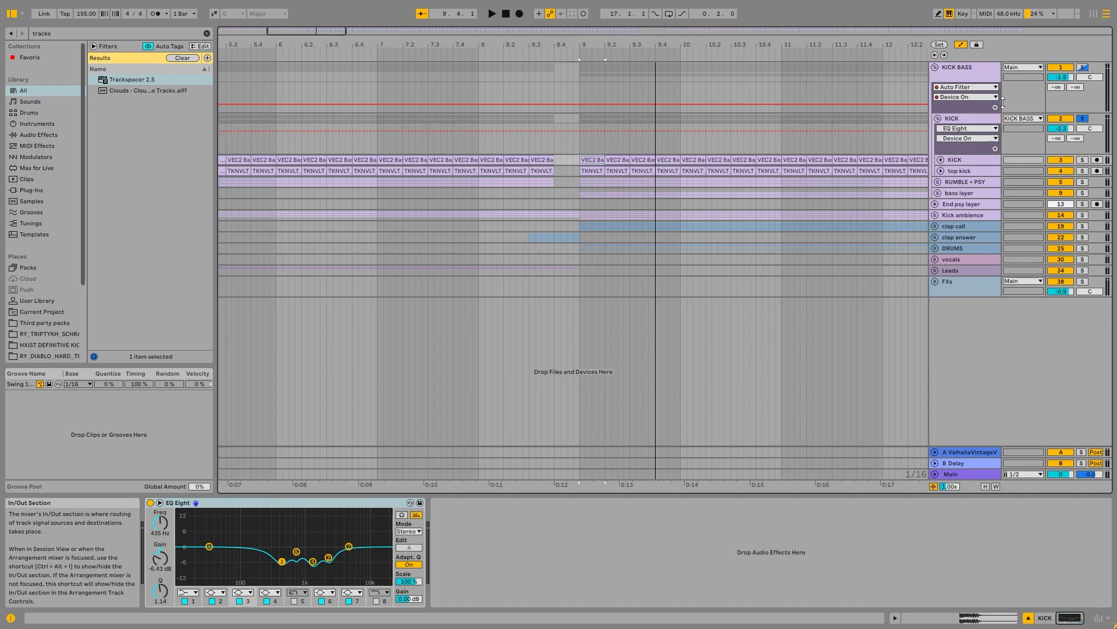
left_click(974, 76)
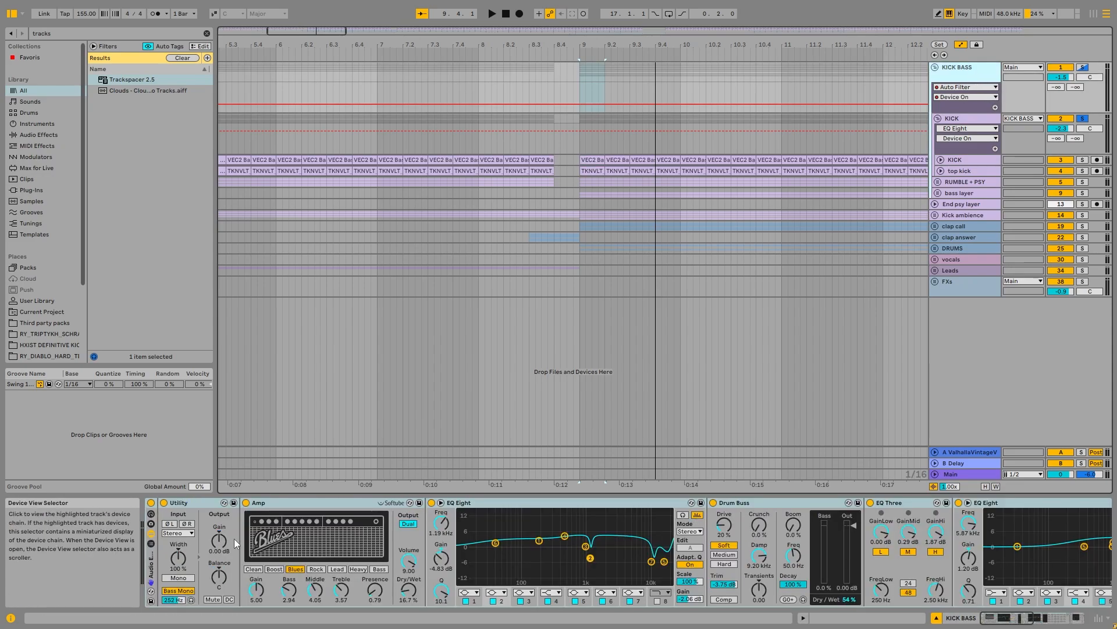
left_click(1020, 621)
left_click_drag(1019, 621, 992, 621)
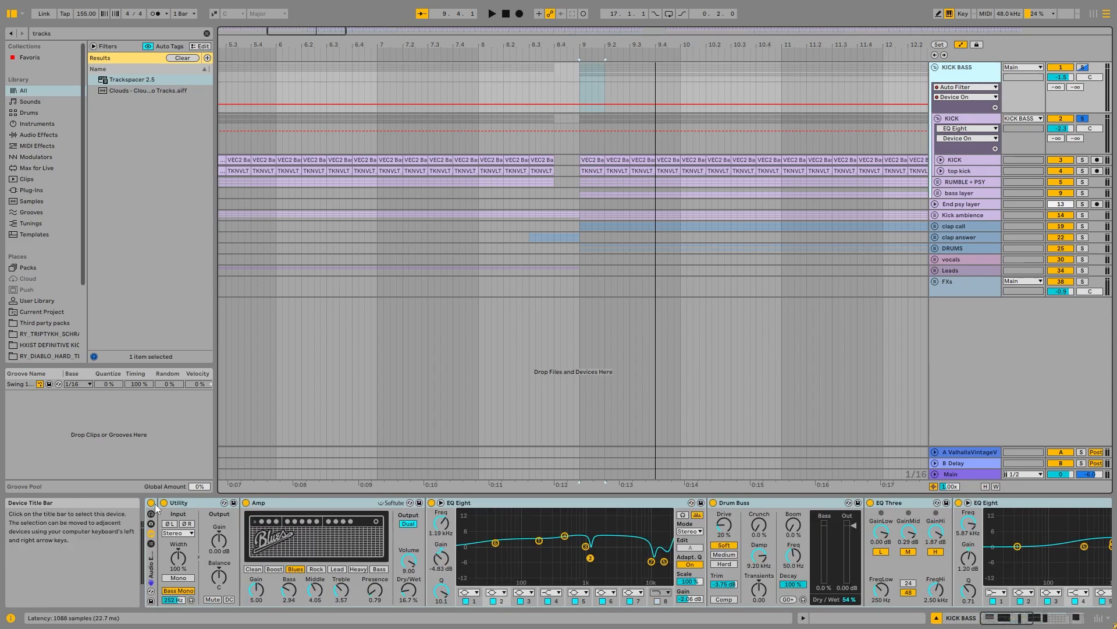
Step: Play the soloed KICK BASS group from bar 9, comparing its sound with the Audio Effect Rack off and on
left_click(591, 159)
key("space")
key("Up")
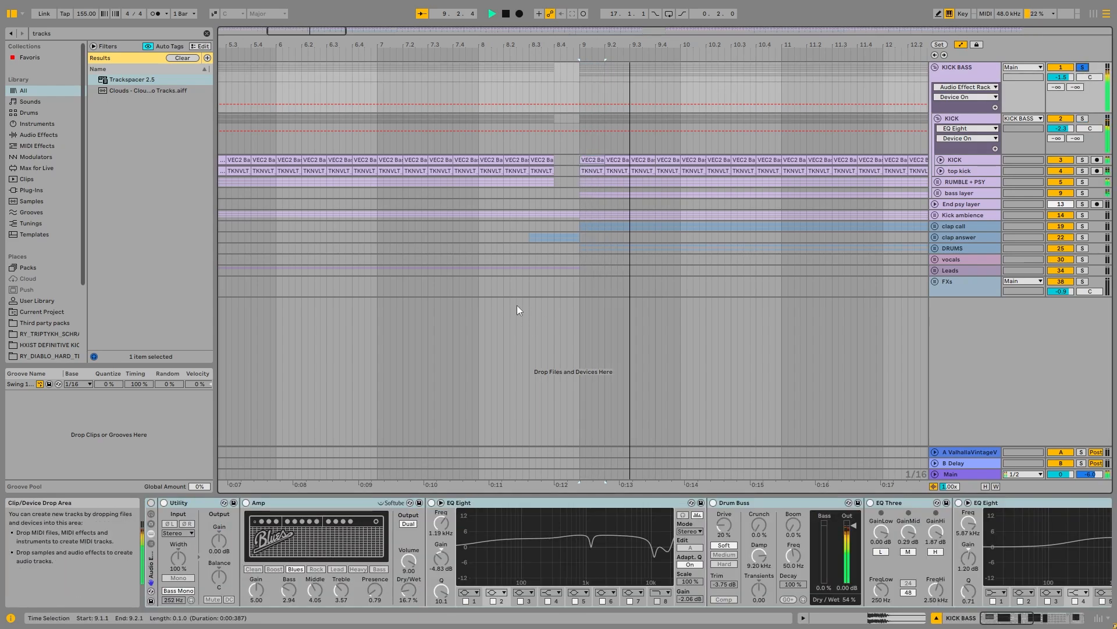
key("space")
left_click(150, 502)
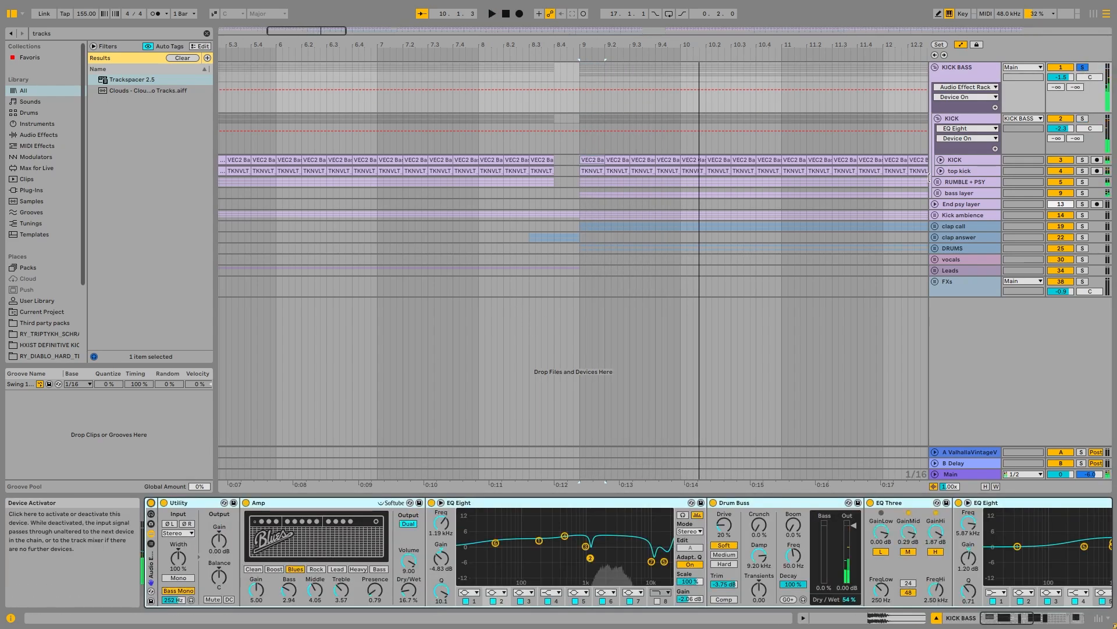
key("space")
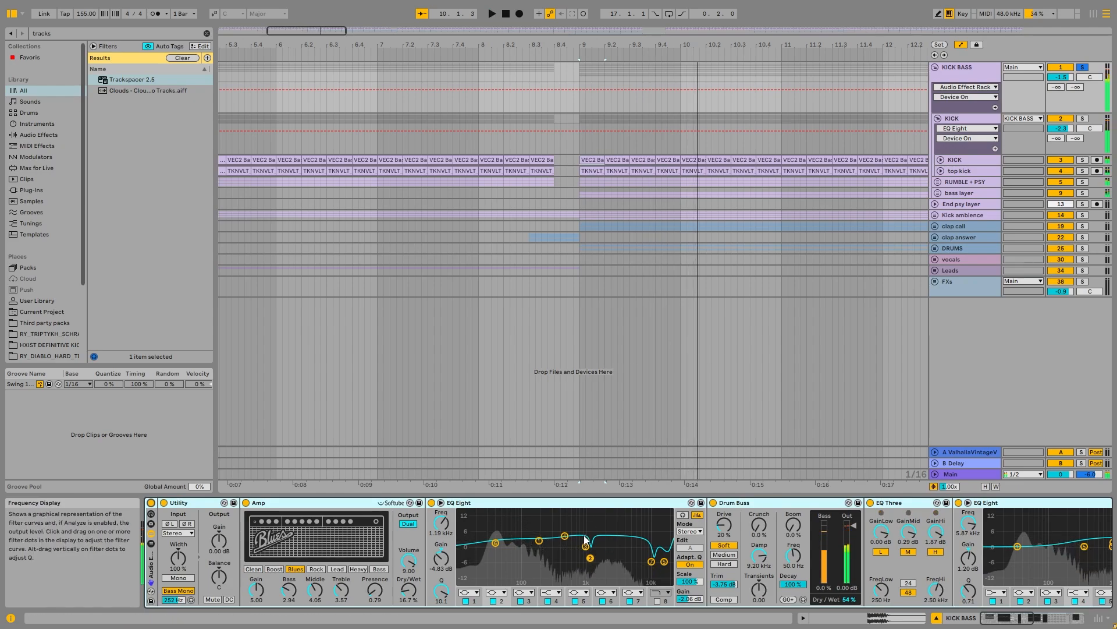
Step: Examine the Utility, Amp and EQ Eight settings in the KICK BASS rack, including a glance at the KICK track's EQ
left_click(440, 503)
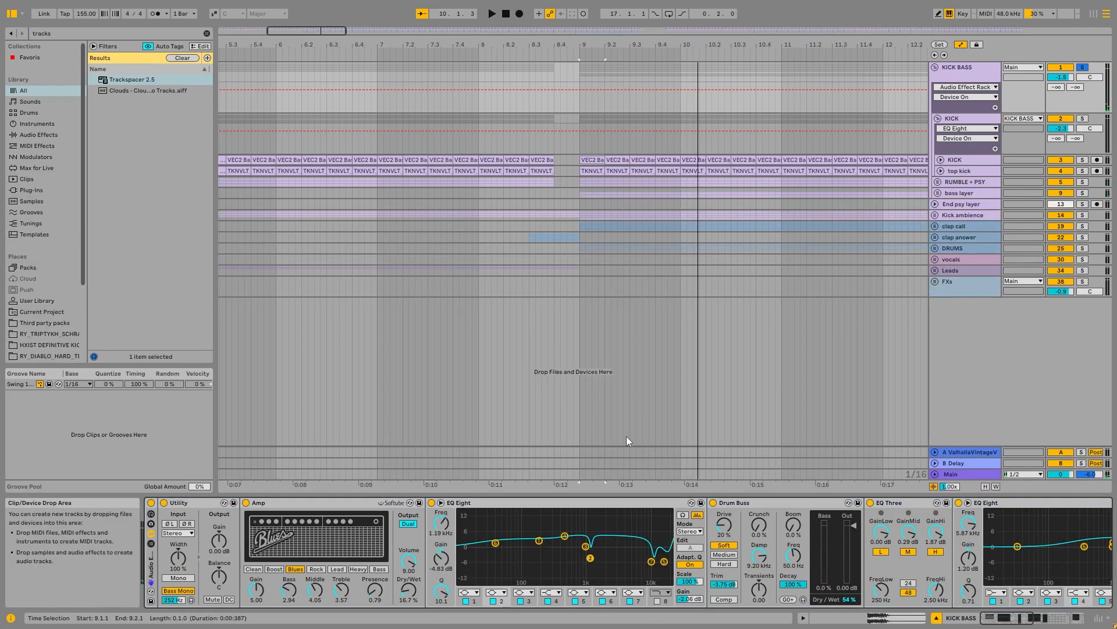
left_click(193, 502)
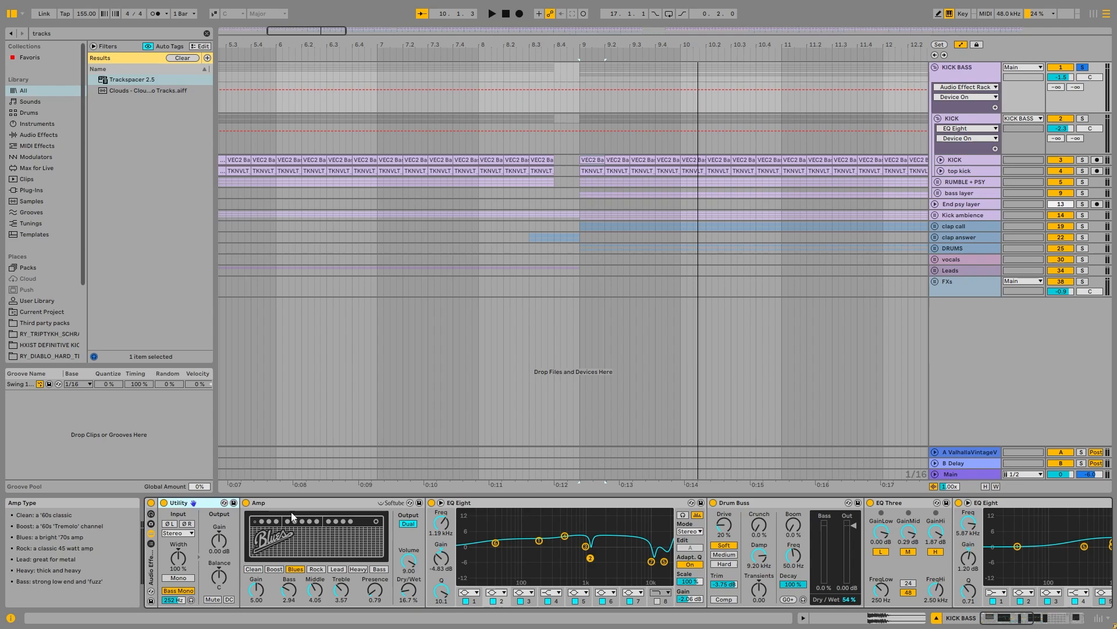
left_click(379, 587)
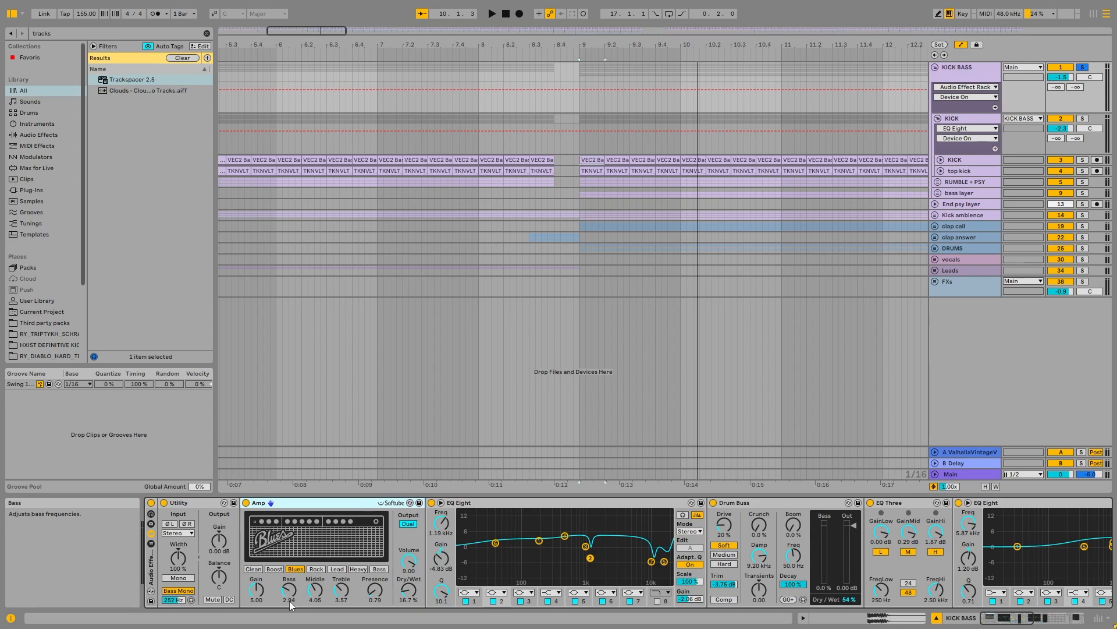
left_click(609, 587)
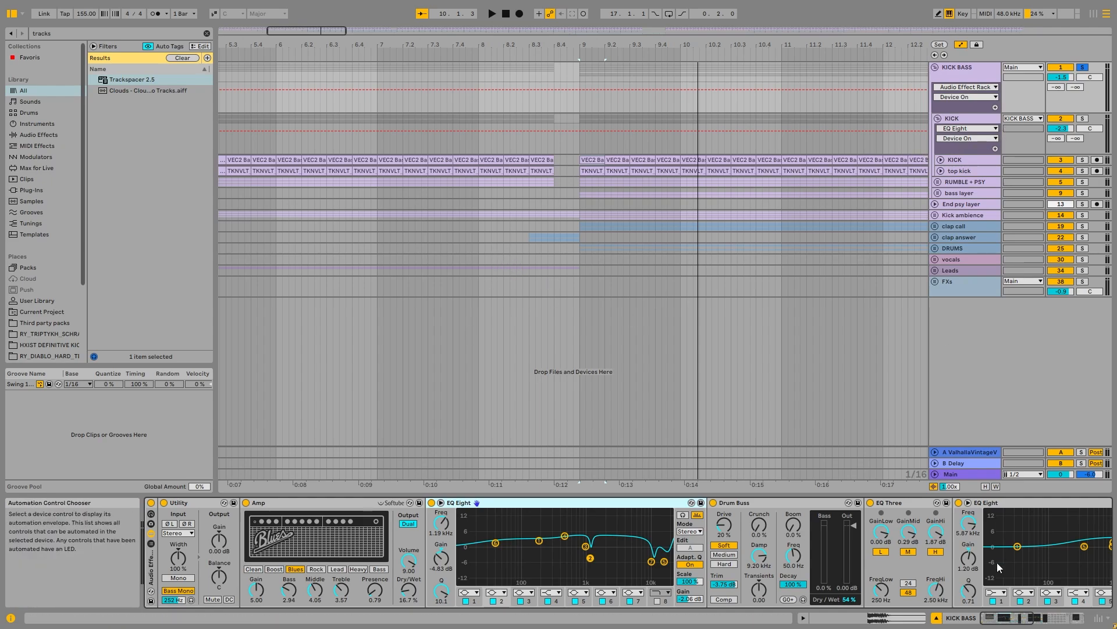
left_click(1017, 623)
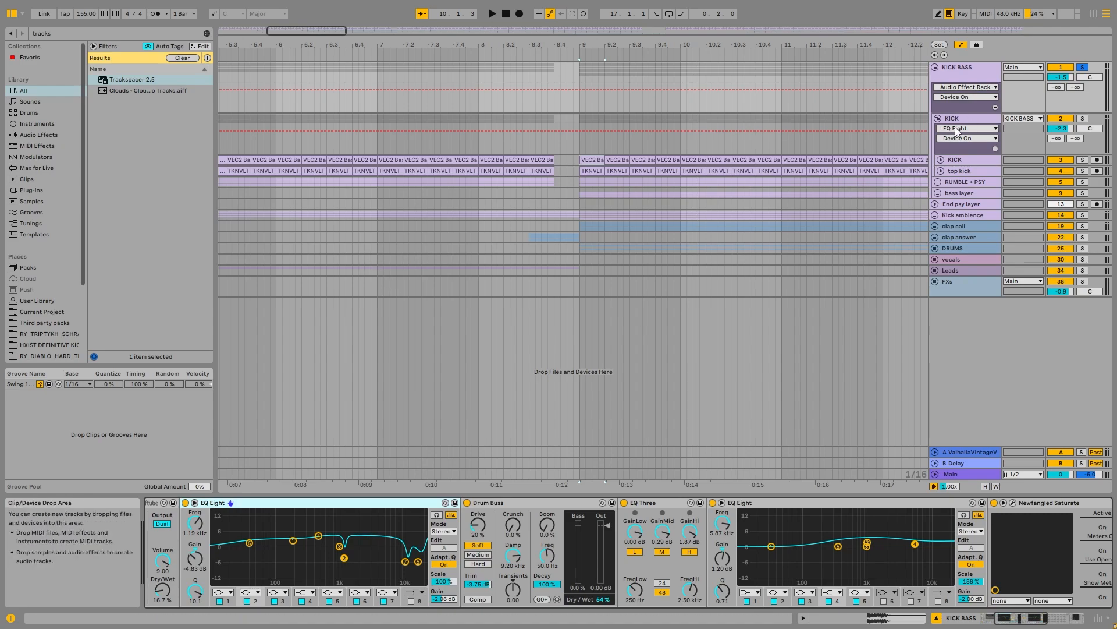
left_click(954, 161)
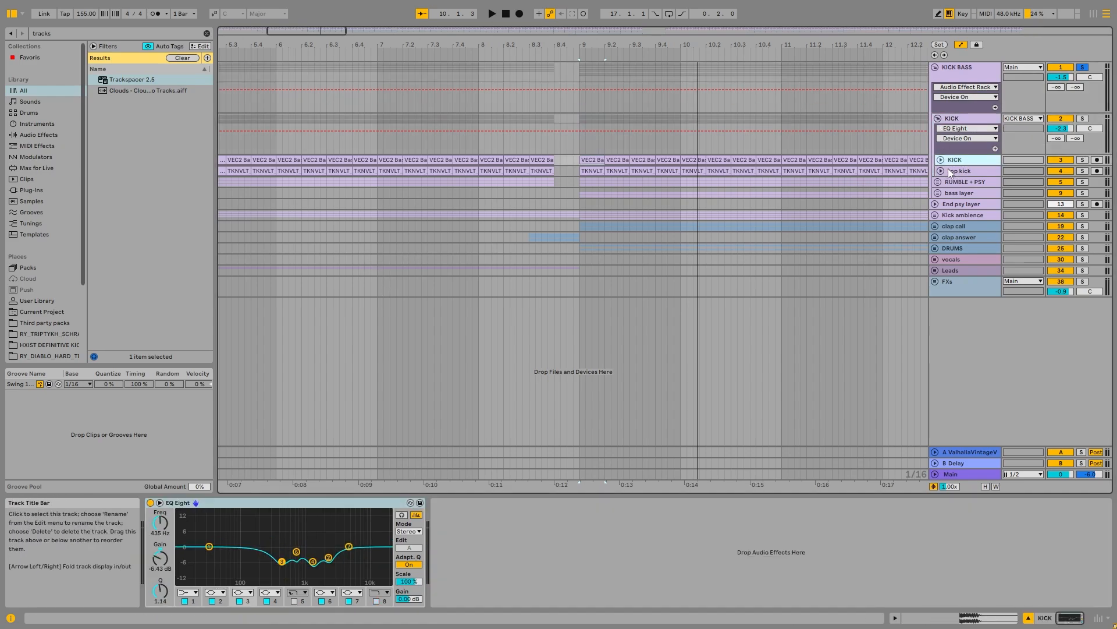
left_click(960, 69)
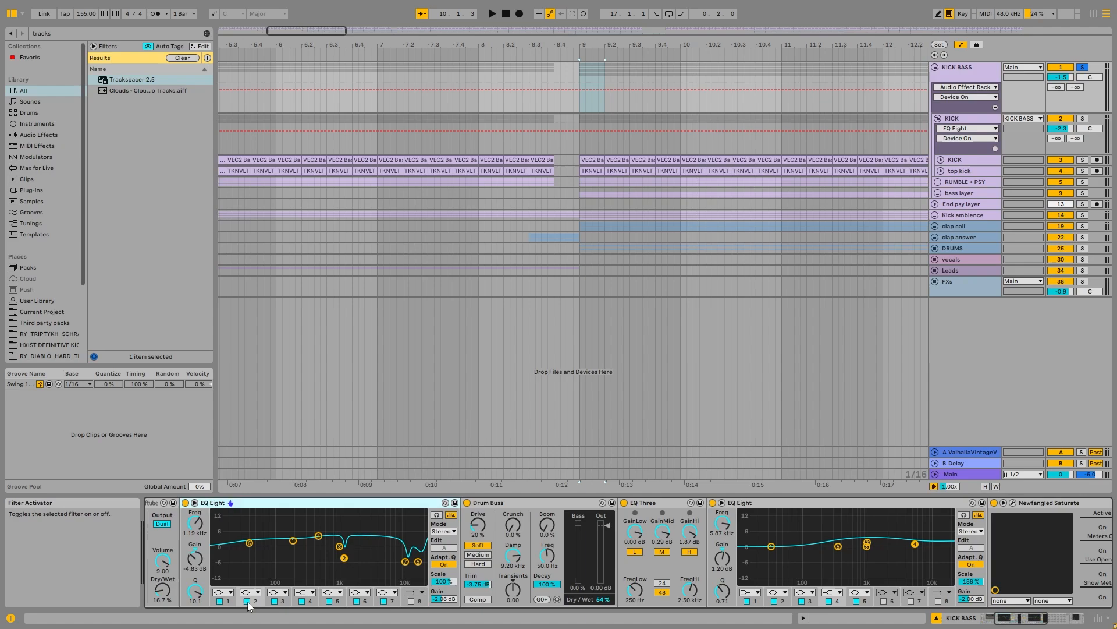
Step: Audition KICK BASS with filter 2 of the rack's first EQ Eight off and on, and select its filter 7
key("space")
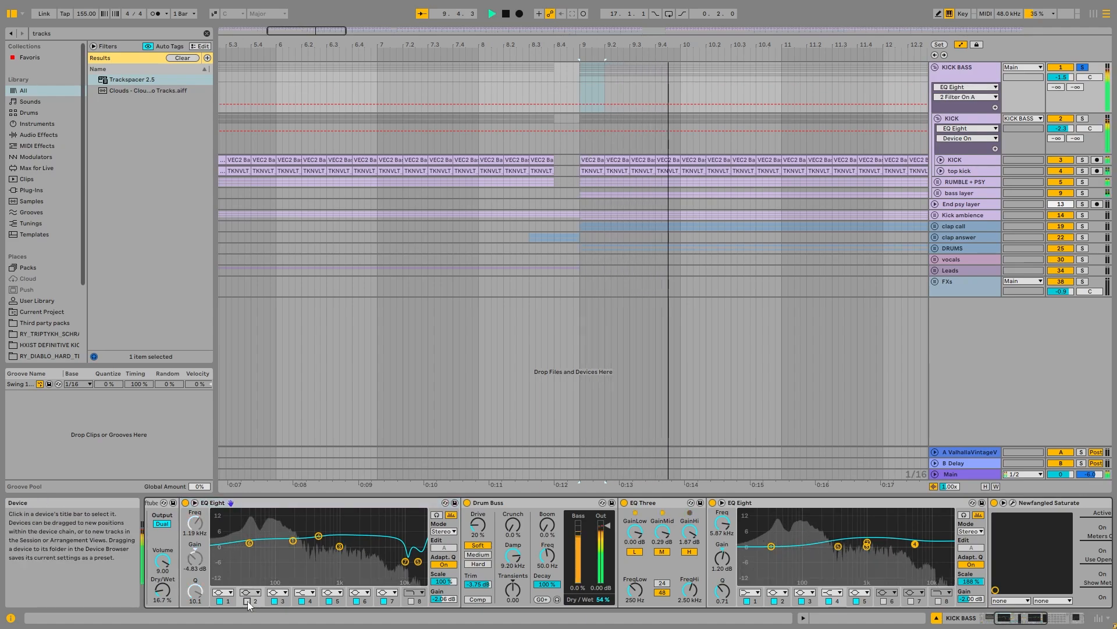
key("space")
left_click(406, 562)
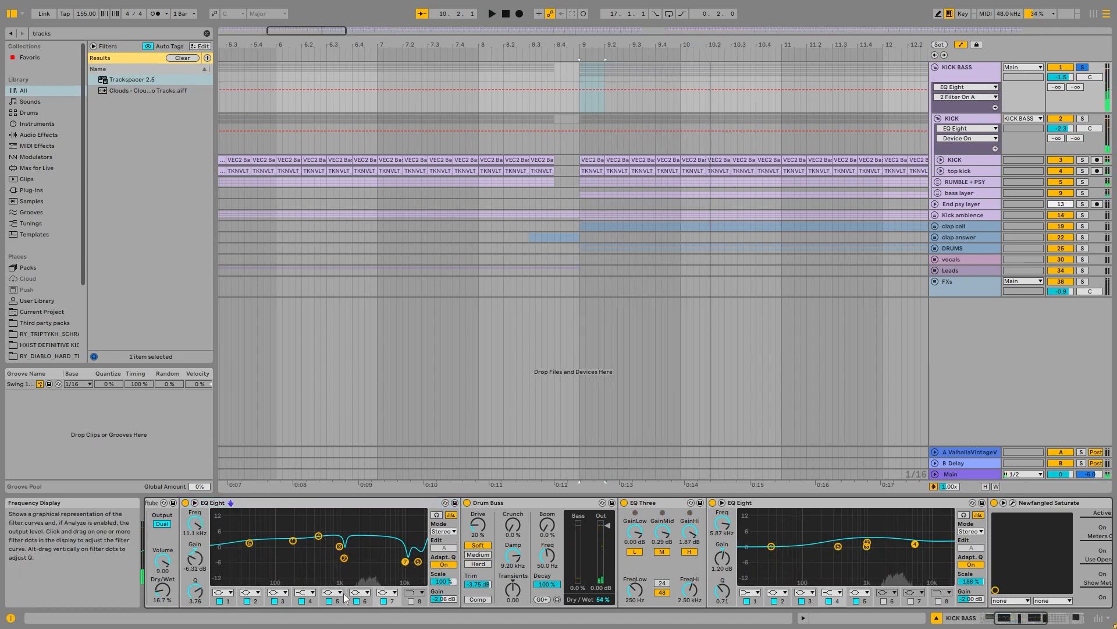
Step: Audition the soloed KICK track while toggling filter 7 of the KICK BASS EQ Eight, and inspect its curve in the expanded display
key("space")
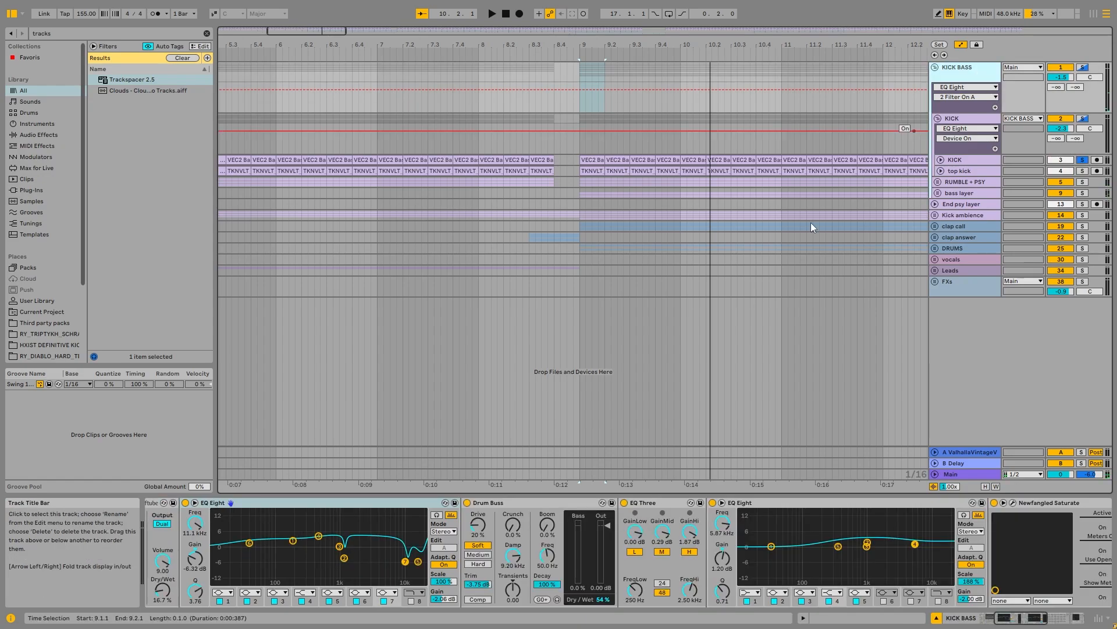
left_click(384, 600)
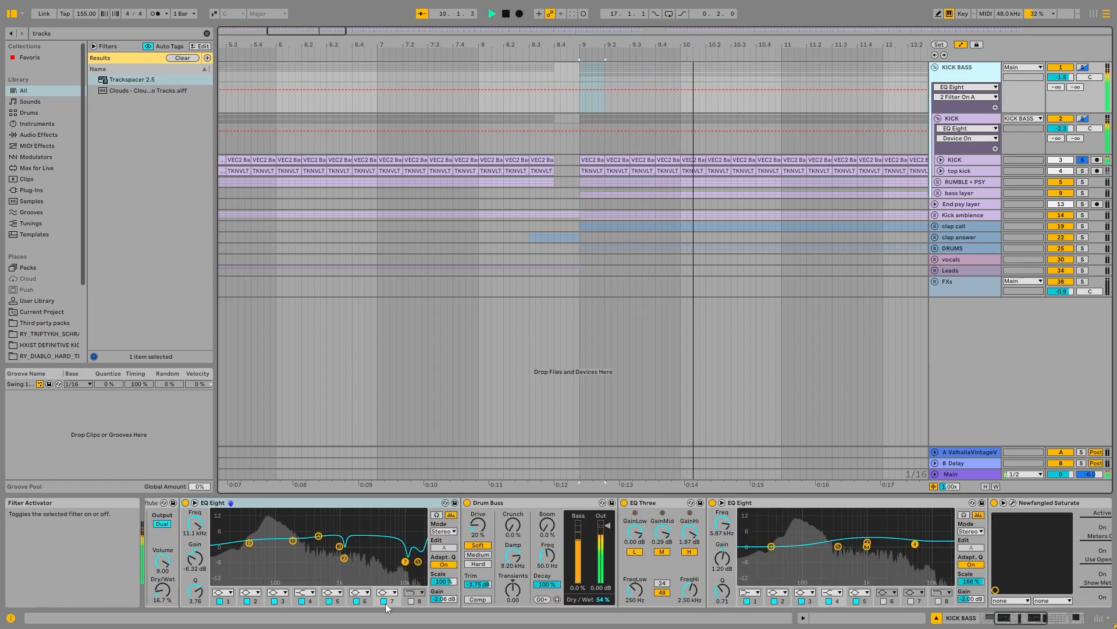
left_click(385, 603)
key("space")
double_click(381, 563)
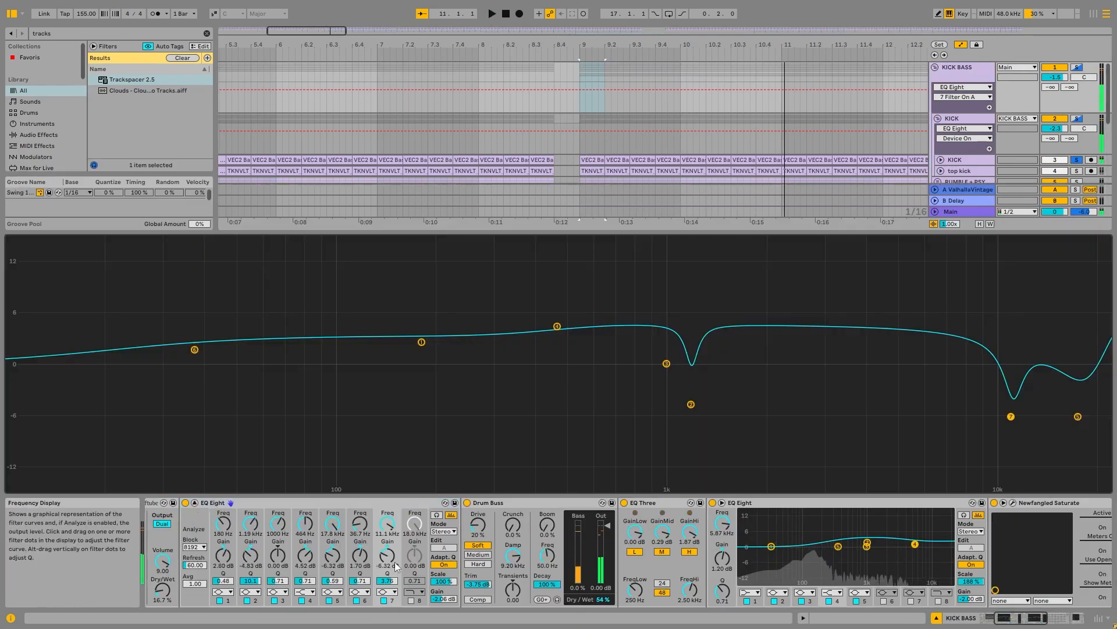
double_click(983, 426)
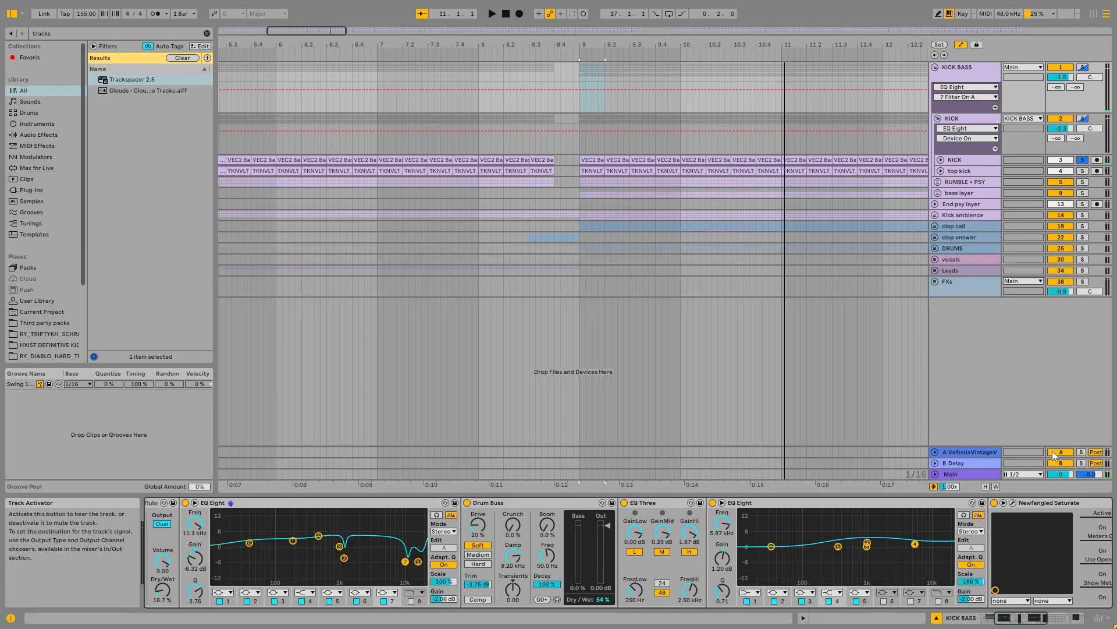
Step: Audition the soloed KICK BASS group with Drum Buss off and on, and inspect the second EQ Eight's curve in the expanded display
key("Right")
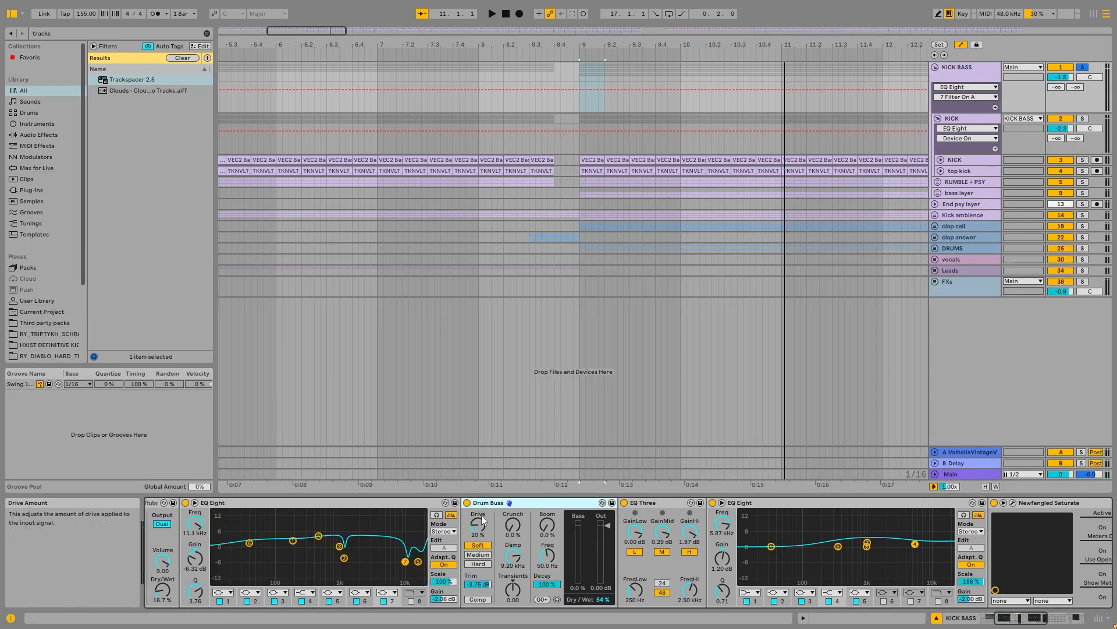
left_click(467, 502)
key("space")
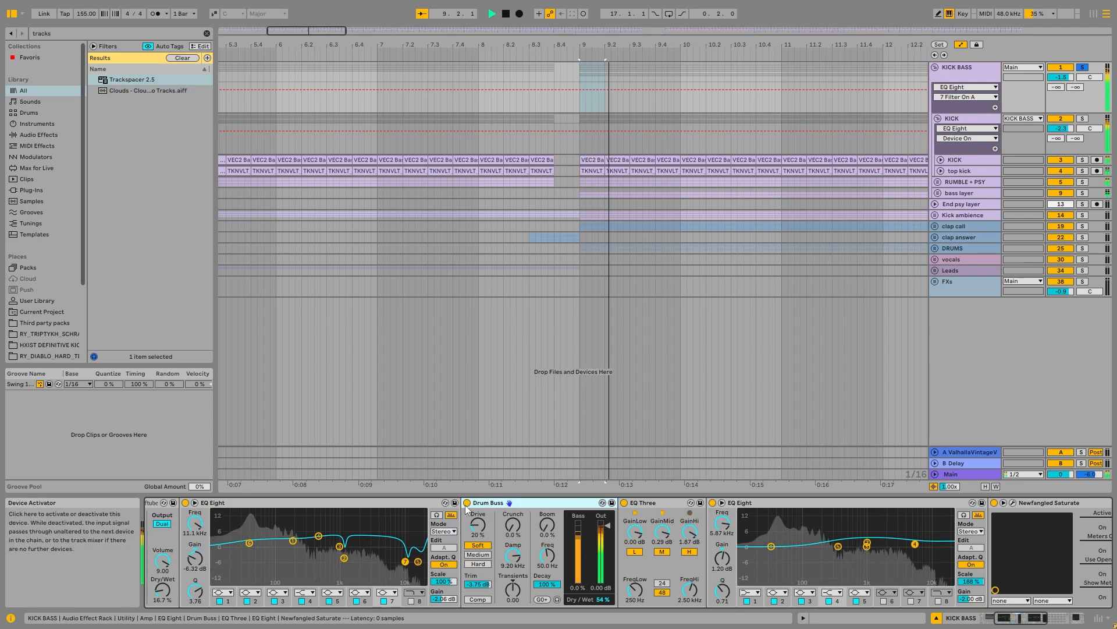
left_click(466, 502)
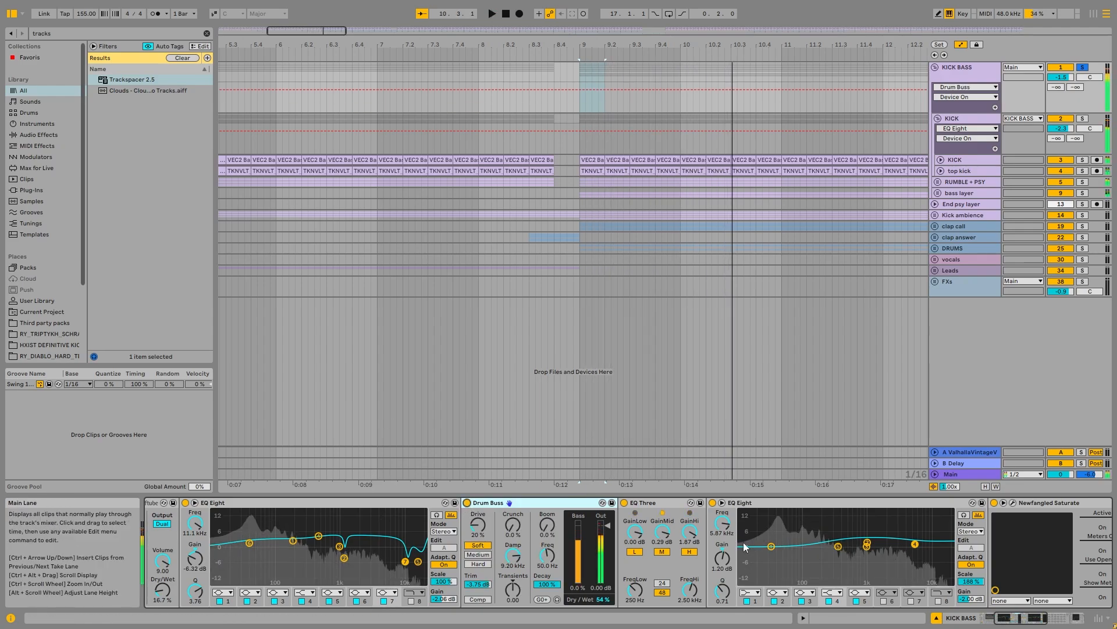
left_click(722, 502)
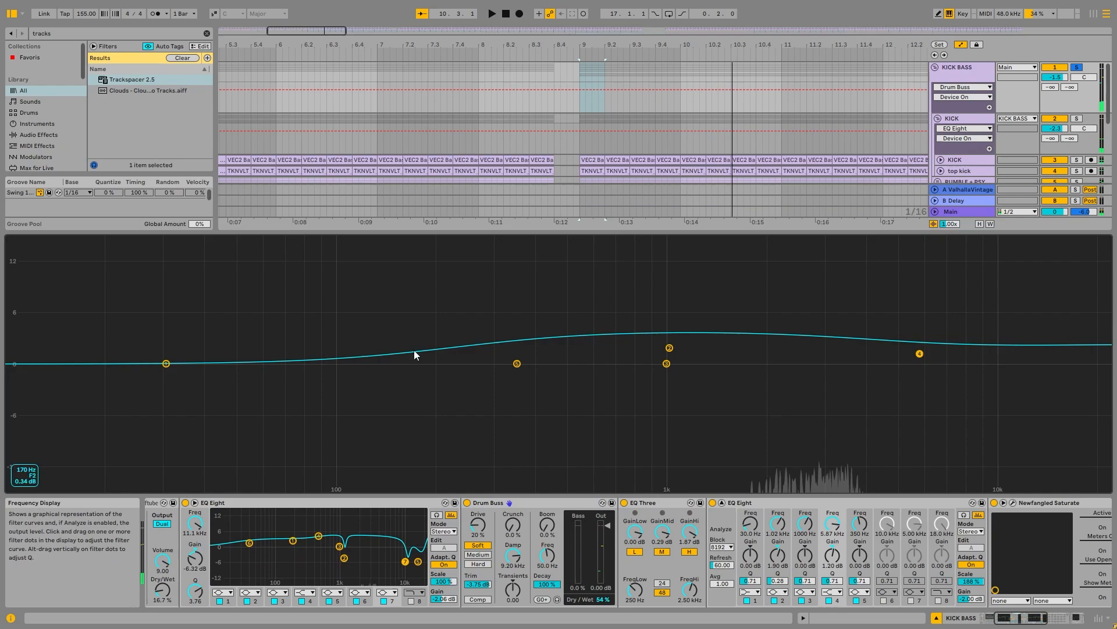
left_click(722, 503)
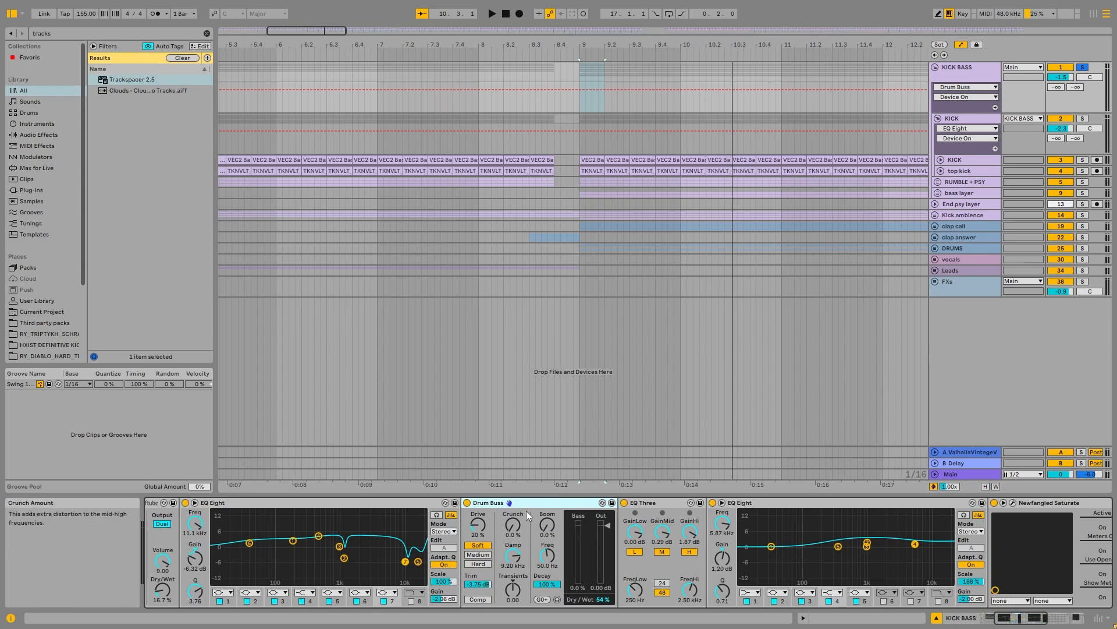
Step: Audition the KICK BASS group with its EQ Three off and on
left_click(661, 507)
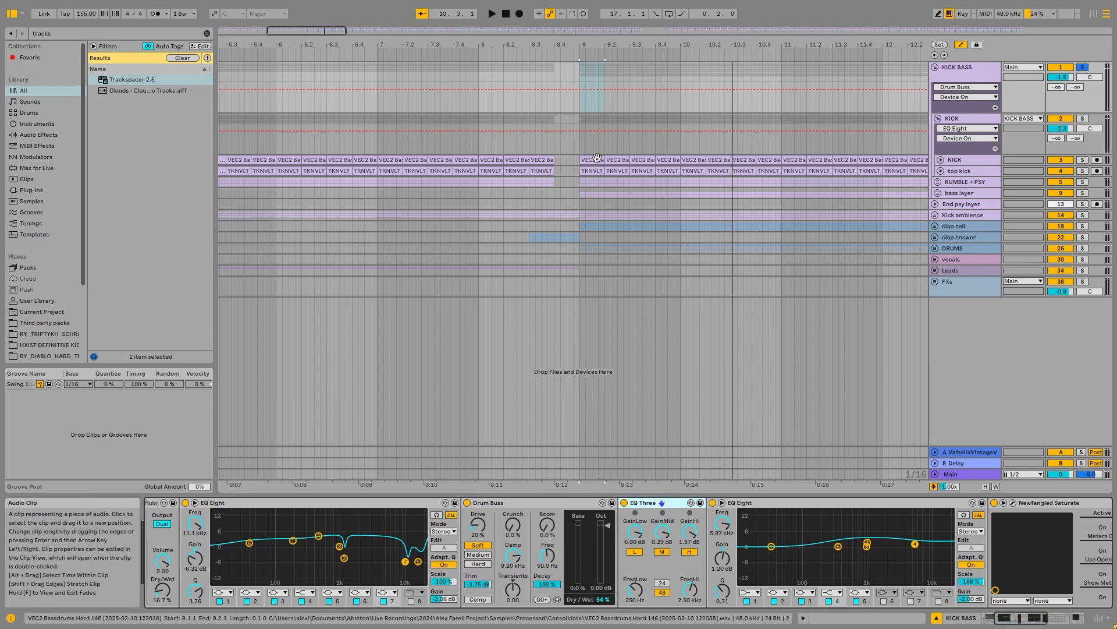
left_click(634, 266)
left_click(961, 71)
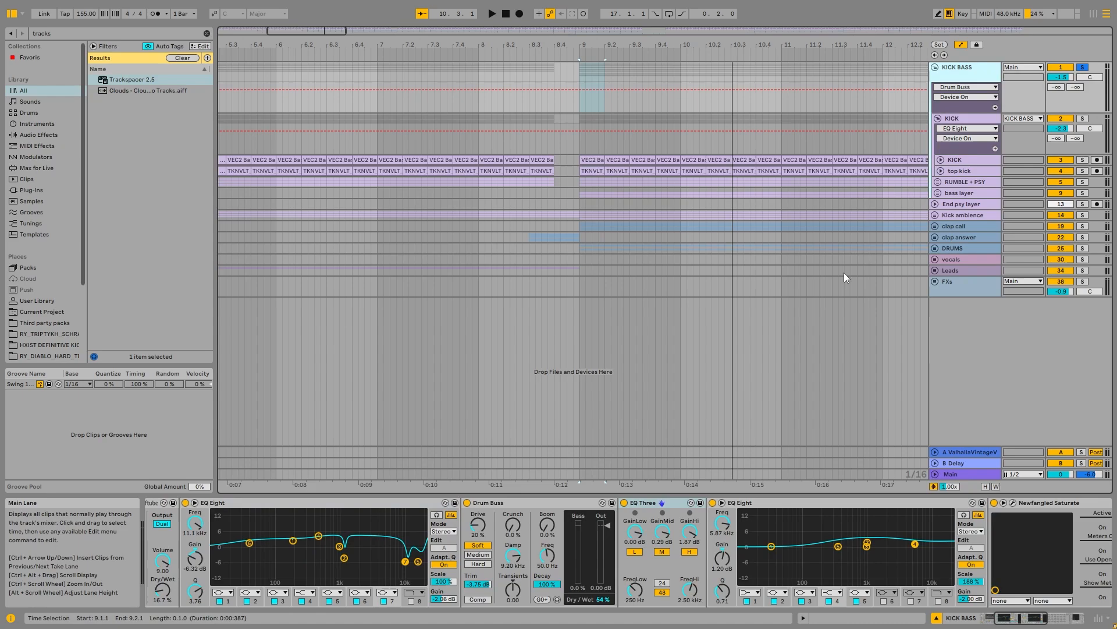
left_click(627, 509)
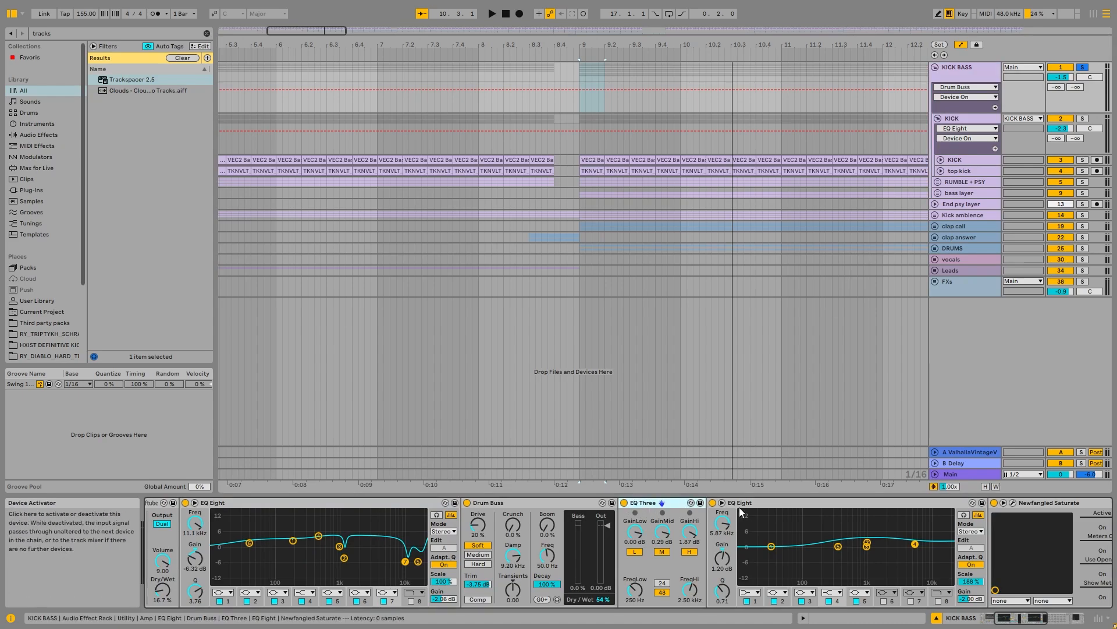
key("space")
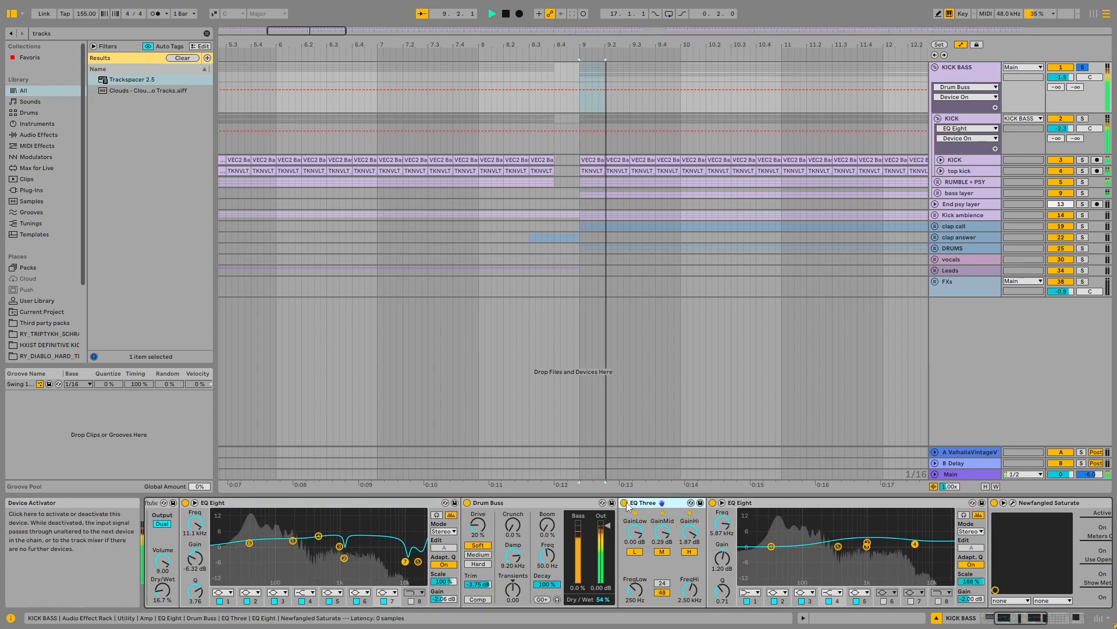
key("space")
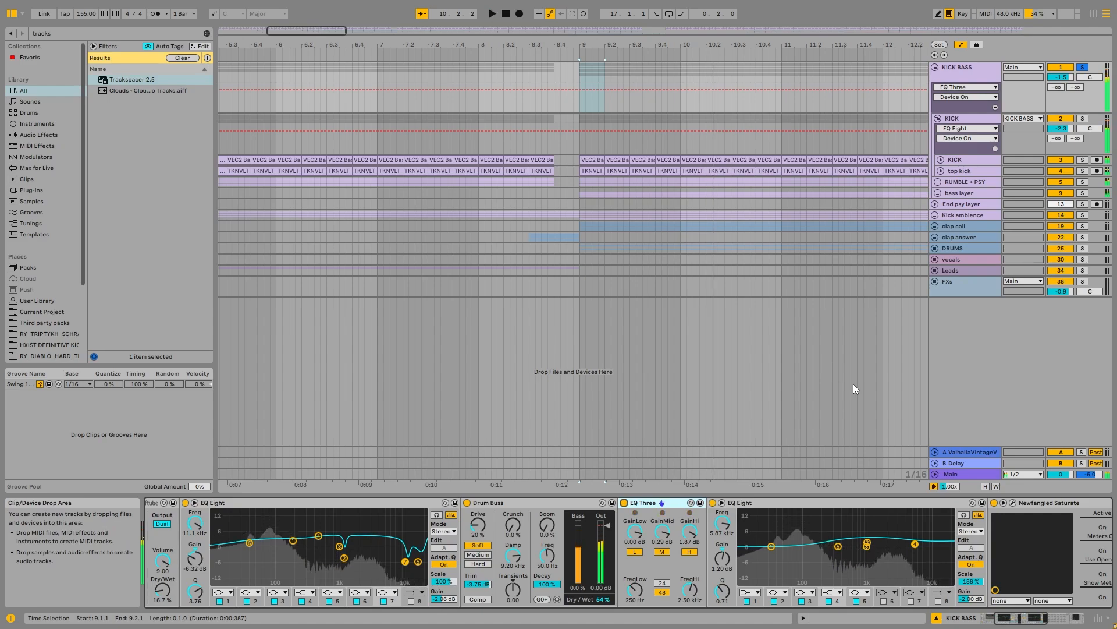
Step: Examine the end of the KICK BASS device chain, including the Newfangled Saturate settings in the plug-in window
left_click(865, 504)
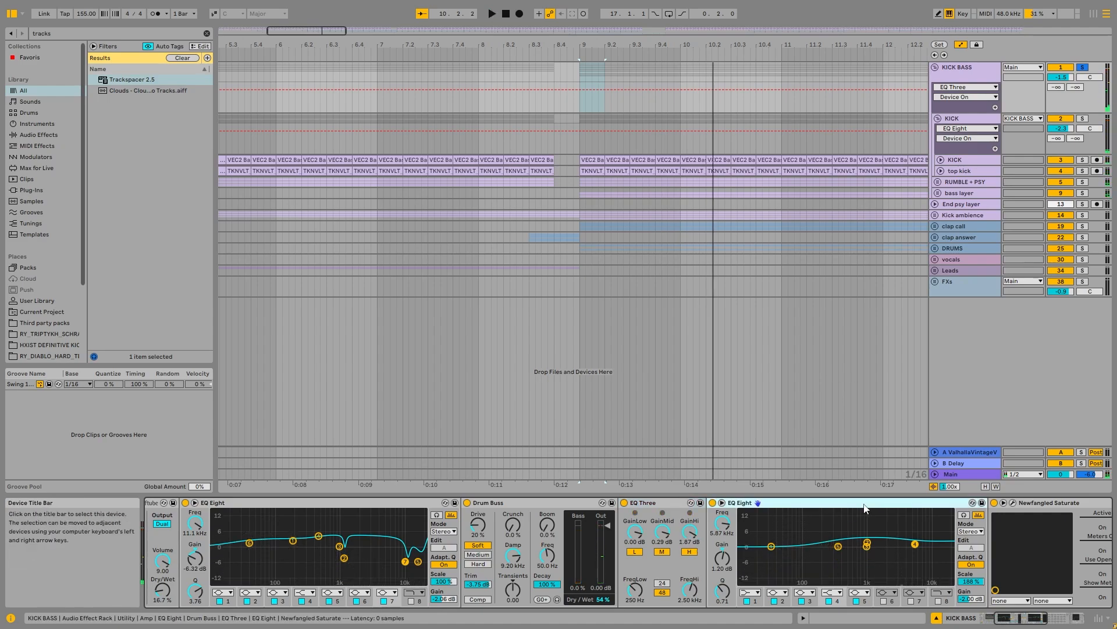
left_click_drag(1022, 617, 1036, 617)
scroll(1000, 596, "right", 5)
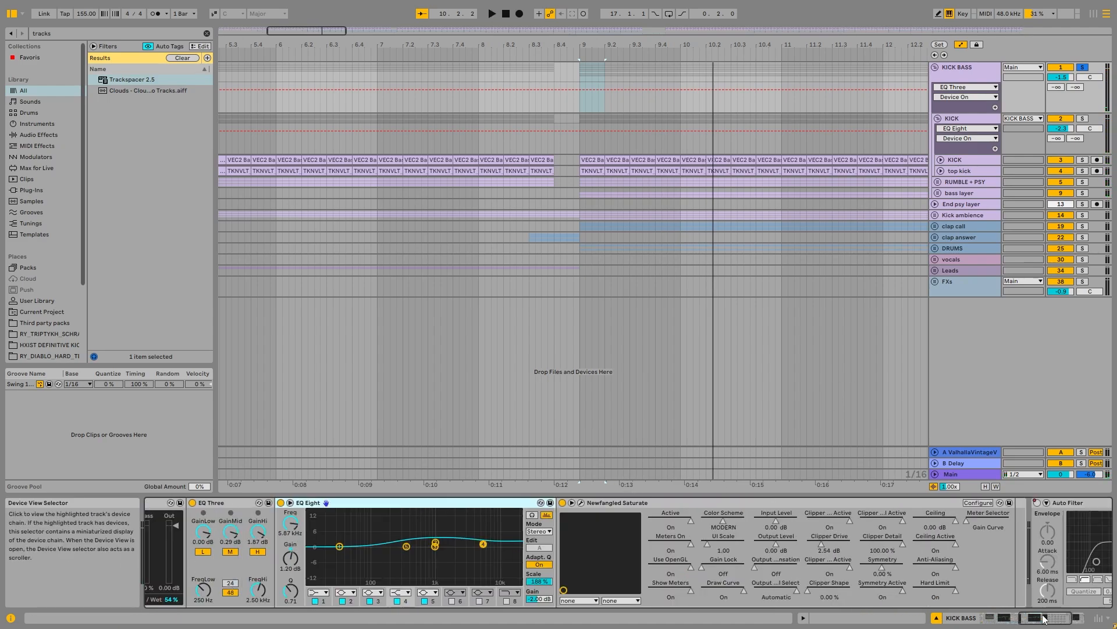
left_click(365, 502)
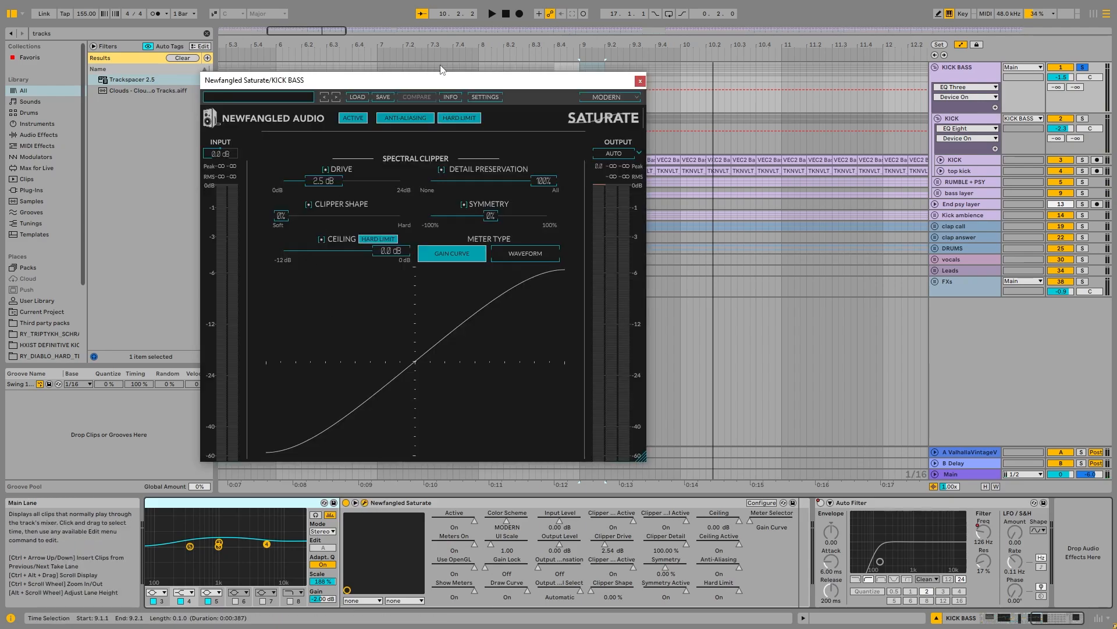
left_click_drag(550, 77, 648, 85)
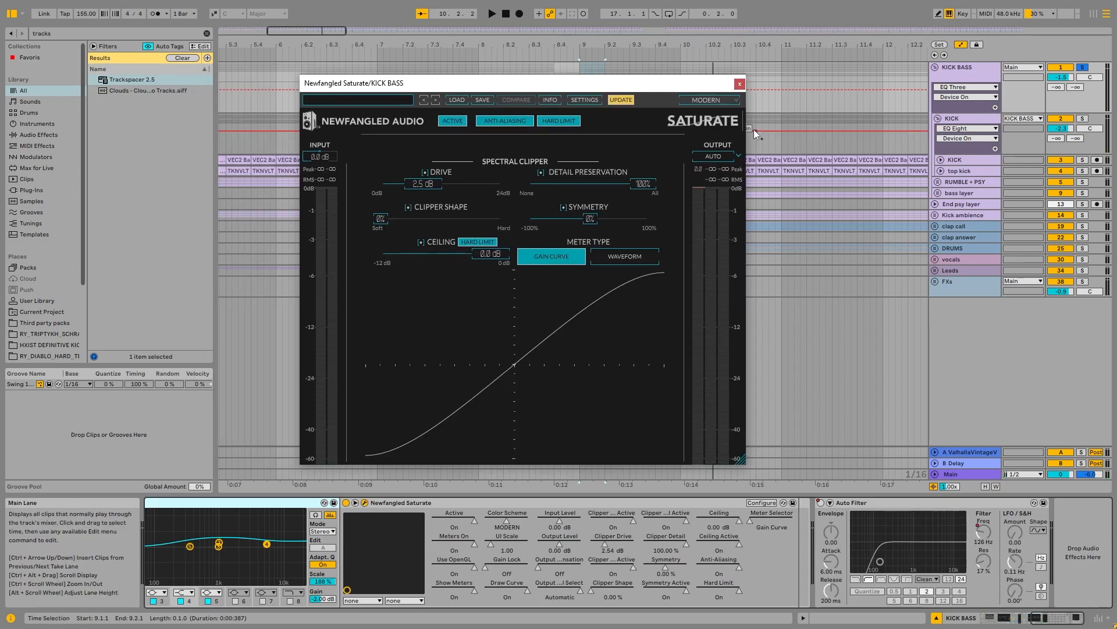
left_click(741, 82)
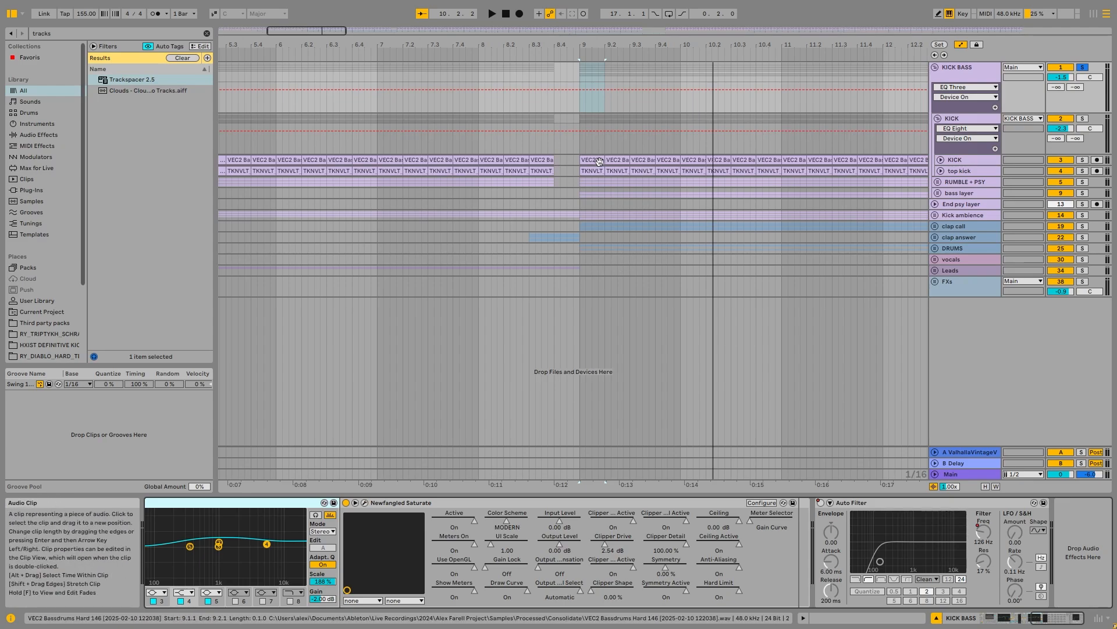
Step: Select the KICK group and unfold its KICK and top kick tracks to show the waveforms at bar 9
key("Down")
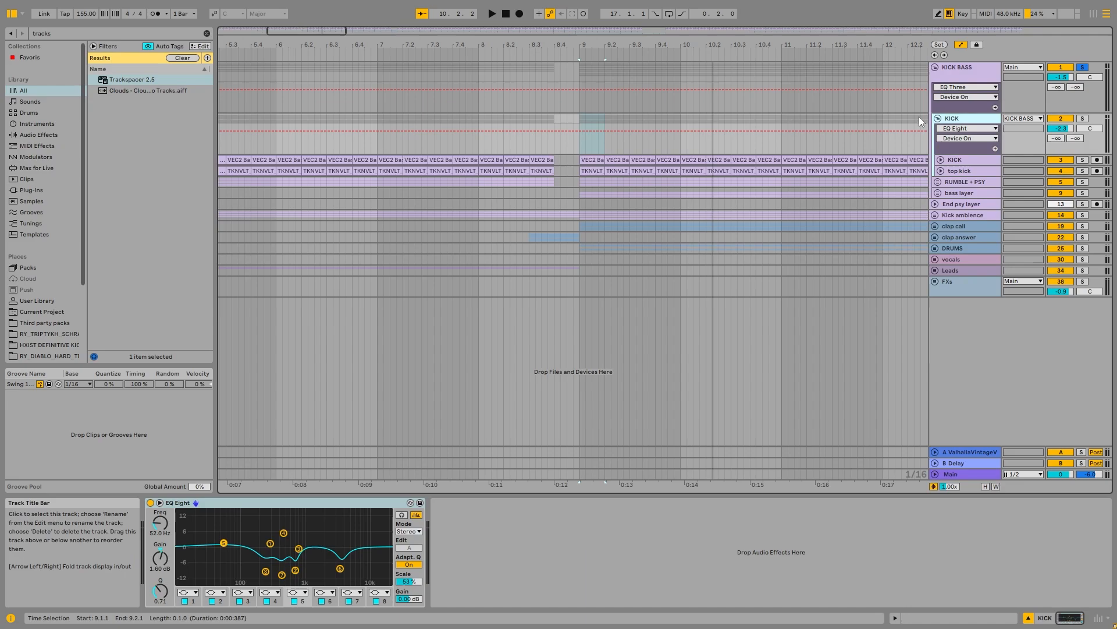
left_click(941, 160)
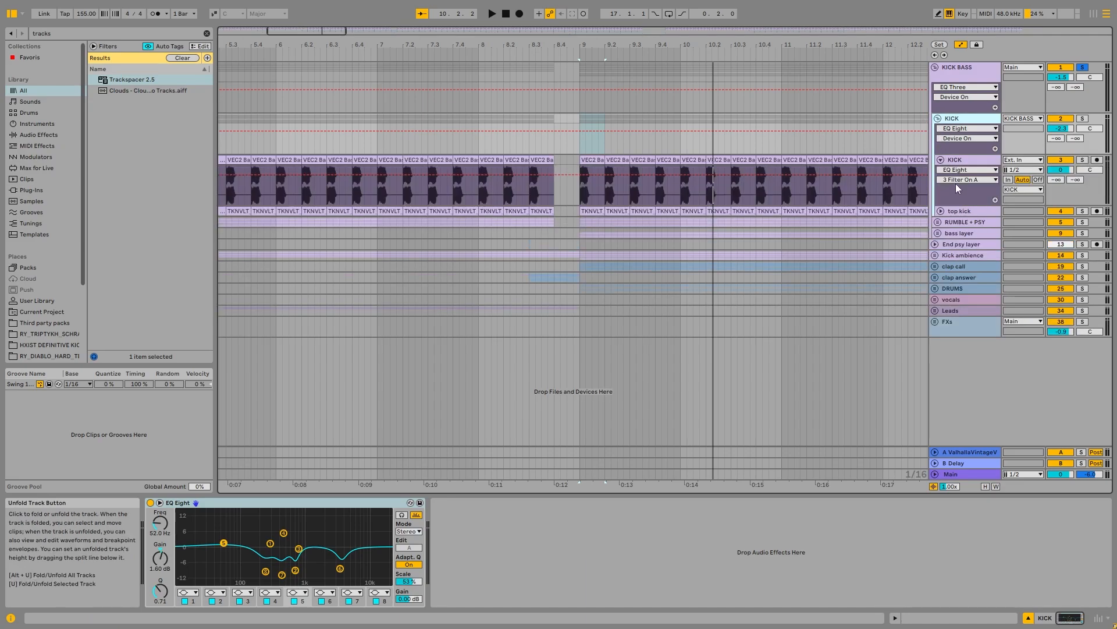
left_click(941, 211)
scroll(609, 199, "up", 8)
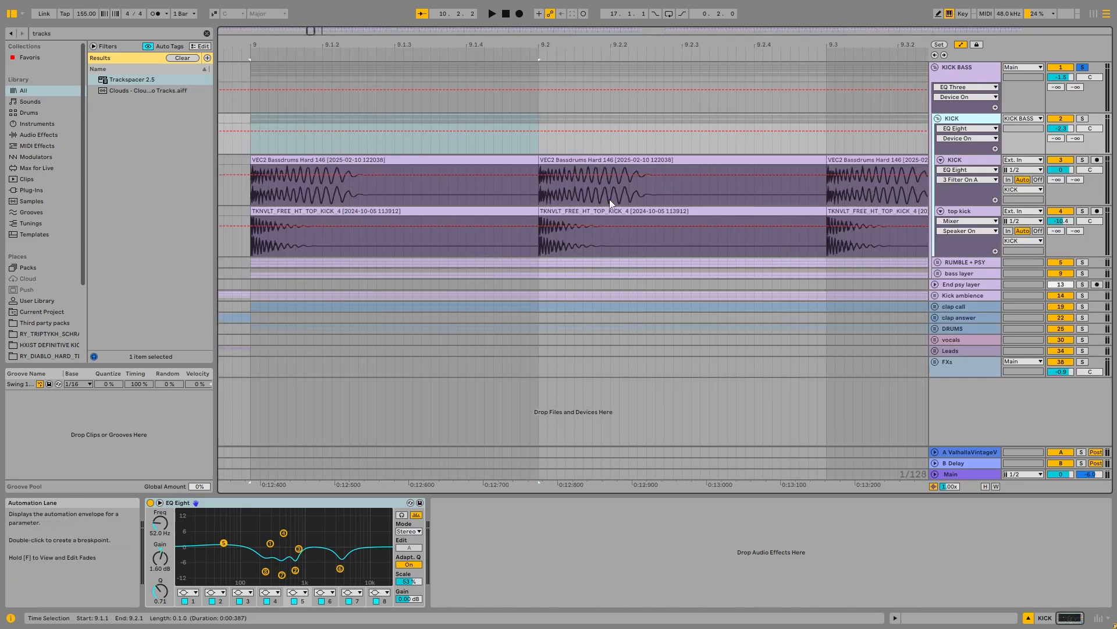
Step: Solo the KICK group and loop the KICK track's first clip at bar 9, playing it briefly
left_click(411, 160)
scroll(413, 160, "down", 2)
left_click(1082, 118)
scroll(350, 174, "up", 2)
left_click(370, 160)
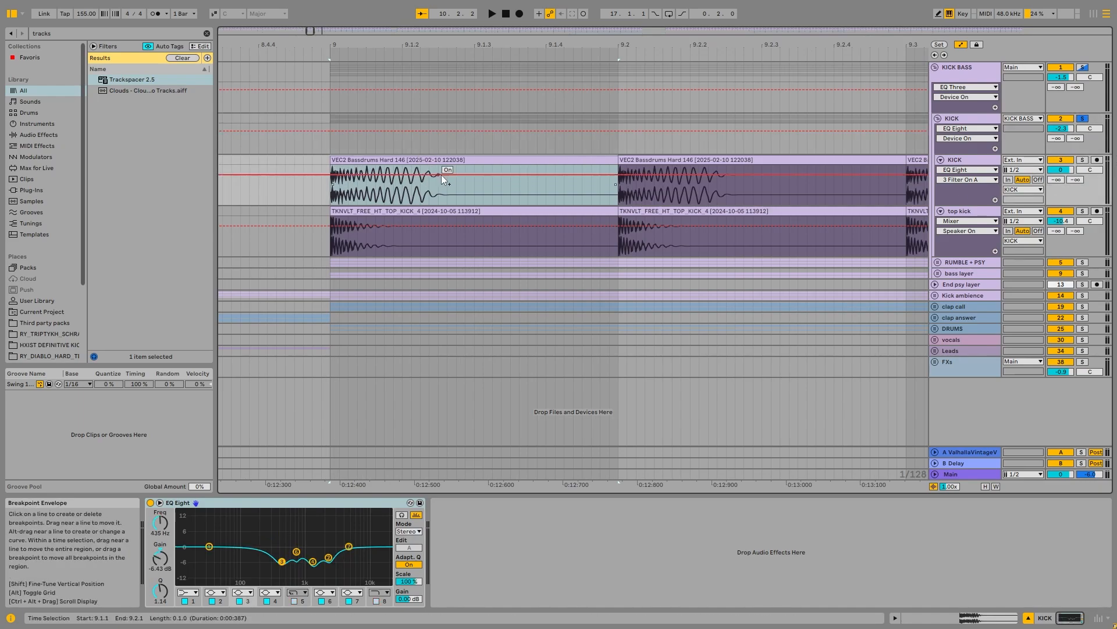
key("space")
key("space")
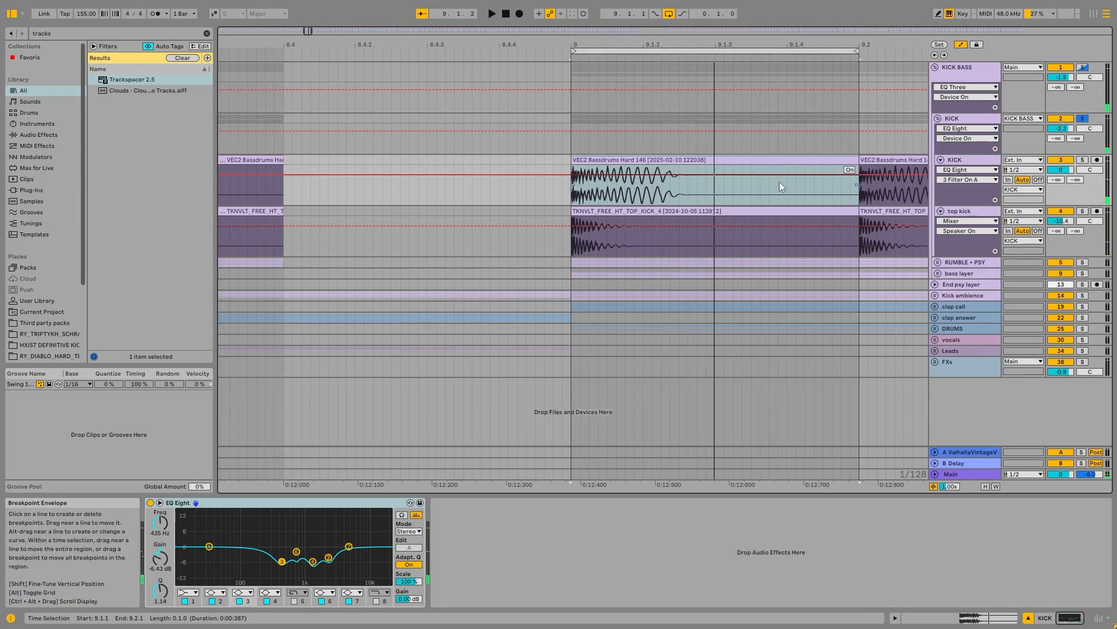
Step: Hide the automation lanes over the kick clips and undo the last two edits
scroll(780, 181, "right", 3)
left_click_drag(689, 158, 523, 183)
key("a")
scroll(484, 176, "down", 2)
scroll(521, 182, "up", 2)
scroll(521, 183, "up", 2)
scroll(425, 180, "down", 2)
key("ctrl+z")
key("ctrl+z")
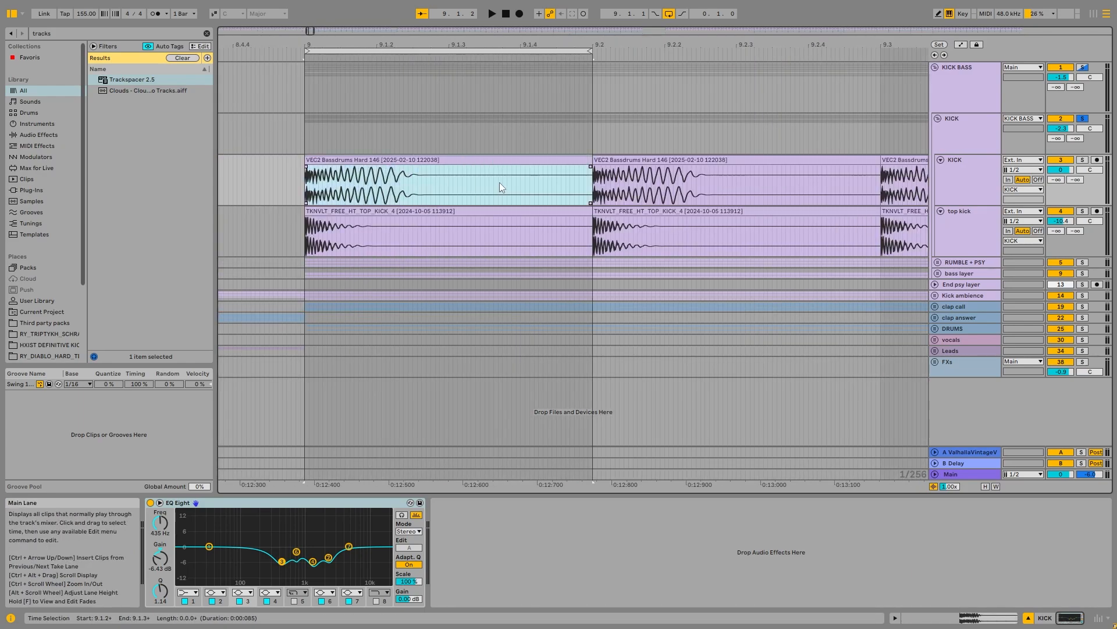
Step: Solo the KICK track inside the KICK group and audition it with its EQ Eight off and on
left_click(967, 174)
left_click(1081, 160)
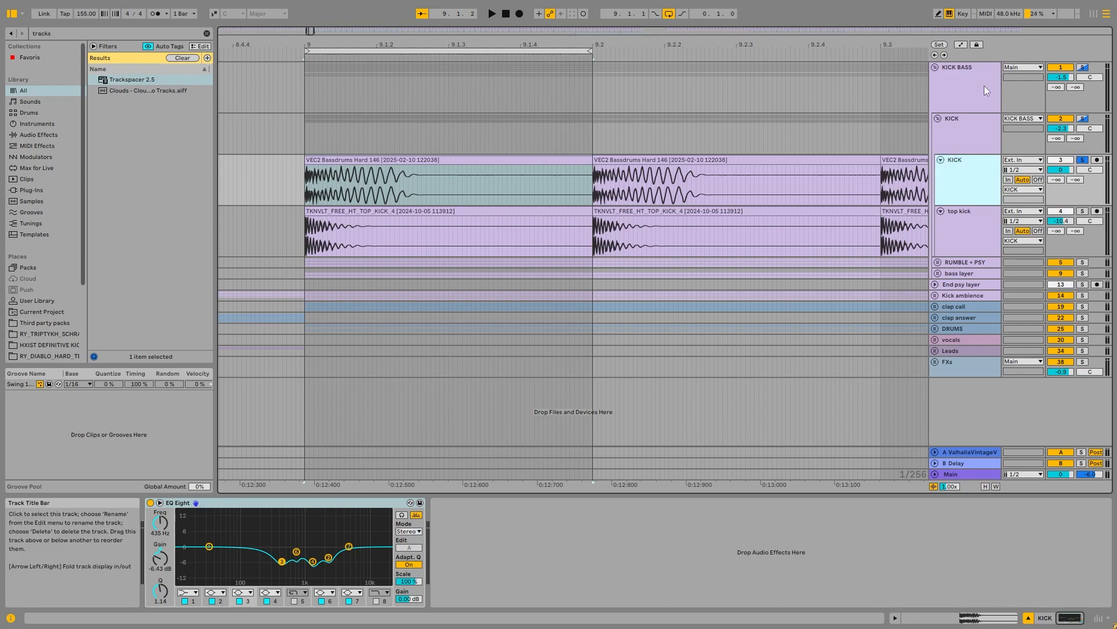
key("space")
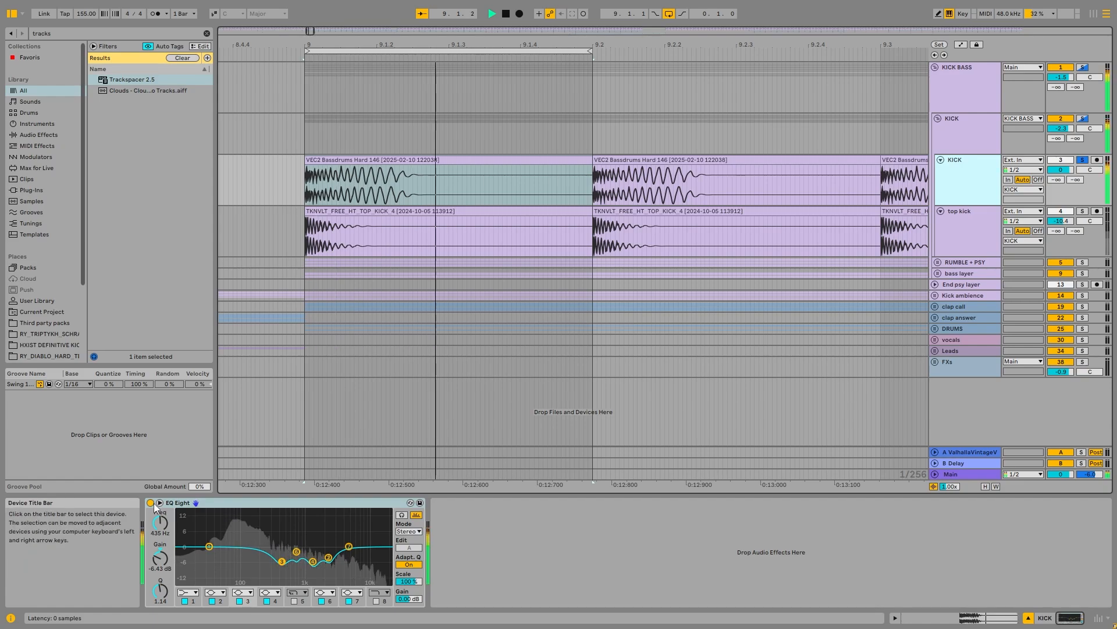
left_click(151, 503)
left_click(152, 503)
key("space")
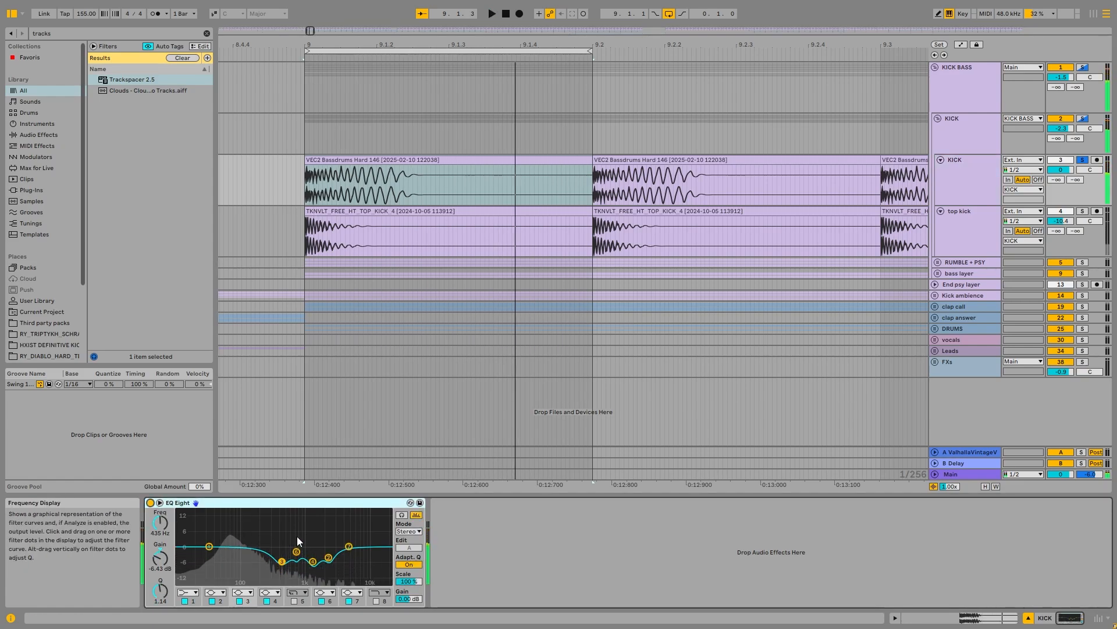
Step: Inspect the KICK track's EQ Eight curve in the expanded display, with a brief playback
double_click(298, 533)
double_click(616, 340)
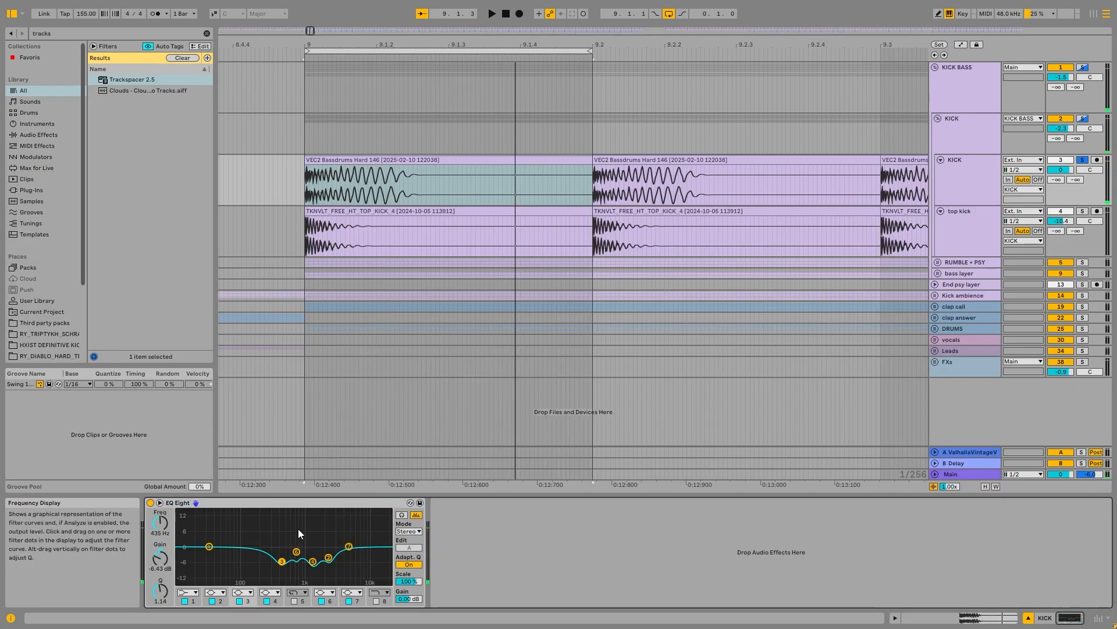
double_click(319, 534)
key("space")
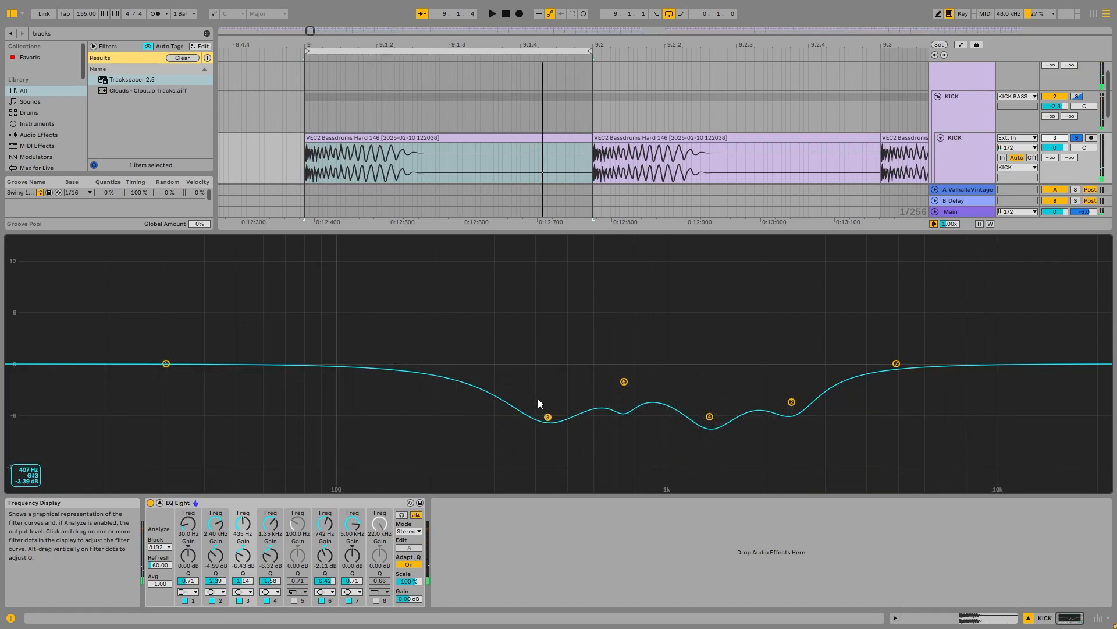
double_click(588, 324)
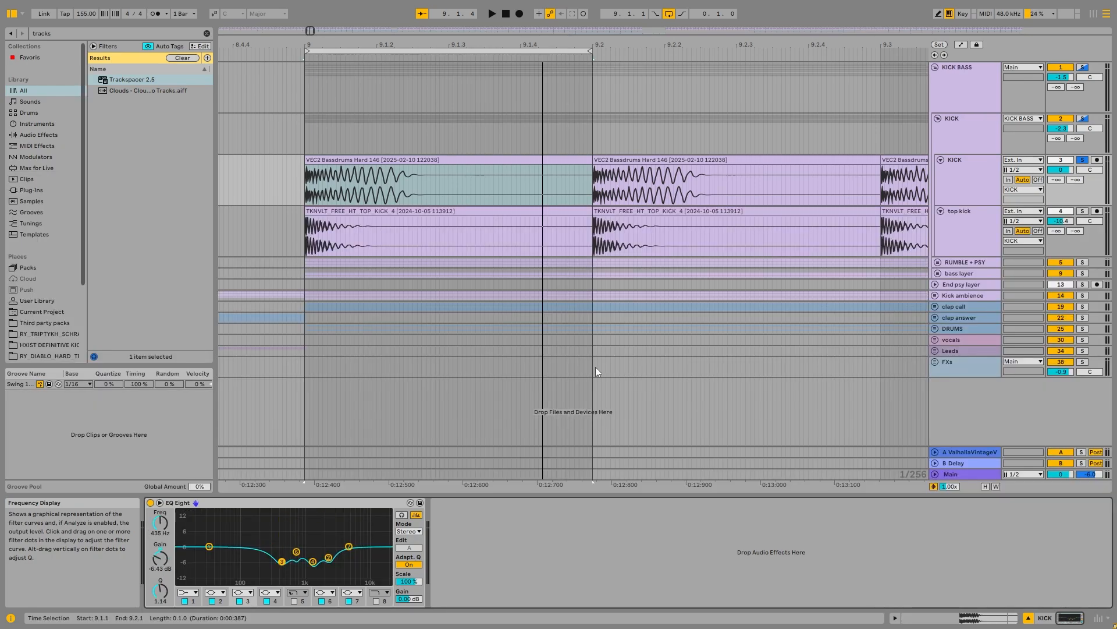
Step: Audition the top kick track soloed, the KICK track soloed, and both soloed together
left_click(984, 129)
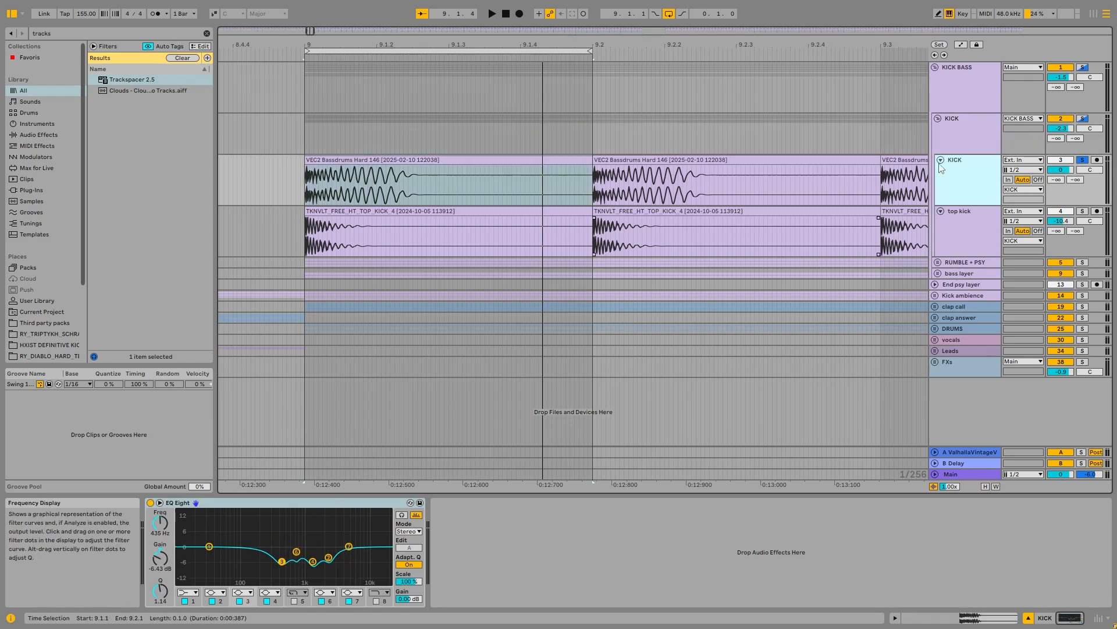
left_click(952, 223)
left_click(1082, 212)
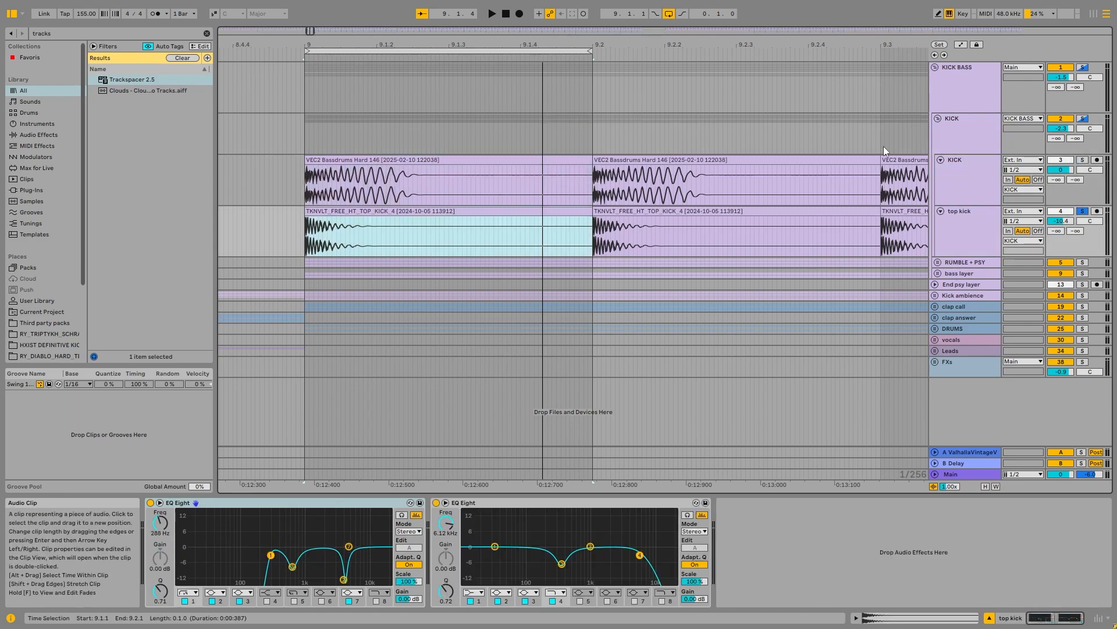
key("space")
left_click(1084, 161)
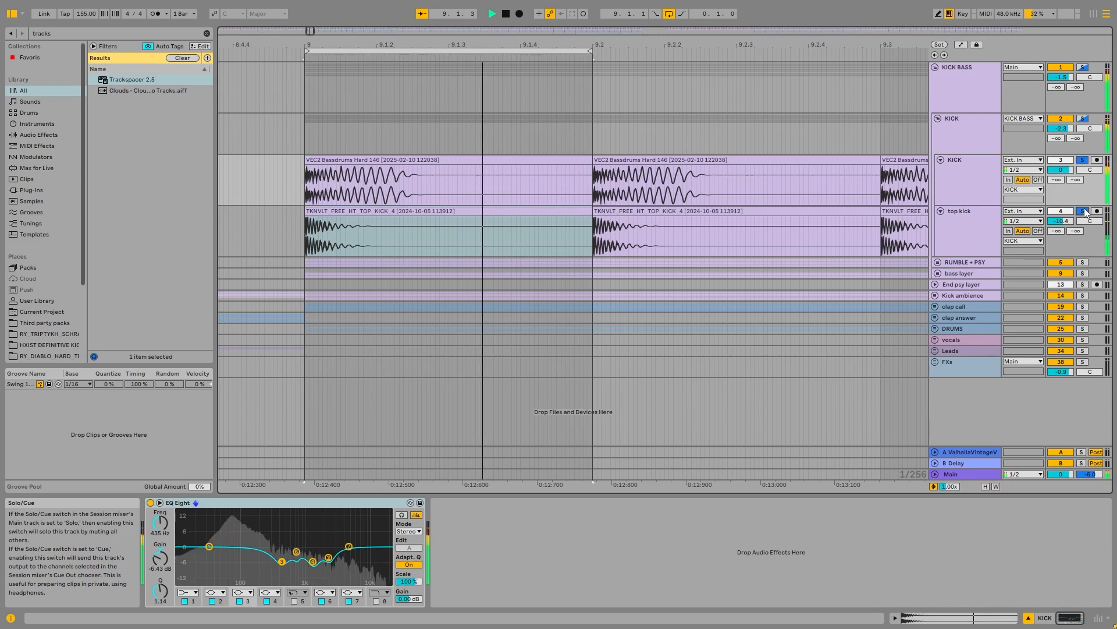
left_click(1084, 212, "ctrl")
key("space")
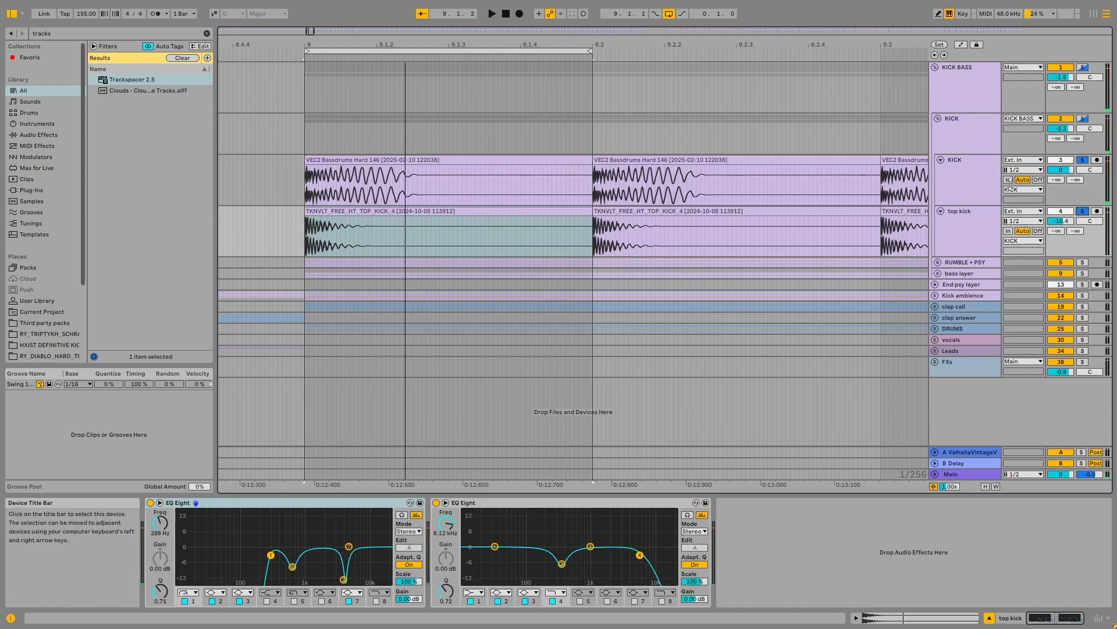
Step: Fold the KICK and top kick tracks and collapse the KICK group
left_click(983, 142)
left_click(940, 161)
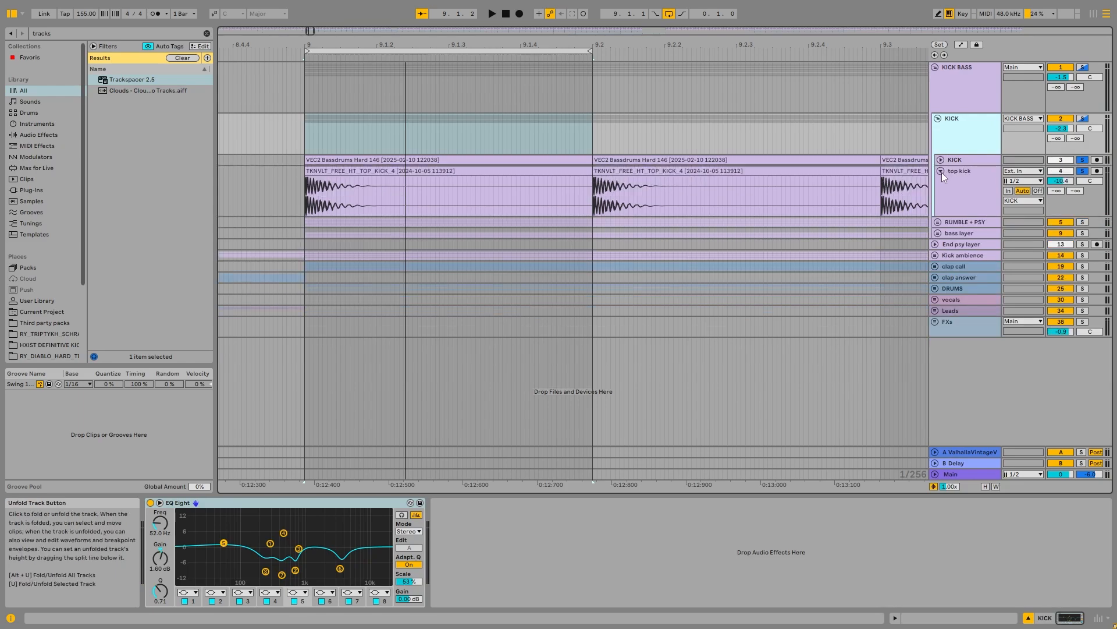
left_click(941, 171)
left_click(938, 119)
Step: Solo and unfold the RUMBLE + PSY group, and select its RUMBLE track to show its effects
left_click(1083, 129)
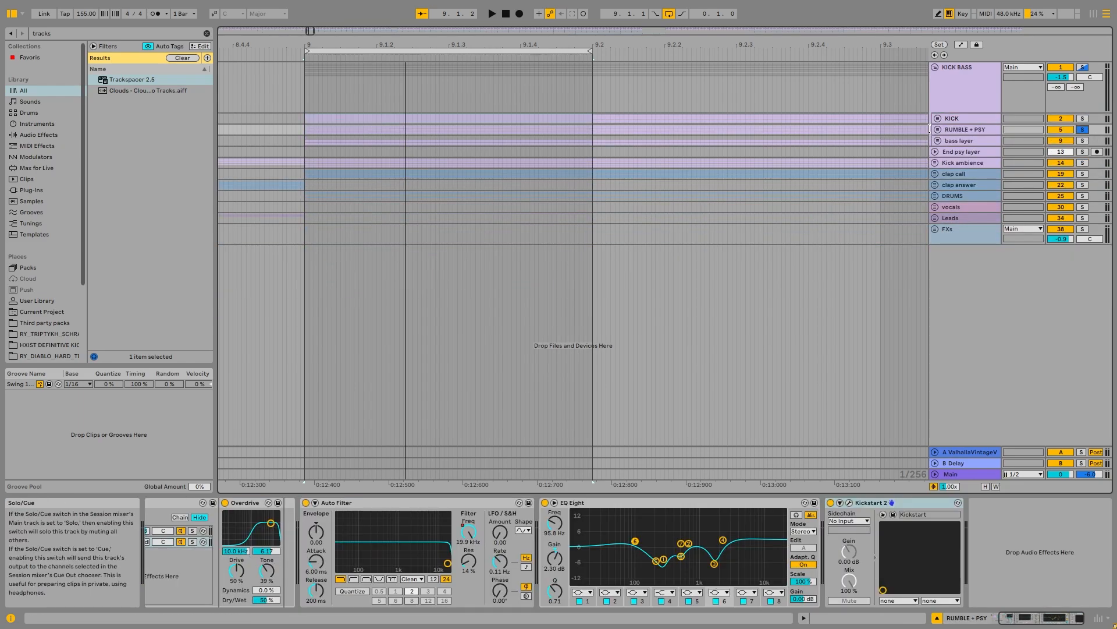
left_click(938, 129)
left_click(992, 135)
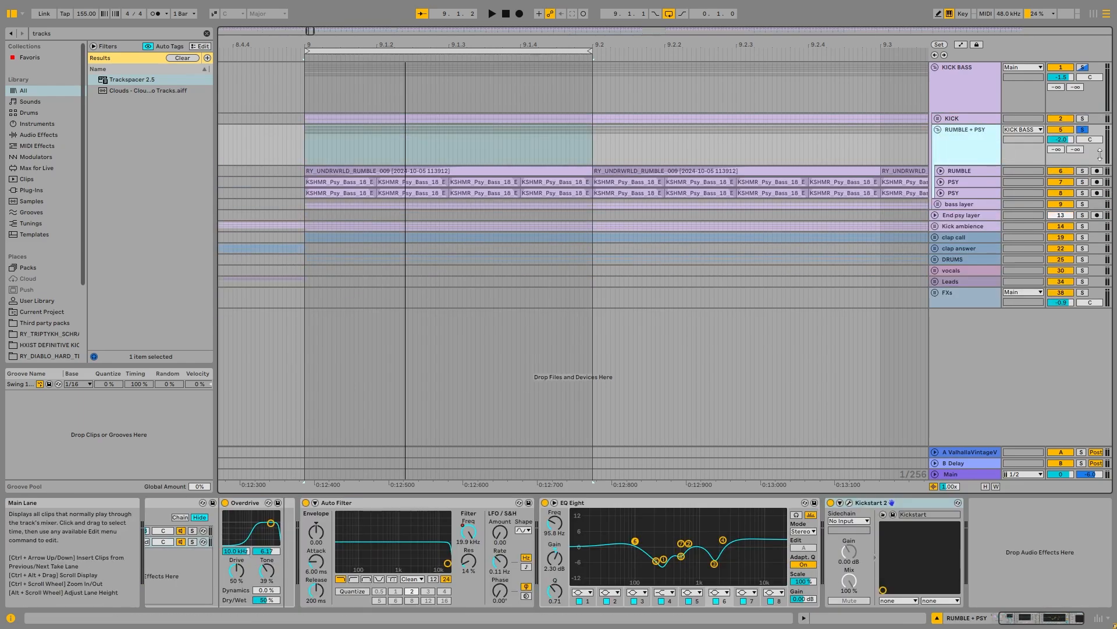
scroll(908, 553, "up", 2)
left_click(960, 172)
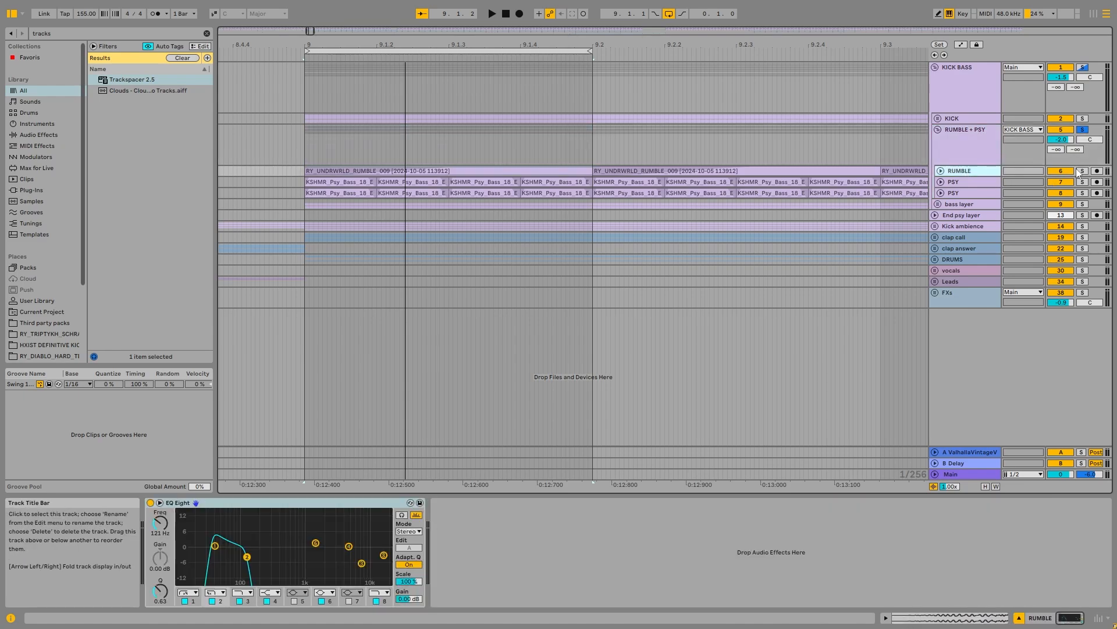
Step: Solo and unfold the RUMBLE track, solo the KICK group with it, and audition both together
left_click(1084, 171)
left_click(941, 170)
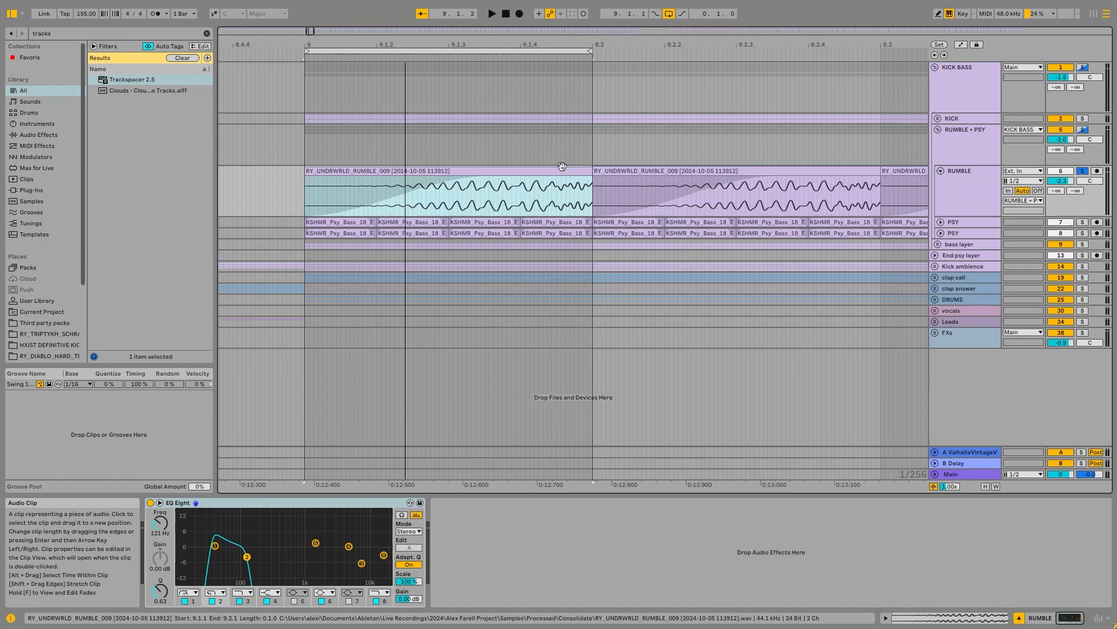
left_click(1082, 118)
left_click(434, 169)
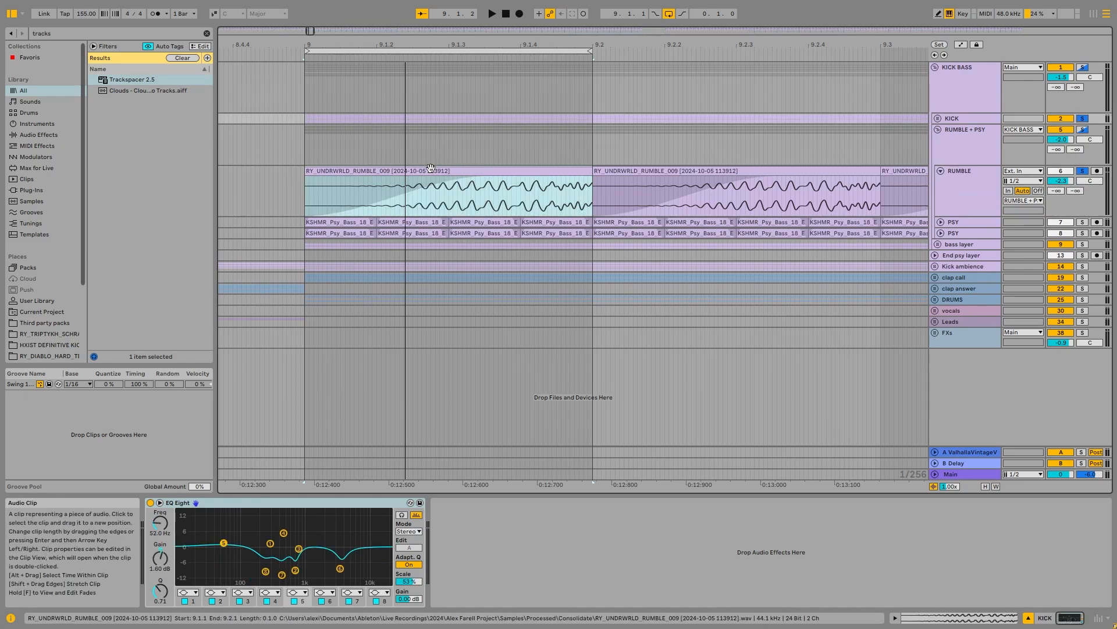
key("space")
key("space")
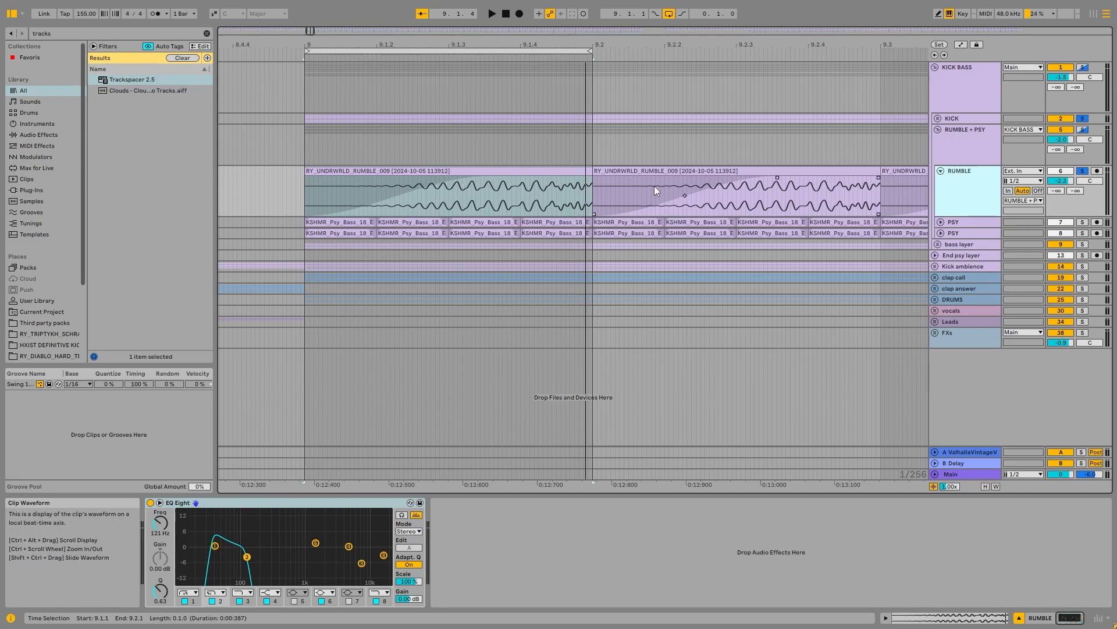
Step: Inspect the RUMBLE track's EQ Eight curve in the expanded display
left_click(360, 201)
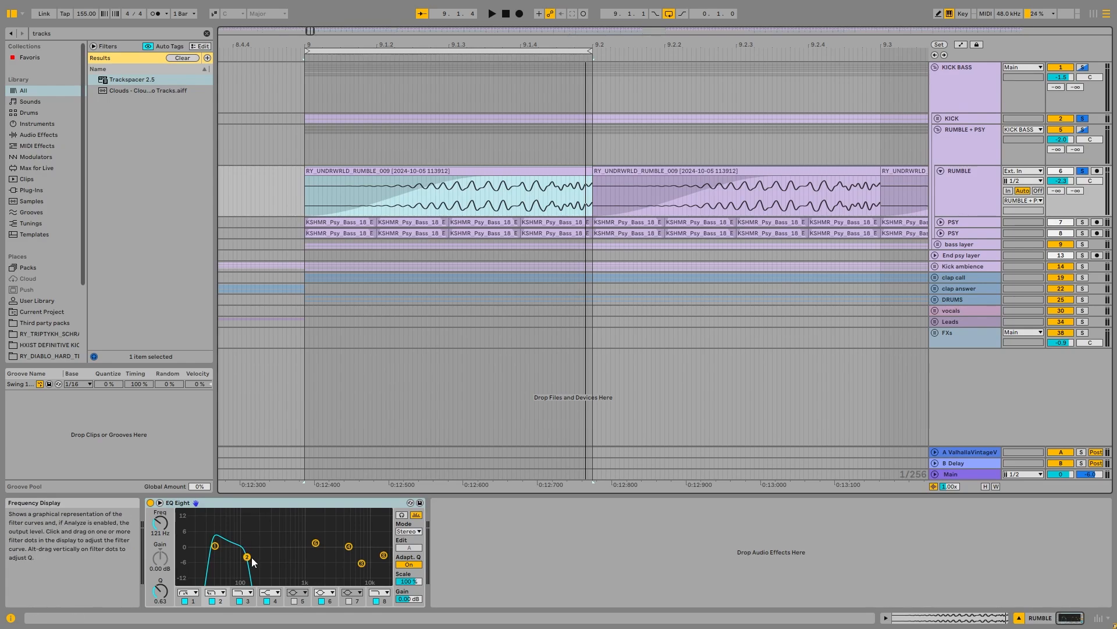
double_click(271, 536)
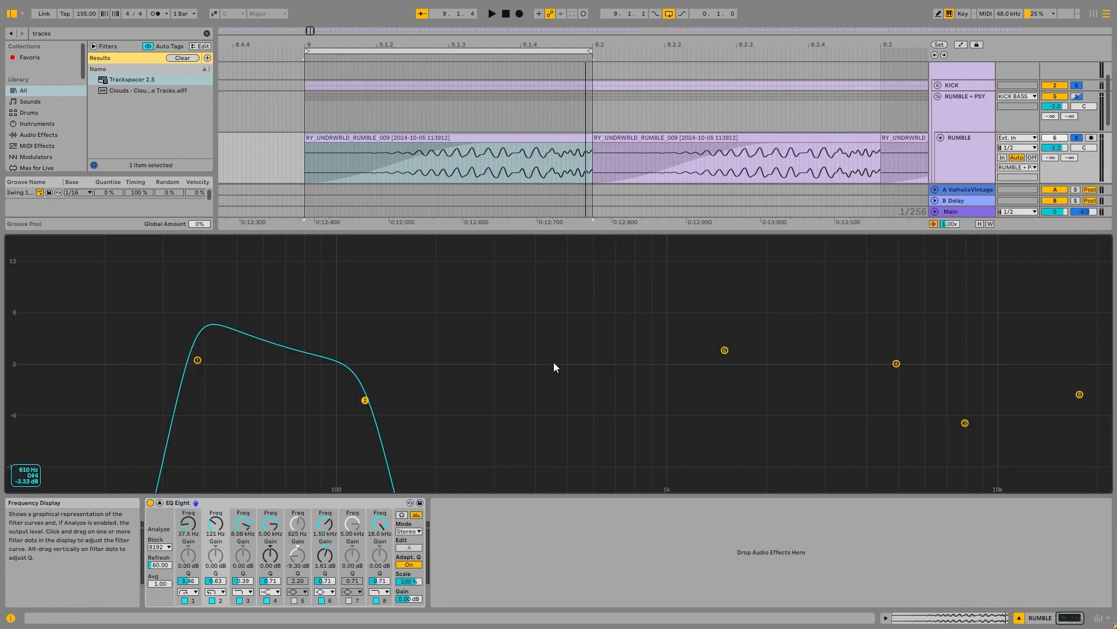
double_click(519, 367)
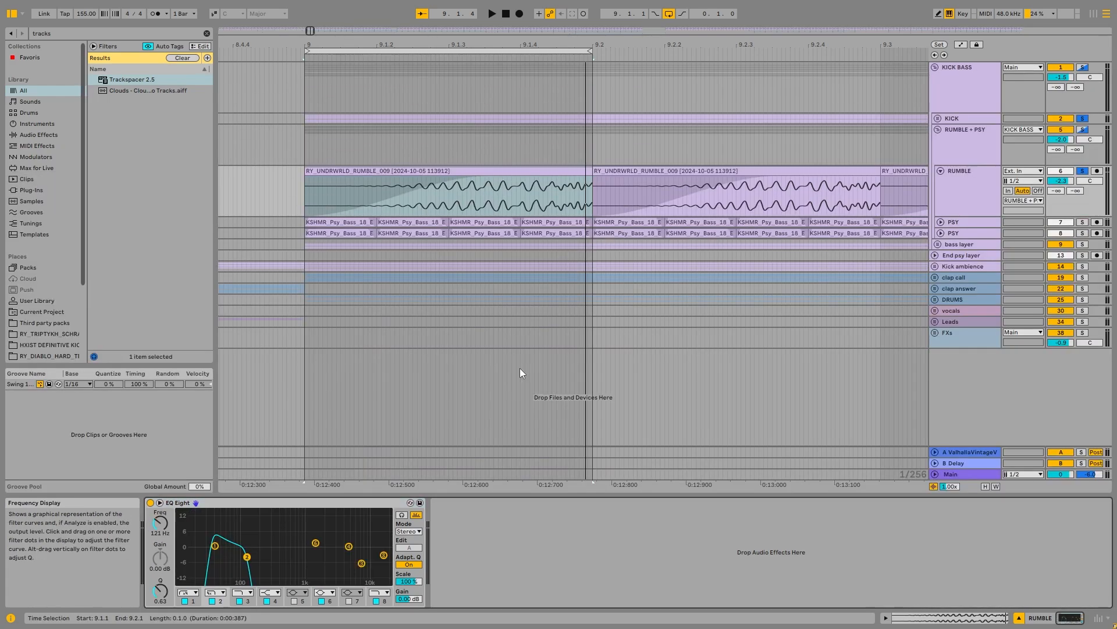
Step: Unfold and solo the first PSY track, audition its first four clips, and examine its EQ Eight low-cut band
double_click(982, 221)
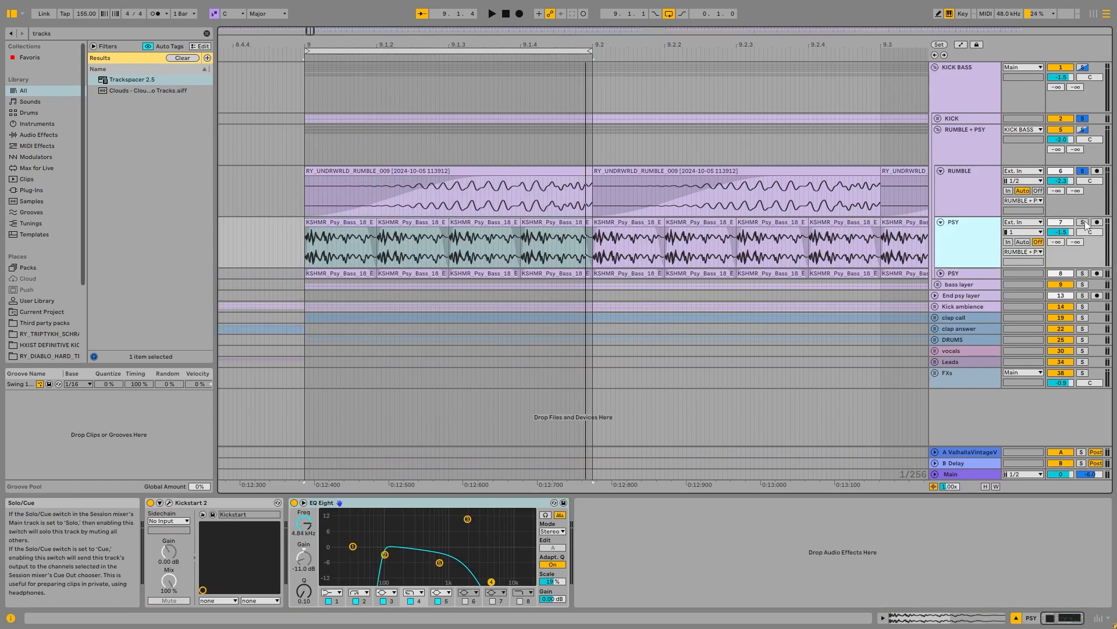
left_click(352, 223)
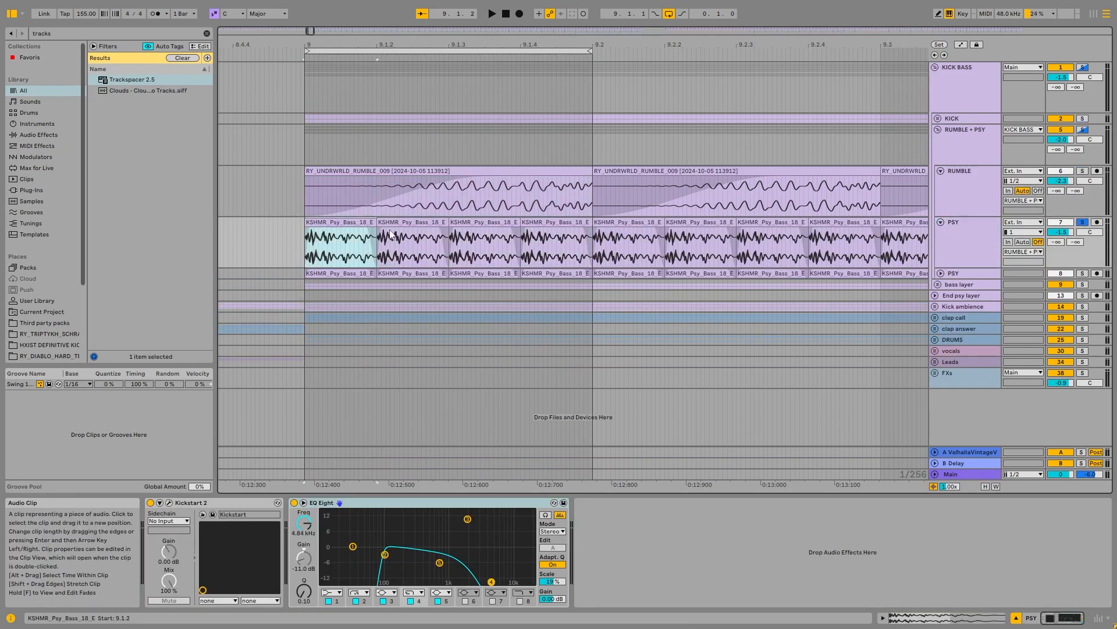
left_click(557, 222, "shift")
key("space")
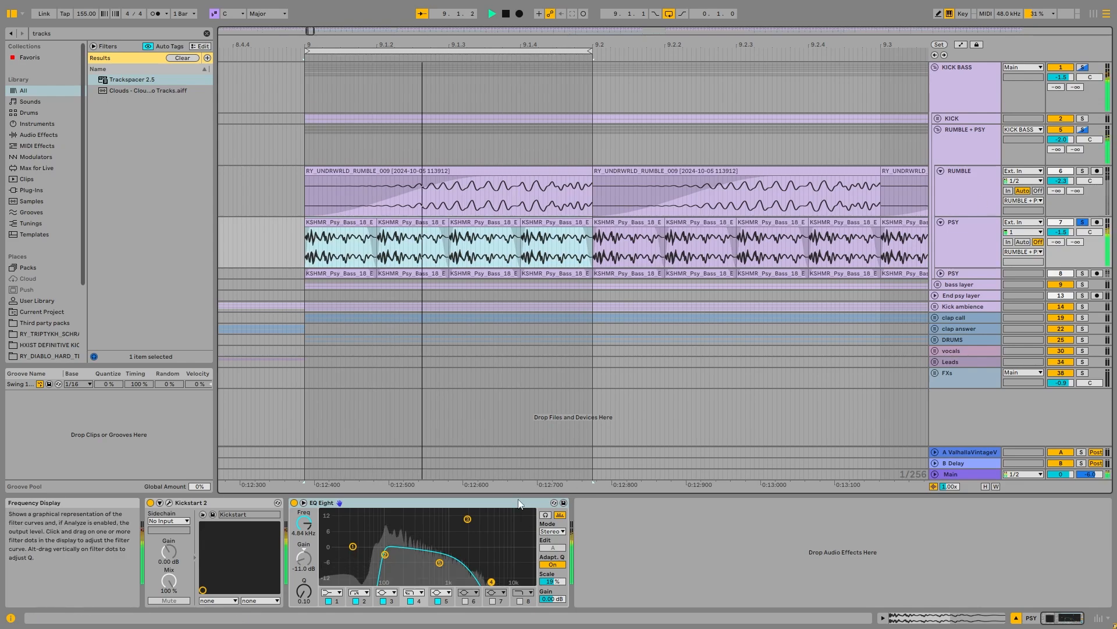
left_click(385, 554)
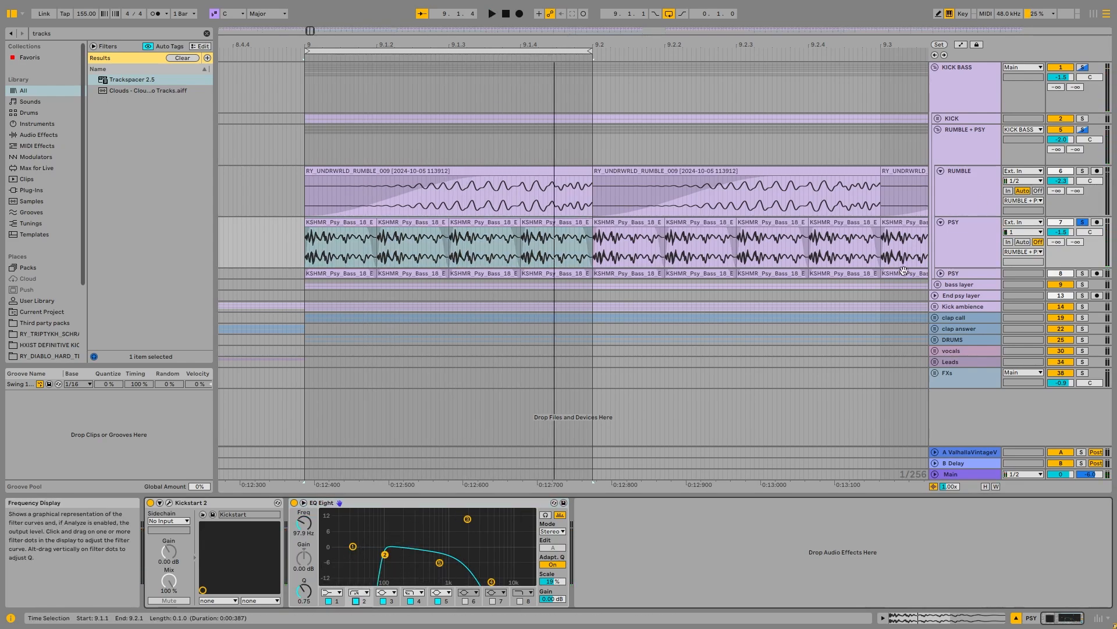
Step: Examine the first PSY track's Kickstart 2 ducking curve and band setting during a brief playback
left_click(959, 206)
left_click(971, 240)
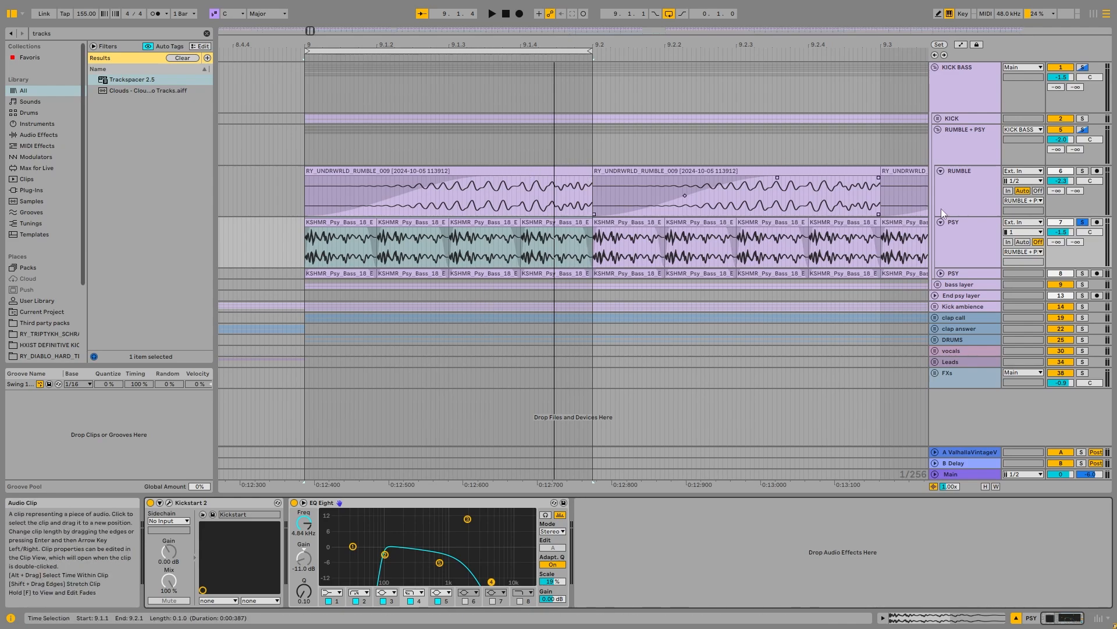
left_click(979, 233)
left_click(168, 502)
left_click_drag(314, 59, 666, 97)
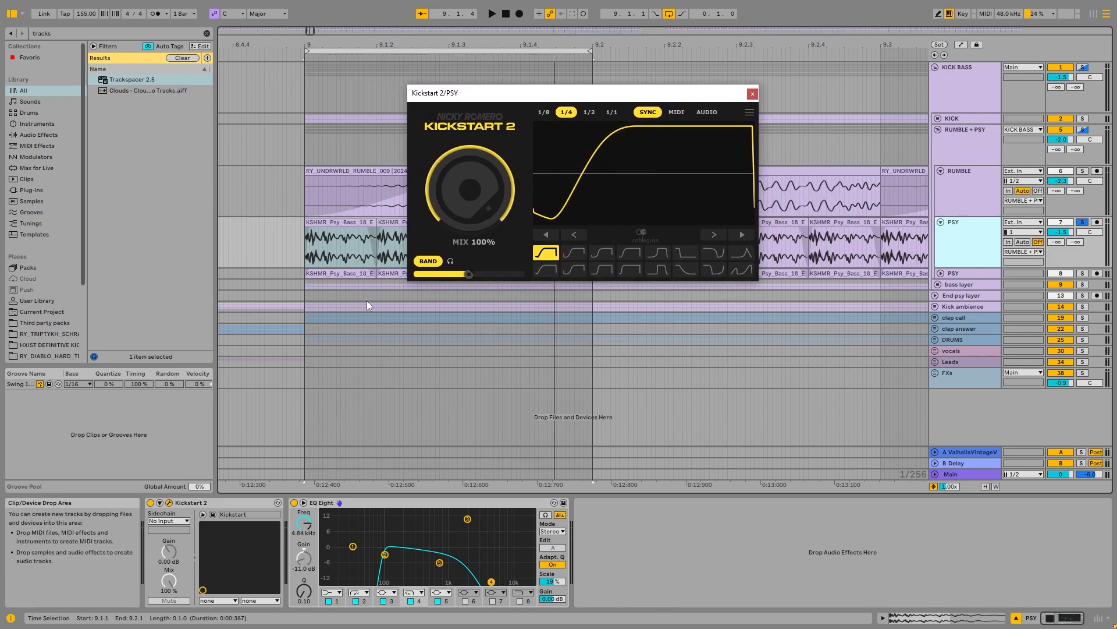
left_click_drag(614, 102, 630, 133)
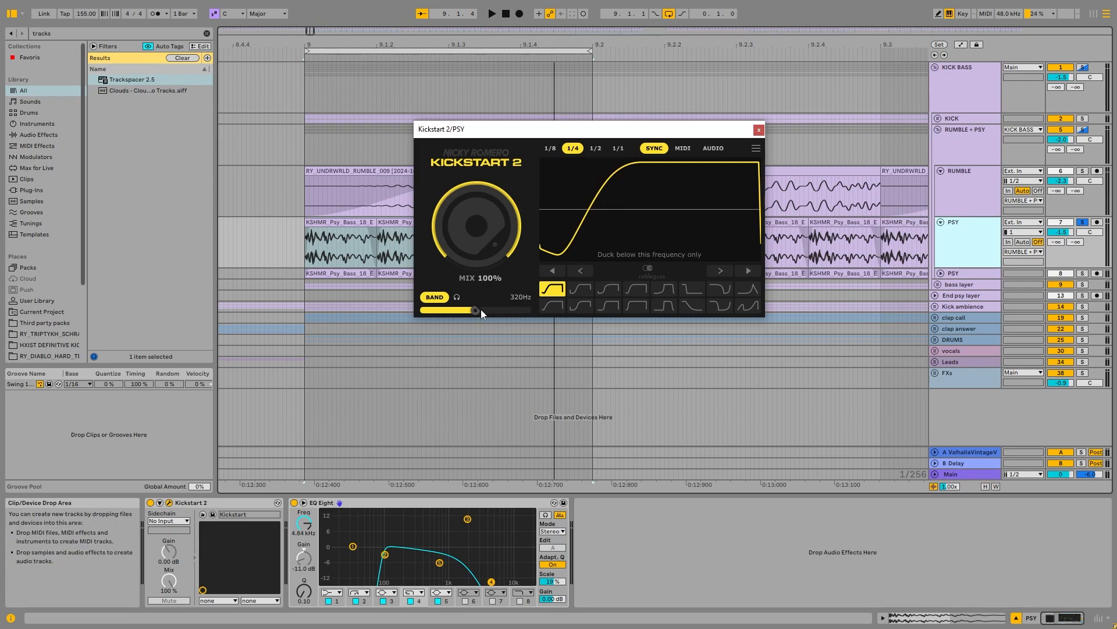
key("space")
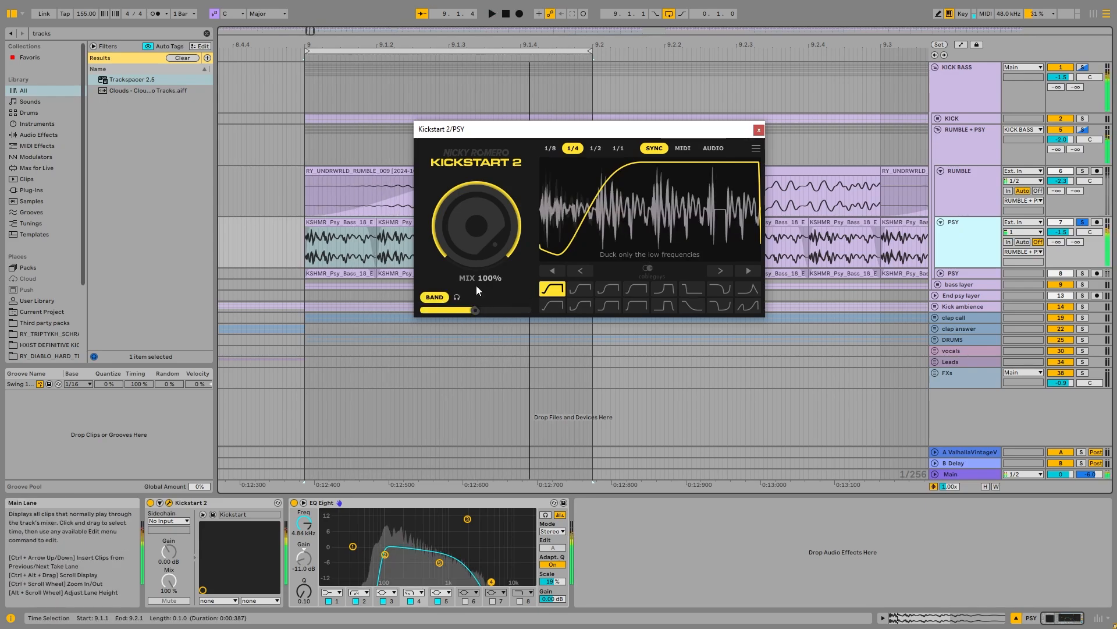
key("space")
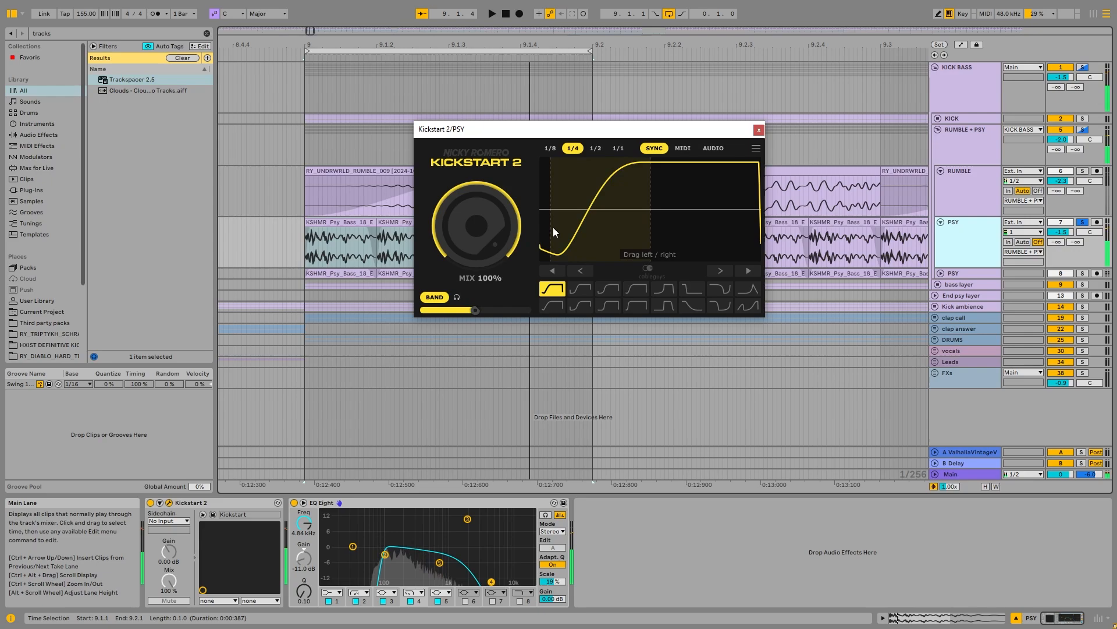
left_click(759, 131)
Step: Audition the second PSY track soloed and set its Kickstart 2 to duck only the band below 997 Hz
left_click(977, 274)
left_click(1083, 273)
key("space")
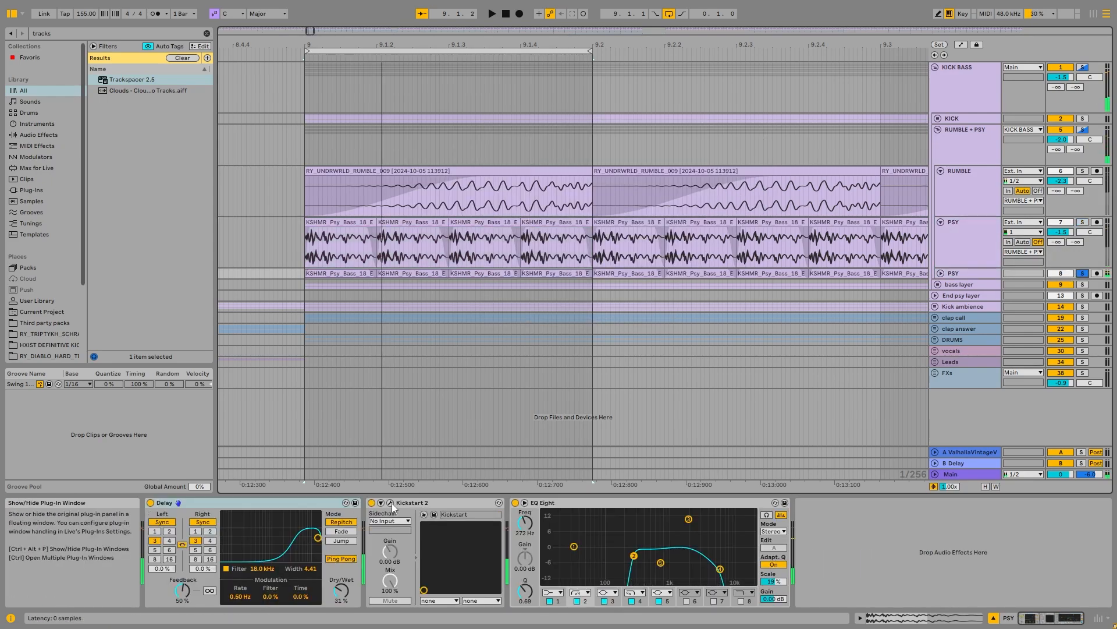
left_click(391, 503)
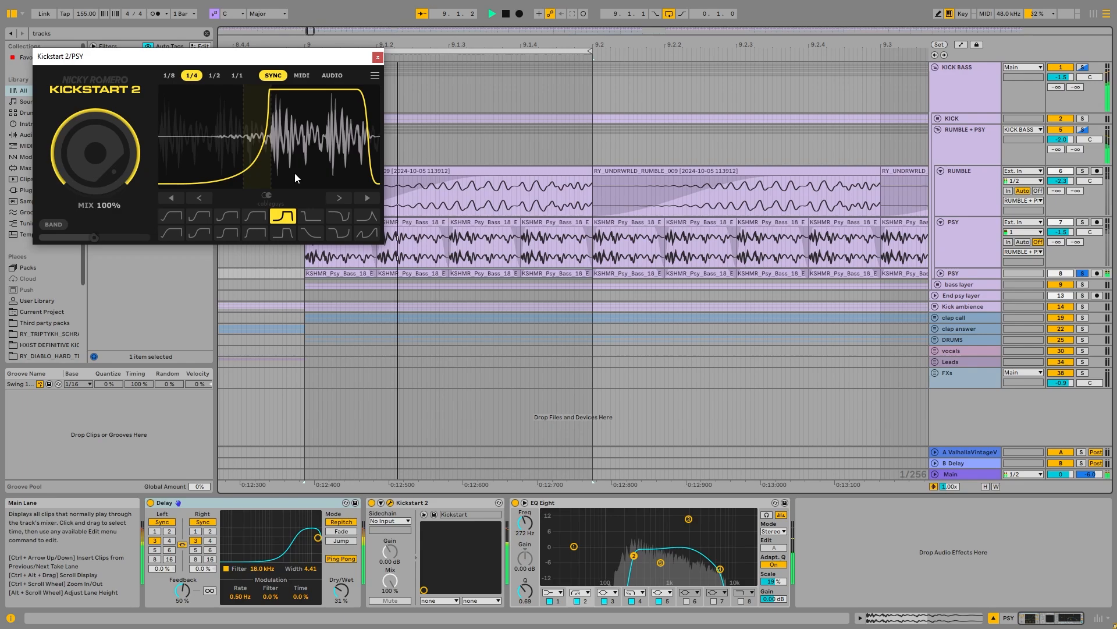
key("space")
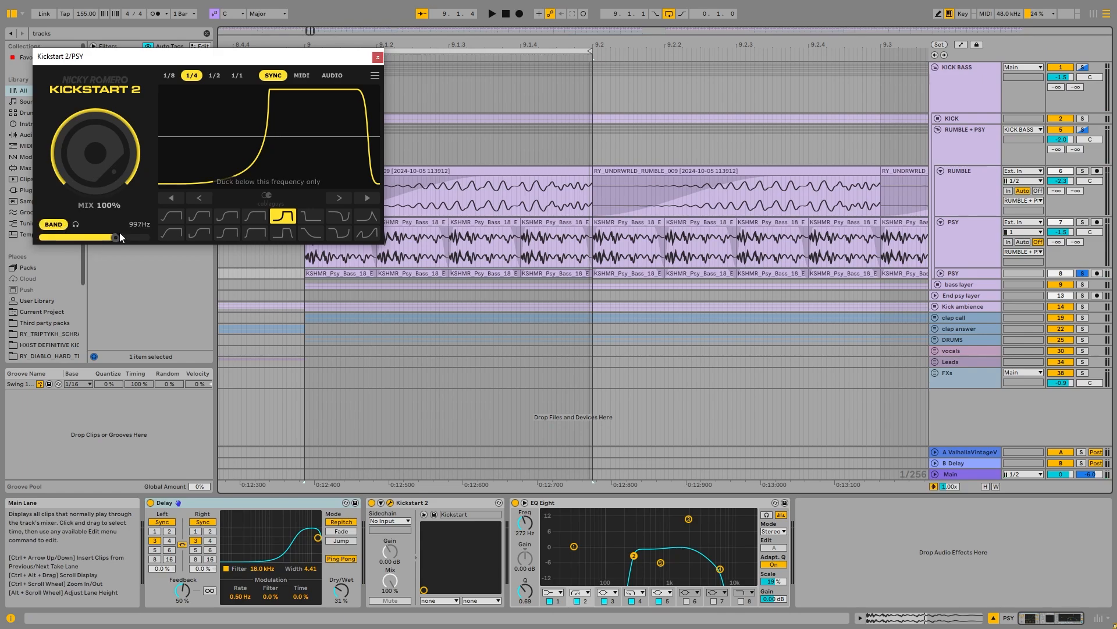
left_click(378, 57)
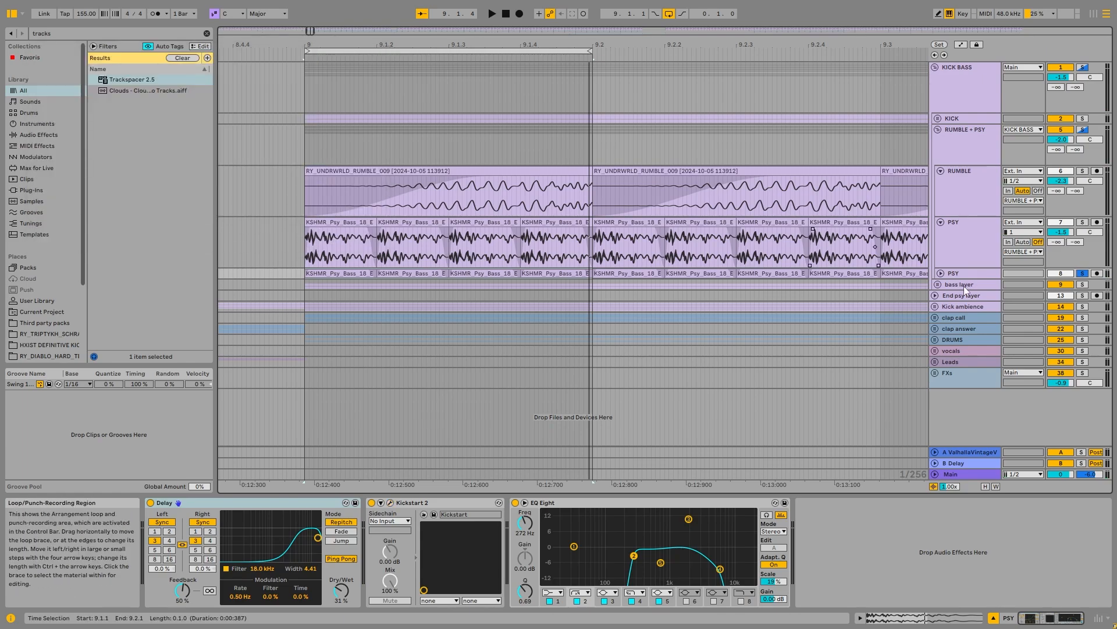
Step: Compare the effect chains of the two PSY tracks, and select the Delay on the second one
left_click(973, 280)
left_click(976, 274)
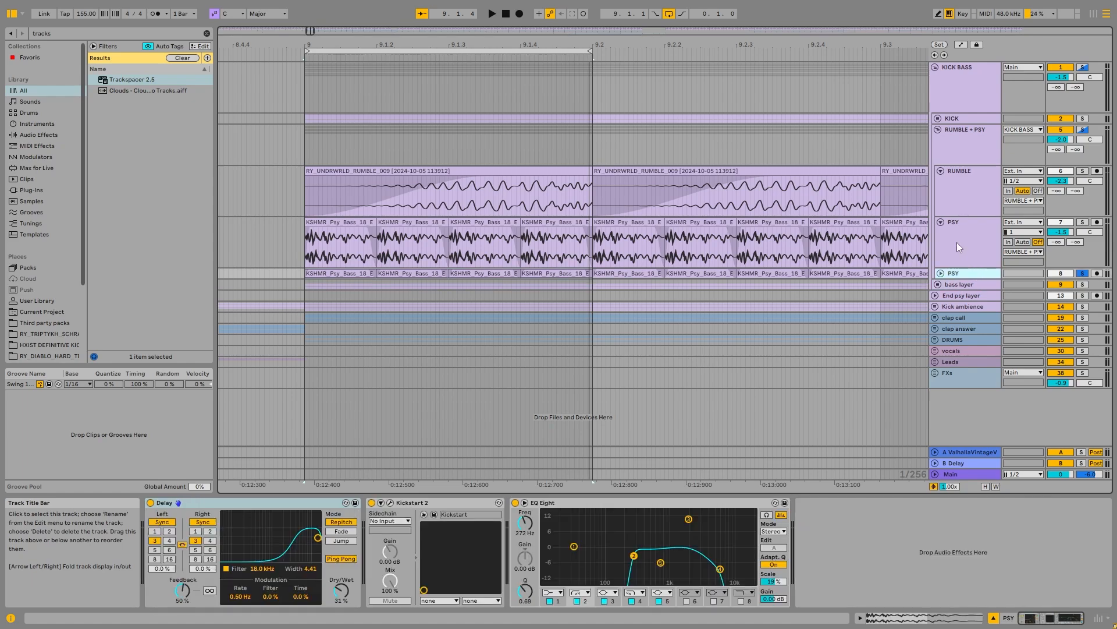
left_click(956, 242)
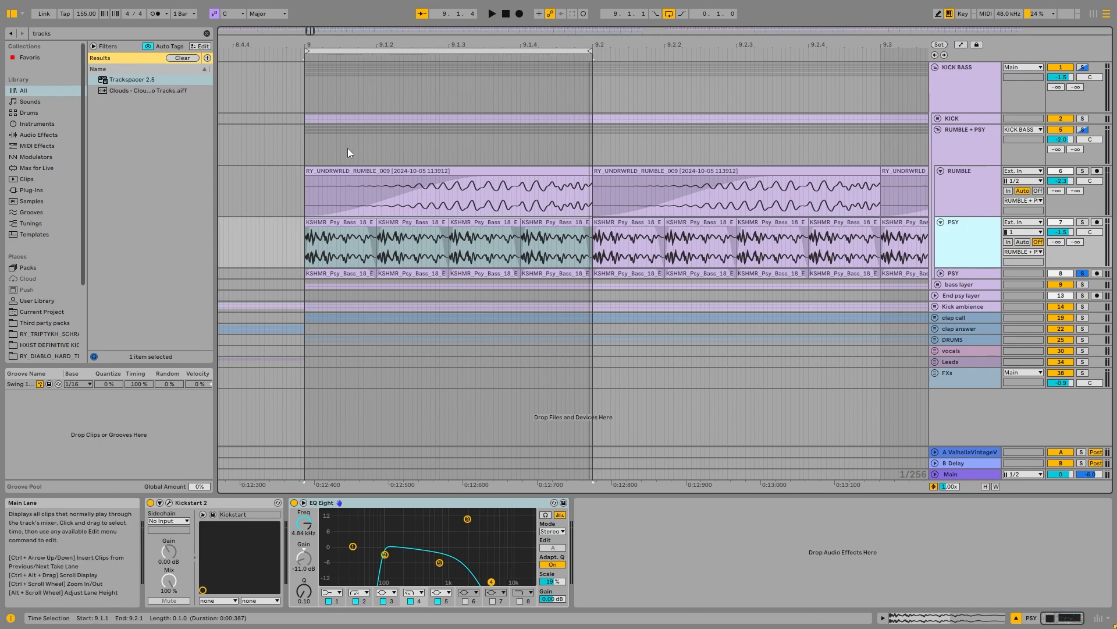
left_click_drag(307, 134, 428, 138)
left_click(463, 274)
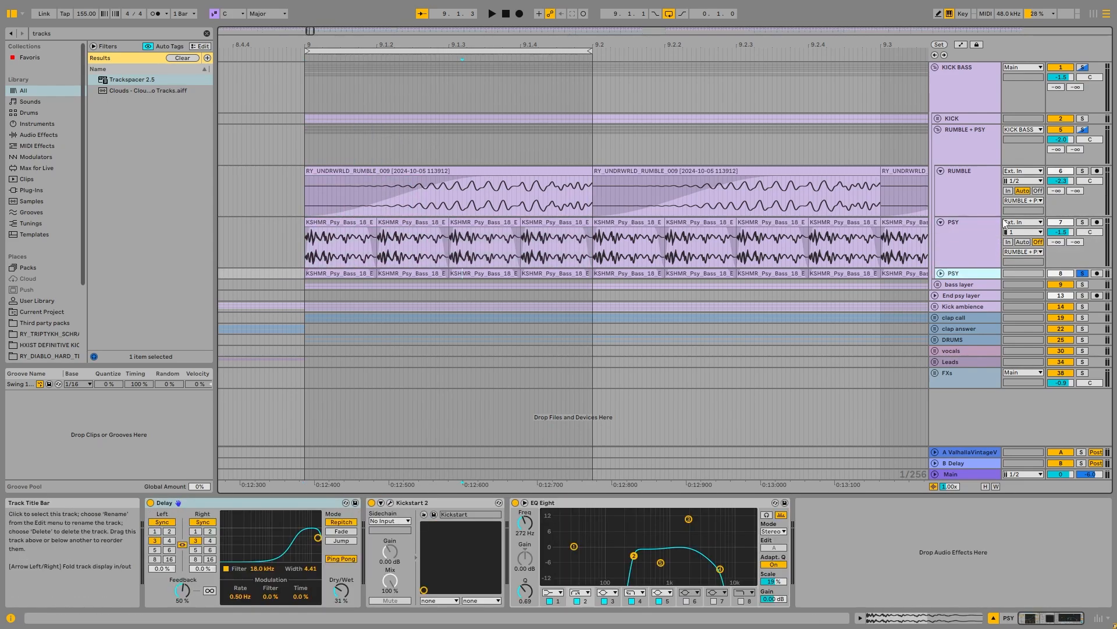
left_click(201, 505)
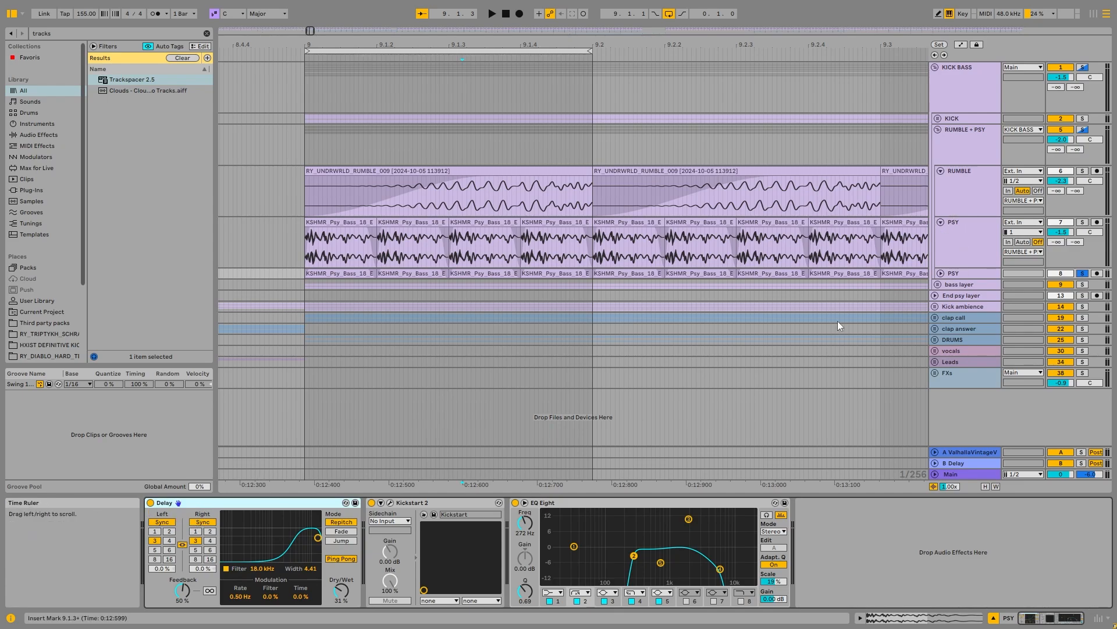
Step: Solo the whole RUMBLE + PSY group and audition it while toggling its EQ Eight
left_click(1000, 139)
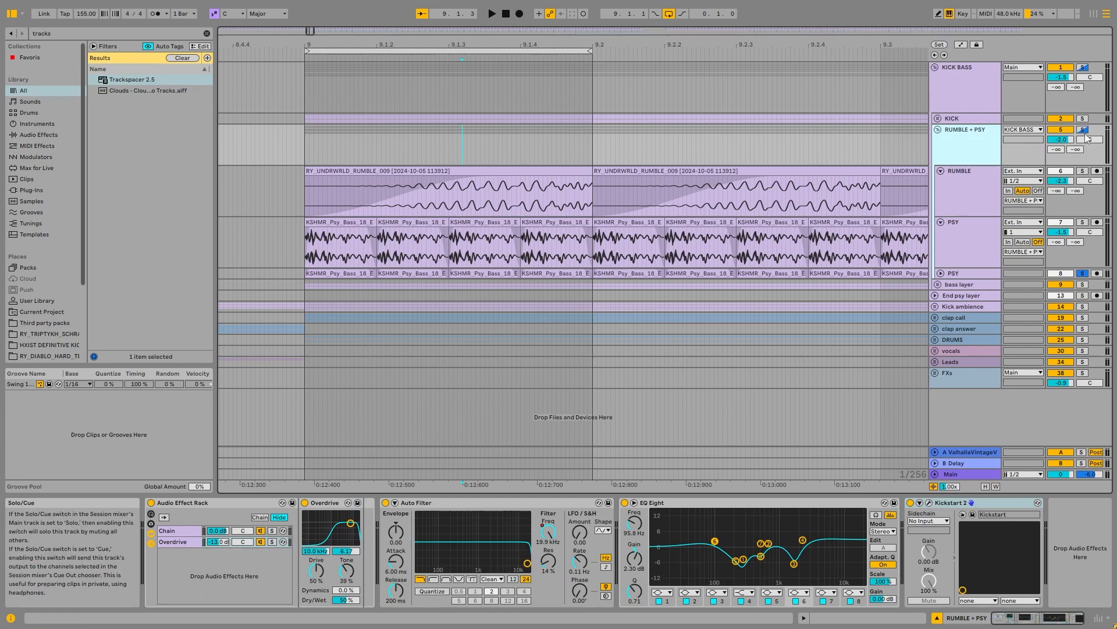
key("space")
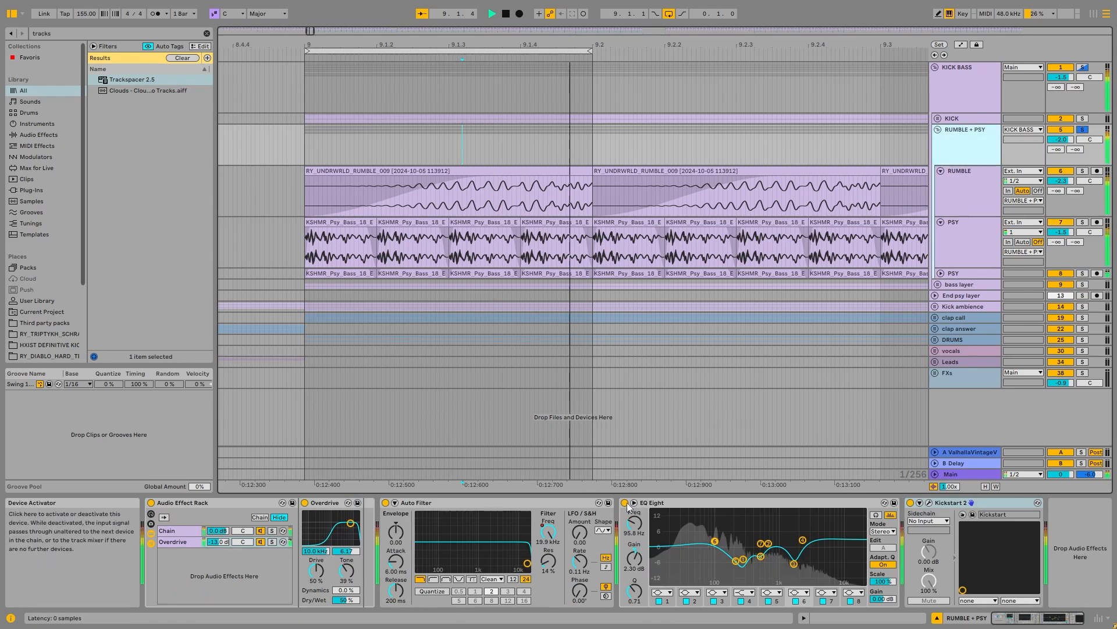
left_click(625, 502)
key("space")
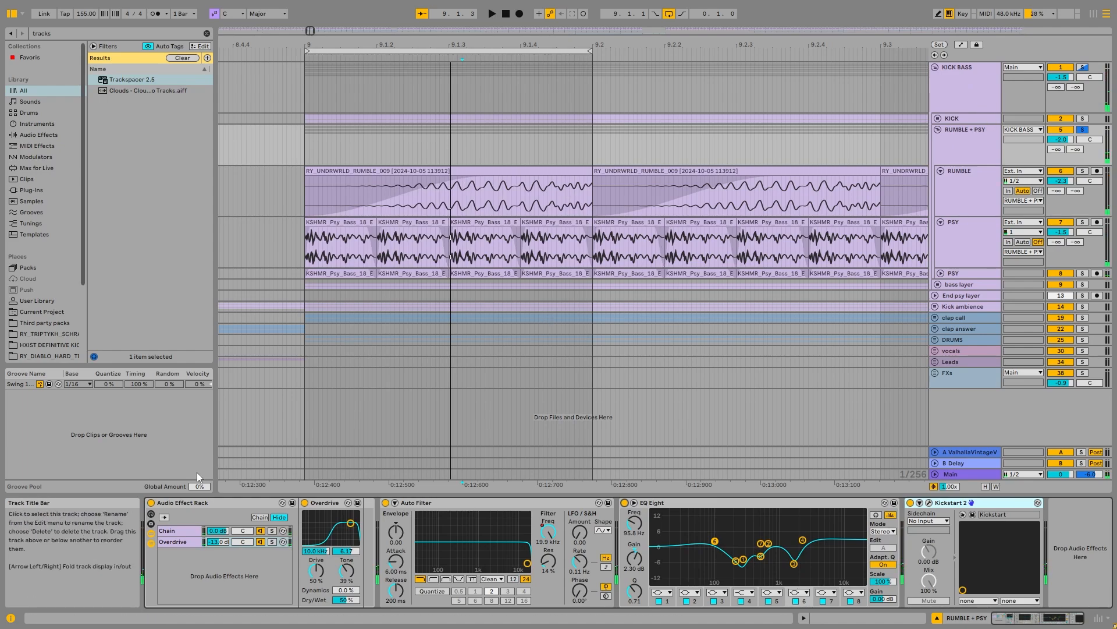
Step: Examine the RUMBLE + PSY group's Audio Effect Rack and its parallel Overdrive chain
left_click(198, 514)
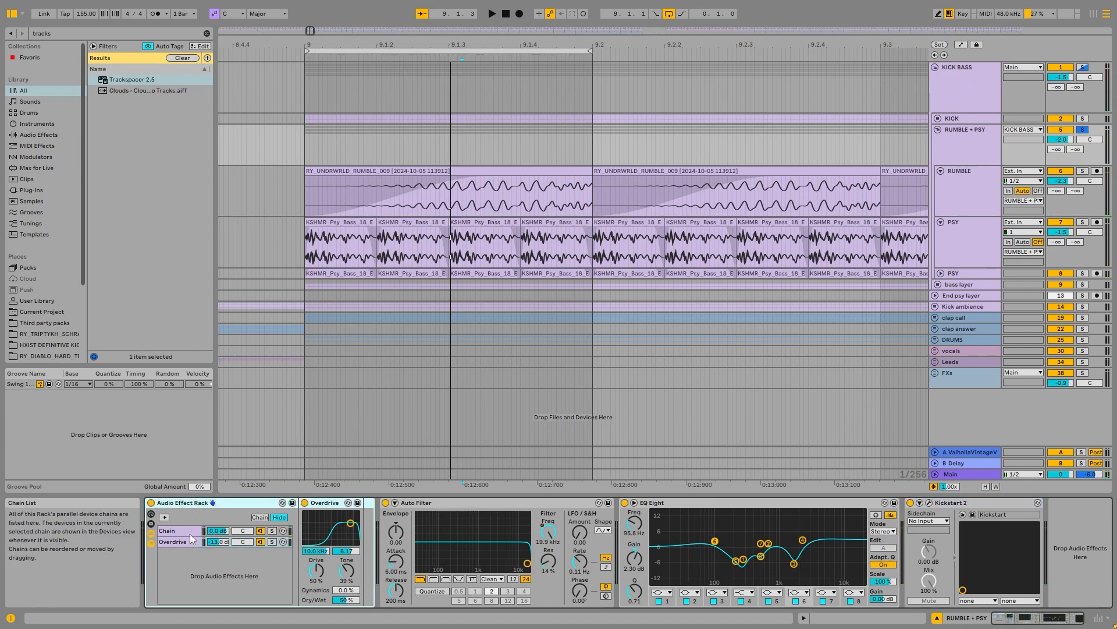
left_click(184, 543)
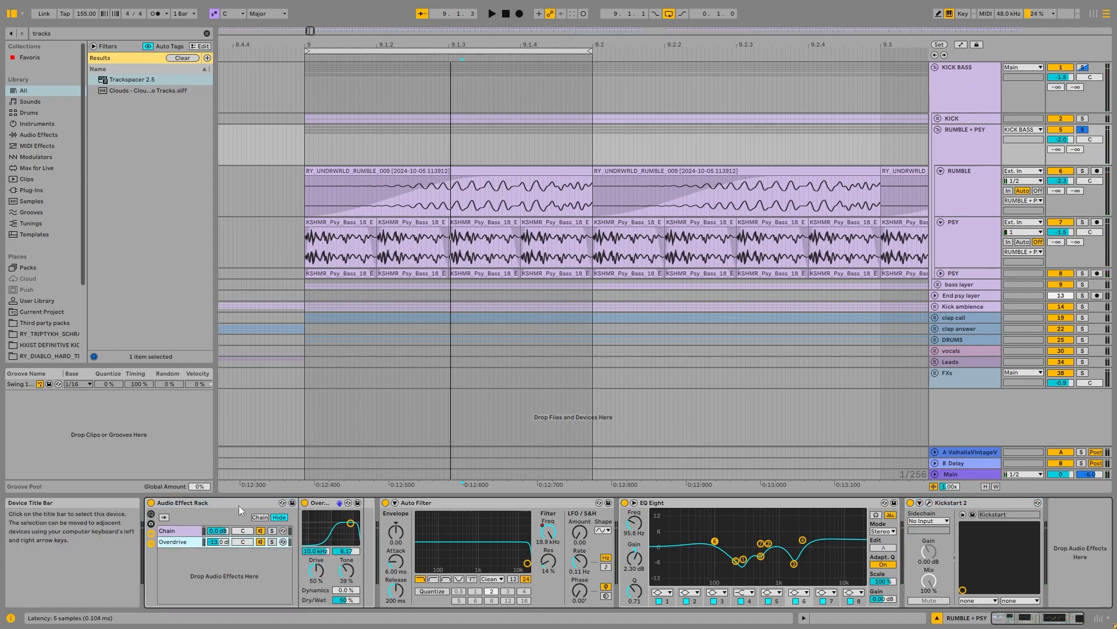
left_click(979, 149)
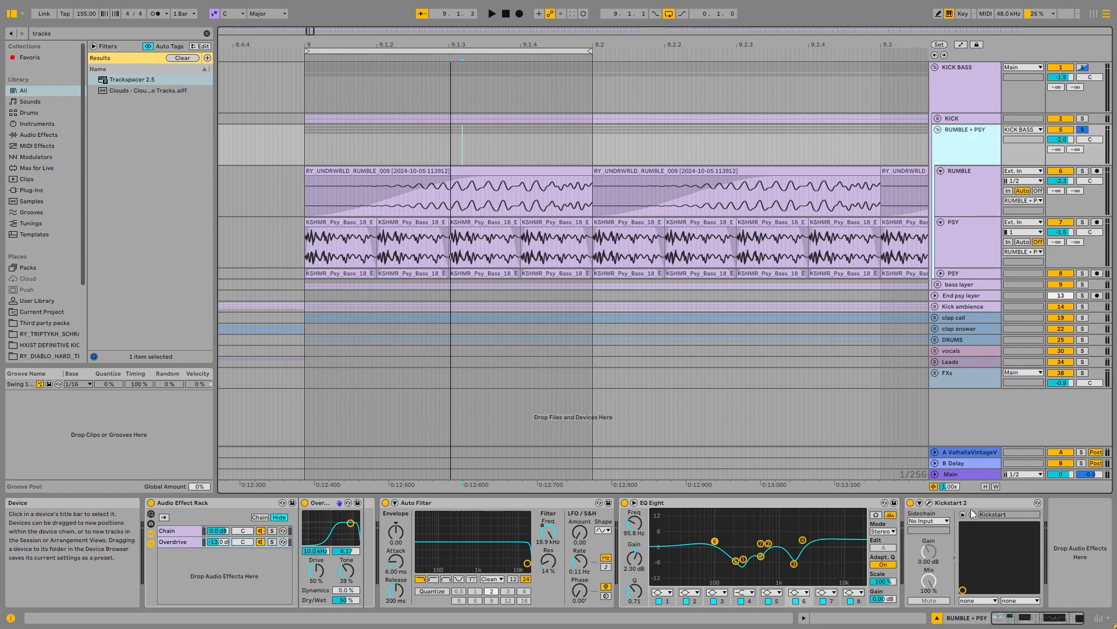
Step: Fold the RUMBLE + PSY group, then unfold and solo the bass layer group
left_click(938, 131)
left_click(938, 141)
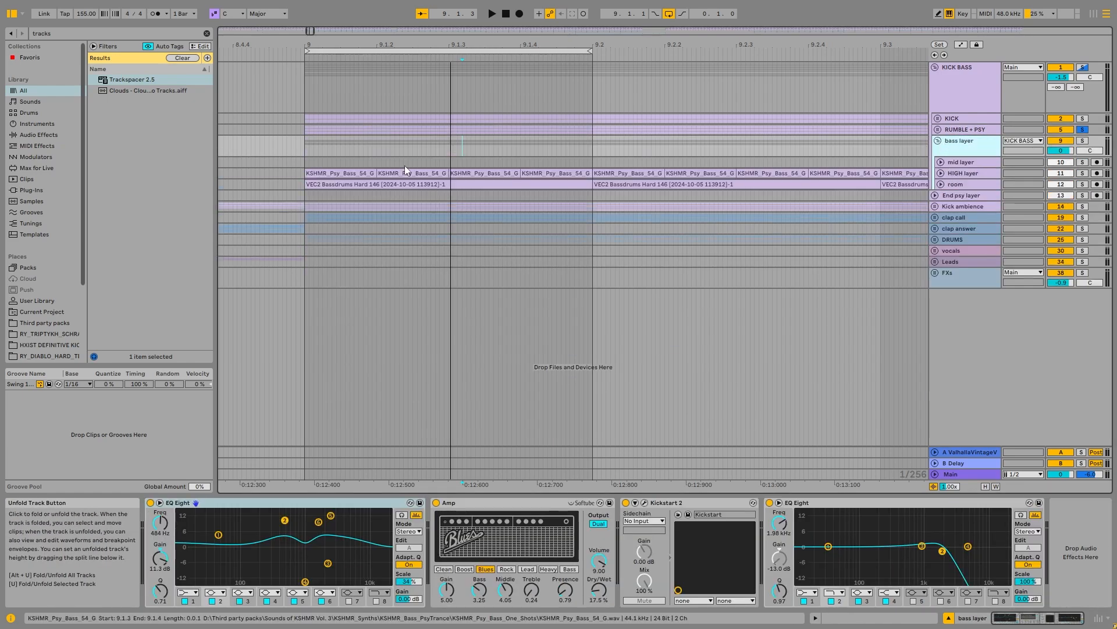
scroll(401, 166, "down", 5)
left_click(377, 174)
left_click(1083, 140)
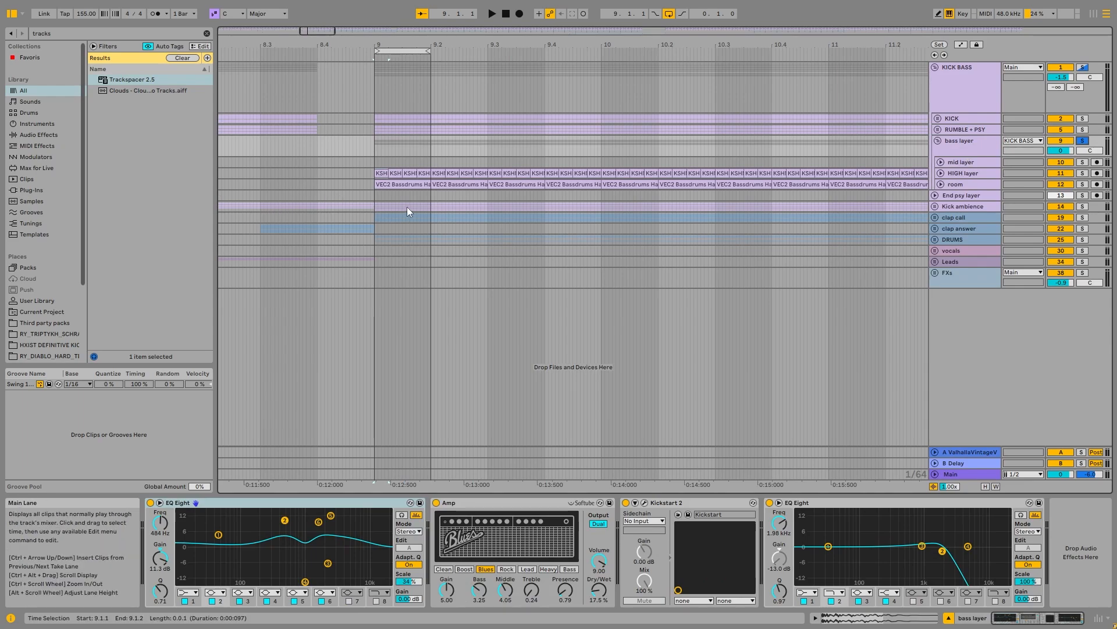
Step: Unfold and solo the HIGH layer track, audition it, and open its Kickstart 2 window
left_click(941, 174)
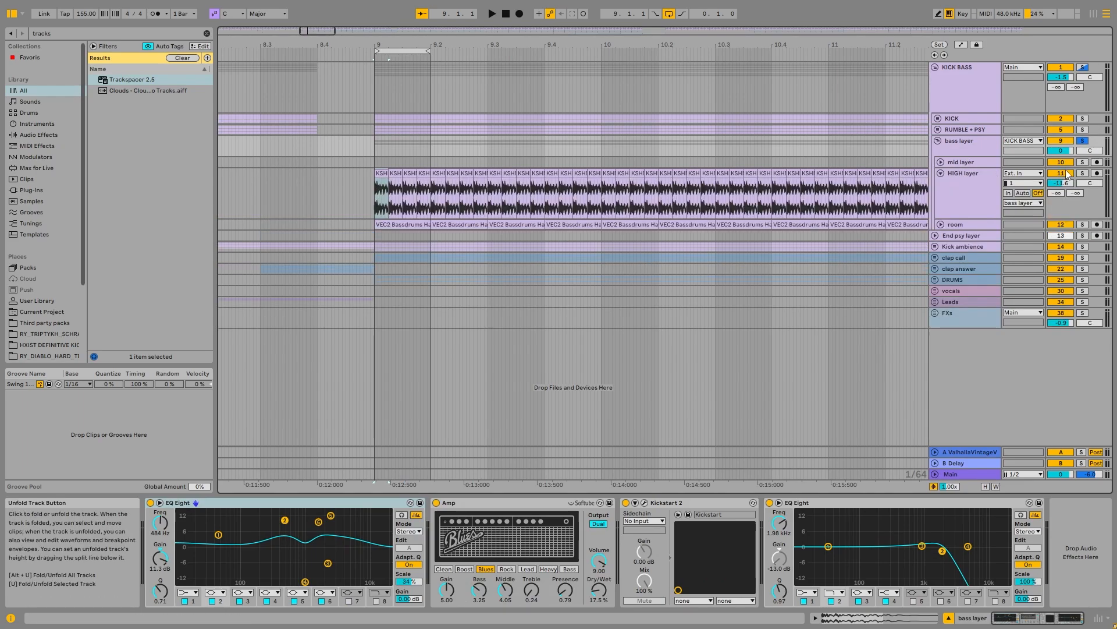
left_click(977, 182)
left_click(977, 182)
scroll(392, 198, "up", 5)
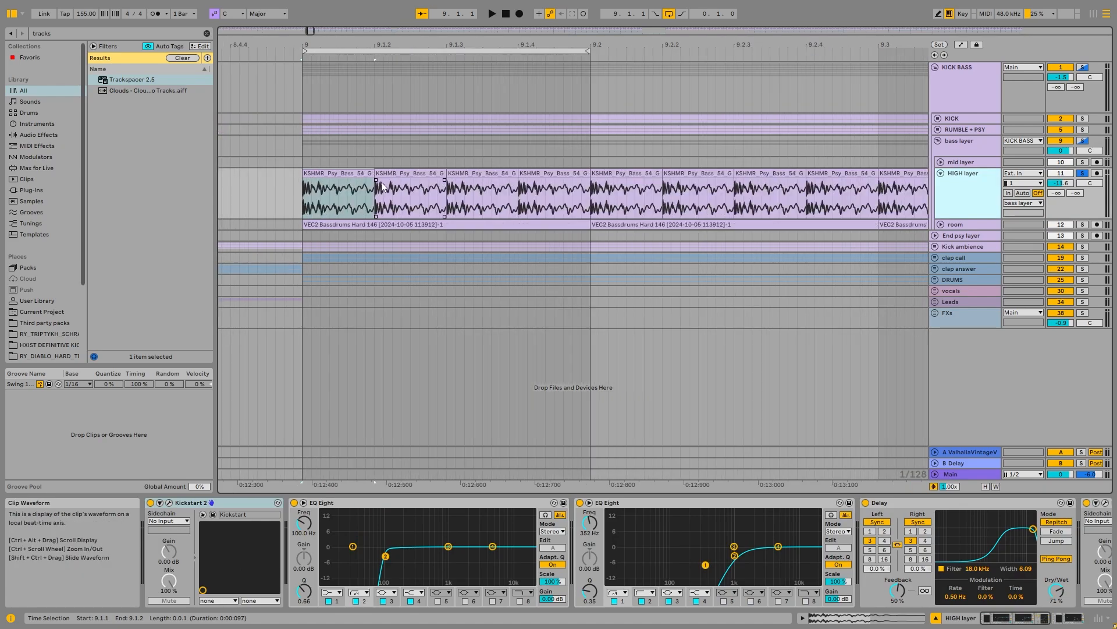
key("space")
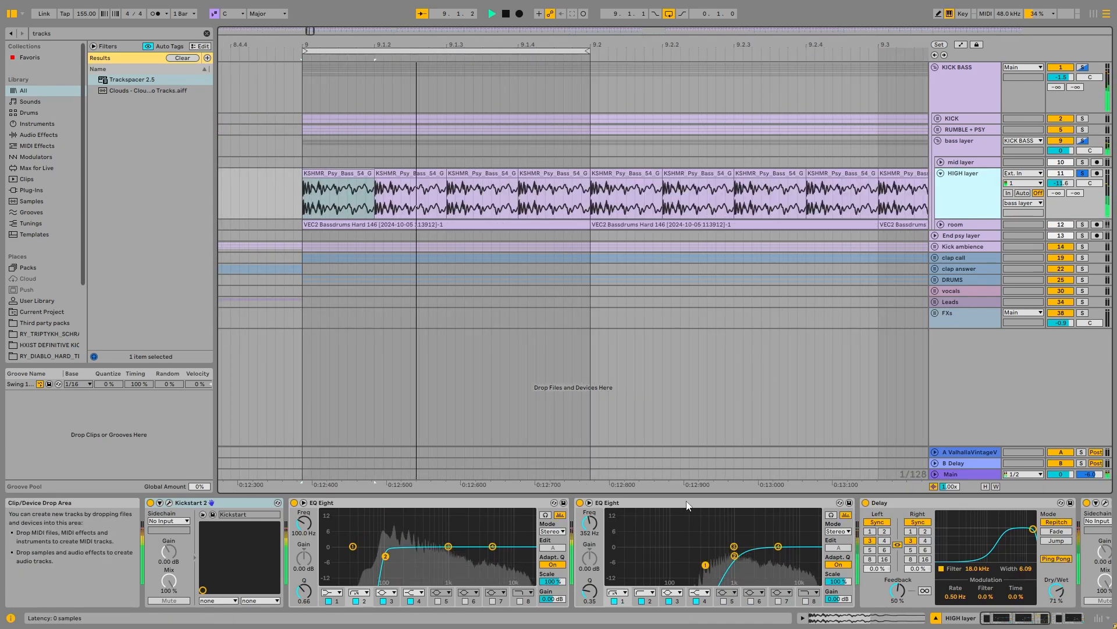
left_click(169, 502)
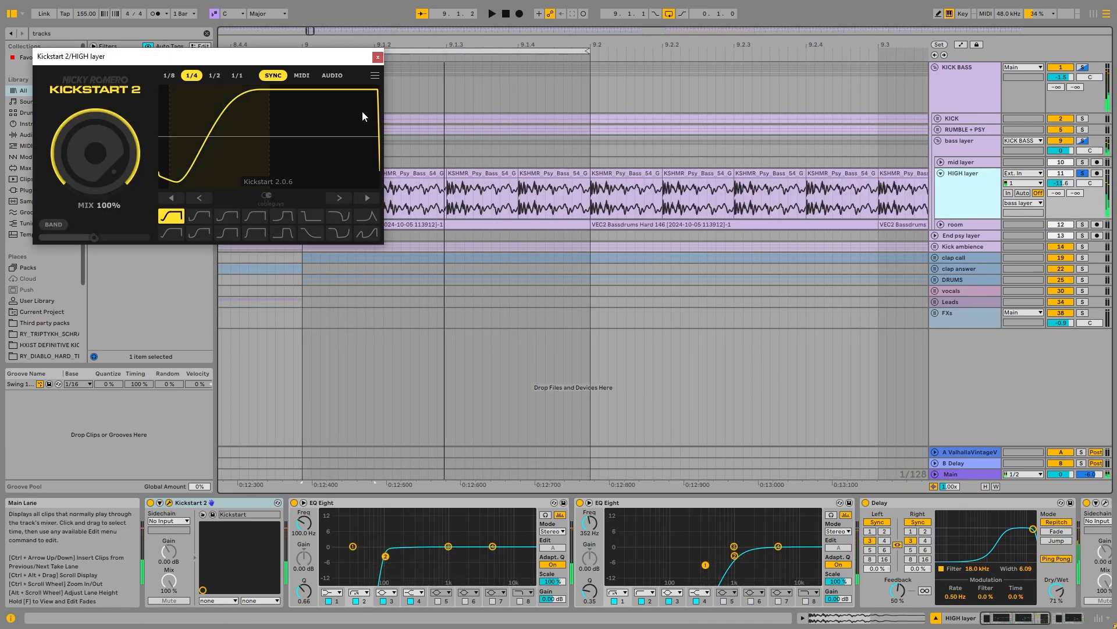
Step: Close the HIGH layer's Kickstart 2 window and audition the track while examining its EQ Eight and Delay devices
left_click(377, 56)
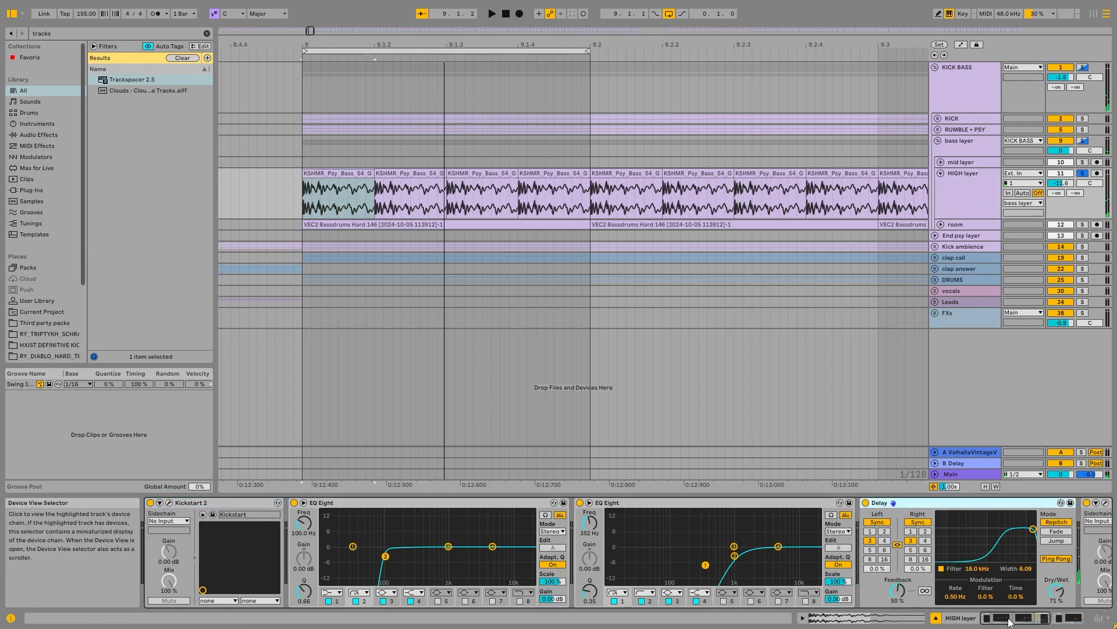
mouse_move(1009, 619)
left_mouse_down()
mouse_move(1043, 619)
mouse_move(1030, 619)
left_mouse_up()
left_click(423, 502)
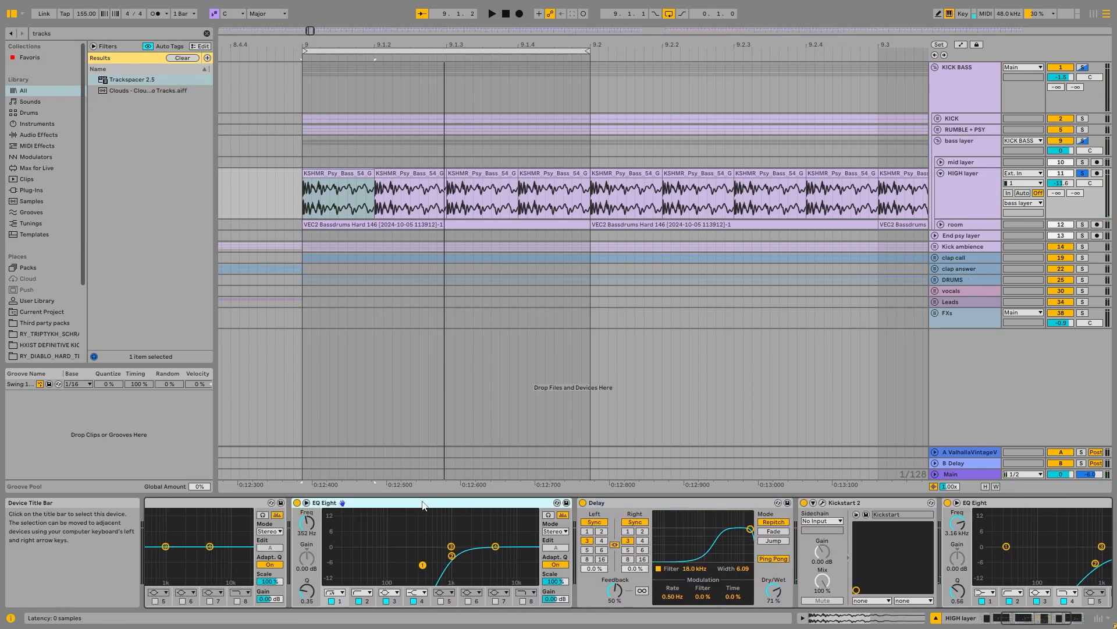
key("space")
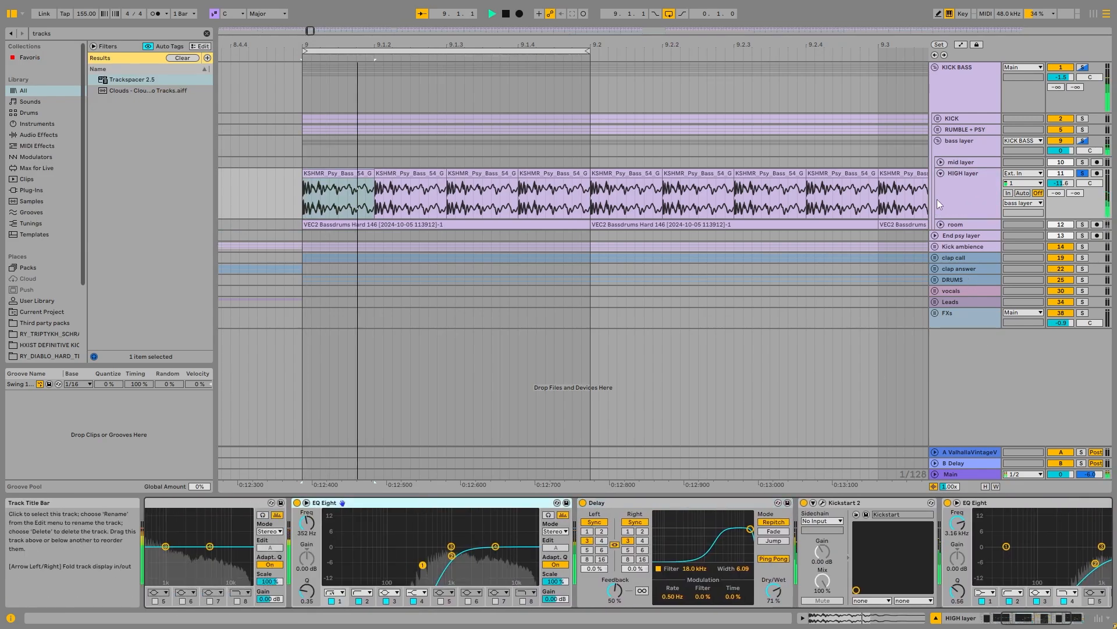
left_click(1025, 621)
left_click_drag(1025, 623, 1011, 623)
key("space")
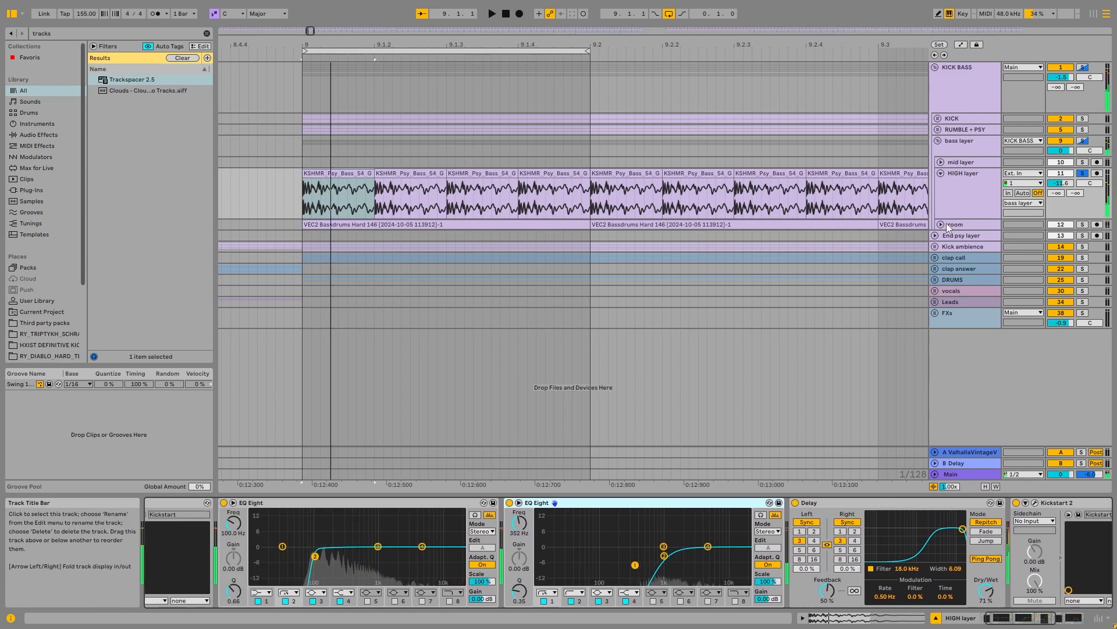
Step: Unfold and solo the room track, select its first clip at bar 9 and audition it
left_click(941, 225)
left_click(1083, 225)
left_click(523, 225)
key("space")
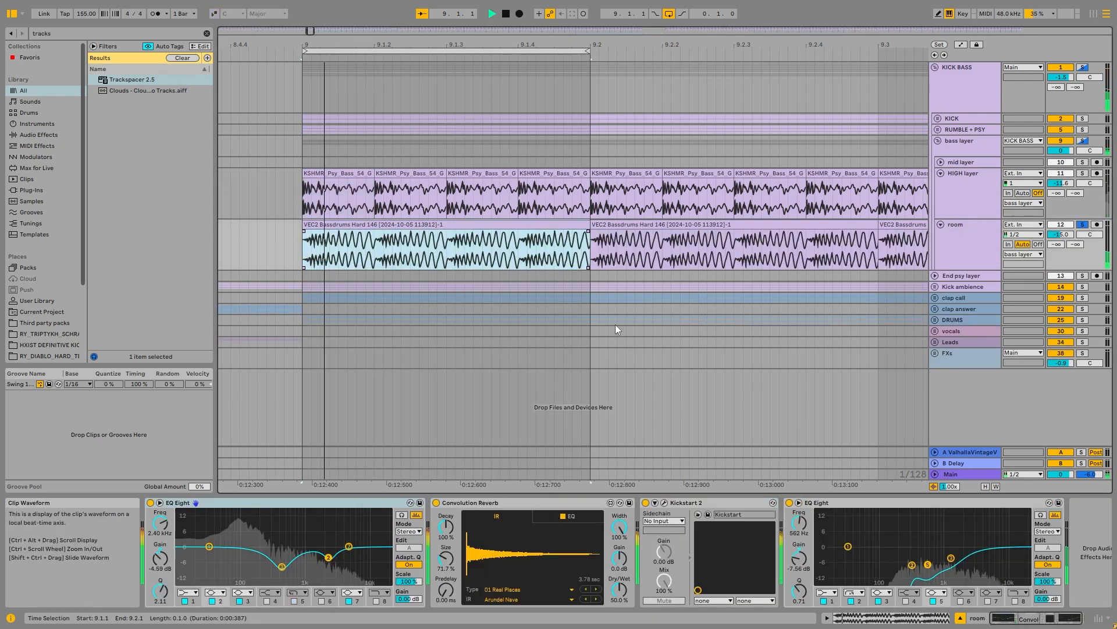
key("space")
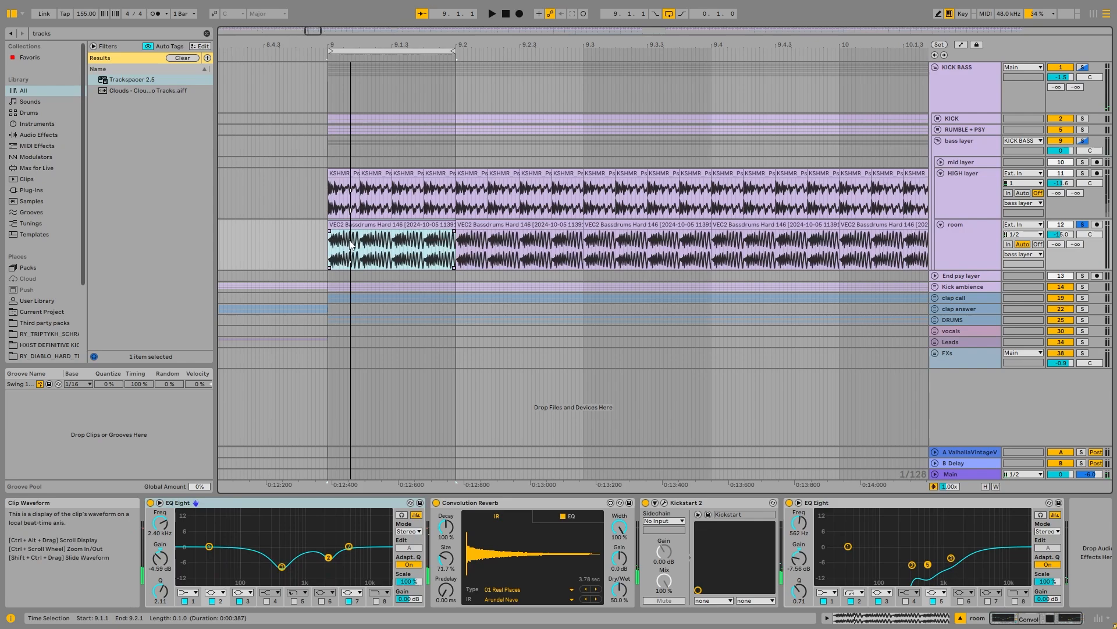
Step: Play the room track again while examining its Convolution Reverb and Kickstart 2 curve, ending with the plug-in window closed
scroll(350, 244, "down", 3)
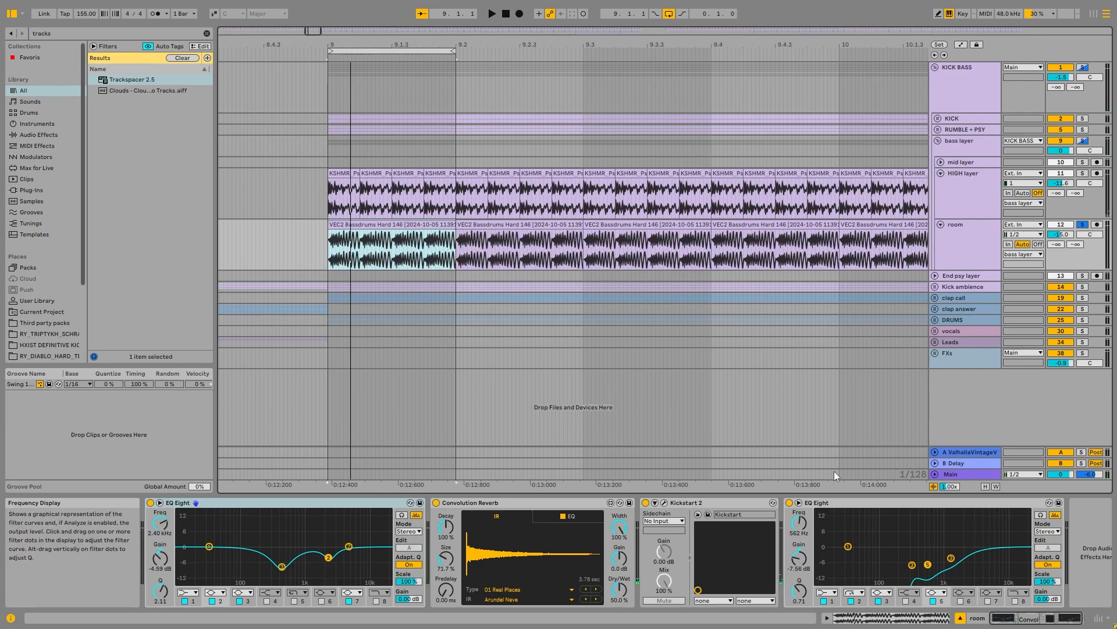
key("space")
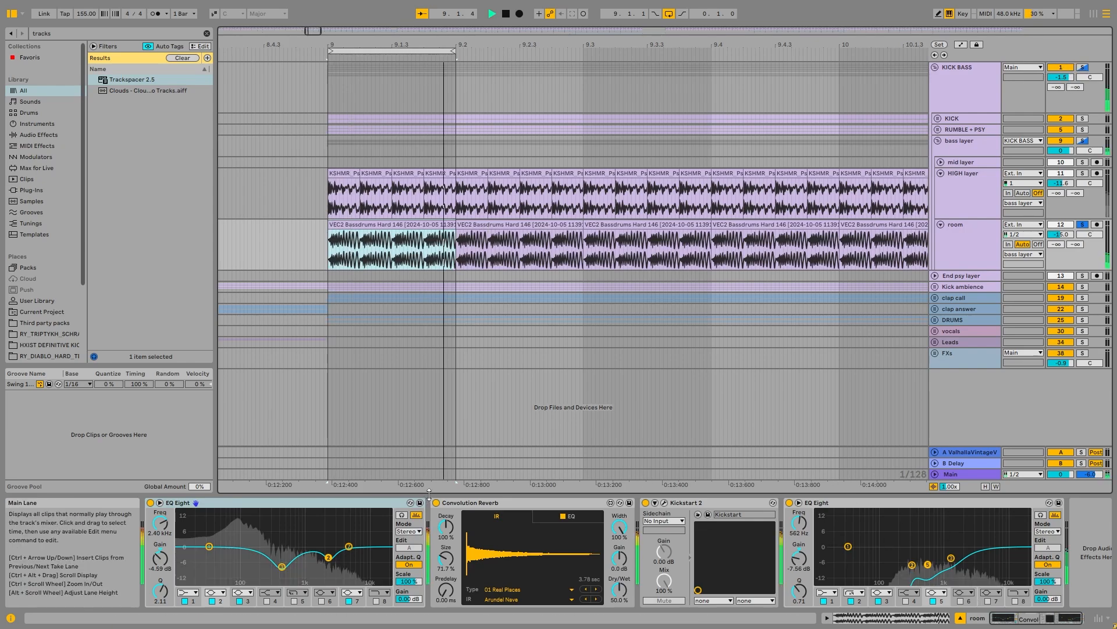
left_click(664, 503)
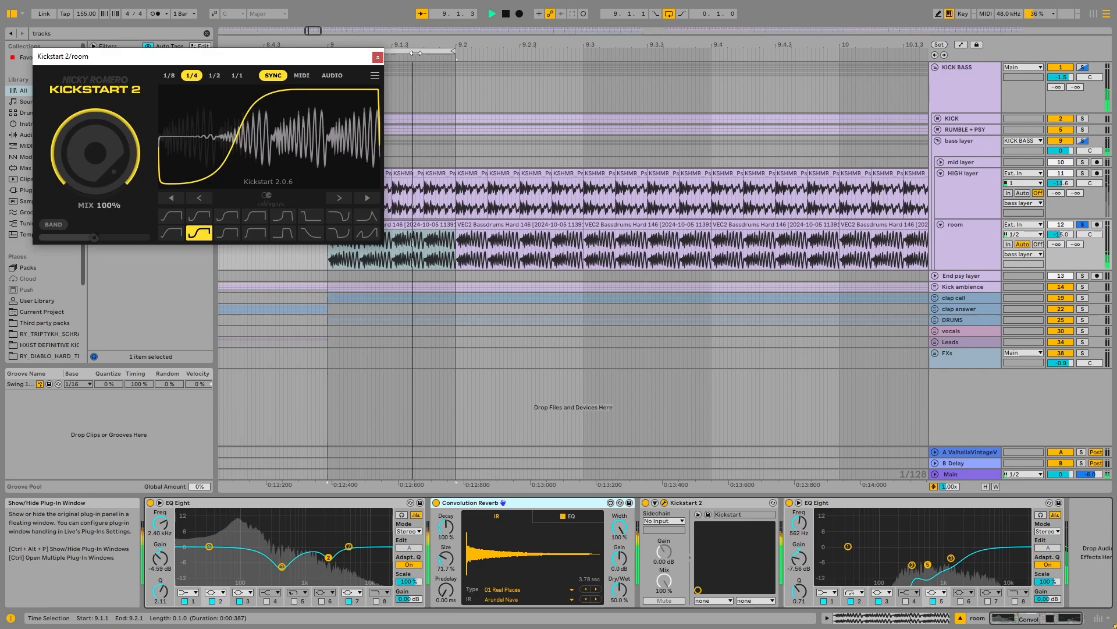
left_click(377, 57)
key("space")
Step: Unfold and solo the mid layer track, select its first clip at bar 17 and audition it
scroll(802, 201, "down", 10)
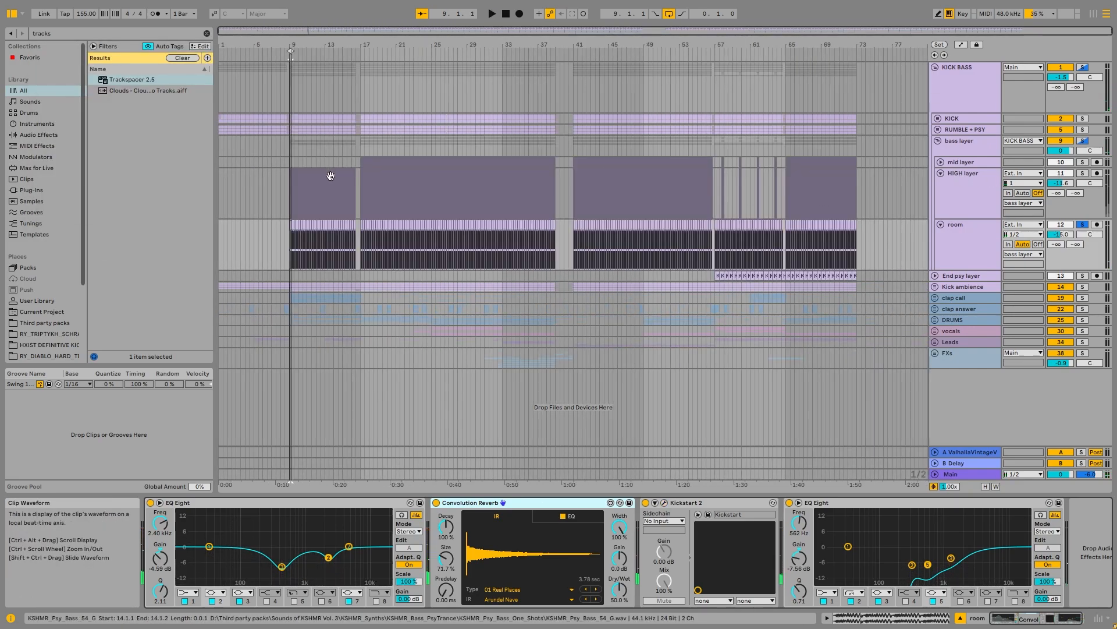
scroll(330, 176, "up", 10)
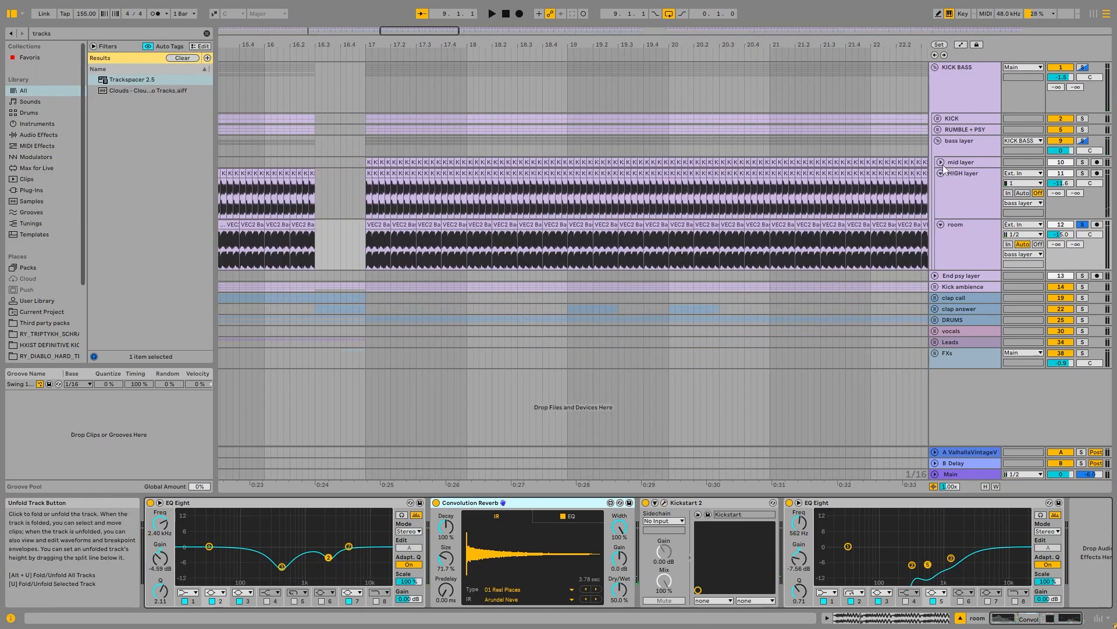
left_click(941, 163)
left_click(369, 180)
key("space")
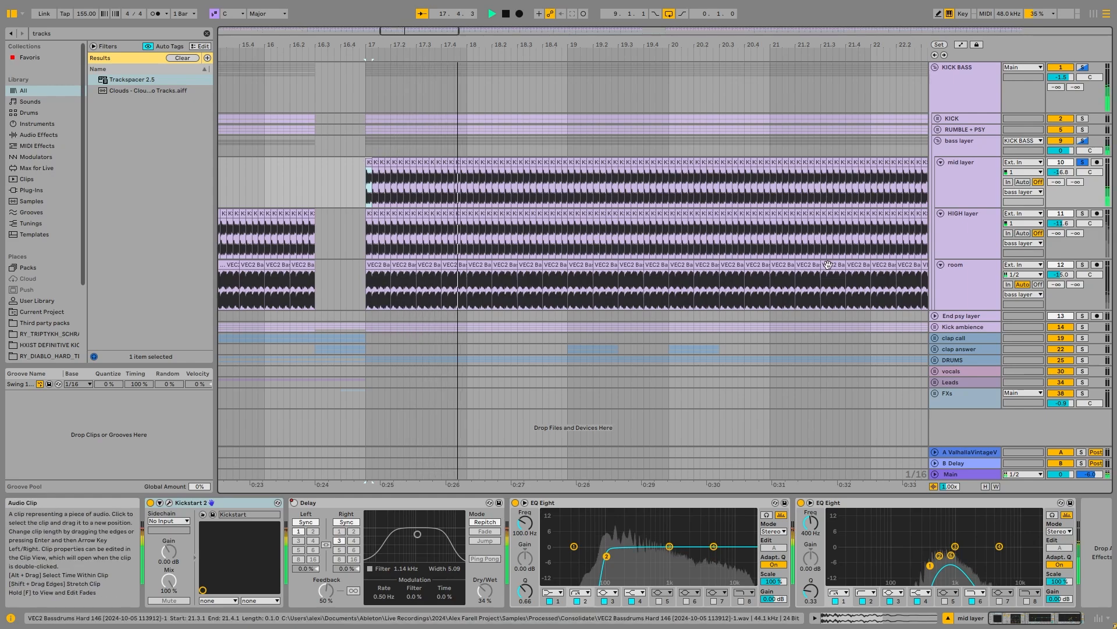
key("space")
Step: Examine the mid layer's last EQ Eight and its Kickstart 2 curve, closing the plug-in window
left_click(895, 557)
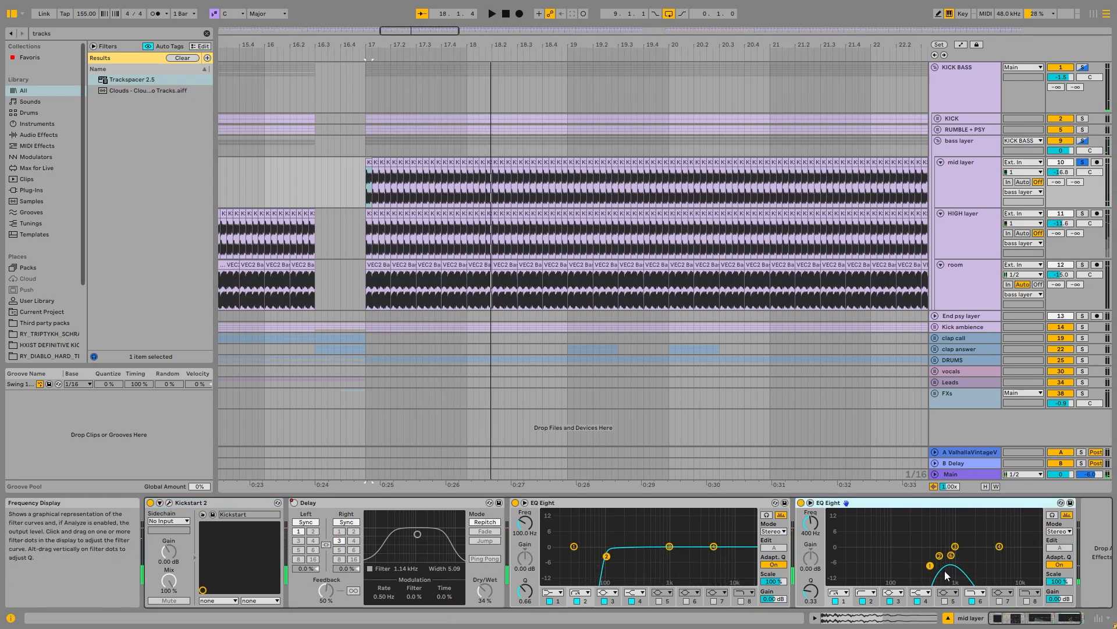
left_click(168, 502)
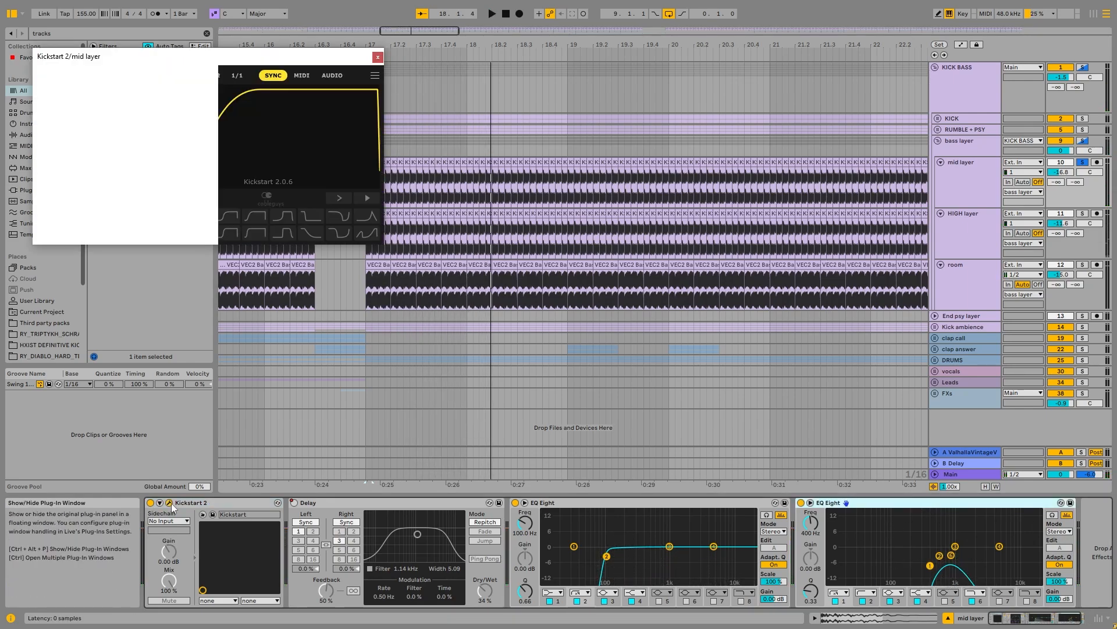
left_click(379, 57)
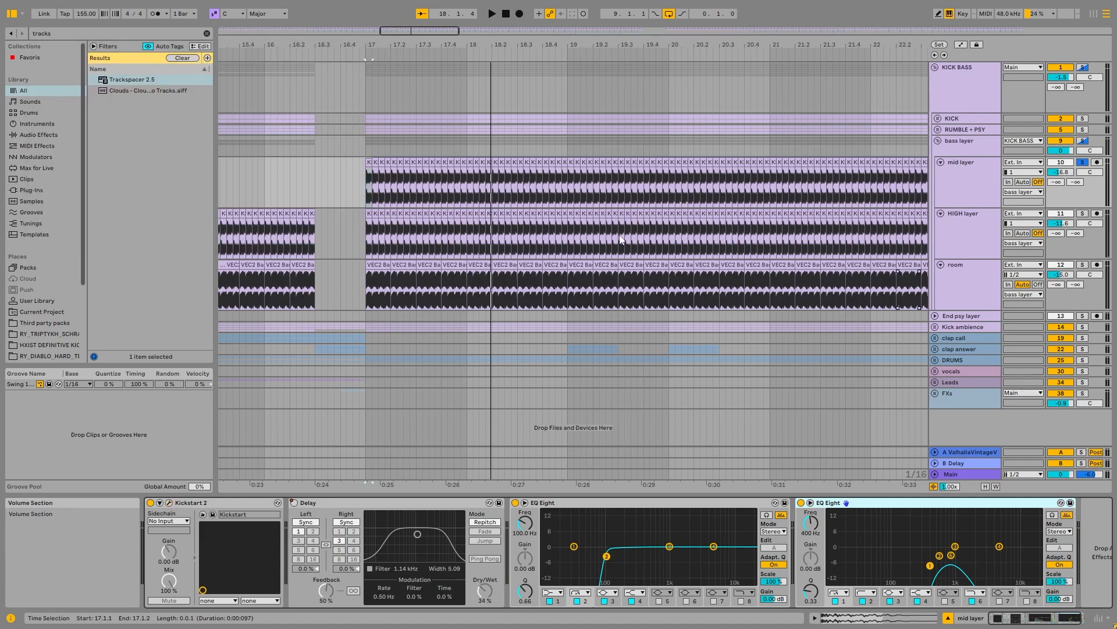
Step: Fold the bass layer group and unfold the End psy layer track
double_click(381, 45)
left_click(937, 141)
left_click(934, 152)
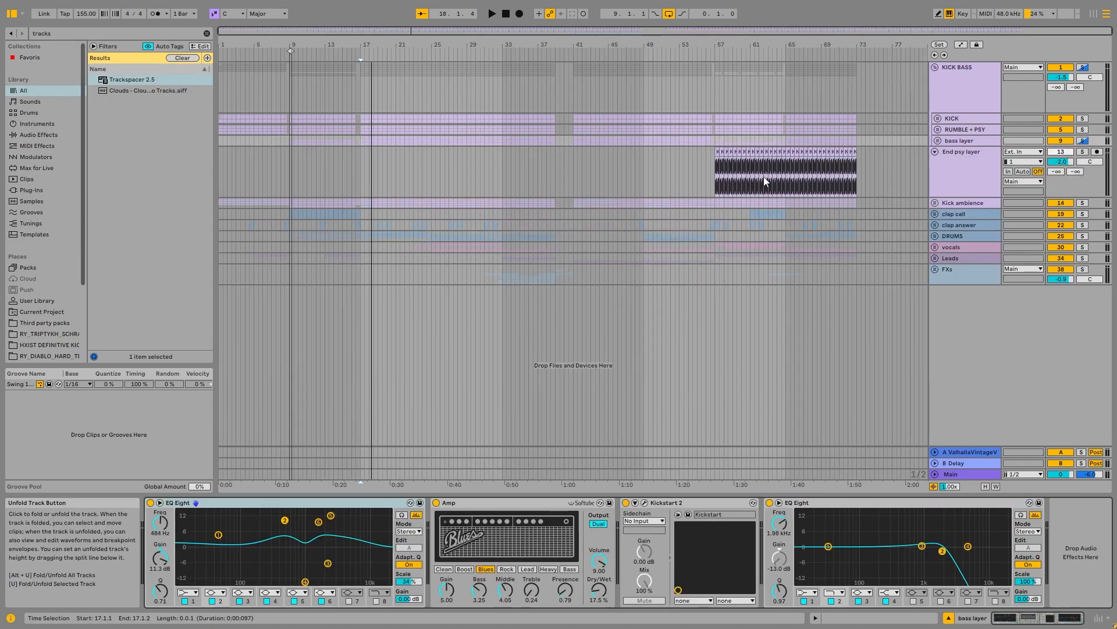
Step: Solo the End psy layer and audition it from its first loop clip at bar 57
scroll(725, 168, "up", 10)
left_click(653, 152)
left_click(1084, 152)
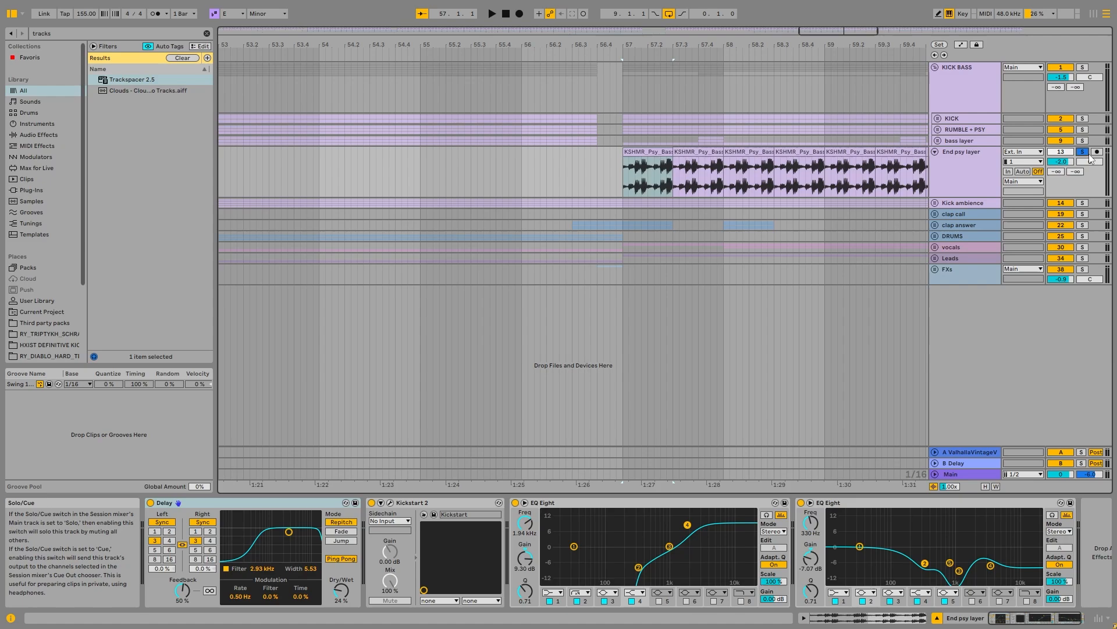
scroll(692, 197, "up", 5)
key("space")
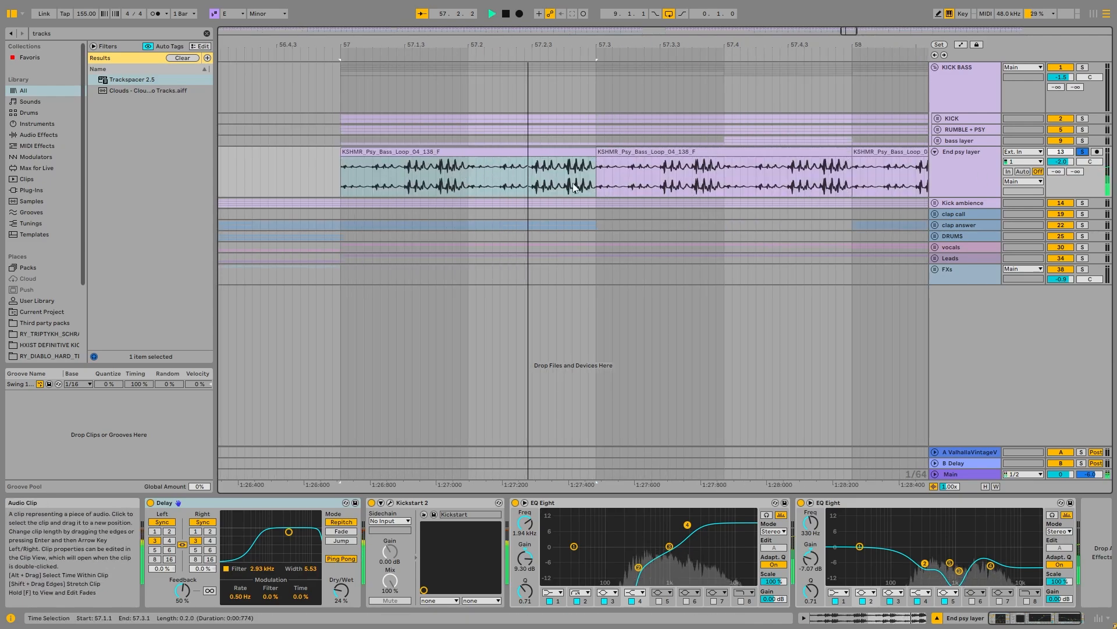
Step: Play the KICK BASS group in solo while toggling the End psy layer's solo to compare the sound with and without it
left_click(1082, 67, "ctrl")
key("space")
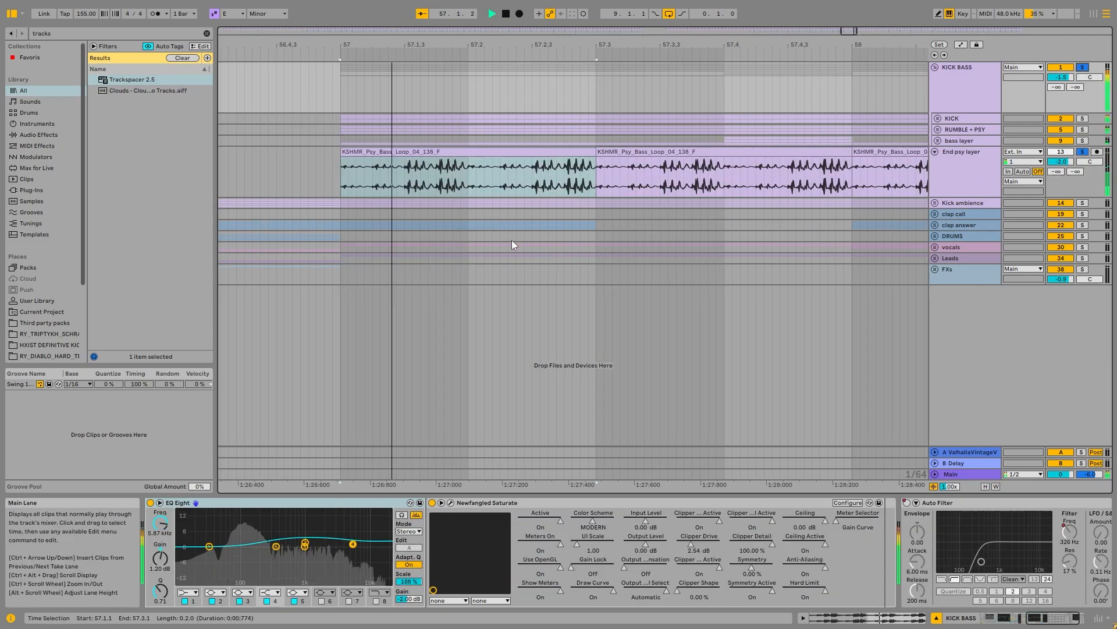
left_click(1086, 153, "ctrl")
left_click(1086, 153, "ctrl")
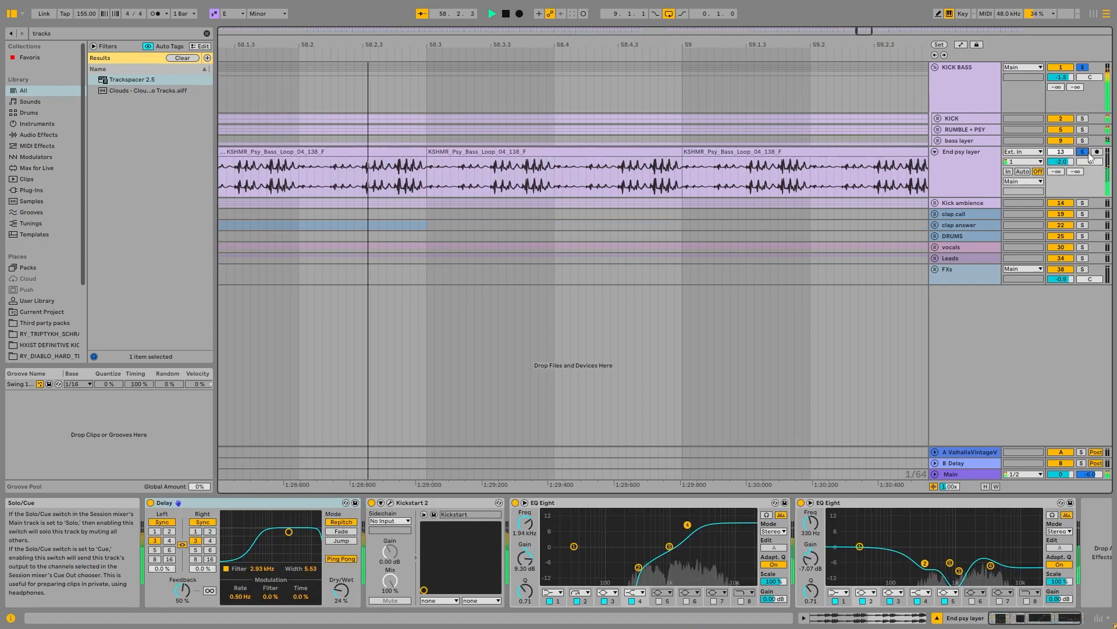
key("space")
Step: Fold the End psy layer, then unfold and solo the RUMBLE + PSY group at bar 9
scroll(429, 174, "down", 5)
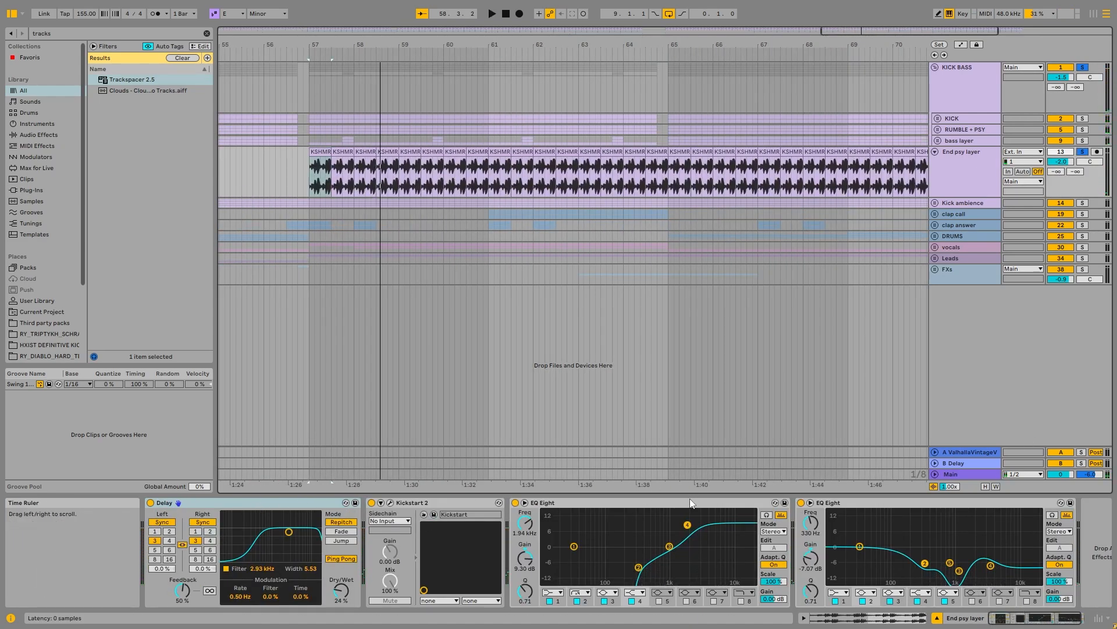
left_click(936, 151)
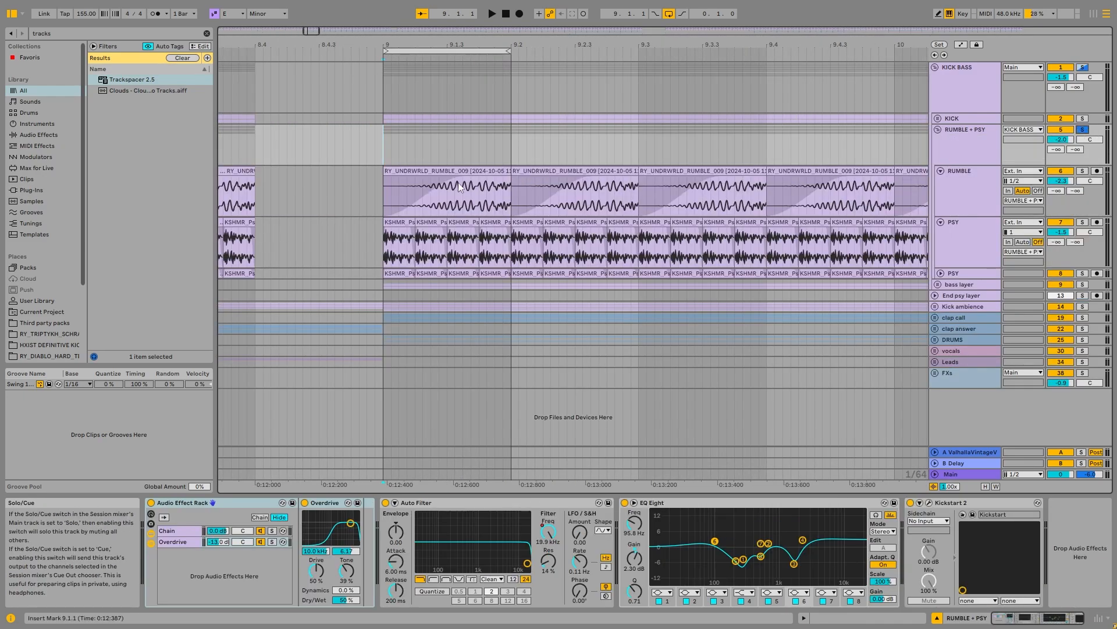
scroll(459, 183, "up", 3)
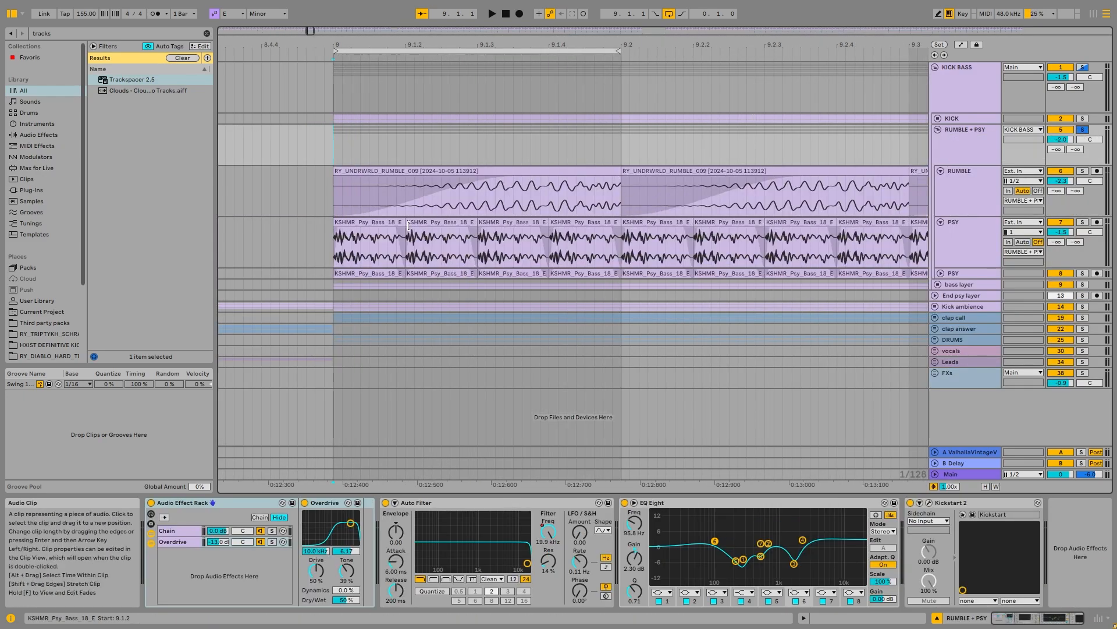
Step: Loop the four upper PSY clips in the first beat of bar 9, solo their track and lengthen their fade-outs
left_click(369, 223)
left_click(582, 222, "shift")
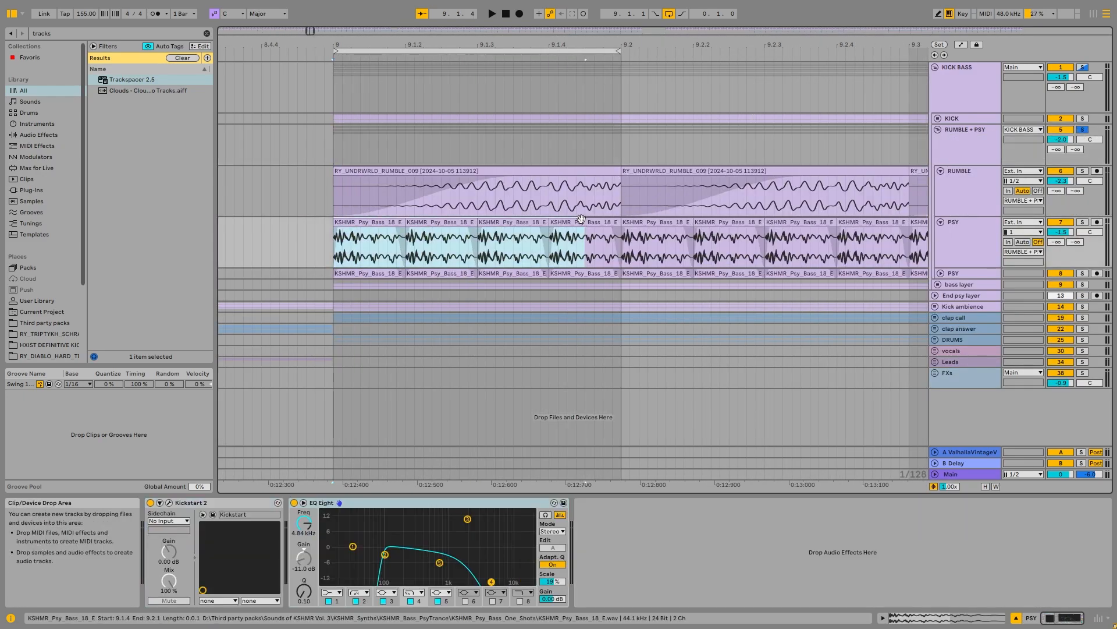
key("ctrl+l")
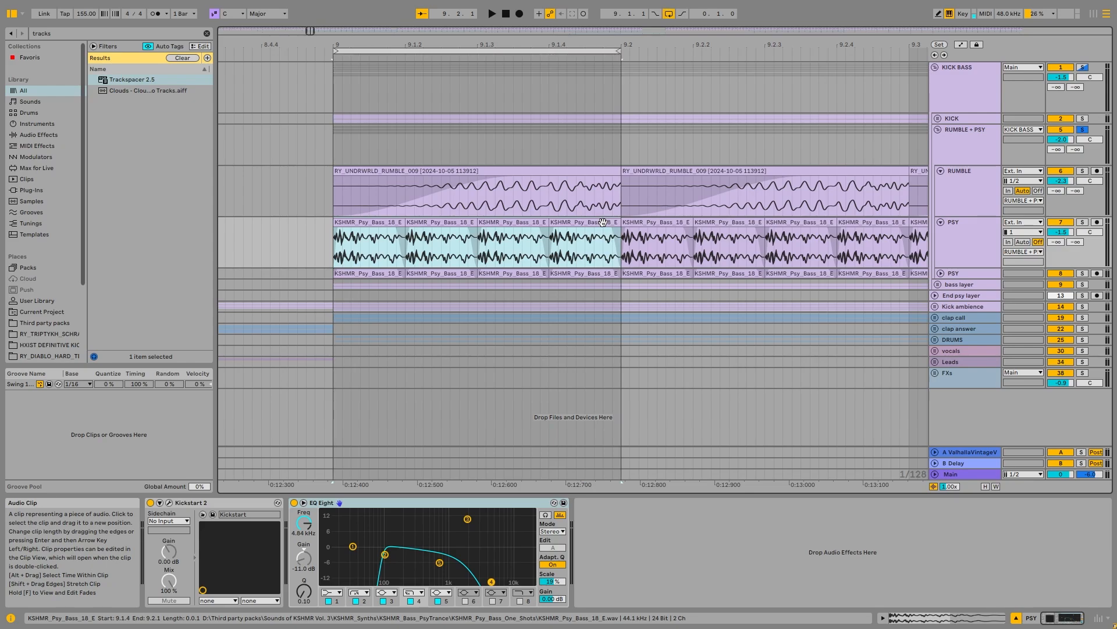
left_click(1083, 222)
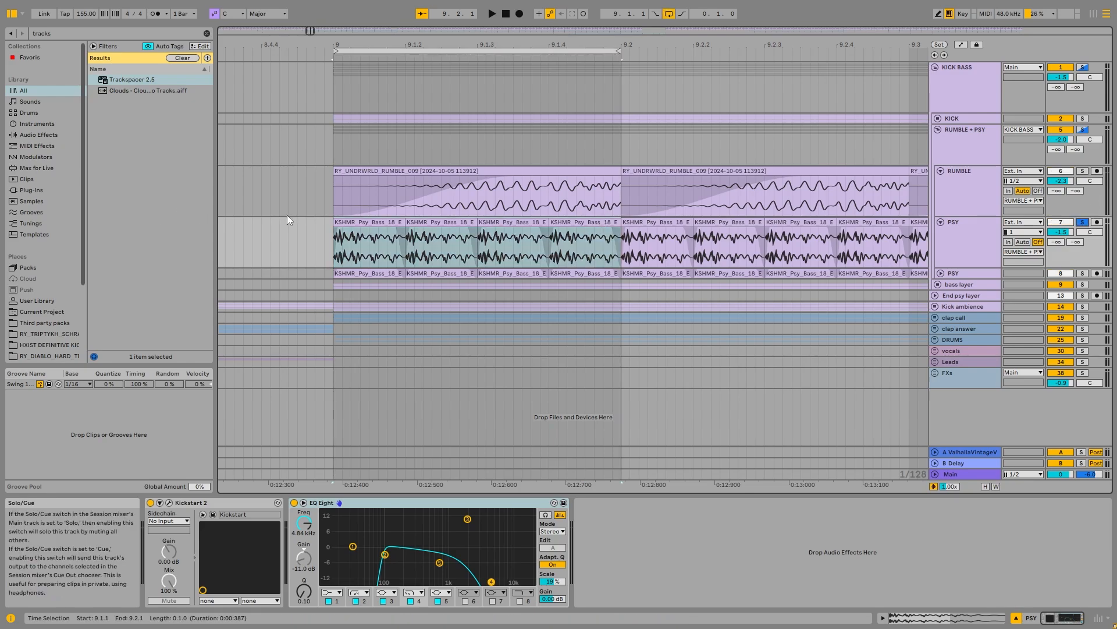
left_click(382, 237)
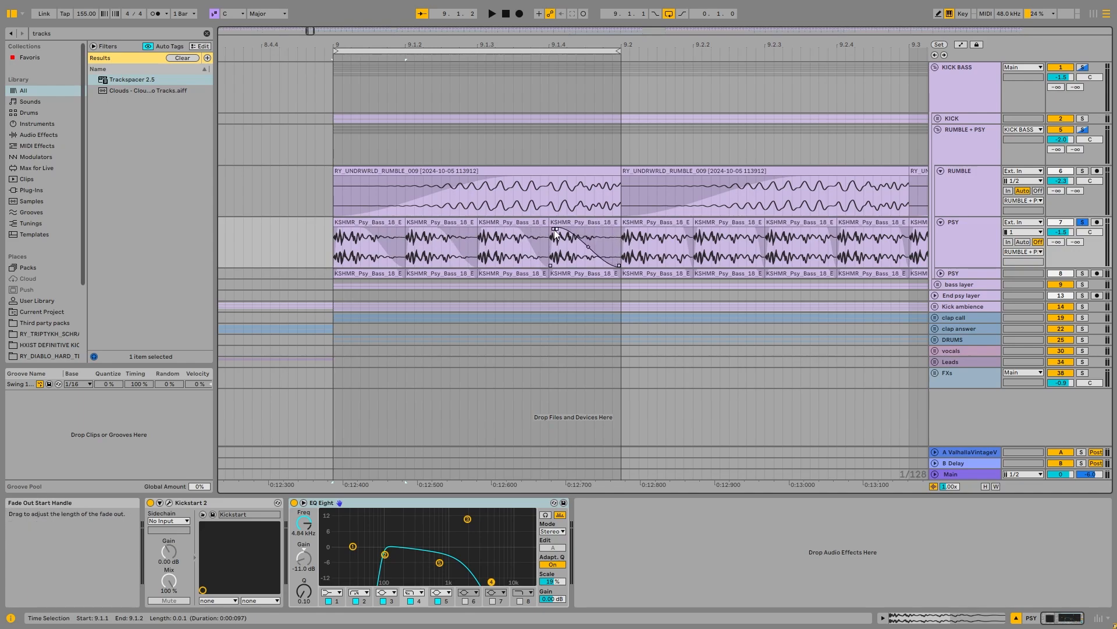
Step: Solo the whole KICK BASS group and play it while shortening the fade-outs of the first-beat PSY clips
left_click(1064, 80)
key("space")
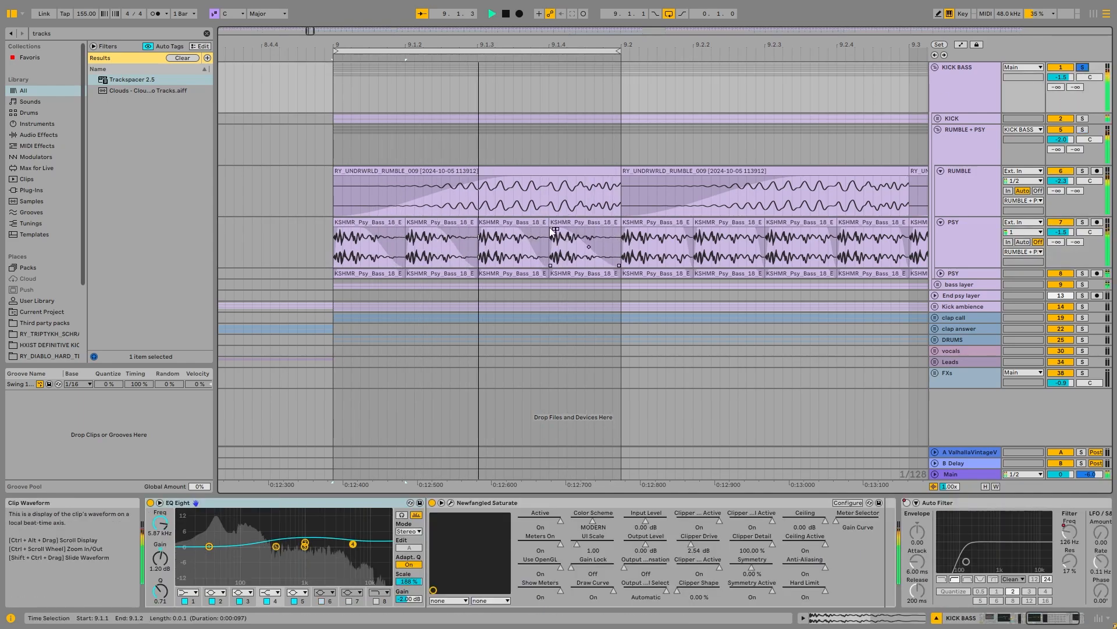
left_click(369, 232)
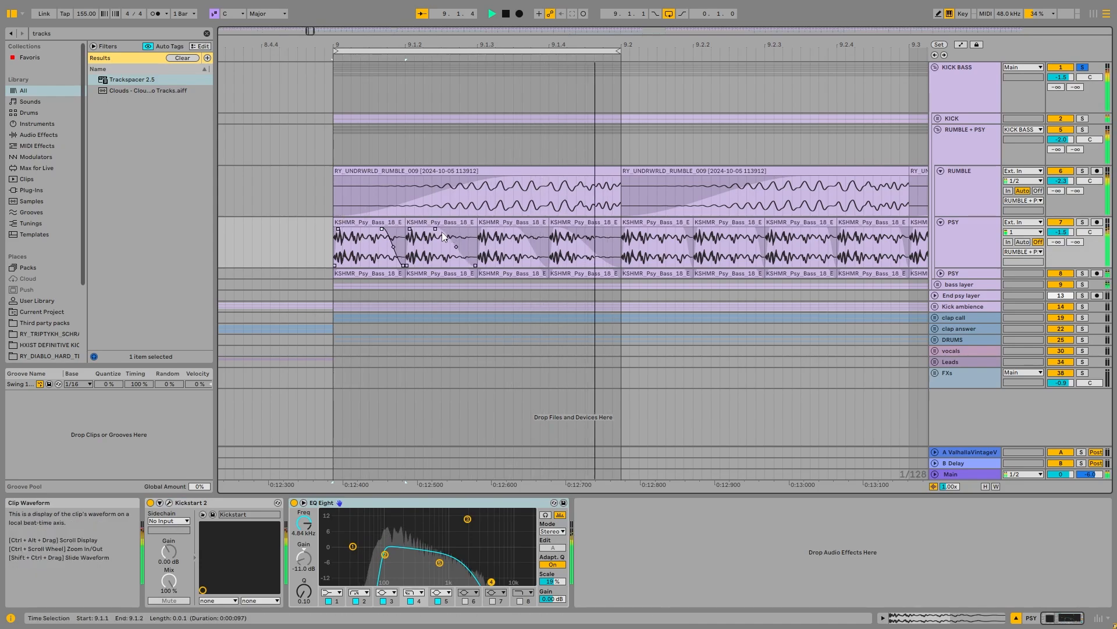
left_click_drag(436, 229, 451, 230)
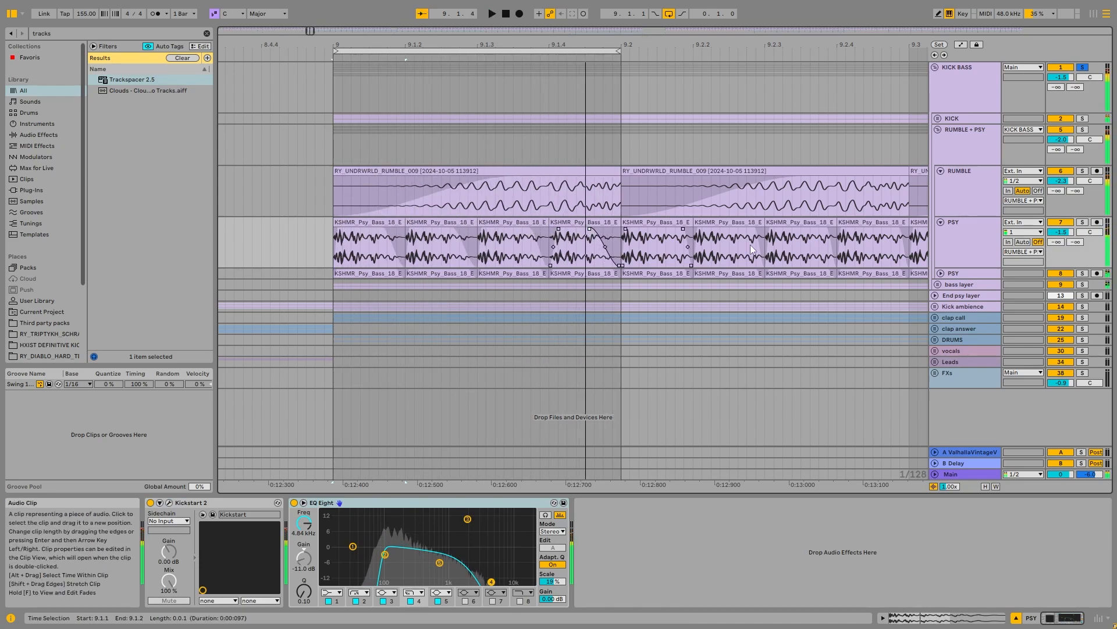
key("space")
Step: Copy the four upper PSY clips from 9.2 and paste them over the four clips starting at bar 9
left_click(669, 222)
left_click(871, 222, "shift")
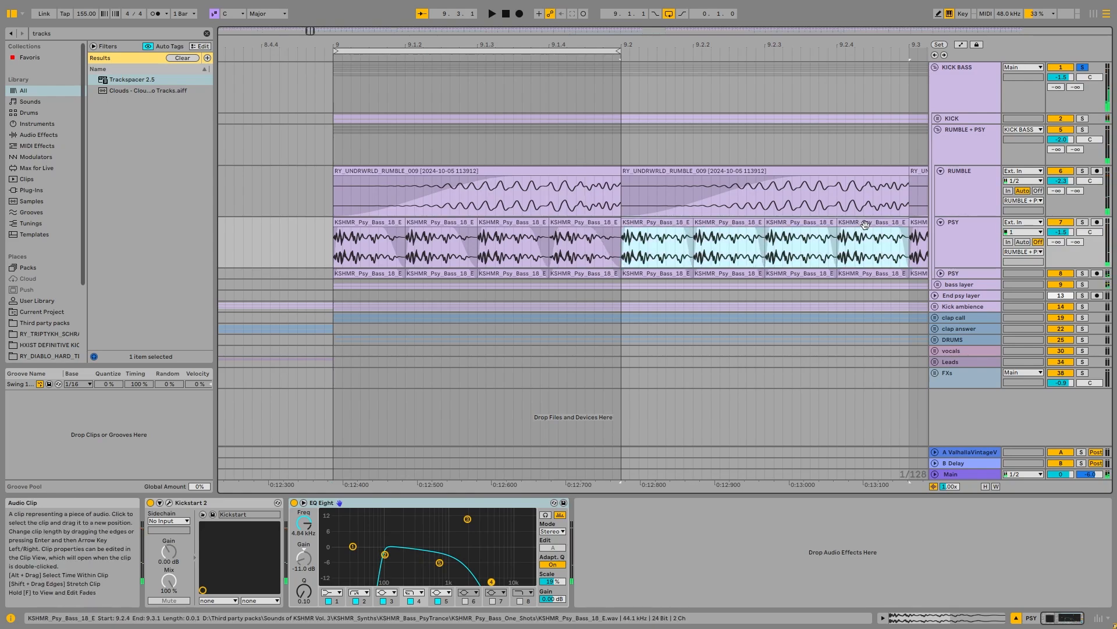
key("ctrl+c")
left_click(369, 222)
key("ctrl+v")
Step: Fold the RUMBLE and PSY tracks and their group, and select the Amp on the bass layer group
scroll(895, 118, "down", 3)
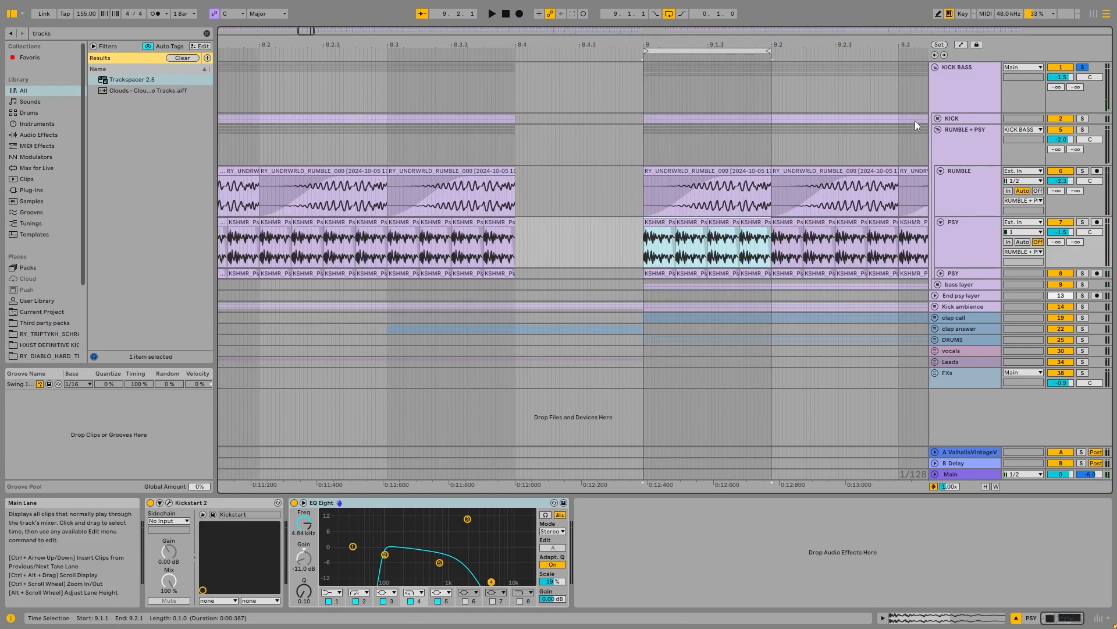
left_click(941, 171)
left_click(945, 242)
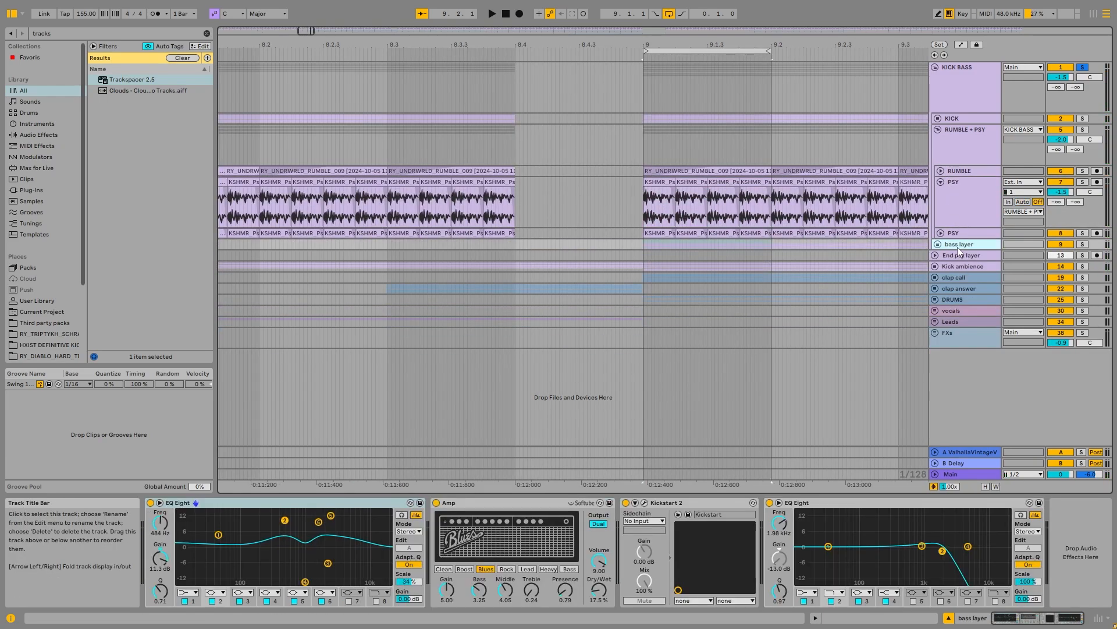
left_click(941, 181)
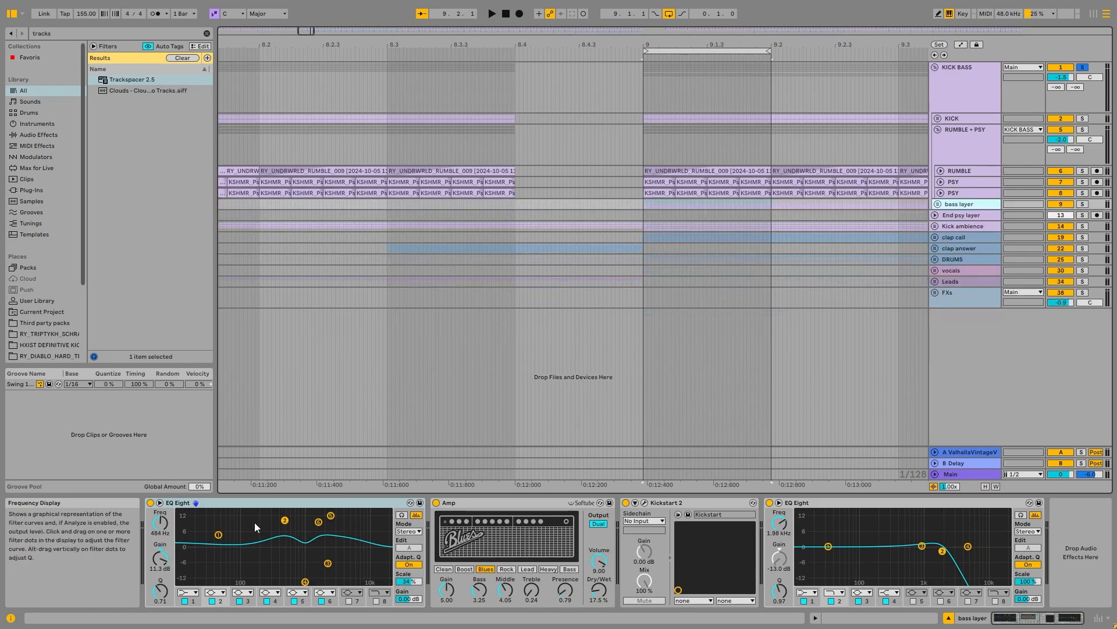
left_click(512, 501)
left_click(937, 130)
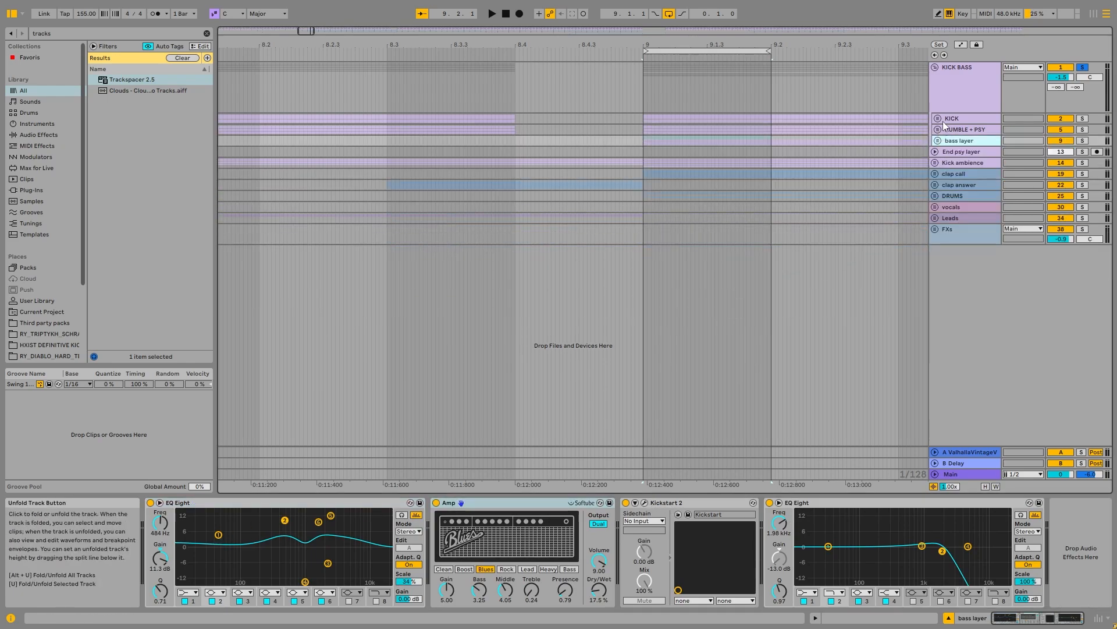
Step: Fold the KICK BASS group, unfold the Kick ambience group and solo it
left_click(950, 97)
left_click(935, 67)
scroll(713, 127, "down", 10)
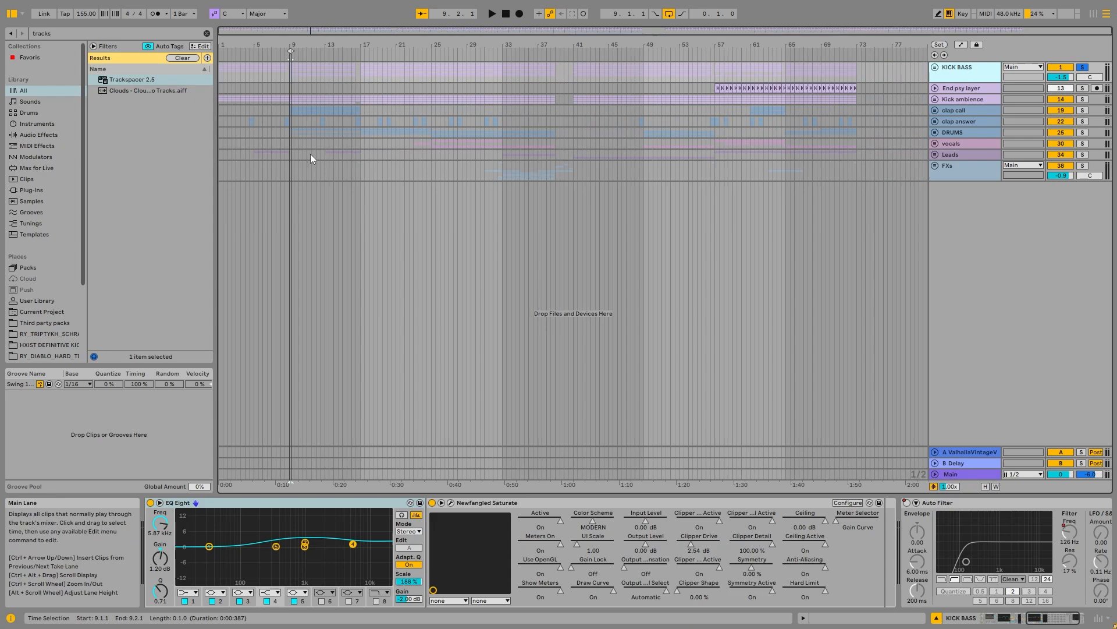
left_click(935, 99)
left_click(1083, 99)
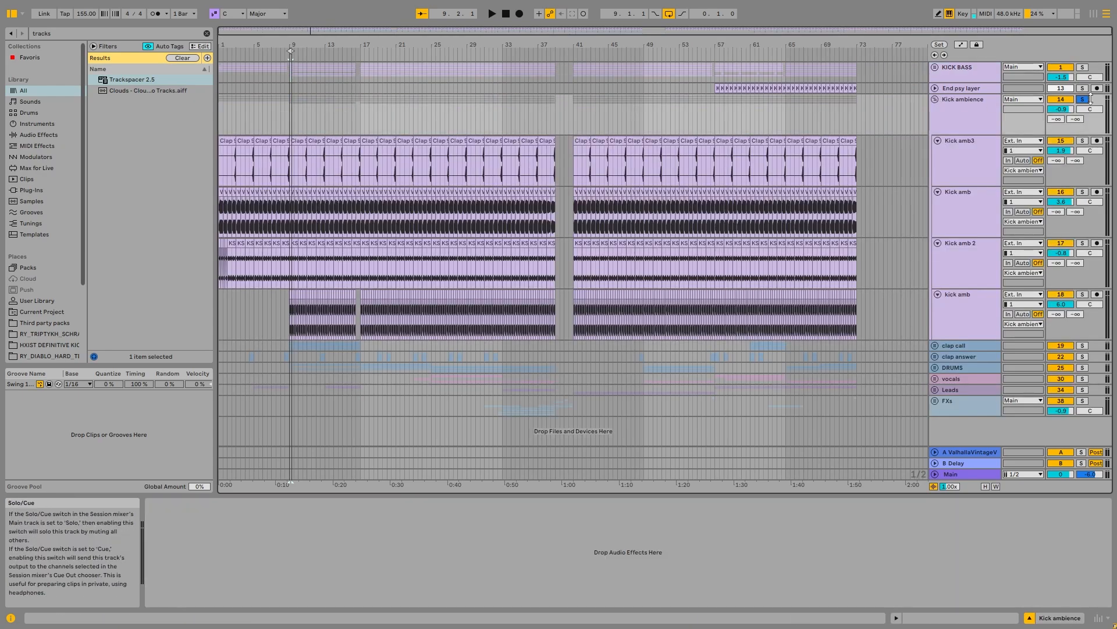
Step: Select the WAFXE2 Impact Low30 clip at bar 9 and extend the arrangement loop to two beats, ending at 9.3
left_click(942, 109)
scroll(251, 153, "up", 10)
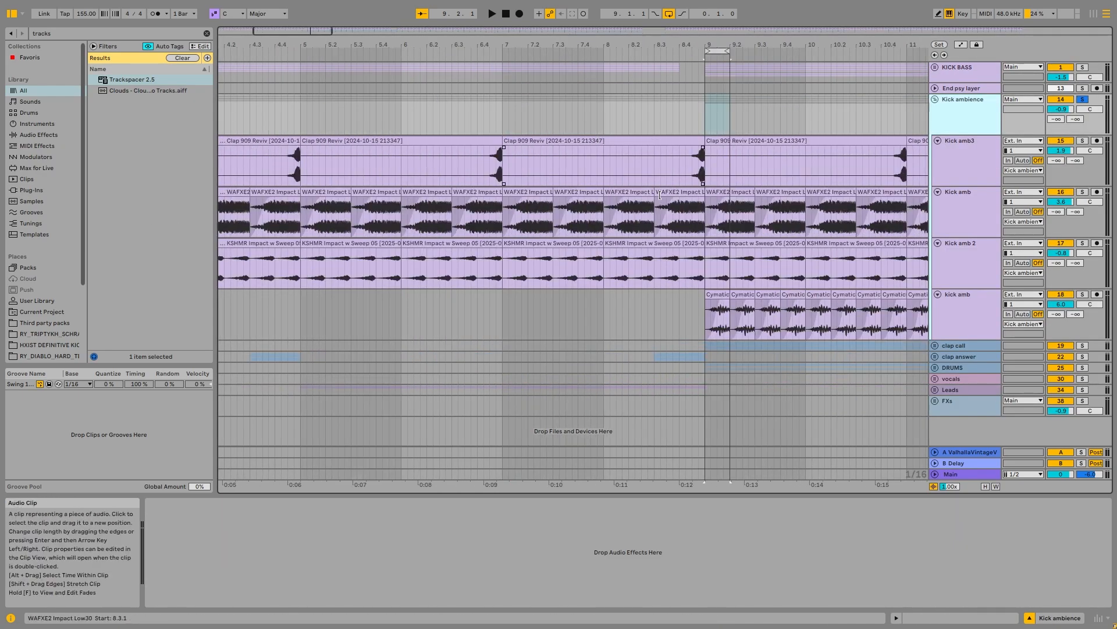
scroll(660, 195, "down", 4)
scroll(590, 193, "up", 10)
left_click(496, 194)
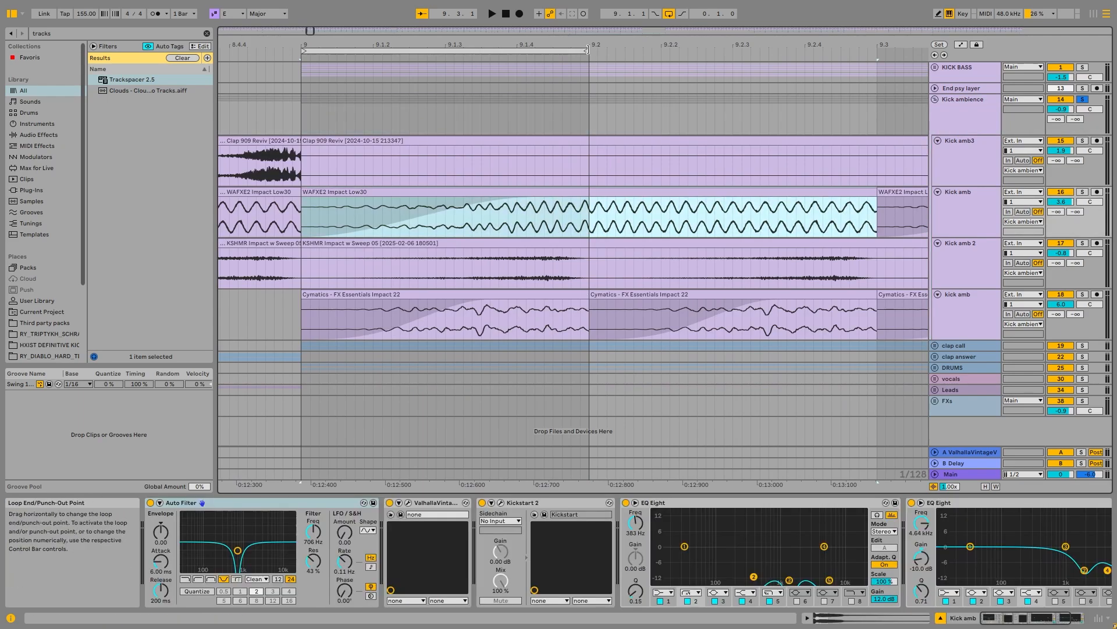
left_click_drag(587, 51, 857, 53)
Step: Add the KICK BASS group to the soloed Kick ambience group and play the loop at bar 9
scroll(700, 134, "down", 6)
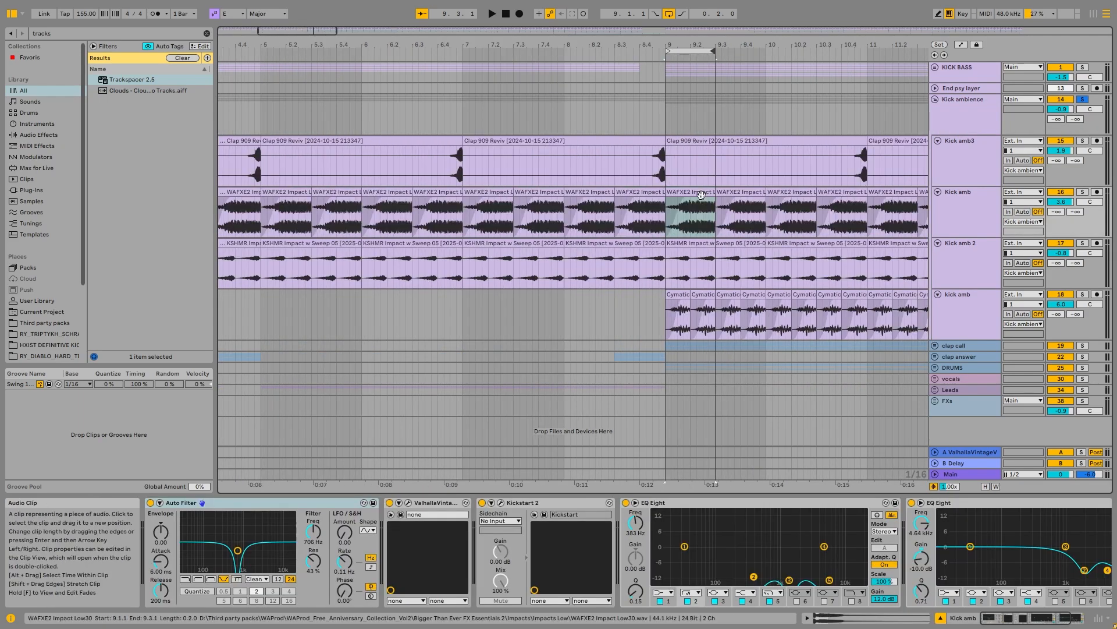
left_click(1083, 67)
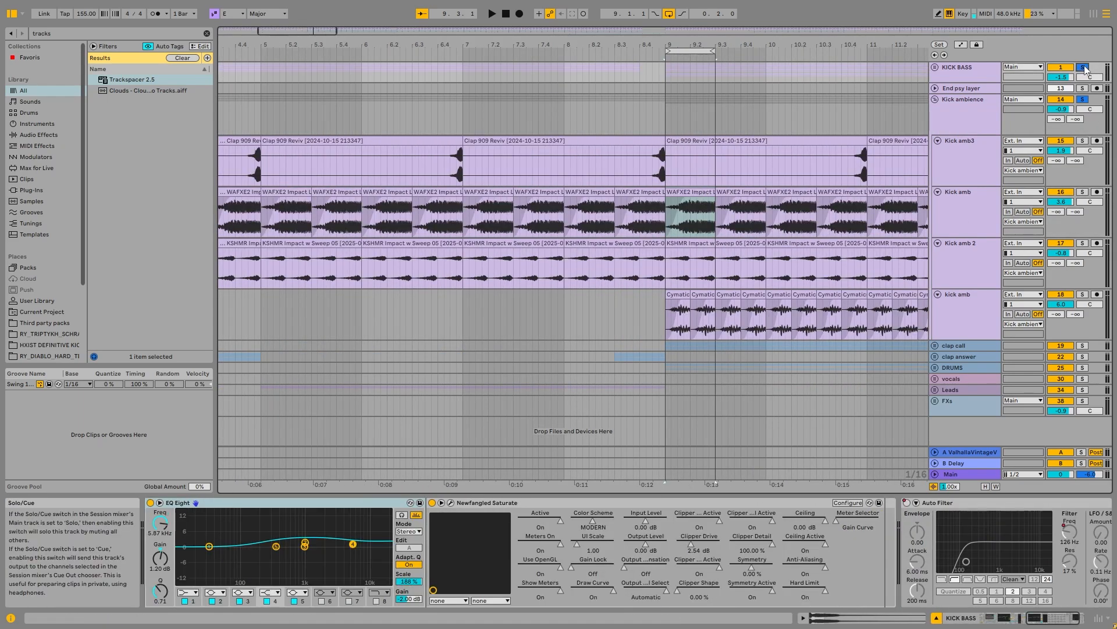
key("space")
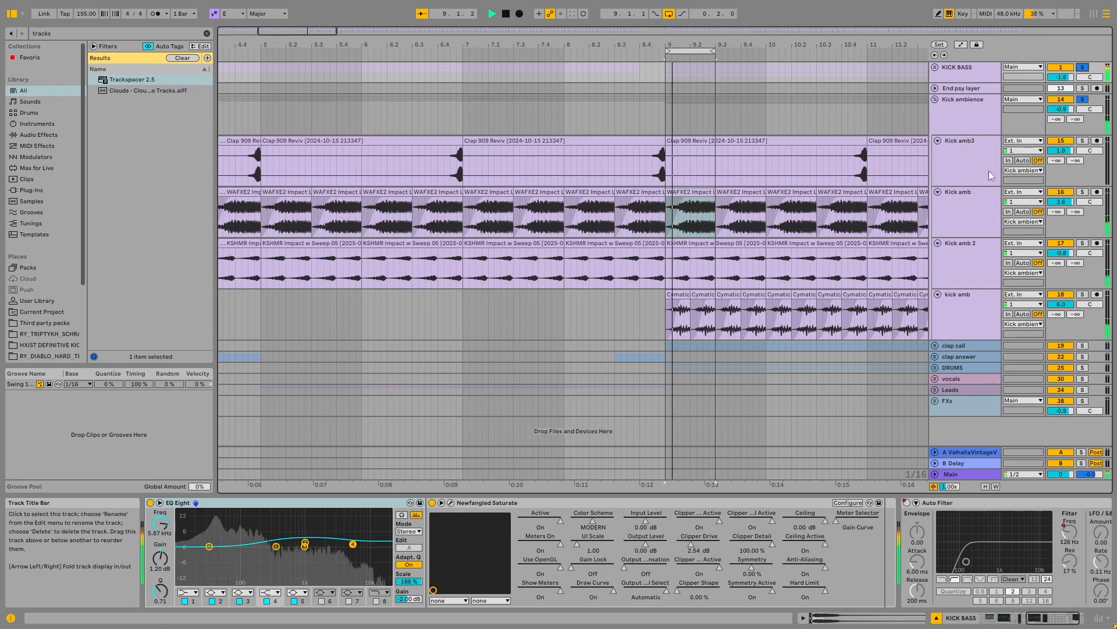
key("space")
Step: Solo the Kick amb track holding the WAFXE2 Impact Low30 clips and play the loop at bar 9
left_click(948, 204)
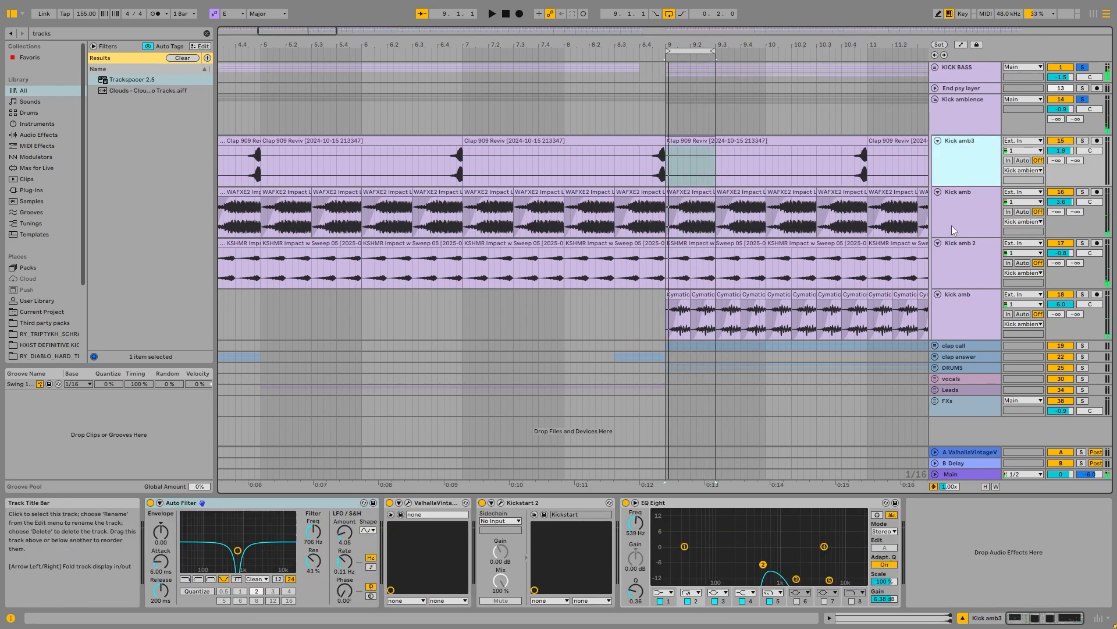
left_click(1083, 192)
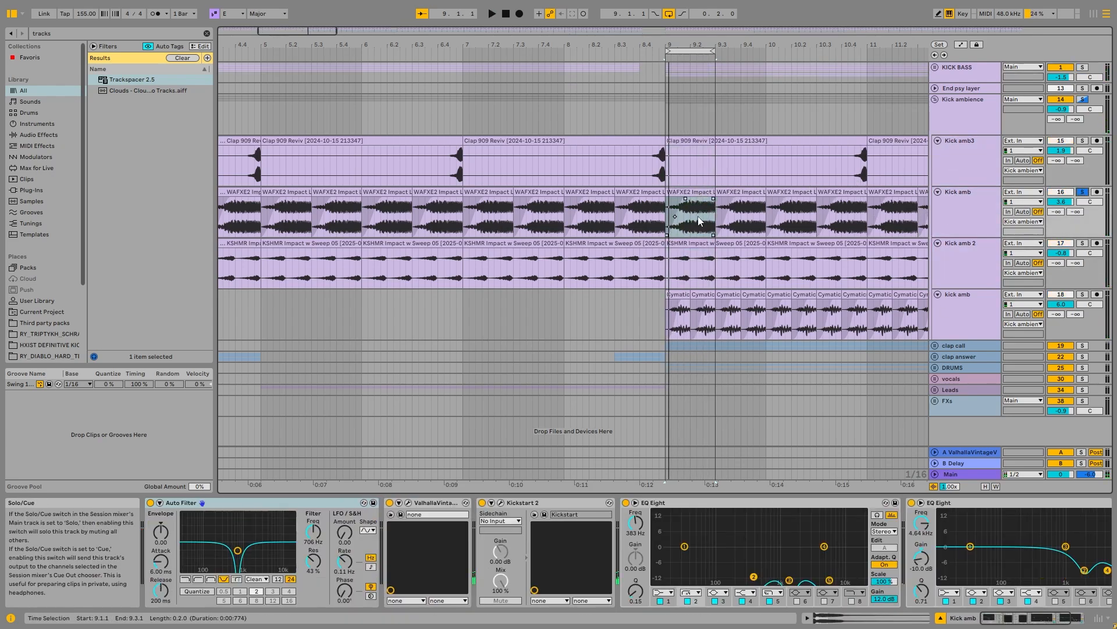
key("z")
key("space")
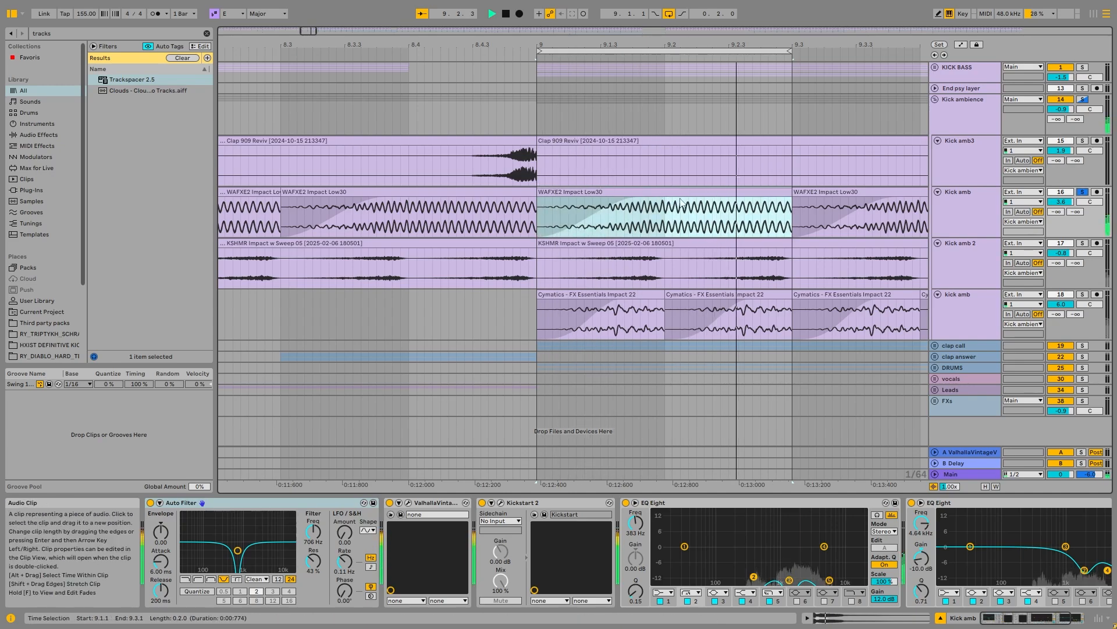
key("space")
Step: Try removing the fade-in of the WAFXE2 Impact Low30 clip at bar 9 and transposing the clip up 5 semitones
left_click_drag(659, 194, 516, 202)
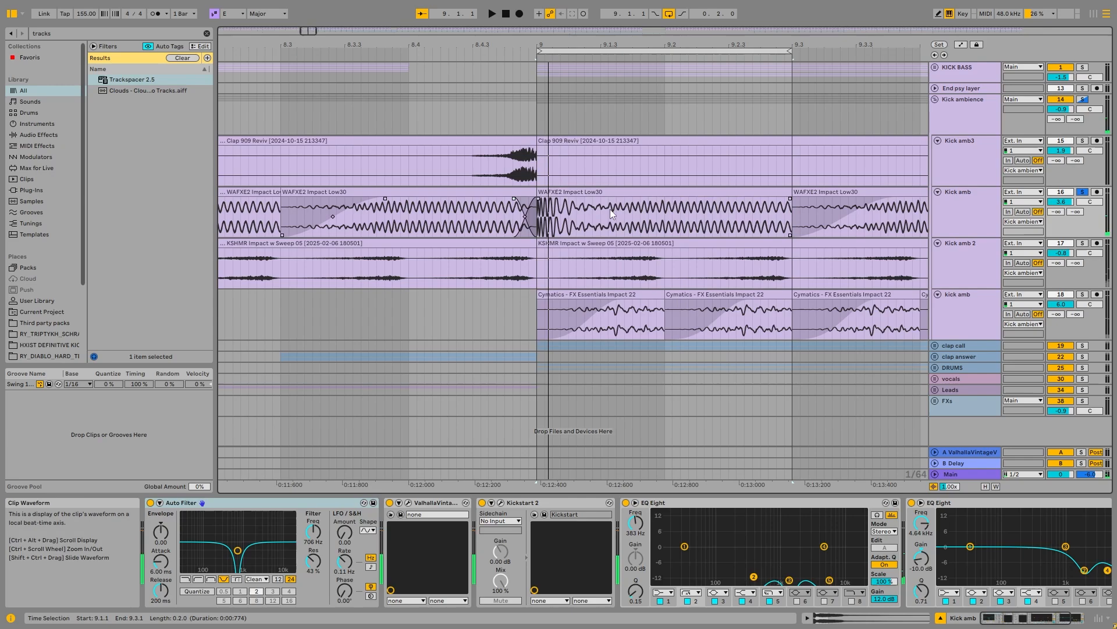
double_click(722, 193)
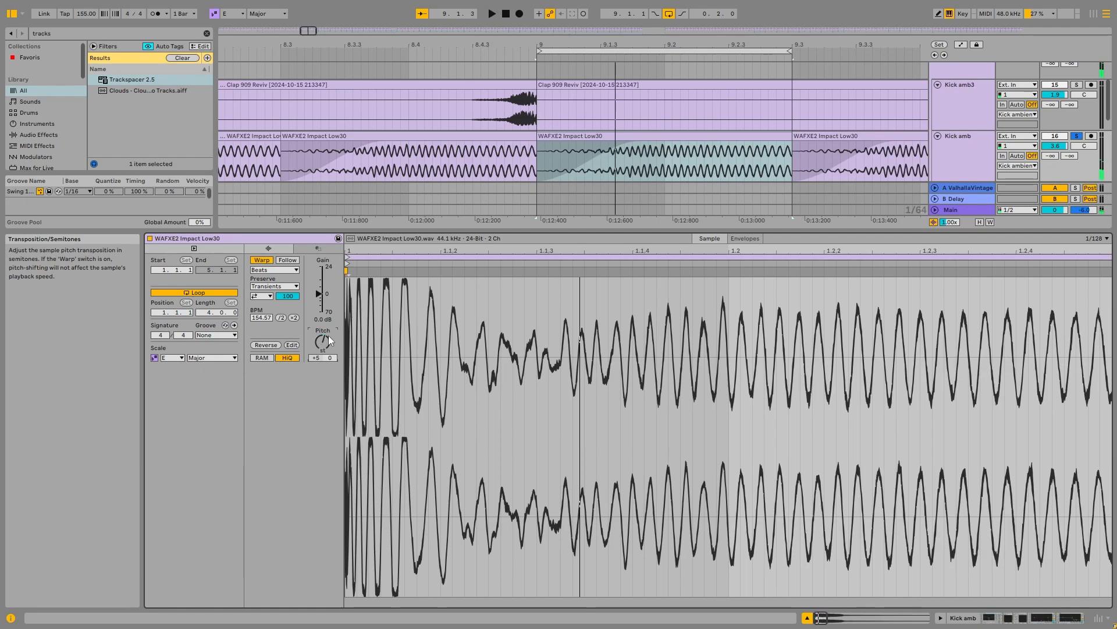
key("ctrl+z")
Step: Show the devices of the WAFXE2 Kick amb track and try a higher Auto Filter LFO amount during playback
left_click(953, 153)
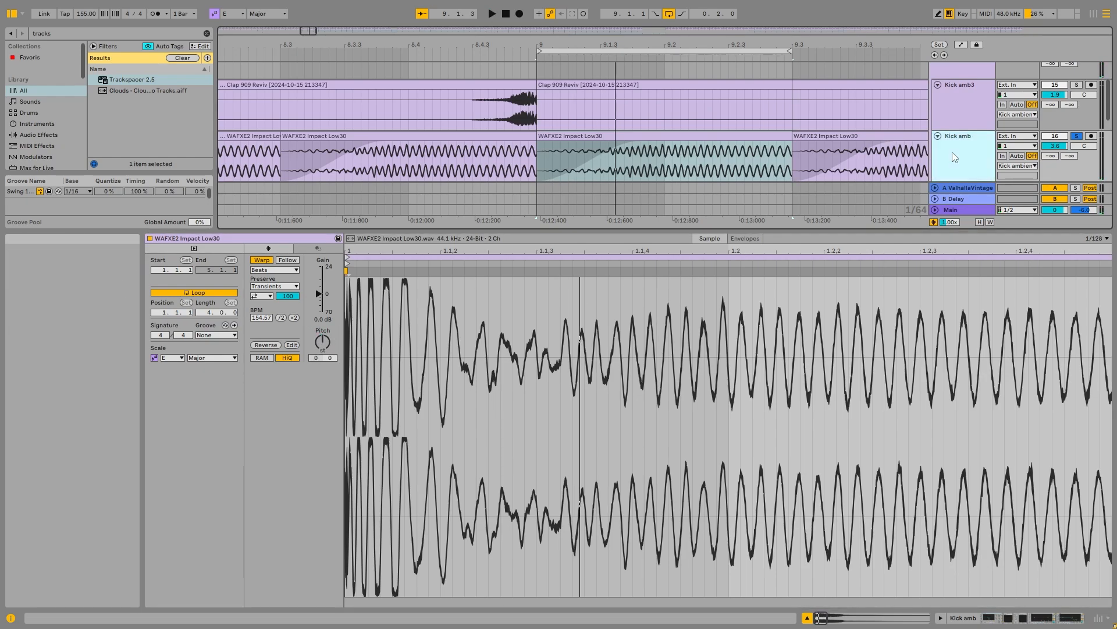
double_click(953, 152)
scroll(680, 223, "down", 3)
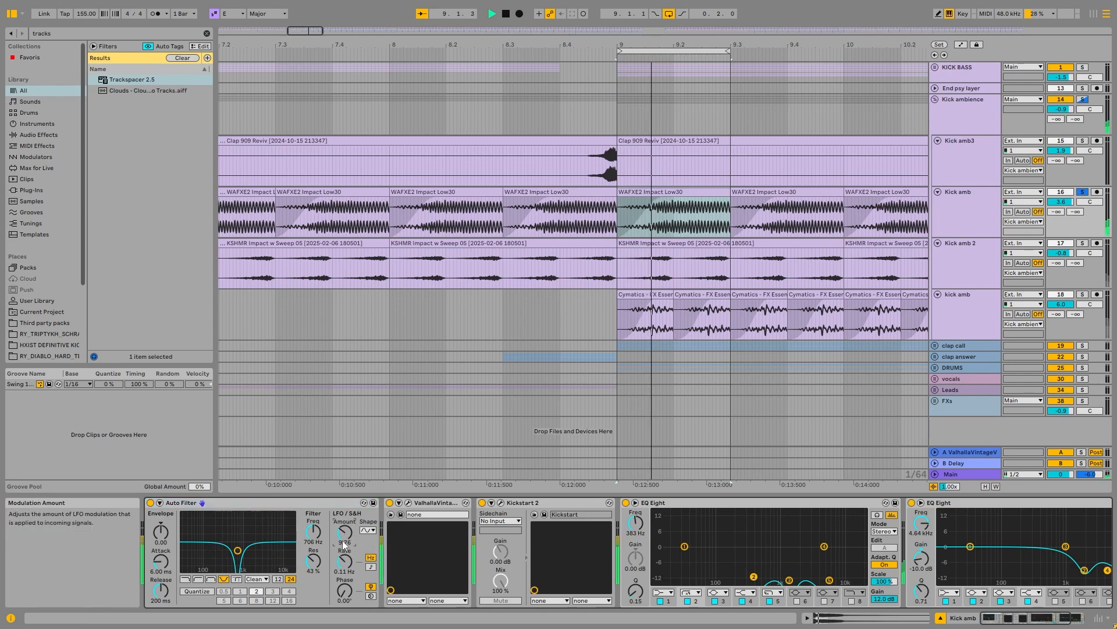
key("ctrl+z")
key("space")
left_click(972, 250)
left_click(989, 203)
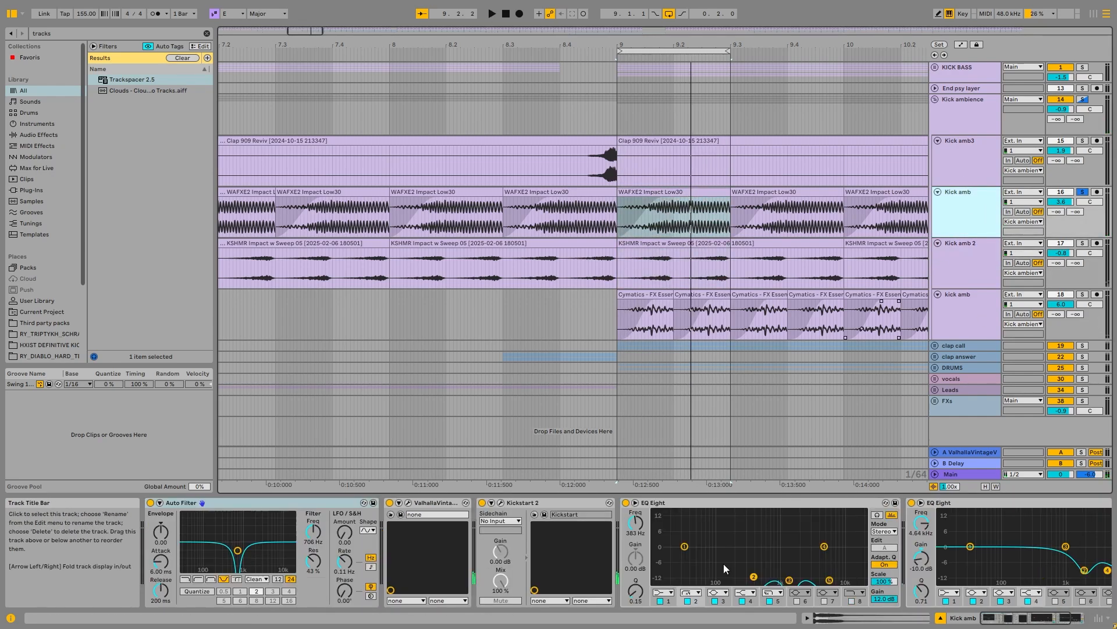
Step: Solo the Kick amb 2 track, select the first beat of its KSHMR sweep clip at bar 9 and play the loop
left_click(965, 268)
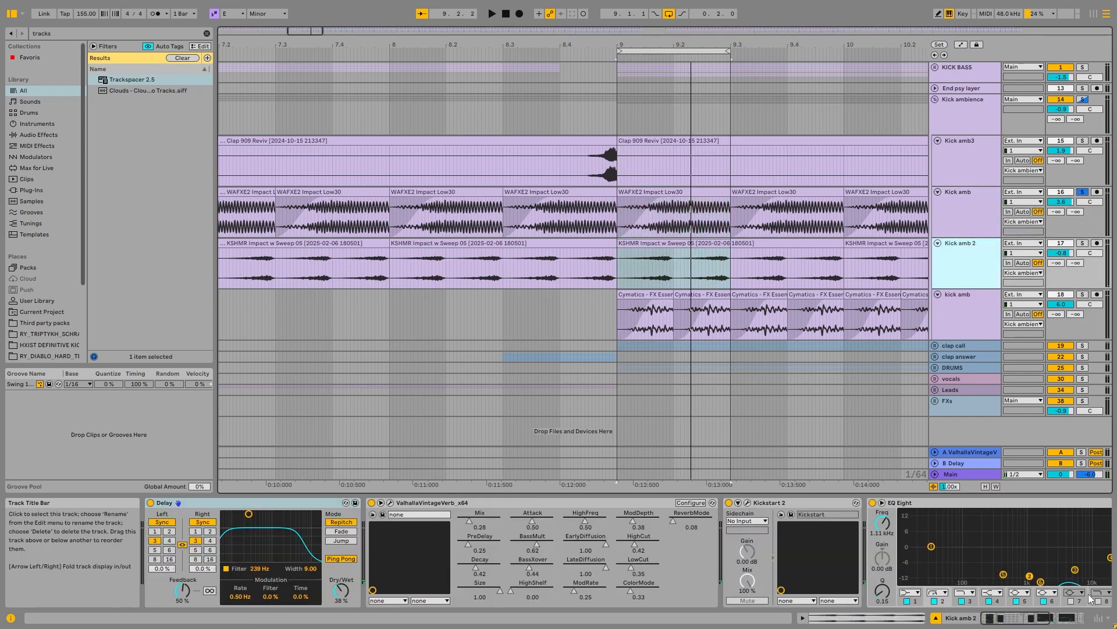
left_click(1081, 244)
left_click(693, 243)
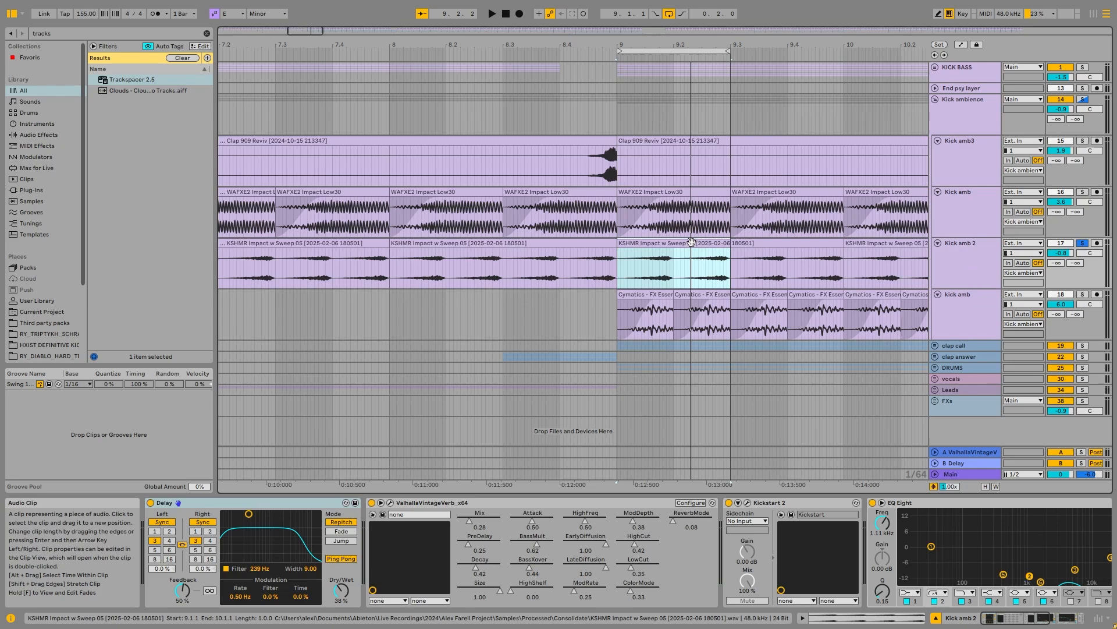
scroll(692, 245, "up", 3)
left_click_drag(650, 262, 516, 269)
key("space")
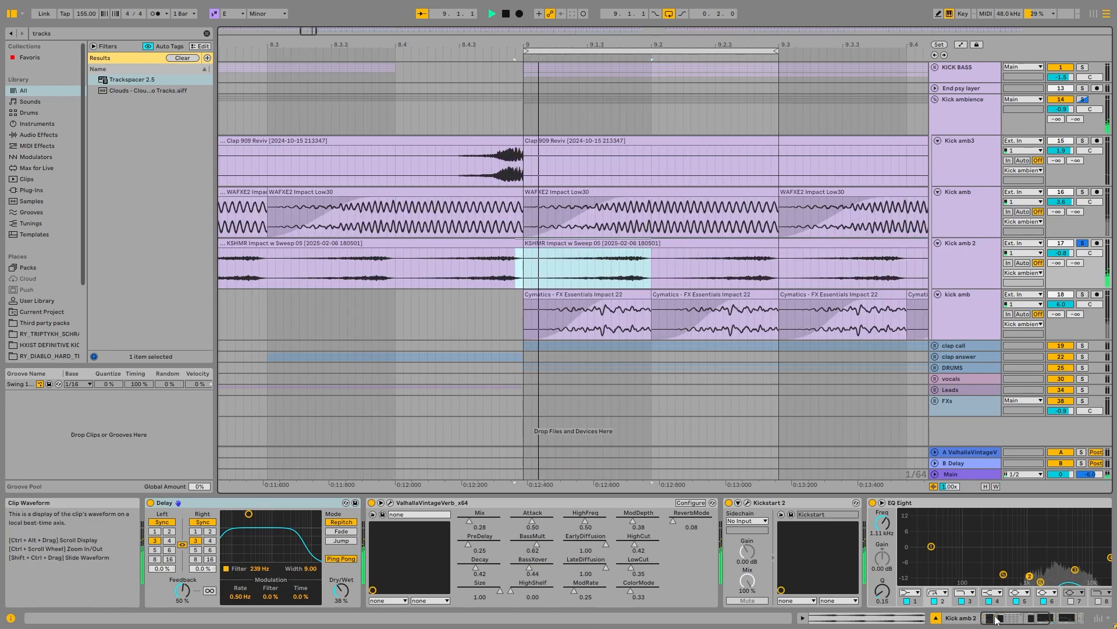
key("space")
Step: Show the rest of the Kick amb 2 device chain and select its Kickstart 2
left_click(1076, 618)
left_click(956, 268)
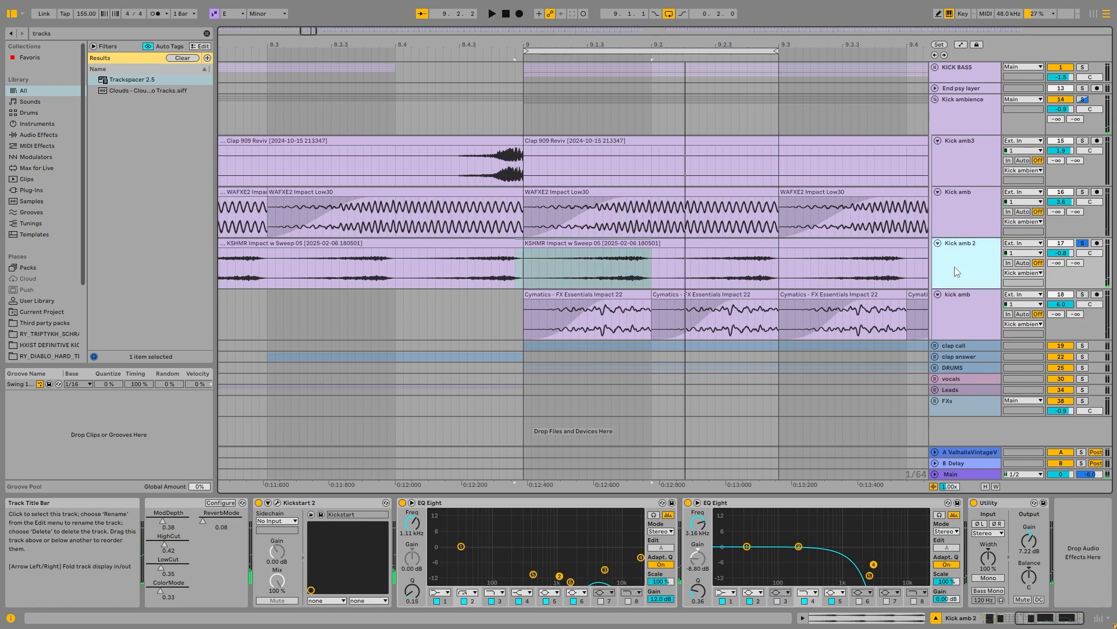
left_click(320, 502)
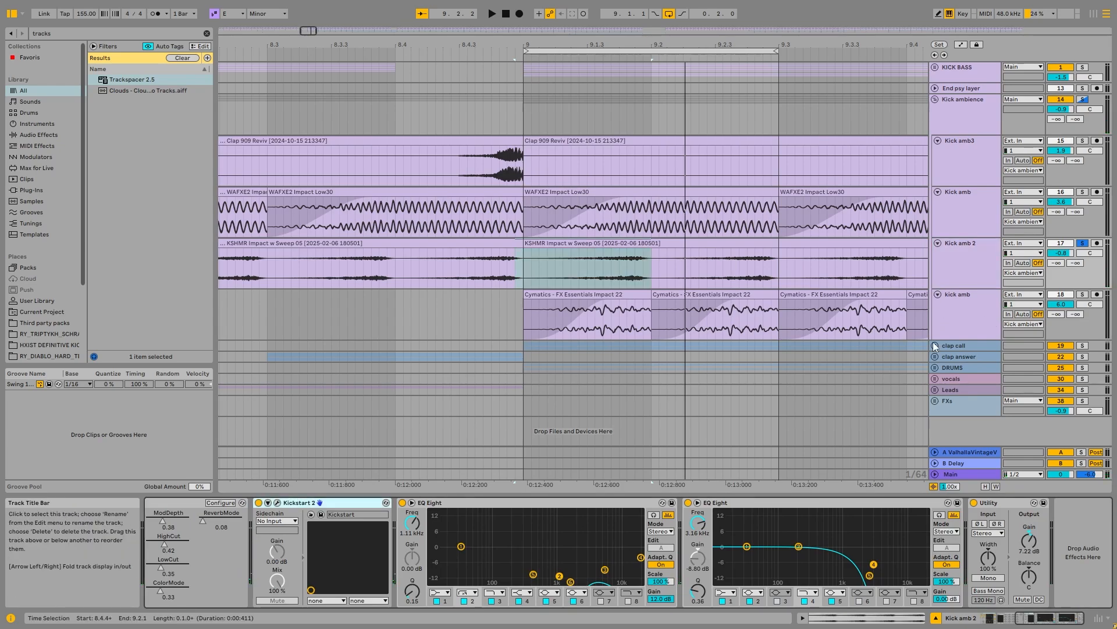
Step: Solo and play the kick amb track with the Cymatics impact clips, followed by the whole Kick ambience group
left_click(954, 295)
left_click(1082, 295)
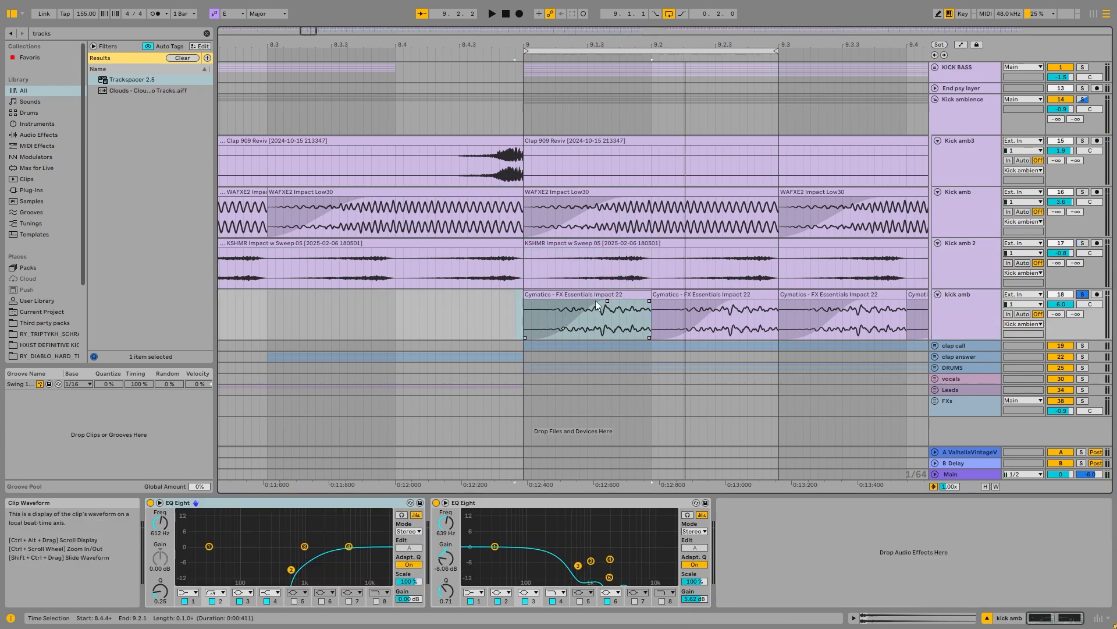
key("space")
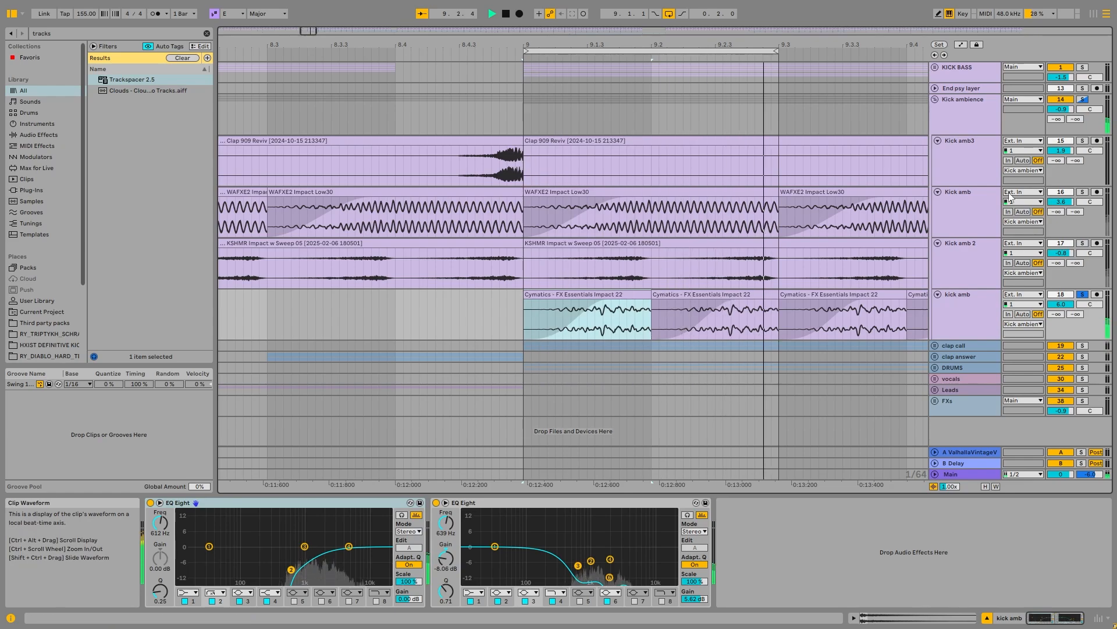
left_click(1083, 99)
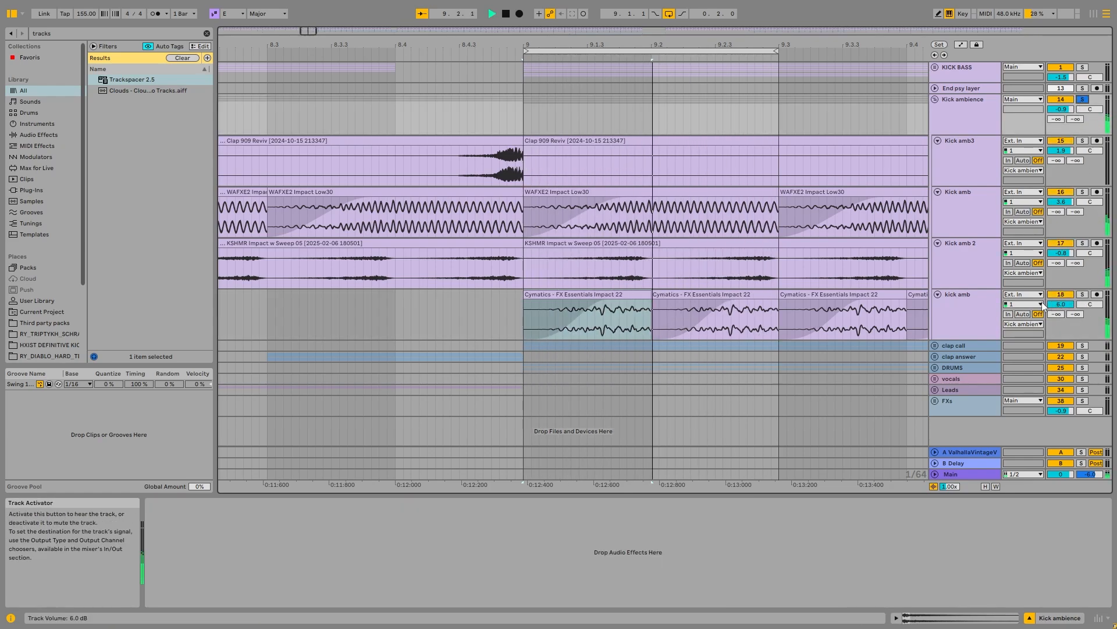
scroll(662, 224, "down", 5, "ctrl")
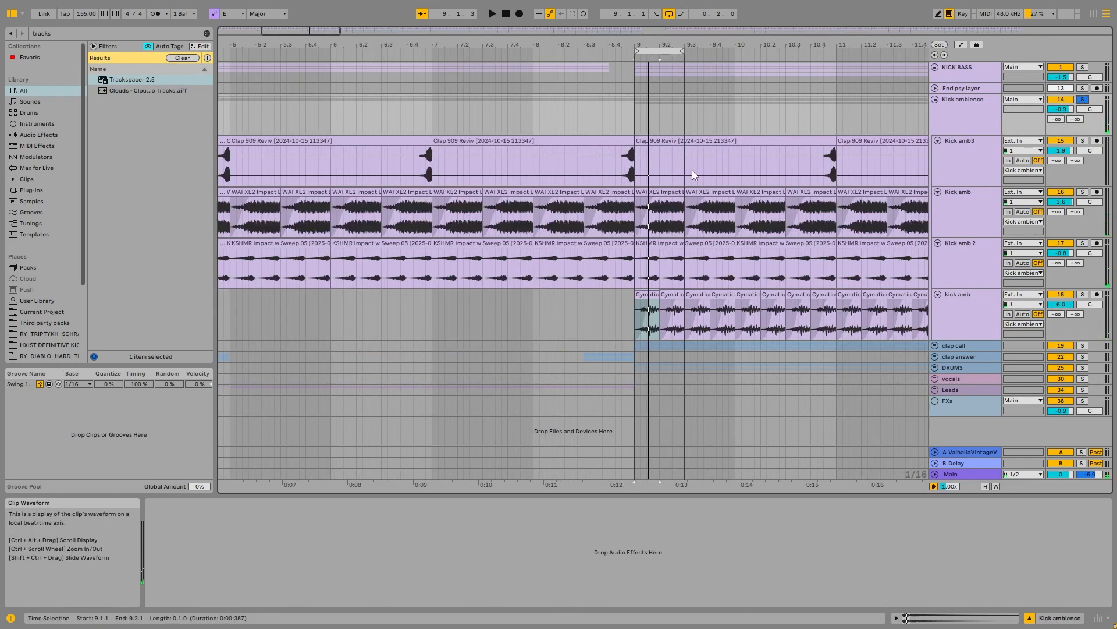
Step: Solo the Kick amb3 track and set the arrangement's fixed grid to 1/16
left_click(780, 166)
left_click(1083, 141)
left_click(876, 120)
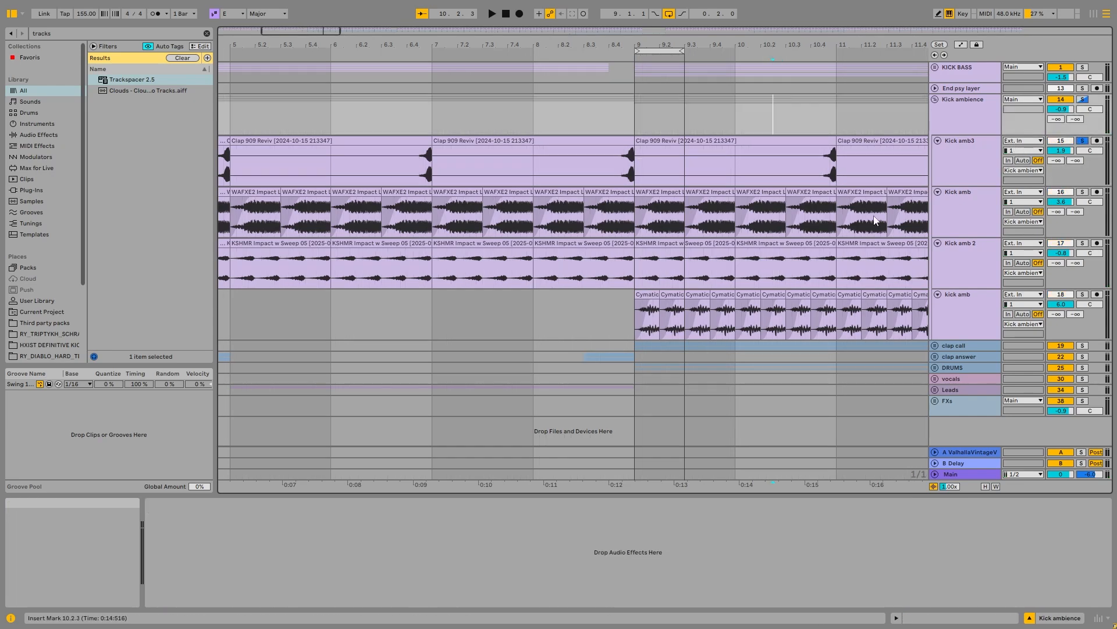
left_click(788, 169)
right_click(797, 132)
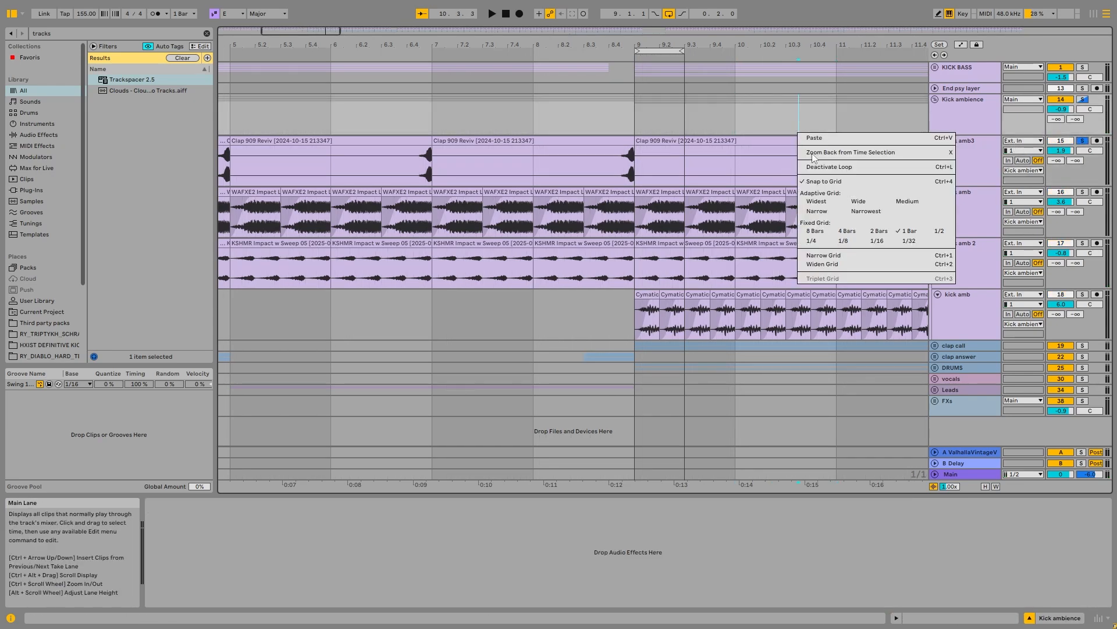
left_click(877, 242)
Step: Play the Clap 909 Reviv clip at bar 9 on Kick amb3 and inspect its clip commands, including Reverse
left_click(805, 168)
key("space")
key("space")
right_click(805, 142)
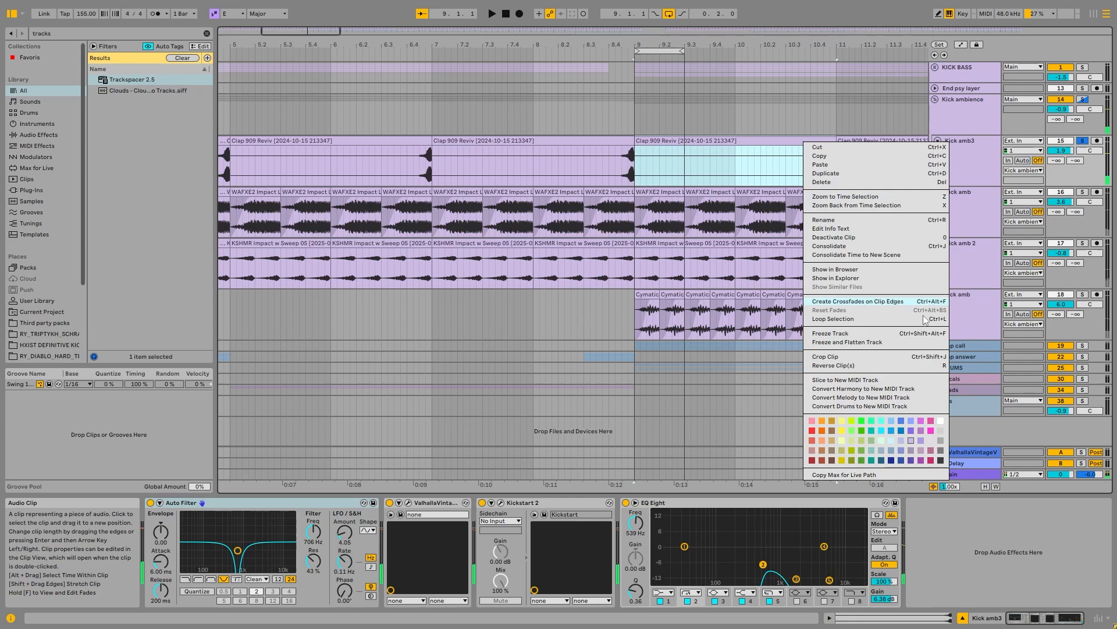
left_click(838, 366)
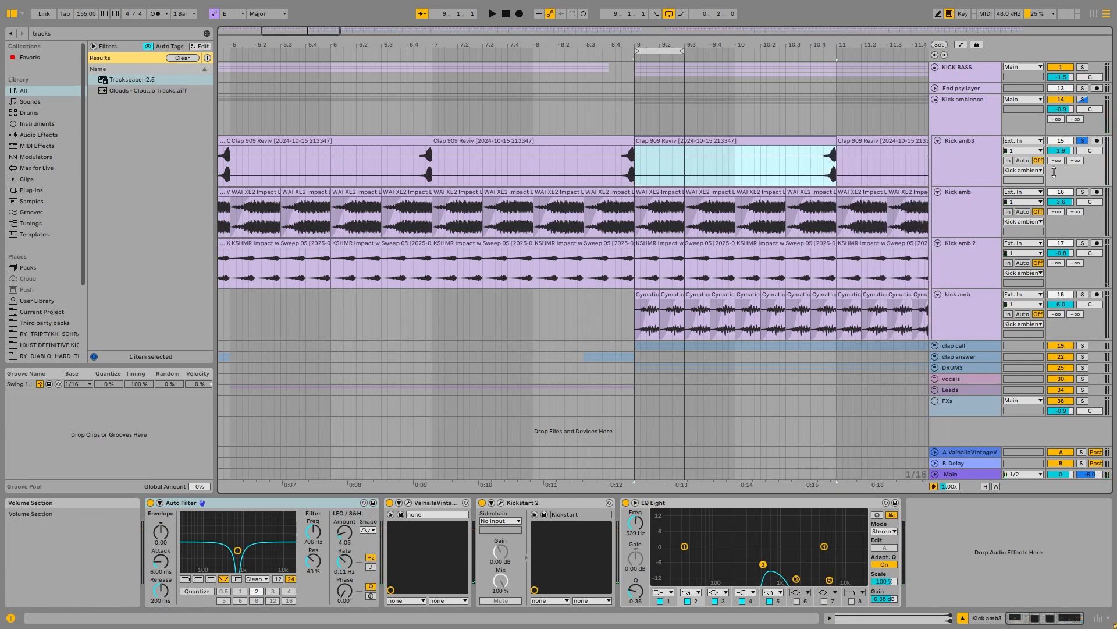
Step: Remove the solo from Kick amb3 and its group and play the full arrangement from 10.3.3
key("minus")
left_click(651, 159)
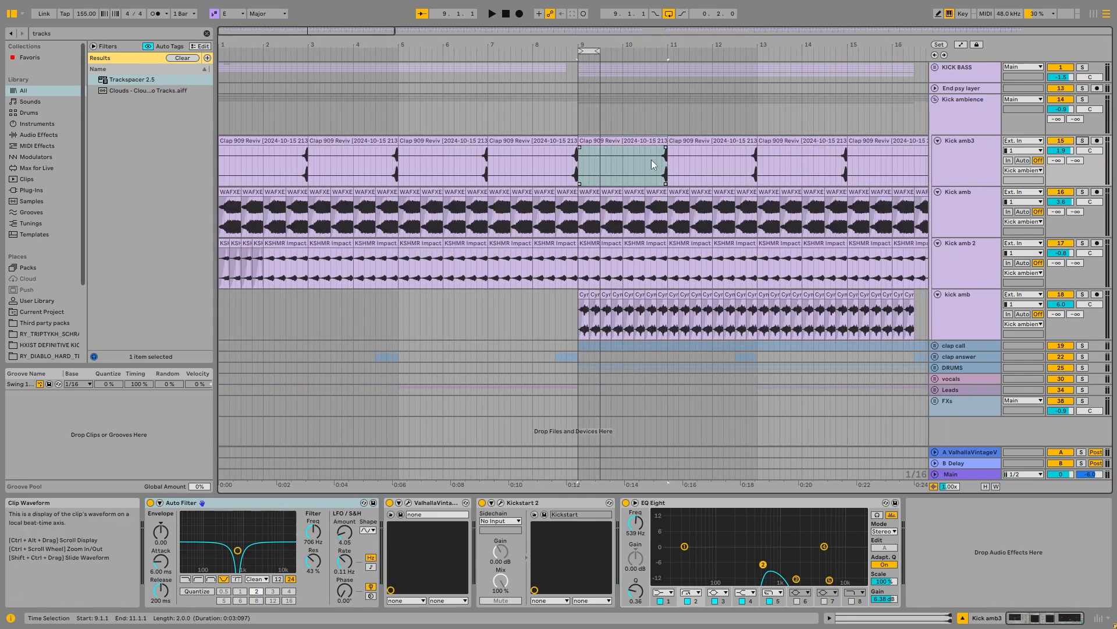
key("space")
left_click(774, 170)
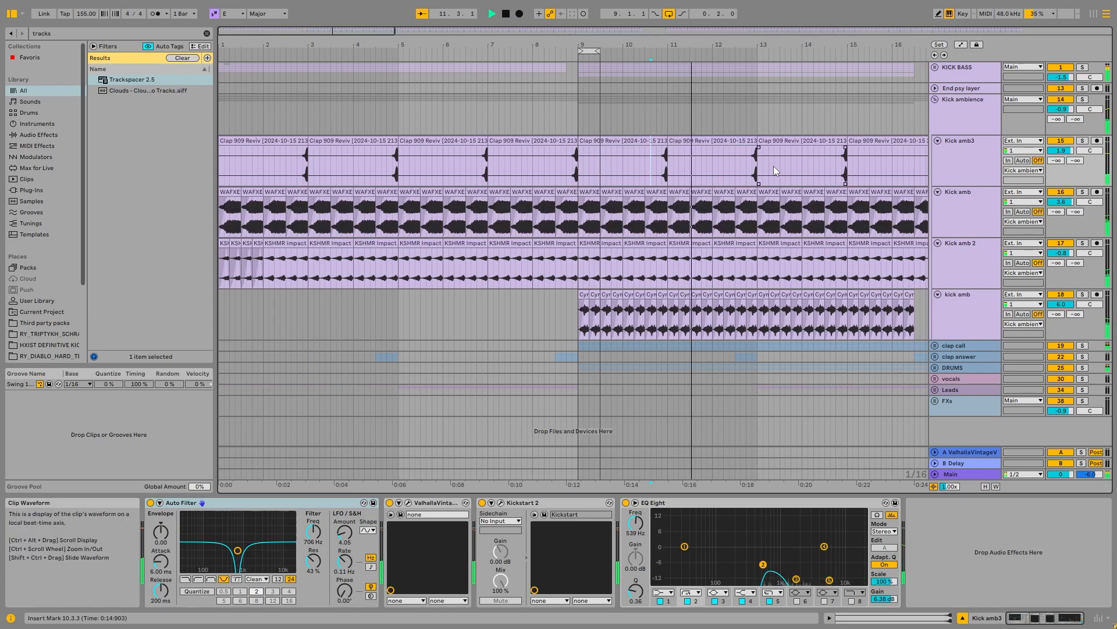
key("space")
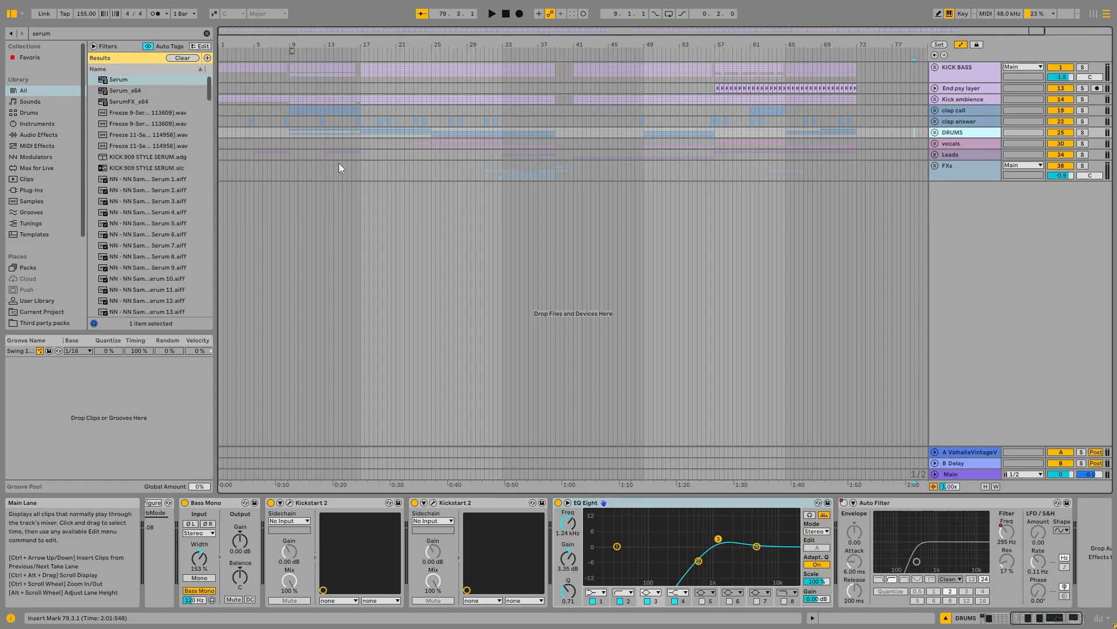
Step: Unfold the KICK BASS group and place the insert marker at 1.3.1 in its automation lane
left_click(968, 72)
left_click(936, 67)
left_click(223, 104)
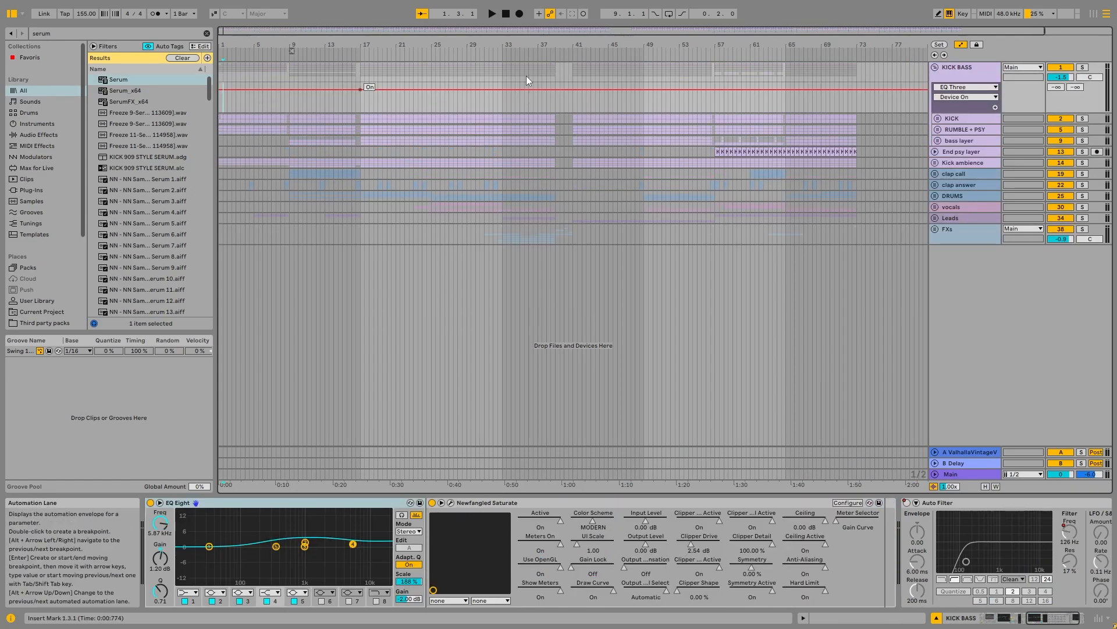
Step: Inspect the device chains of the bass layer and RUMBLE + PSY groups and play from 1.3.1
left_click(974, 140)
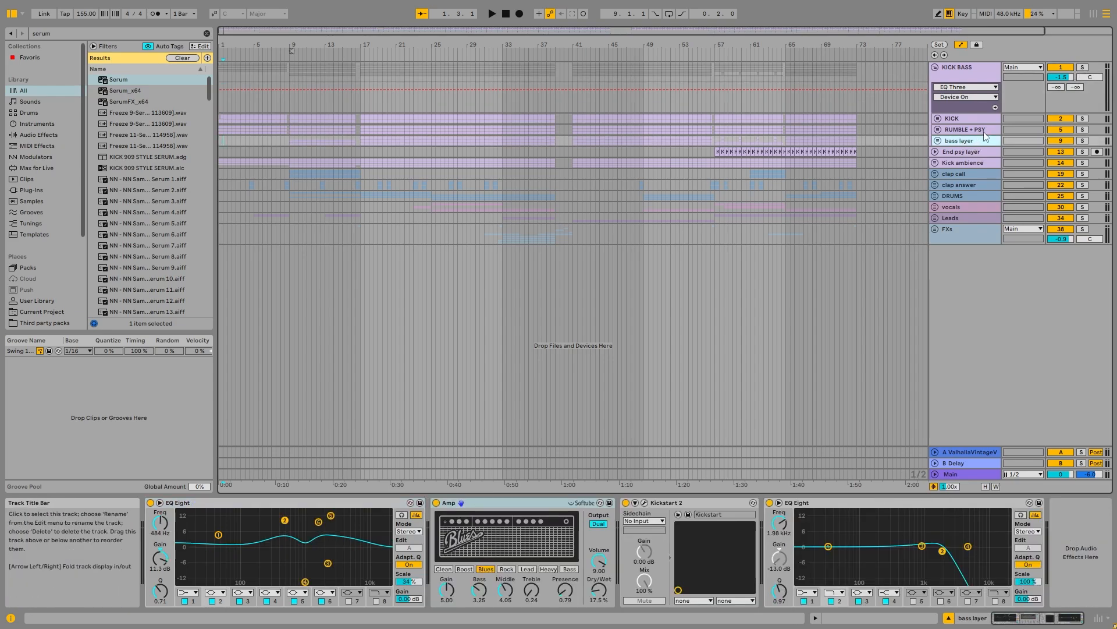
left_click(985, 131)
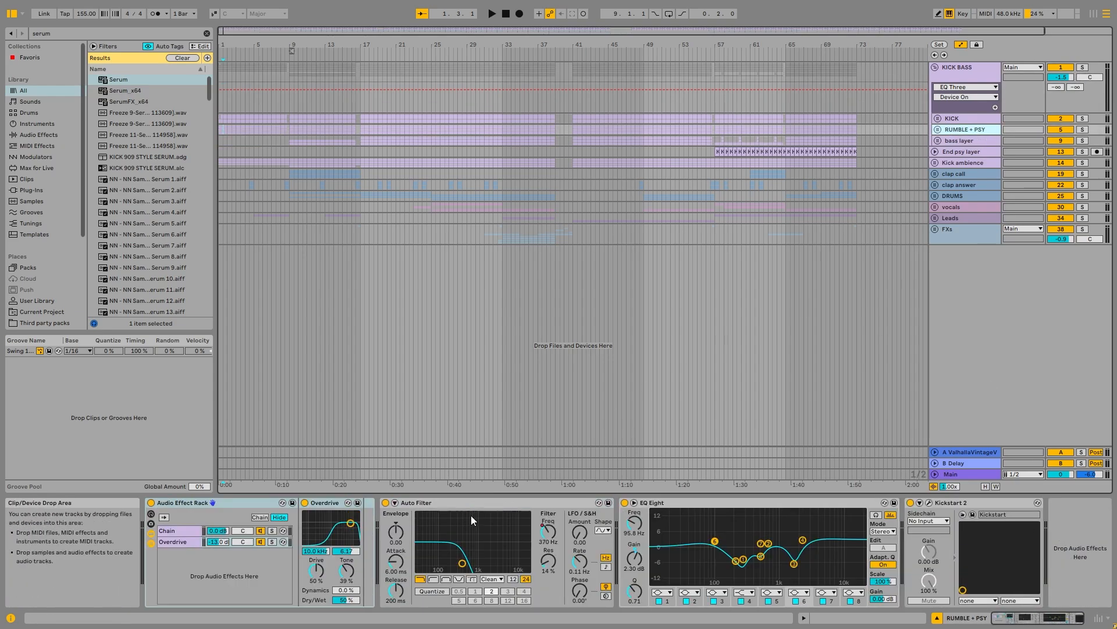
key("space")
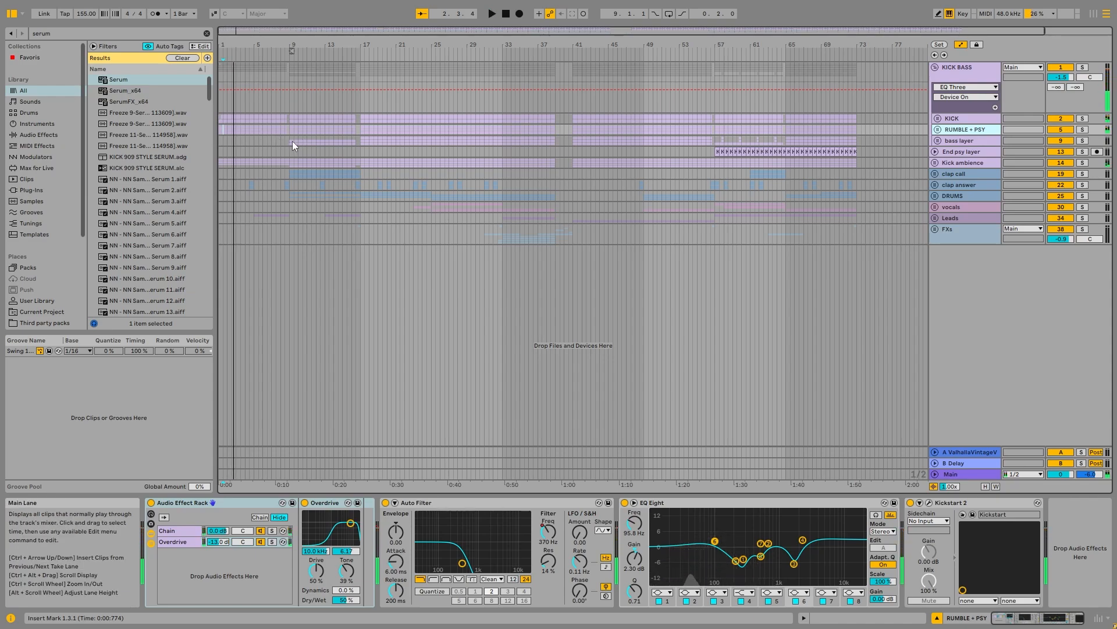
Step: Place the insert marker at 9.1.1 on the RUMBLE + PSY group and play from there
left_click(287, 141)
left_click(289, 131)
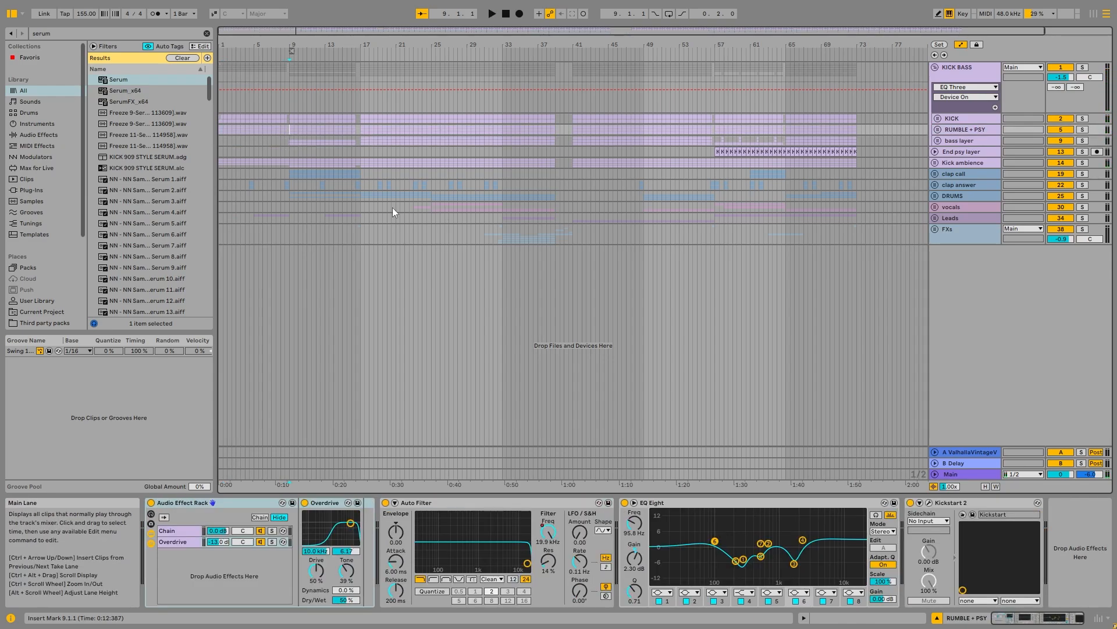
key("space")
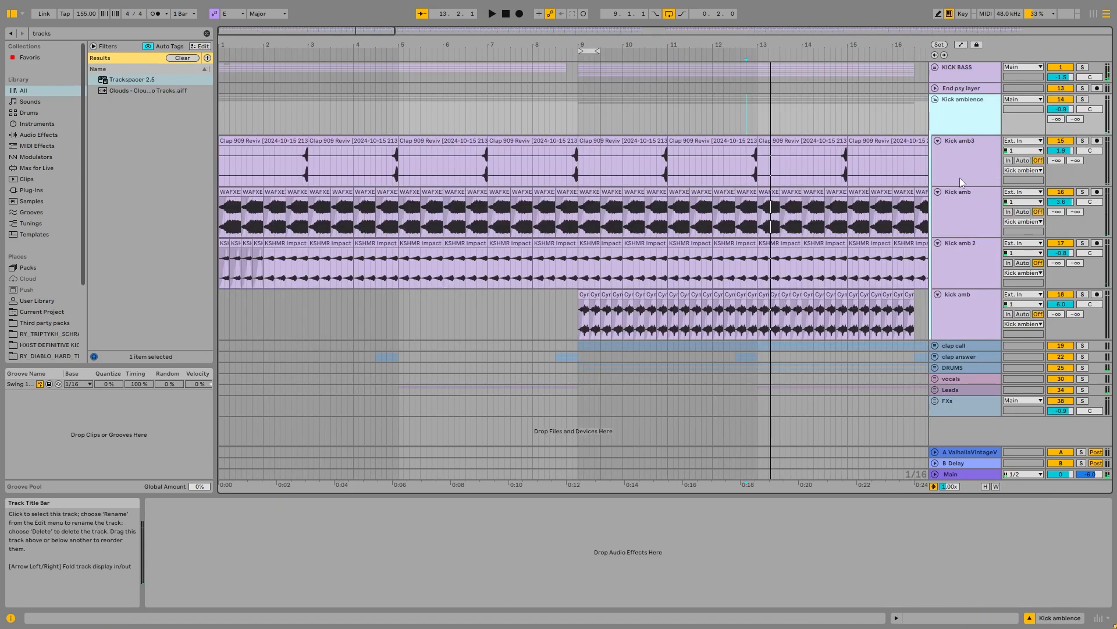
Step: Inspect the device chains of the Kick amb3, Kick amb and Kick amb 2 tracks in the Kick ambience group
left_click(960, 177)
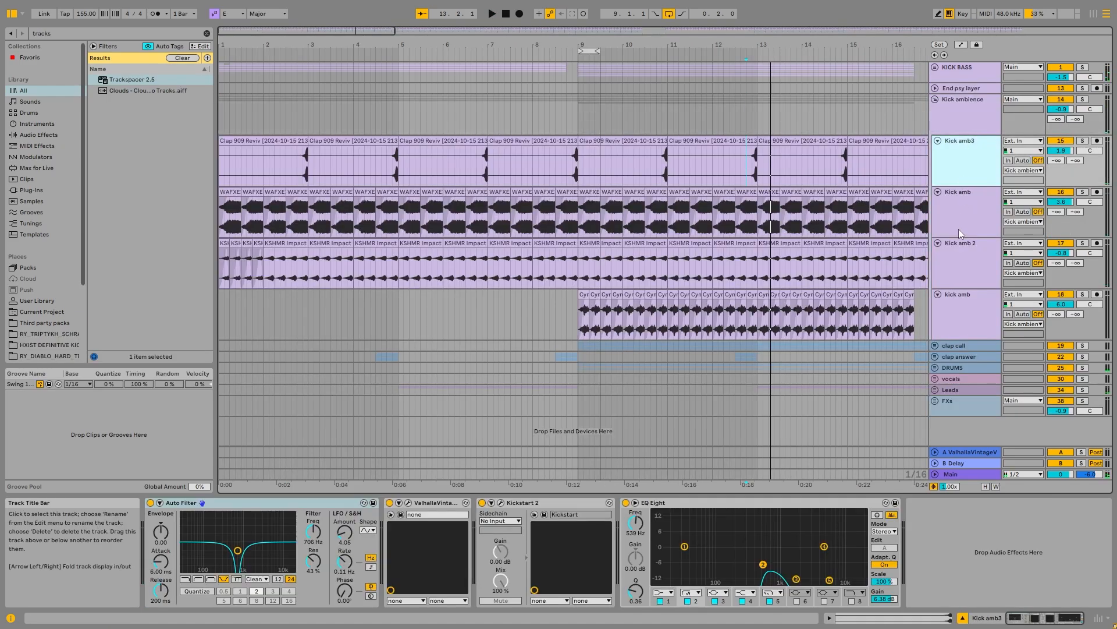
left_click(958, 227)
left_click(970, 271)
left_click(963, 217)
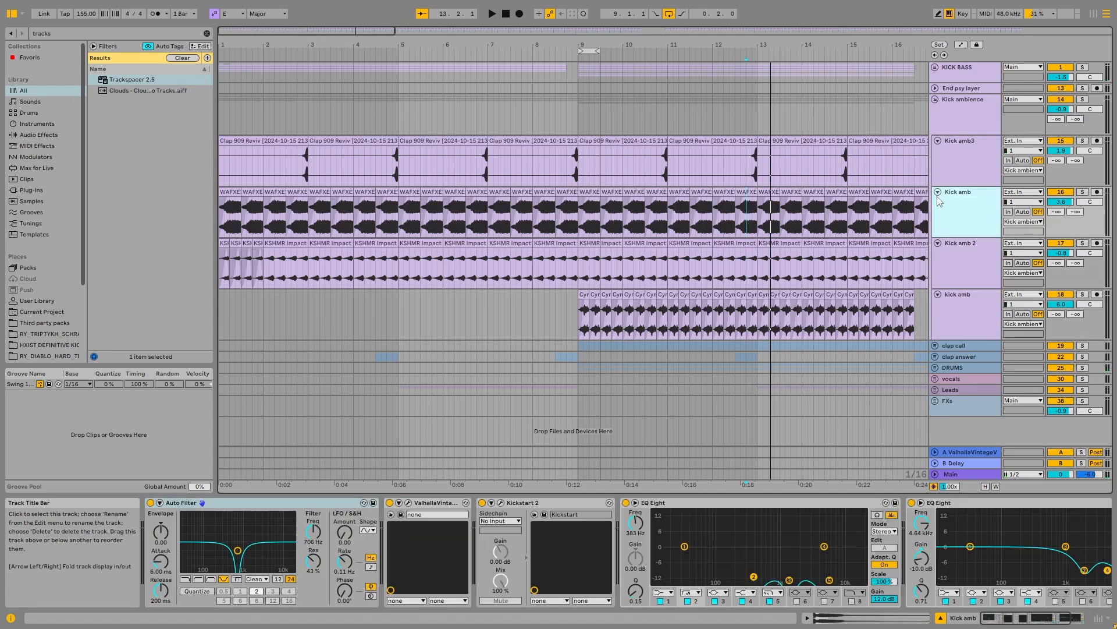
left_click(937, 192)
left_click(937, 202)
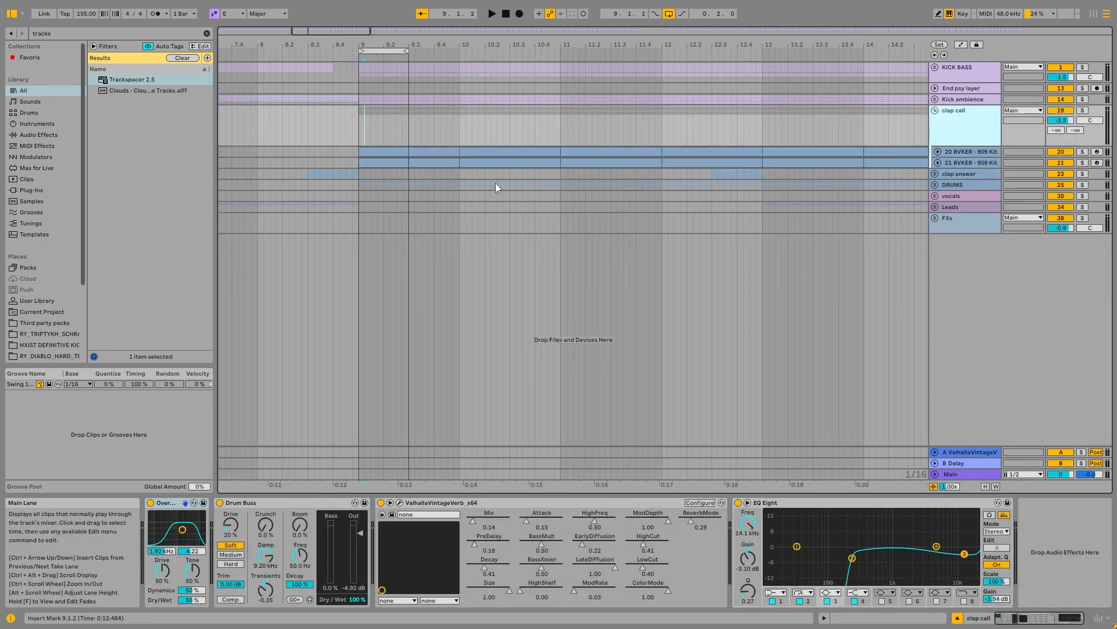
Step: Solo the clap call group and play it from the BVKER 909 snare clip at bar 10
scroll(457, 160, "down", 4, "ctrl")
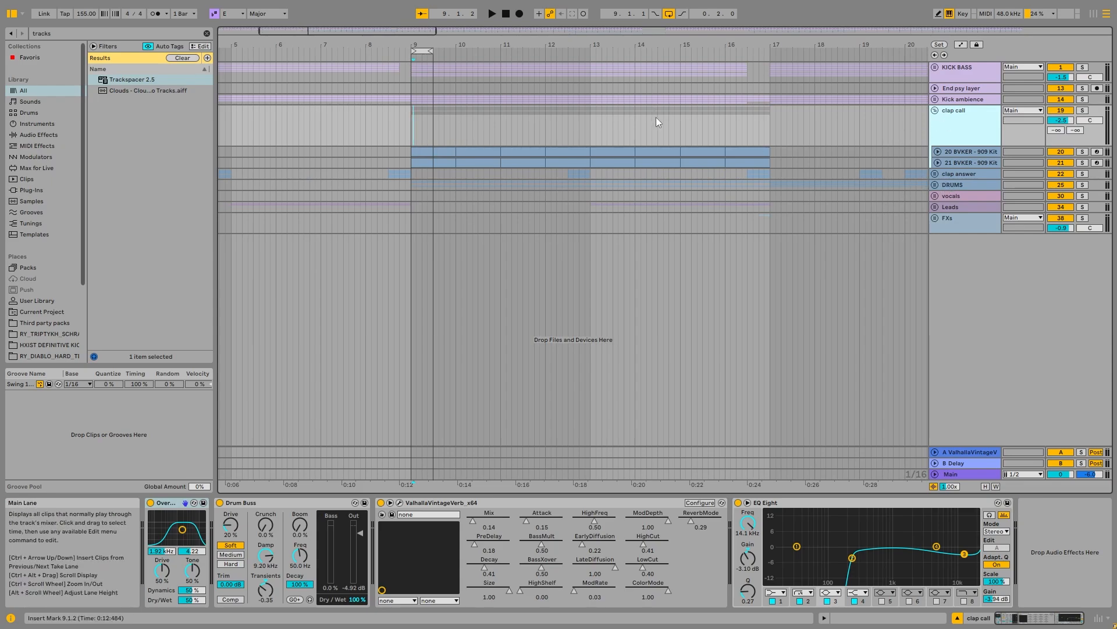
scroll(302, 148, "right", 3)
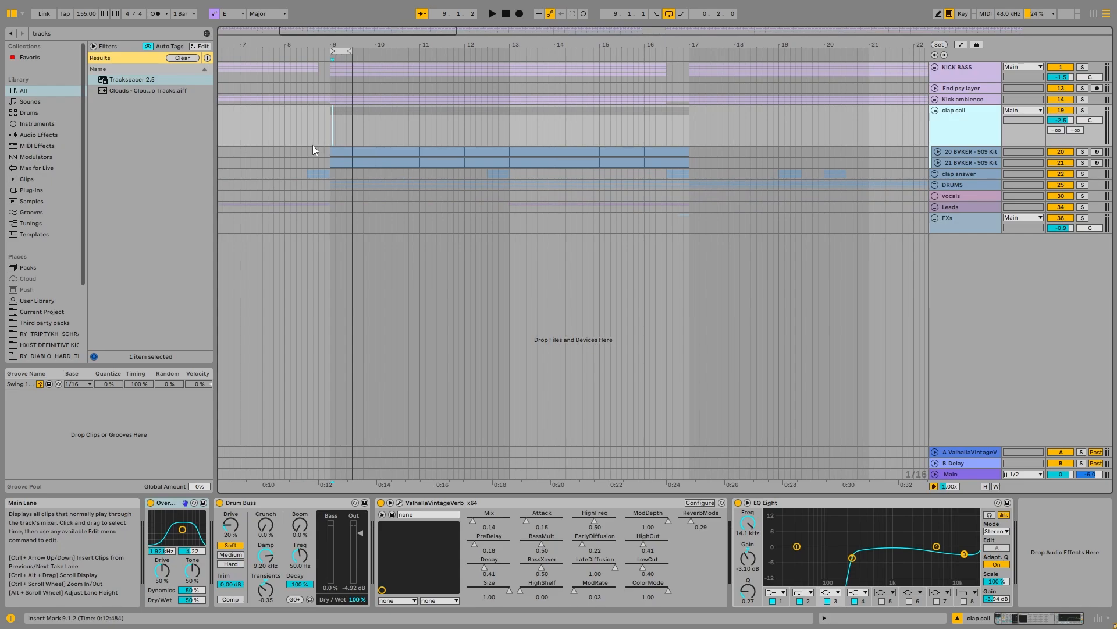
left_click(341, 147)
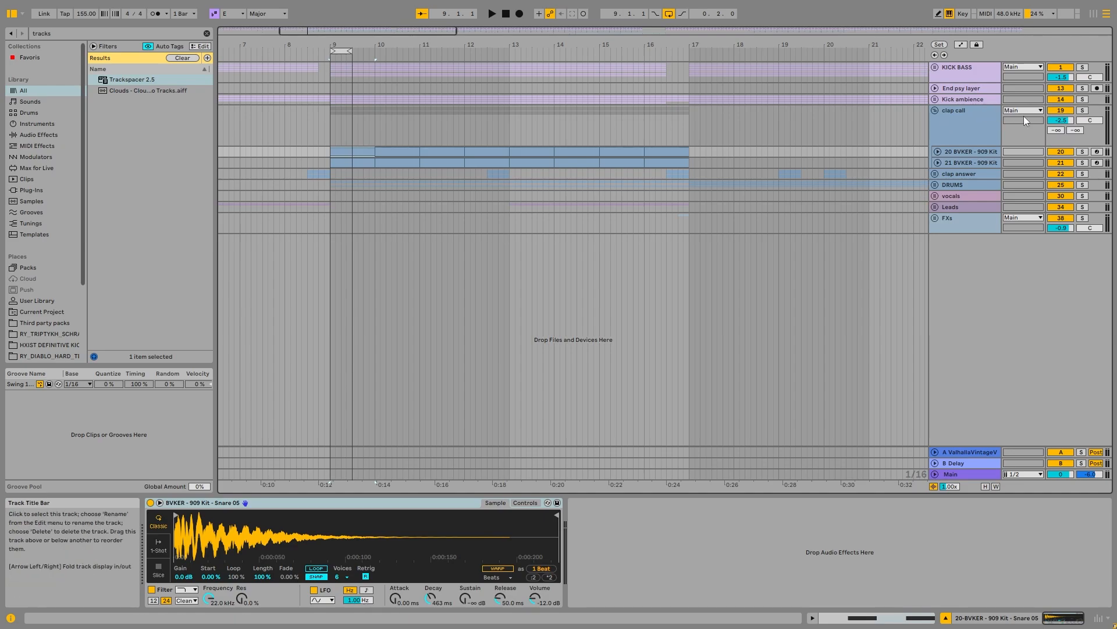
left_click(1083, 110)
left_click(378, 144)
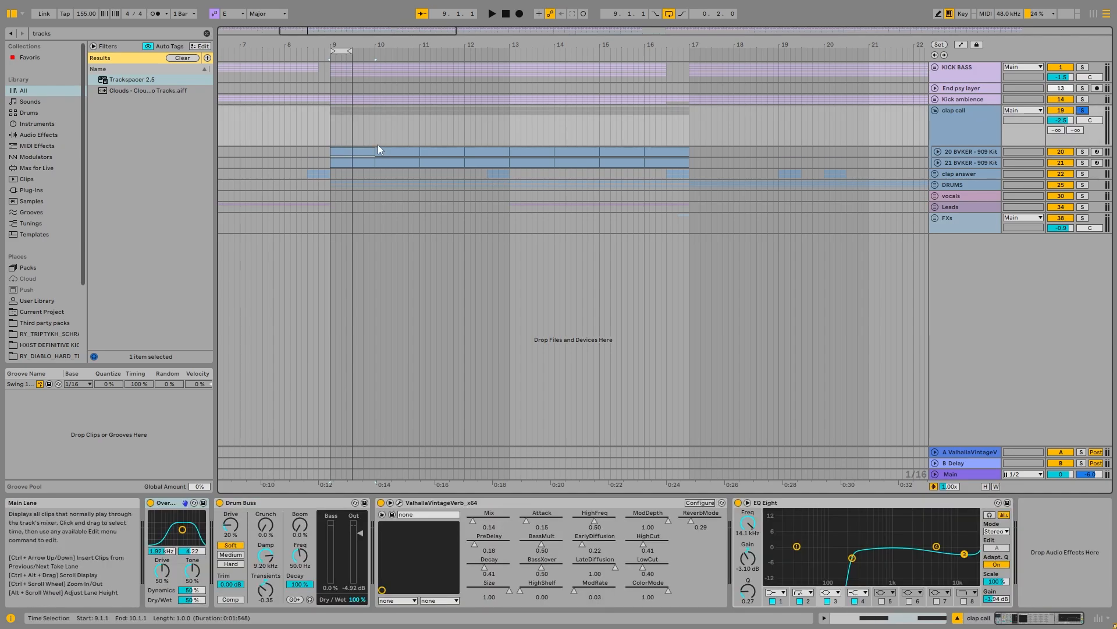
left_click(382, 150)
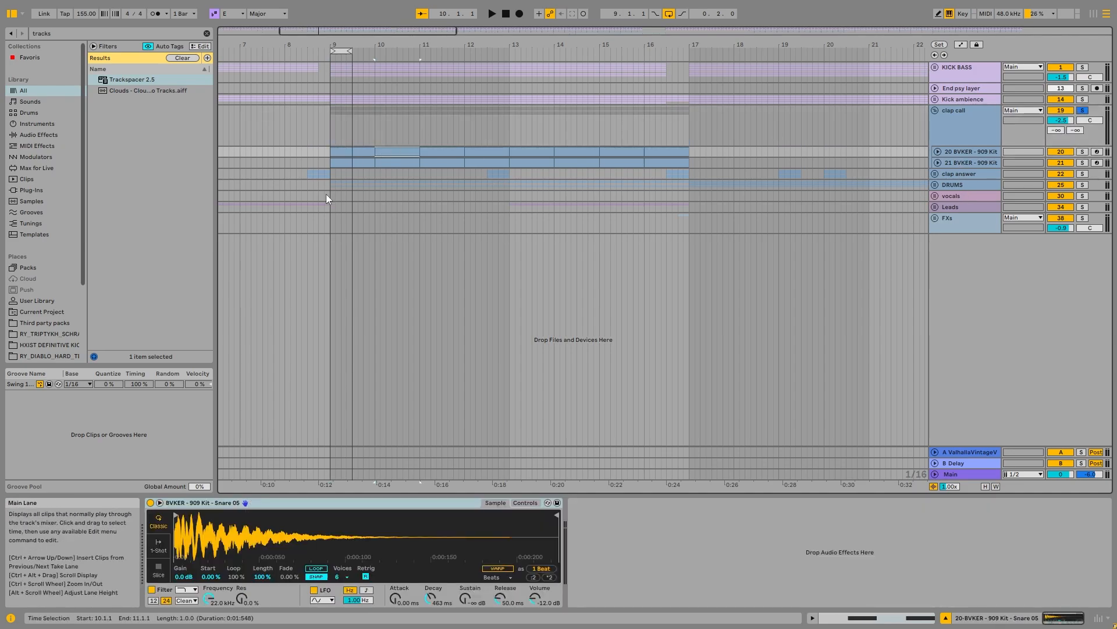
scroll(303, 168, "down", 3)
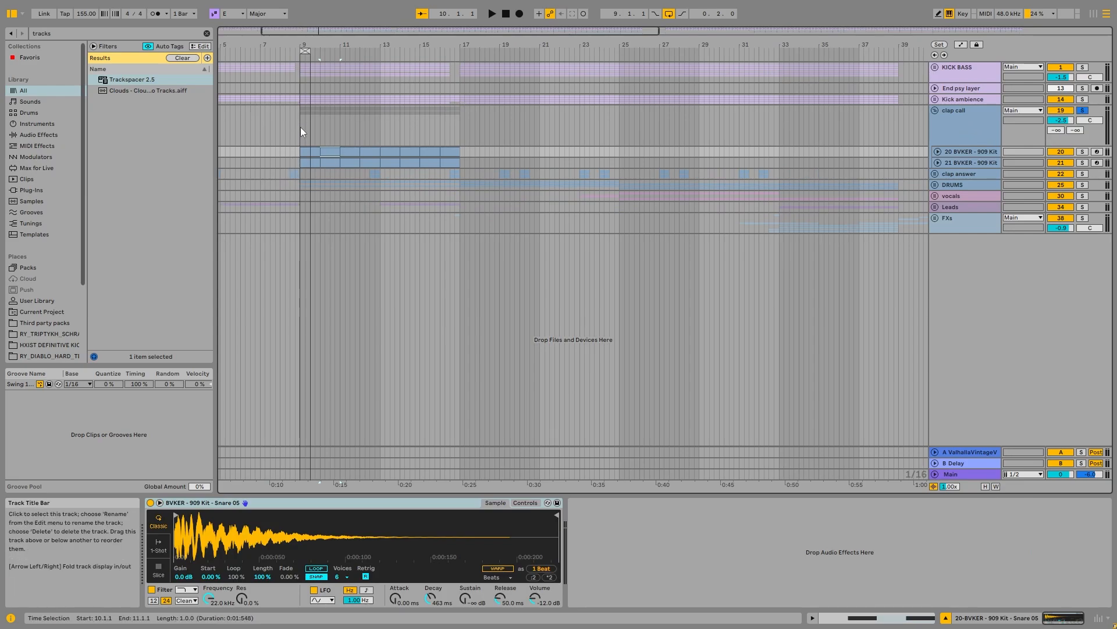
key("space")
Step: Compare the Snare 05 and Clap 03 samplers on the two BVKER 909 Kit tracks inside the clap call group
left_click(965, 136)
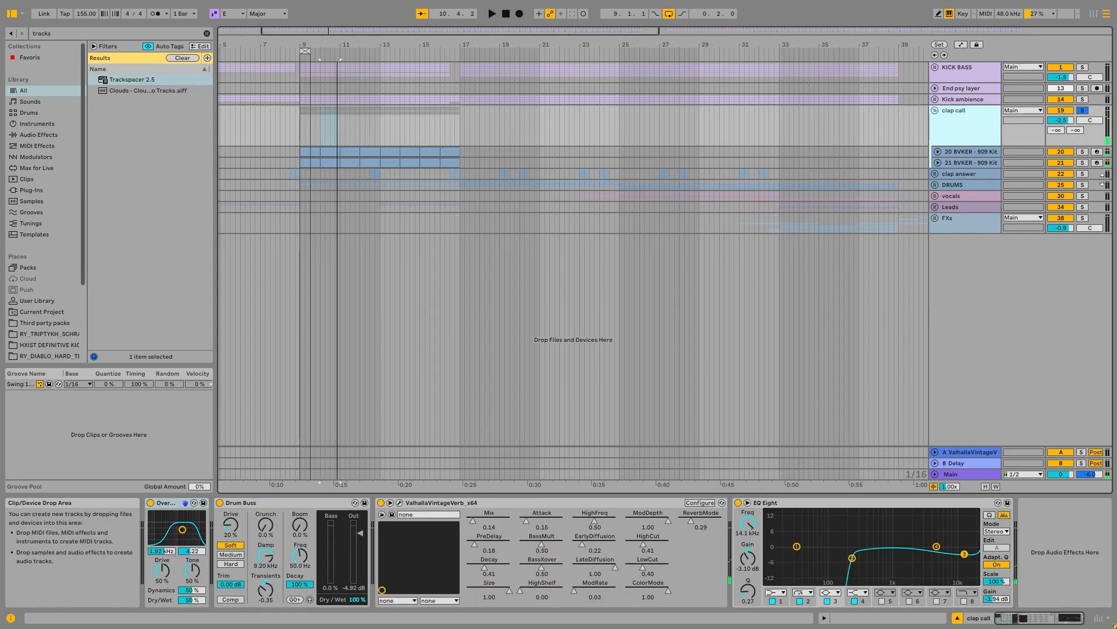
left_click(958, 153)
left_click(962, 162)
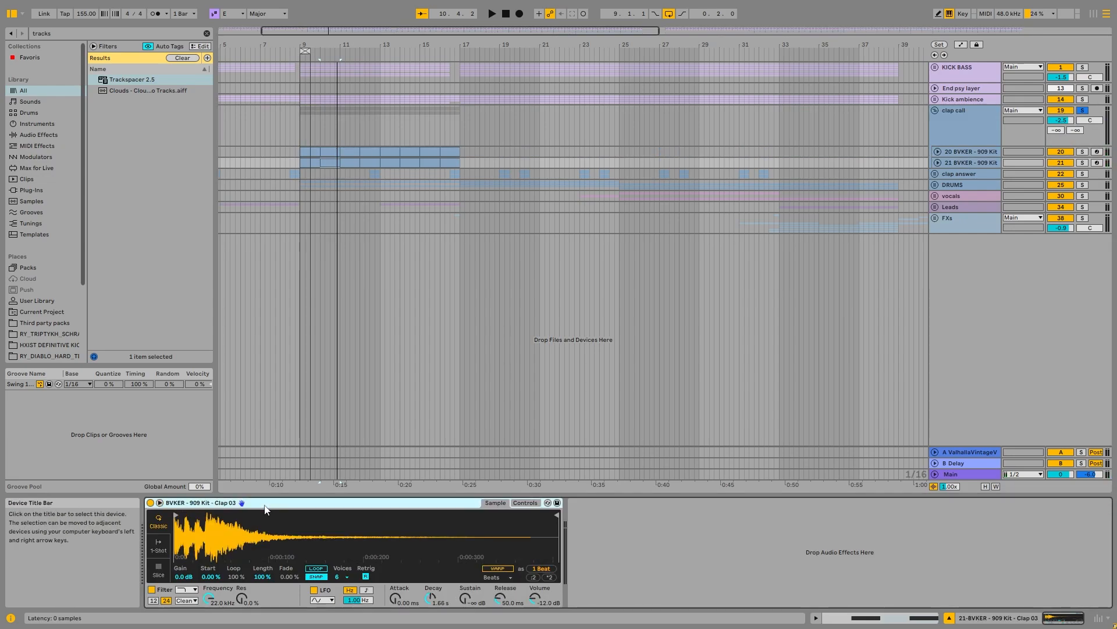
left_click(961, 152)
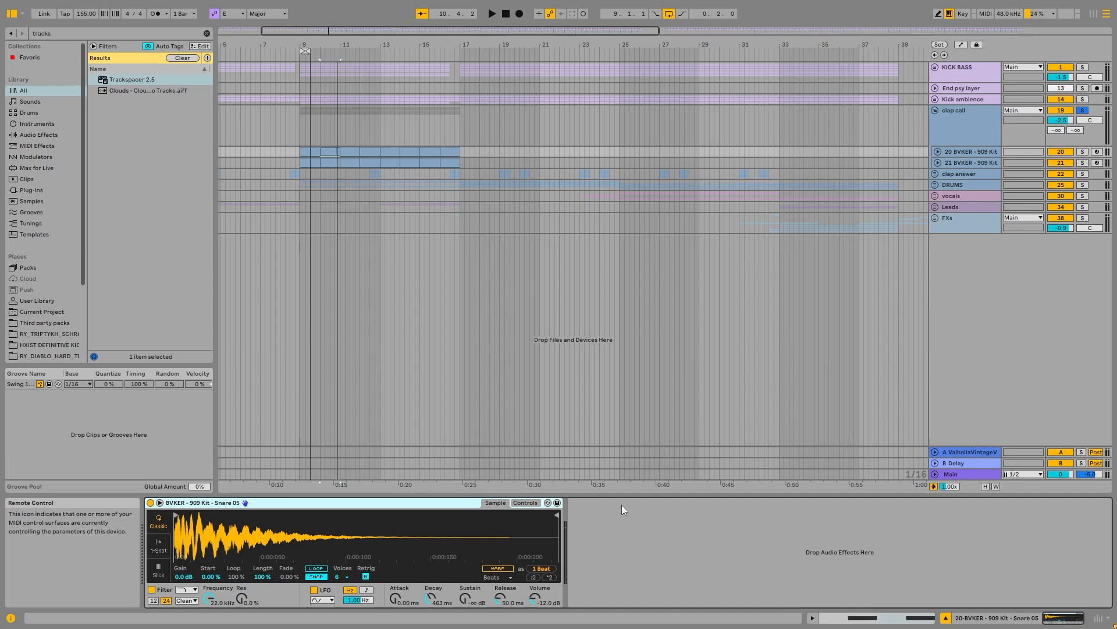
left_click(976, 163)
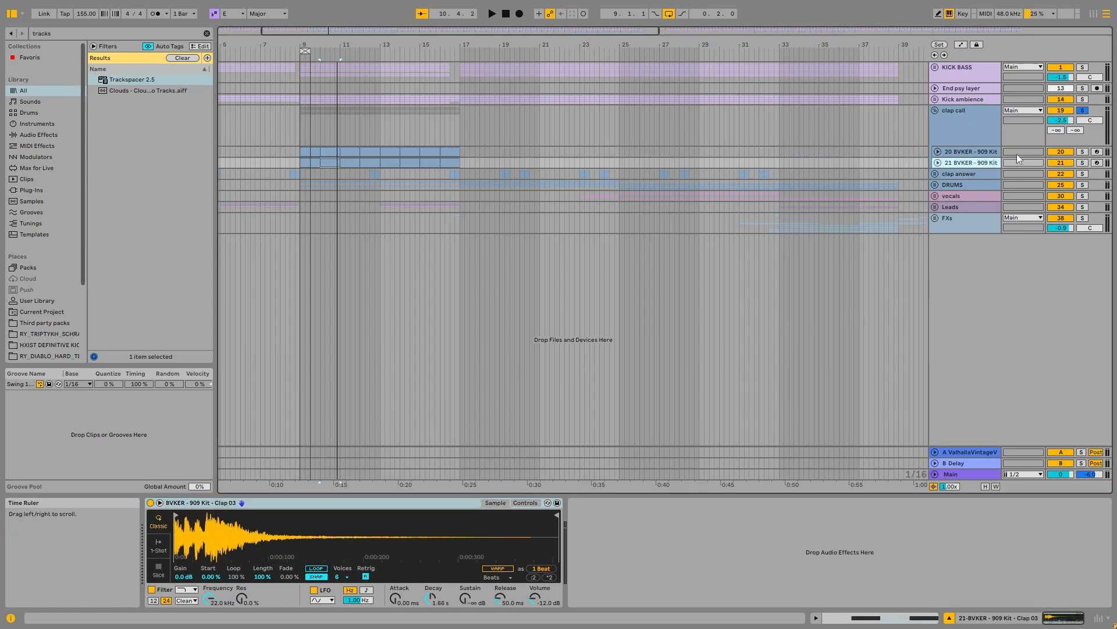
Step: Inspect the clap call group's Overdrive and Drum Buss and view the ValhallaVintageVerb plug-in window, closing it when finished
left_click(982, 133)
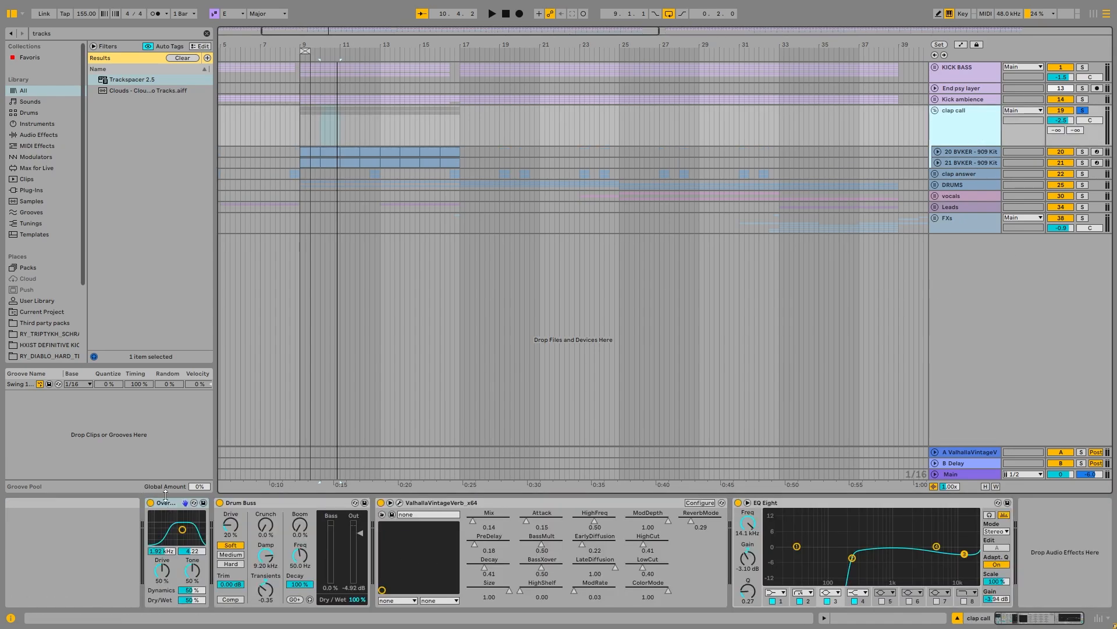
left_click(263, 410)
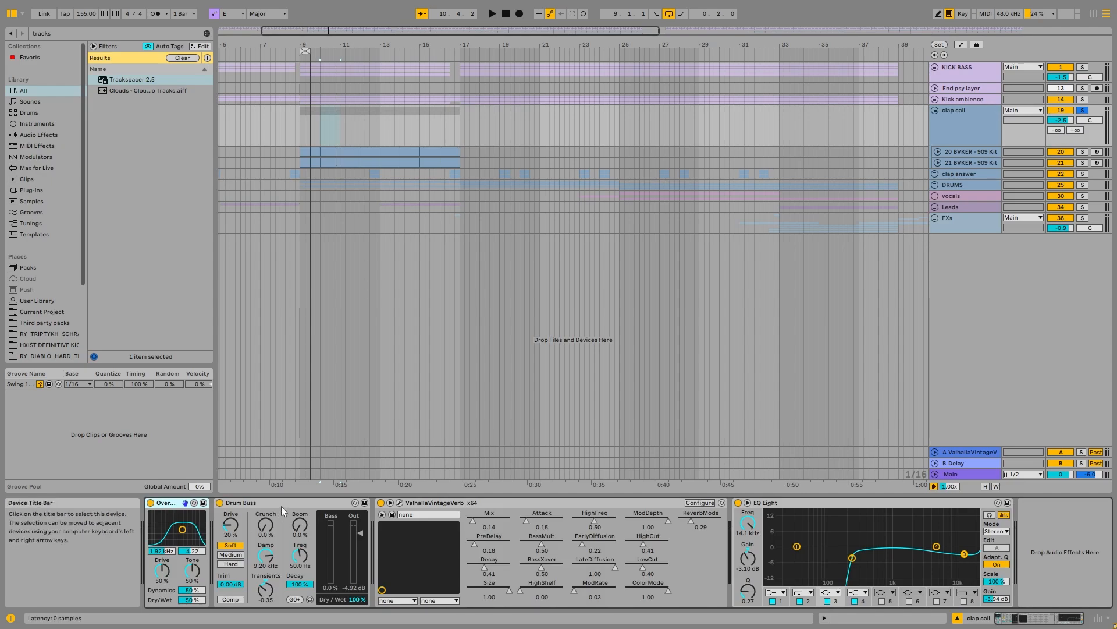
left_click(265, 502)
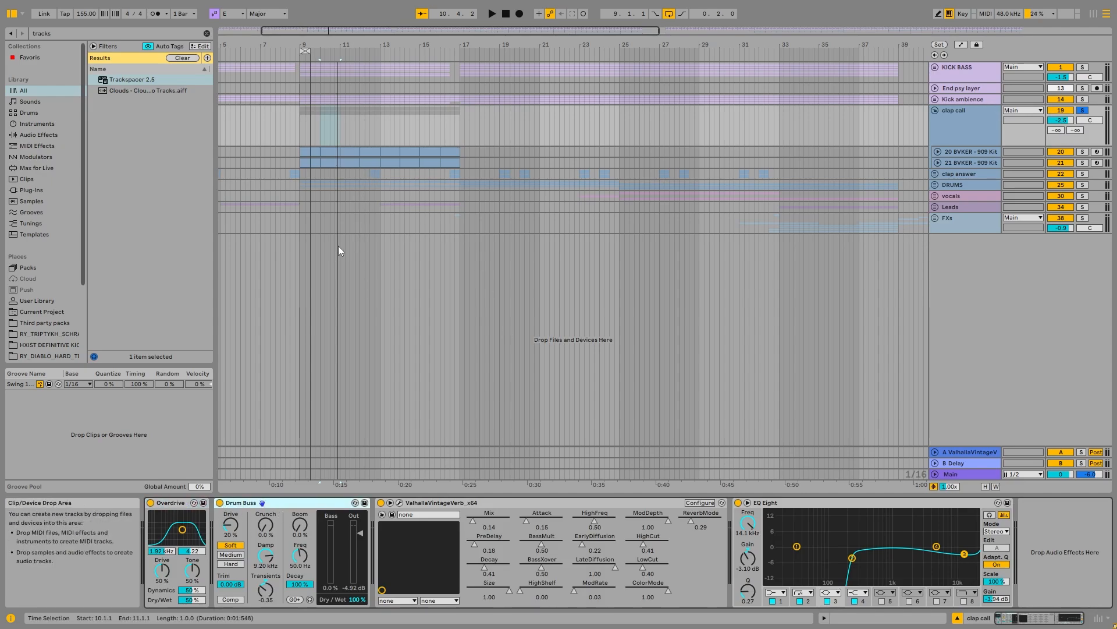
left_click(400, 503)
left_click(950, 80)
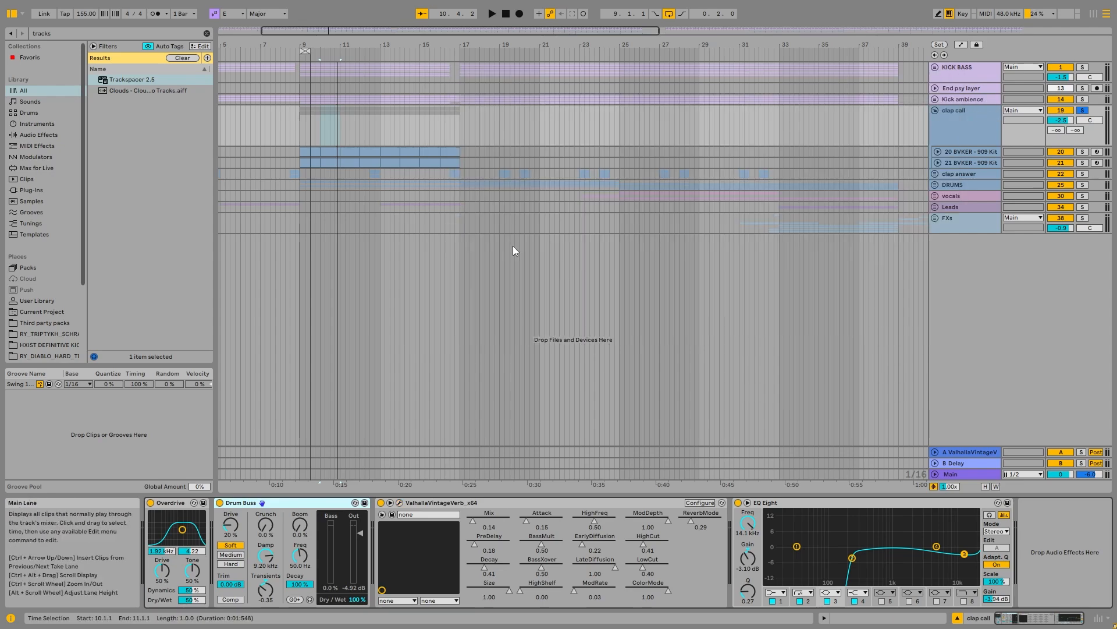
left_click(987, 136)
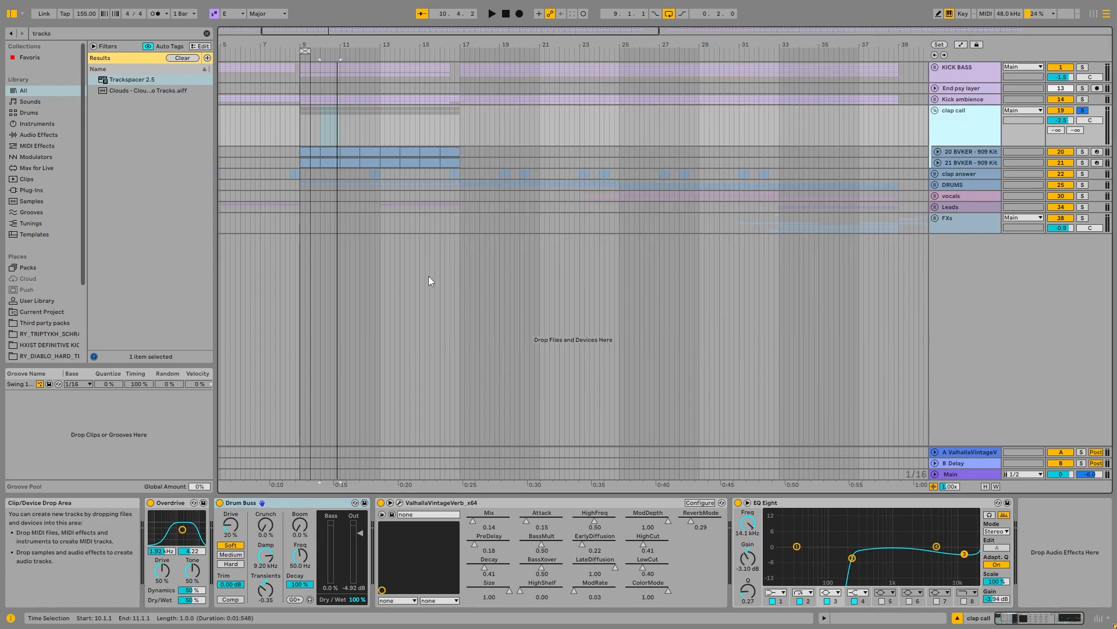
left_click(398, 503)
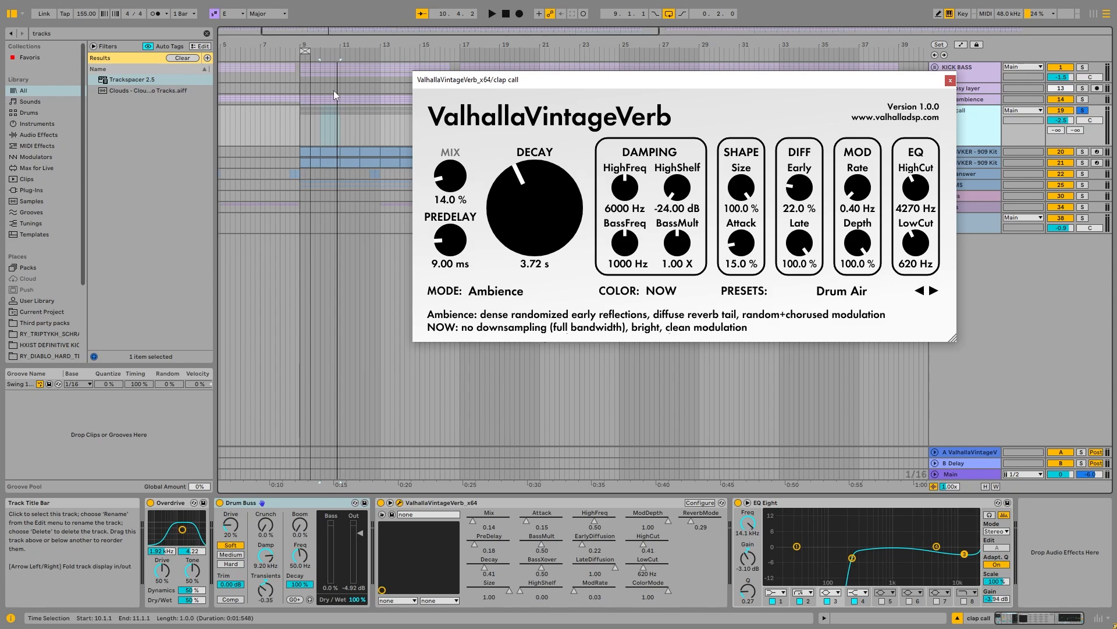
left_click(950, 82)
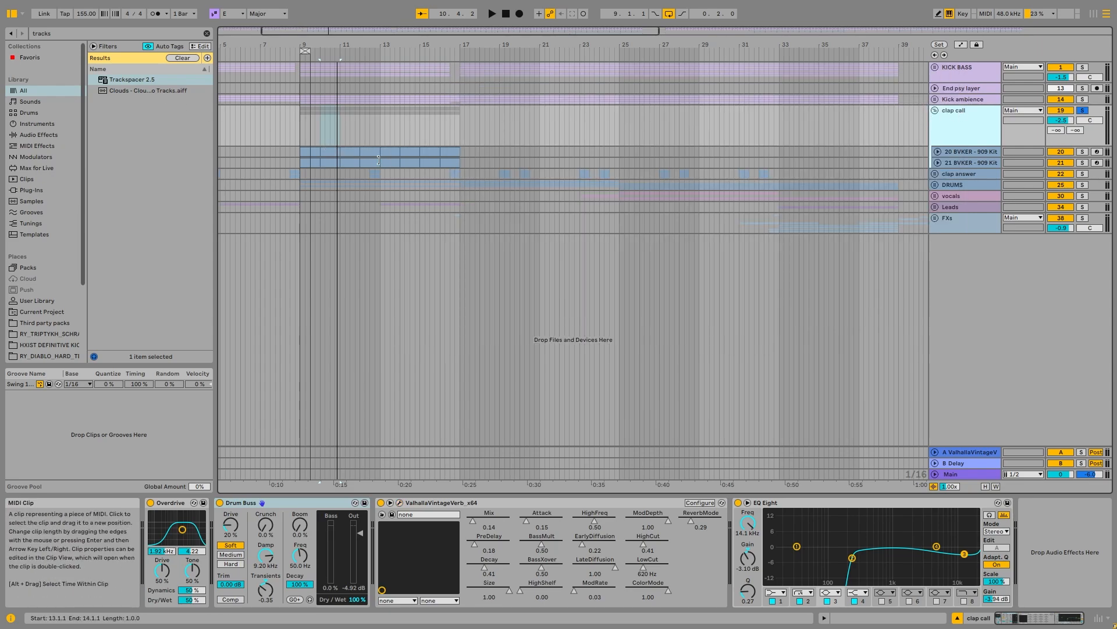
Step: Select the BVKER 909 snare clip at bar 11 and fold the clap call group
double_click(347, 151)
left_click(980, 136)
left_click(934, 110)
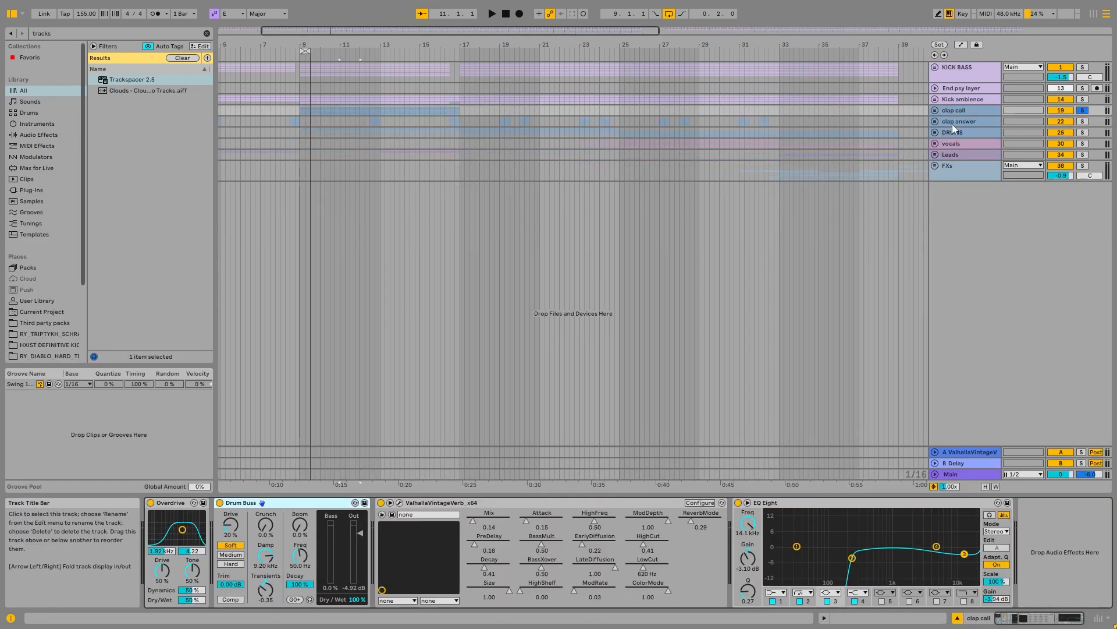
Step: Solo and unfold the clap answer group, unfold clap 1 and play its clip at 12.3.1
left_click(952, 124)
key("s")
left_click(935, 122)
scroll(376, 160, "up", 5)
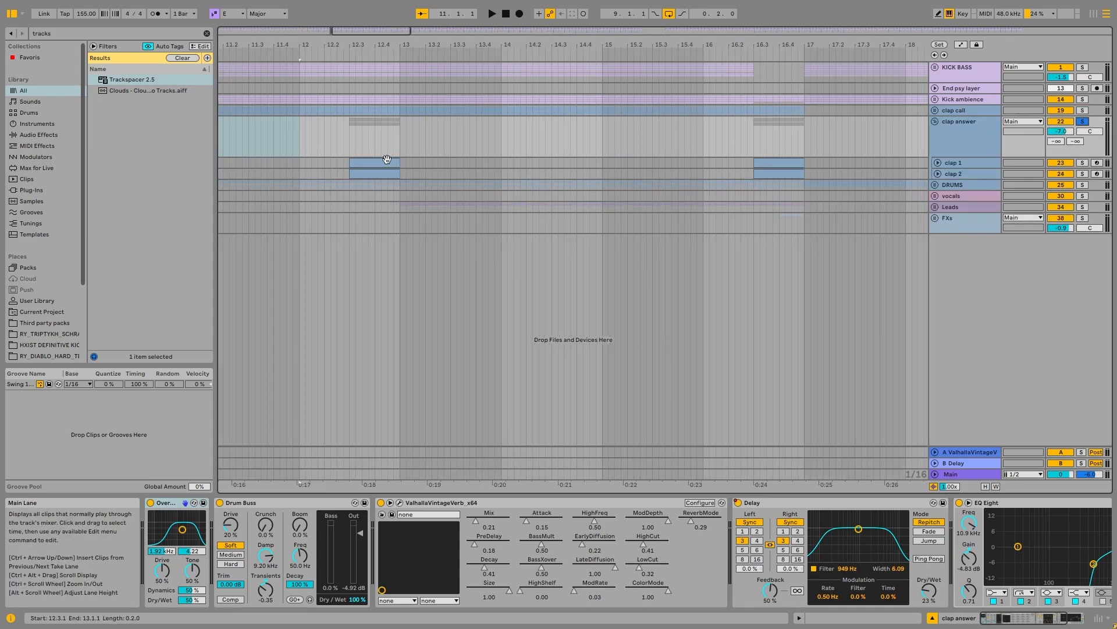
left_click(387, 161)
left_click(937, 163)
key("space")
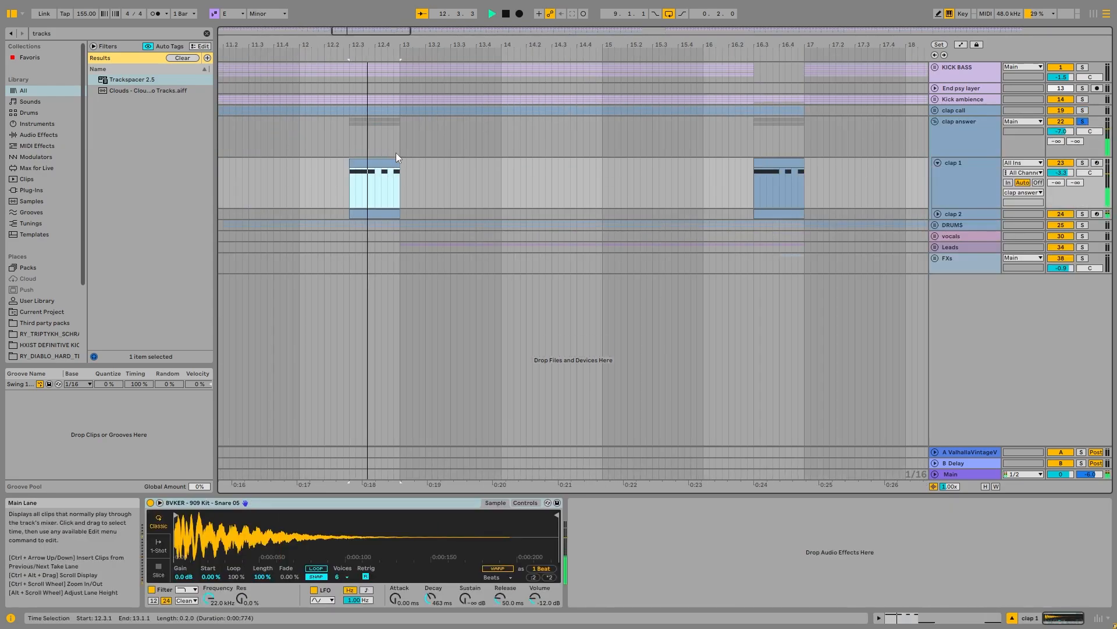
Step: Audition the clap 1 clips at bars 57 and 61, adding a solo on the clap call group before the second
scroll(709, 173, "down", 10)
left_click(720, 167)
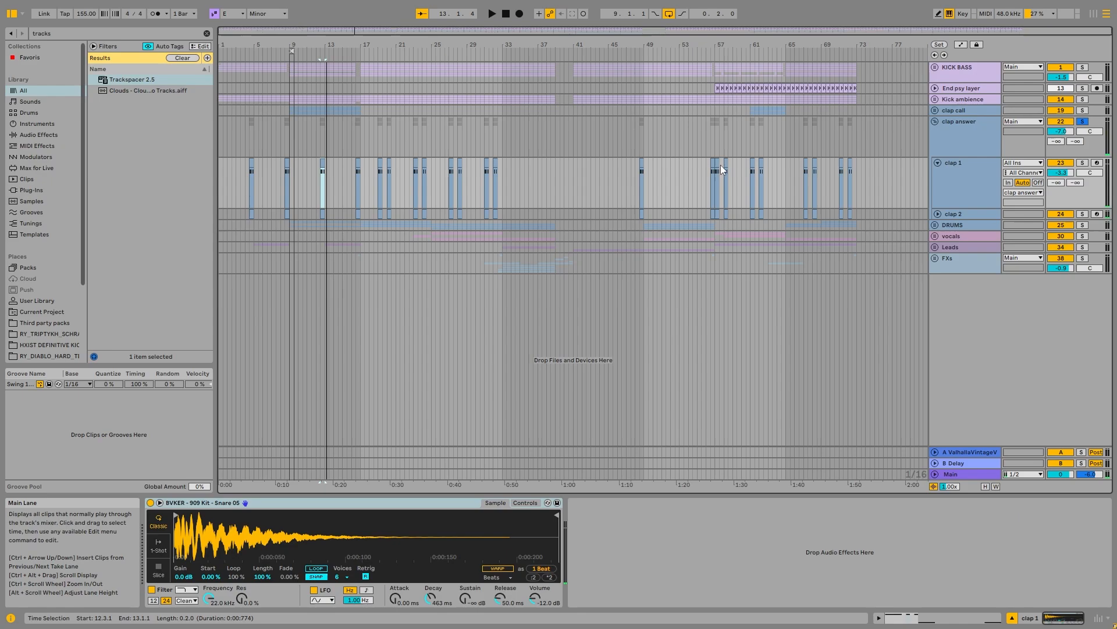
scroll(720, 165, "up", 10)
scroll(785, 187, "down", 8)
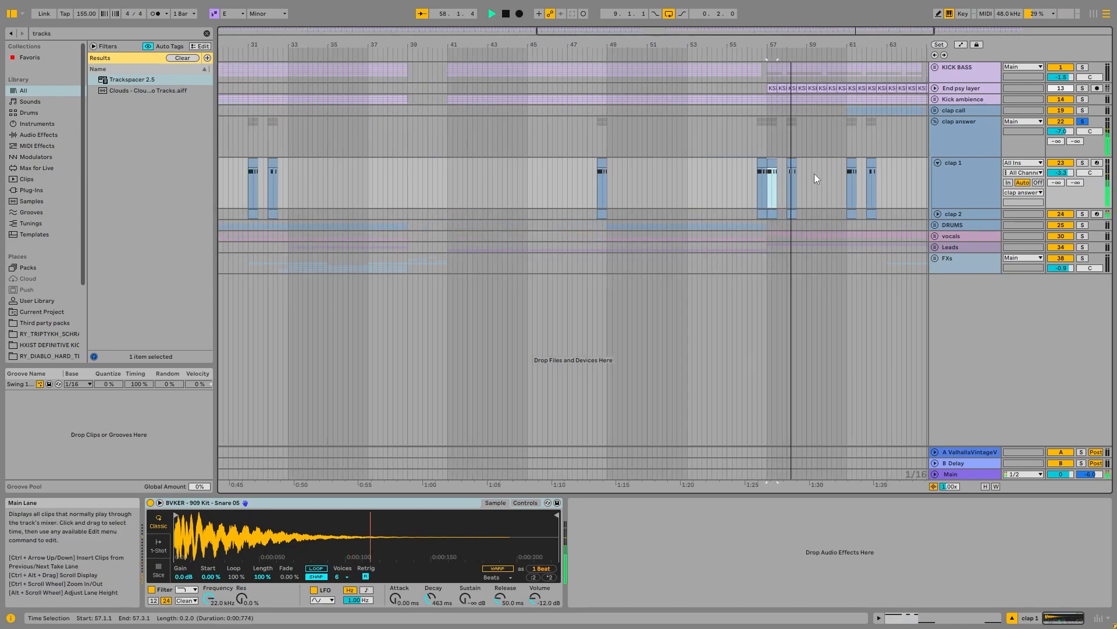
left_click(1083, 110)
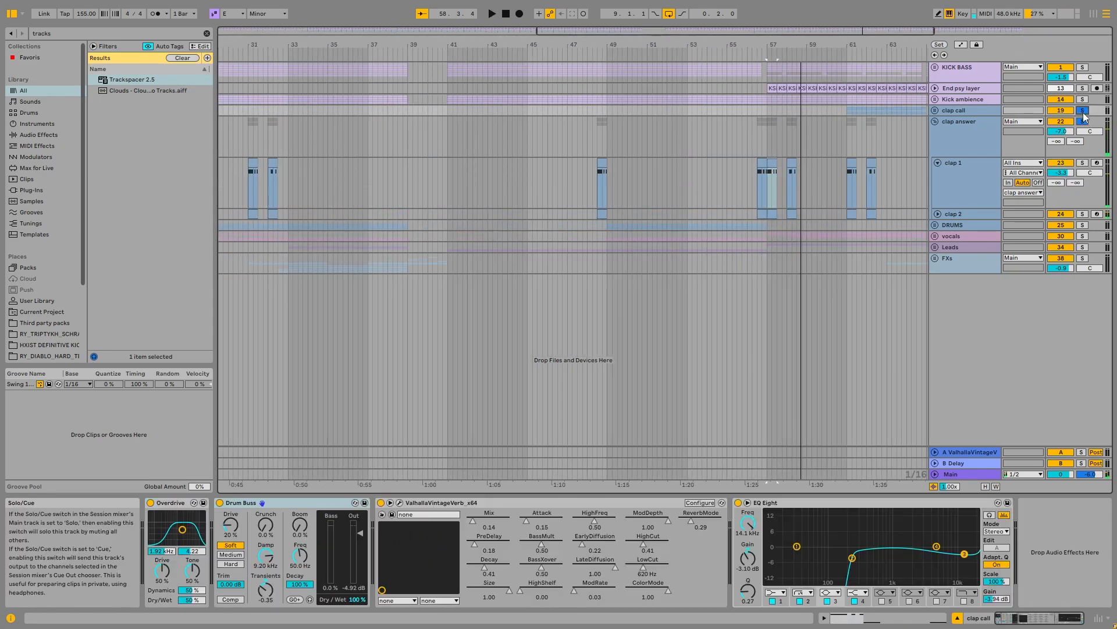
left_click(852, 175)
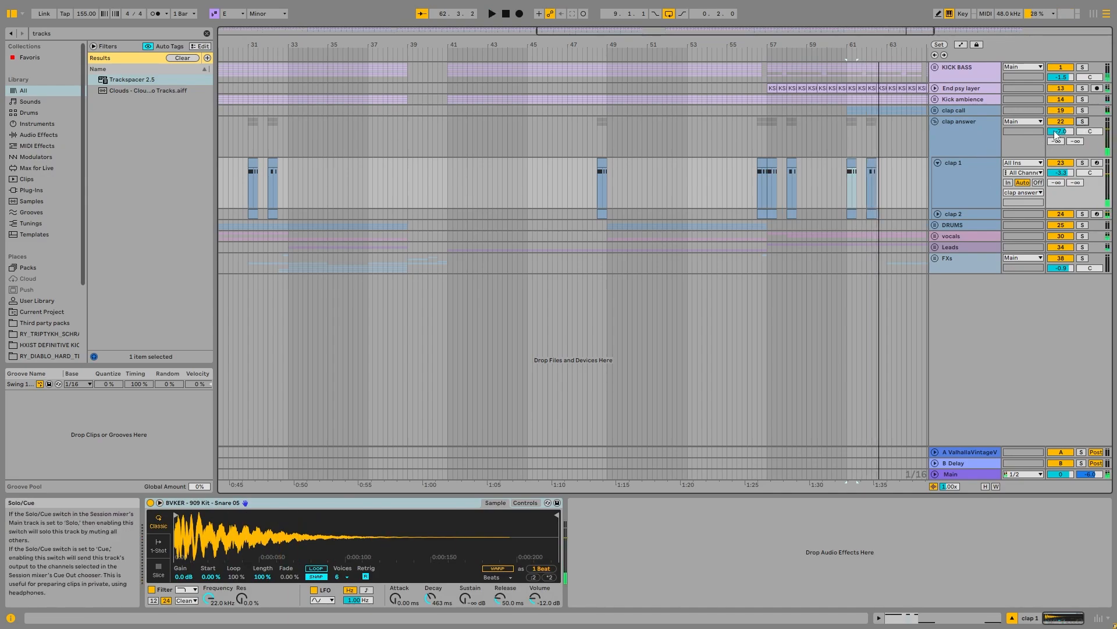
Step: Inspect the clap 1 sampler and the device chain of the clap answer group
left_click(969, 177)
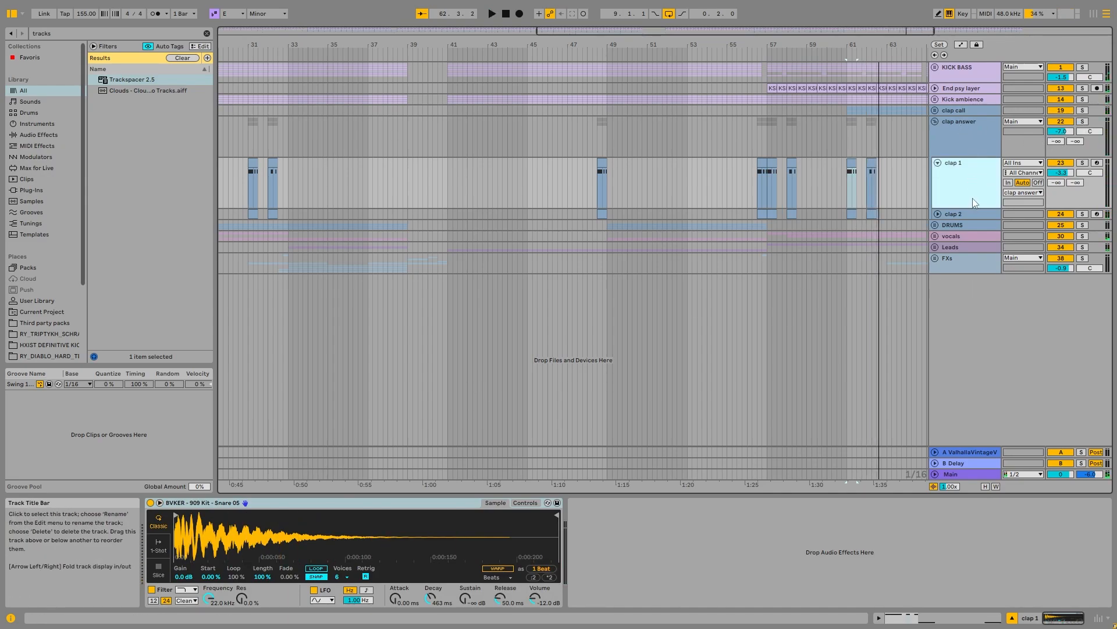
key("Up")
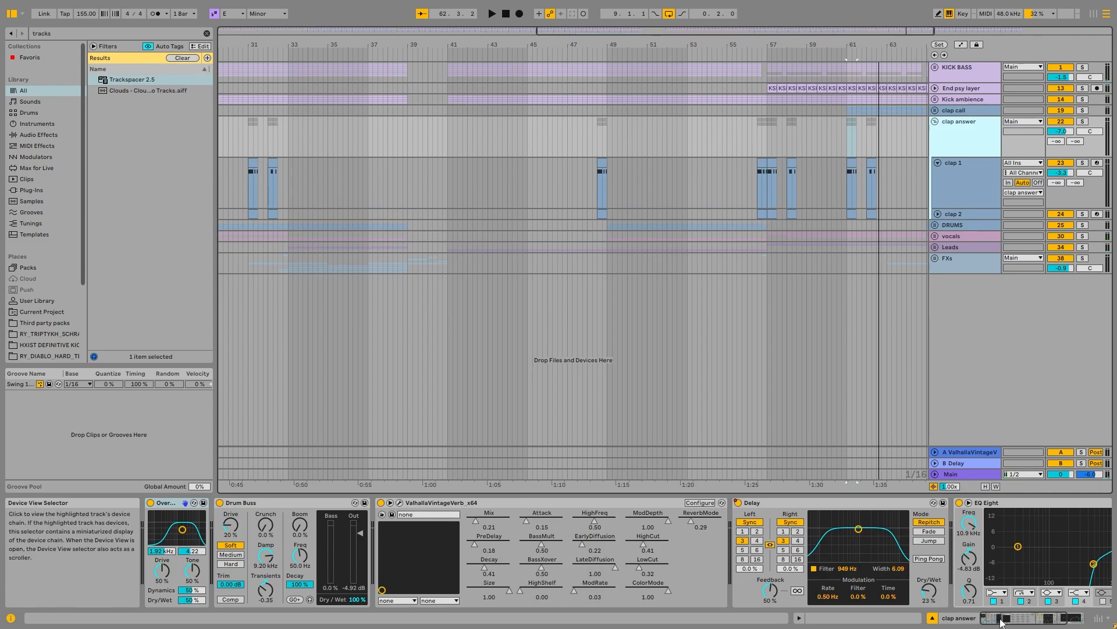
left_click(1072, 619)
left_click(964, 140)
left_click(962, 177)
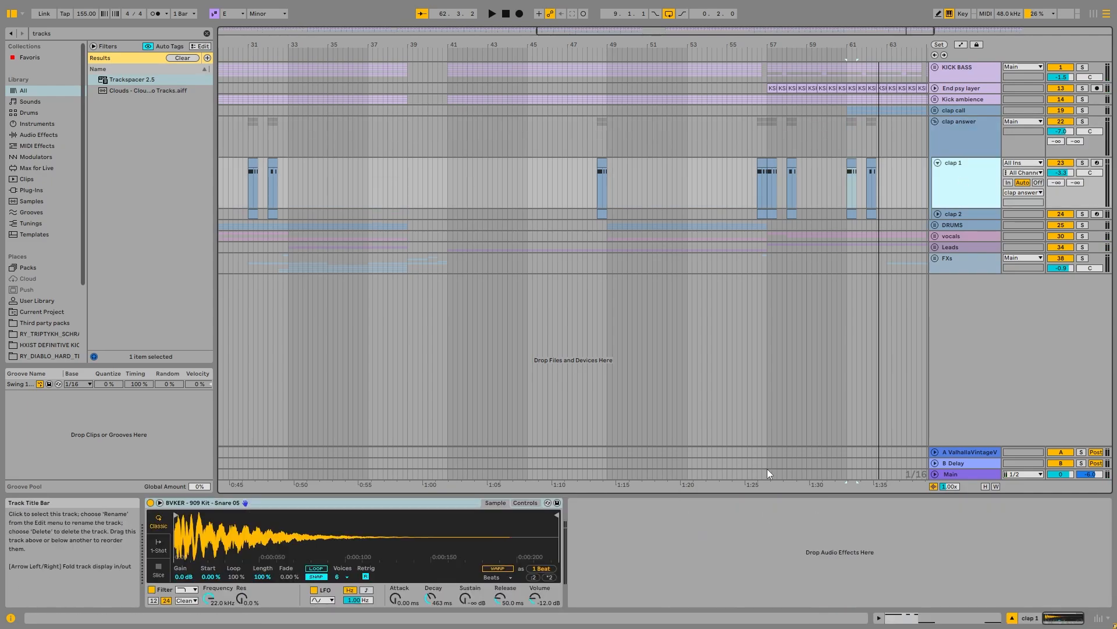
Step: Fold clap 1, review the clap answer chain through to its Delay and EQ Eight, and fold the group
left_click(937, 163)
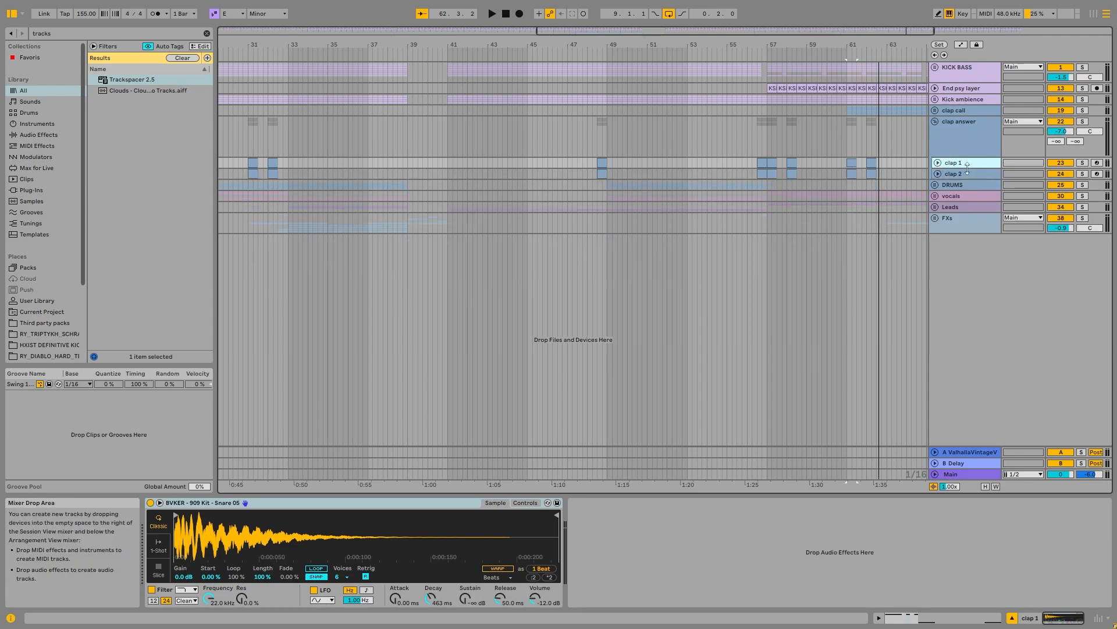
left_click(966, 141)
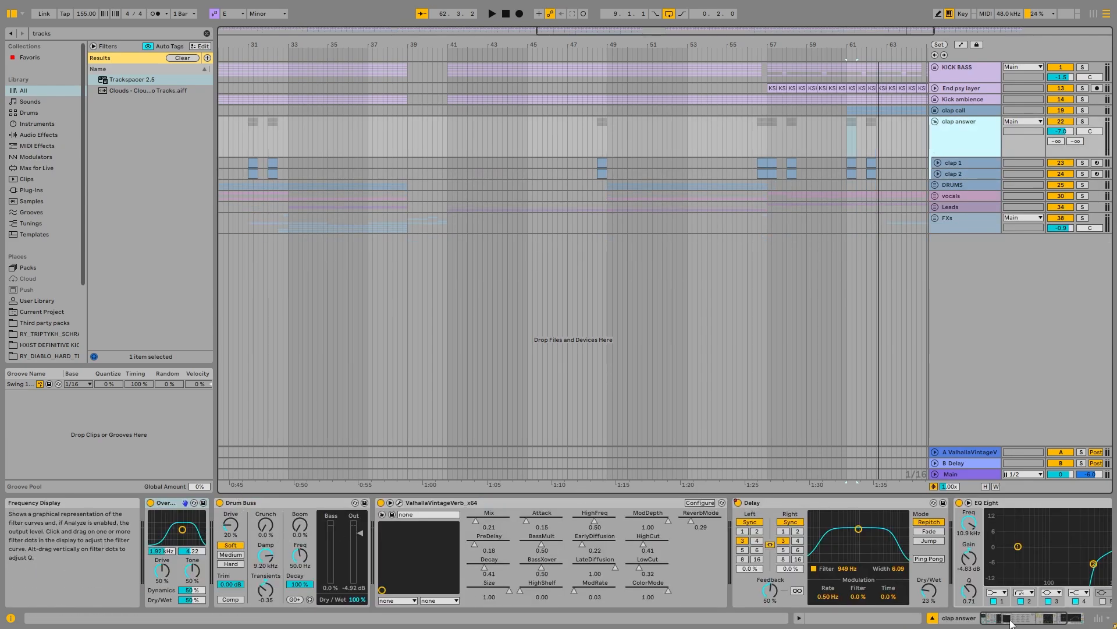
scroll(1079, 599, "right", 3)
left_click(936, 124)
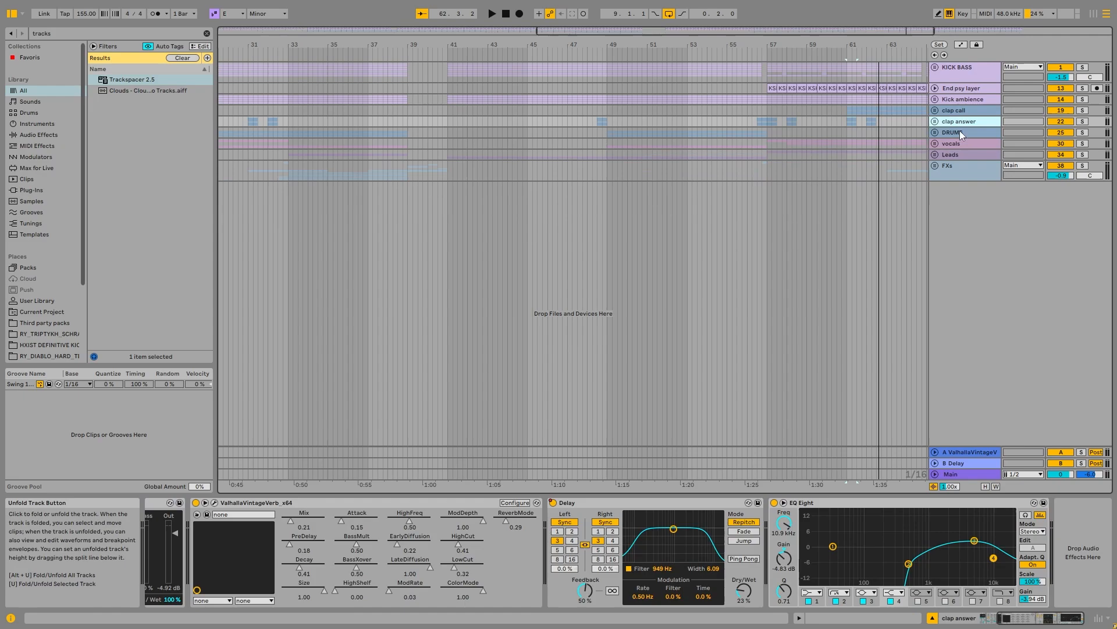
Step: Unfold the DRUMS group, select the first OH clip at bar 9, then unfold and solo that OH track
double_click(959, 133)
scroll(298, 173, "down", 5)
scroll(286, 166, "up", 5)
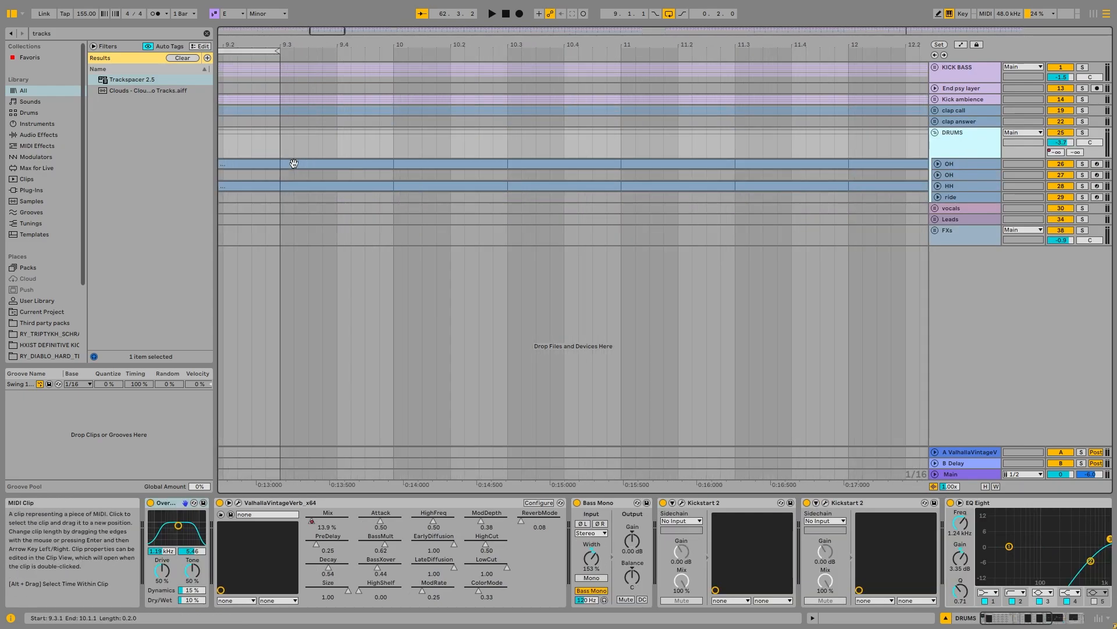
left_click(254, 165)
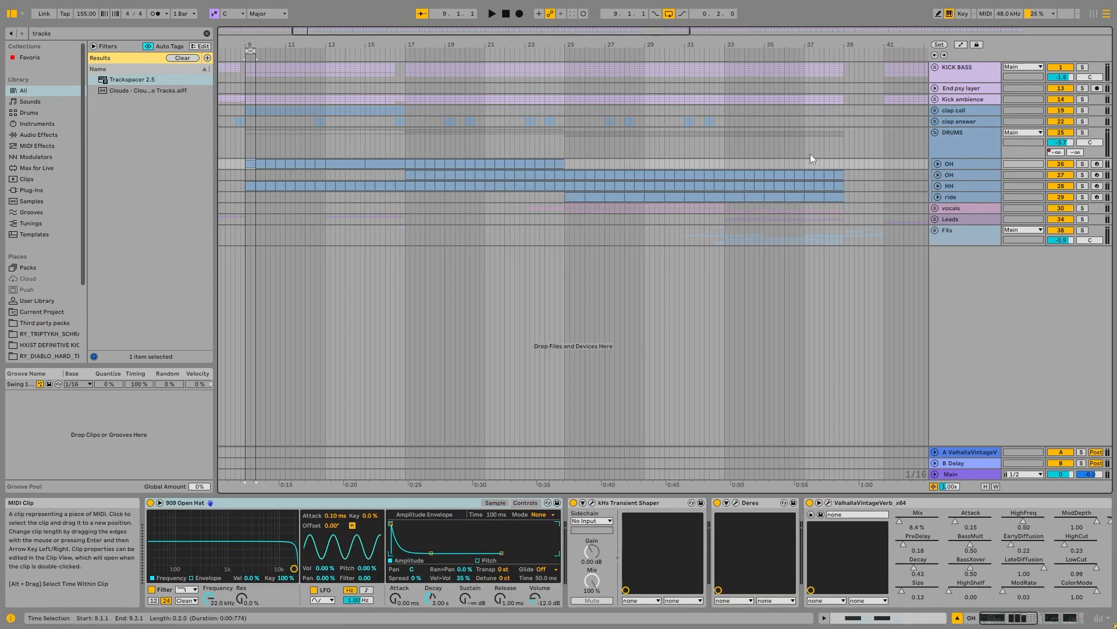
left_click(938, 164)
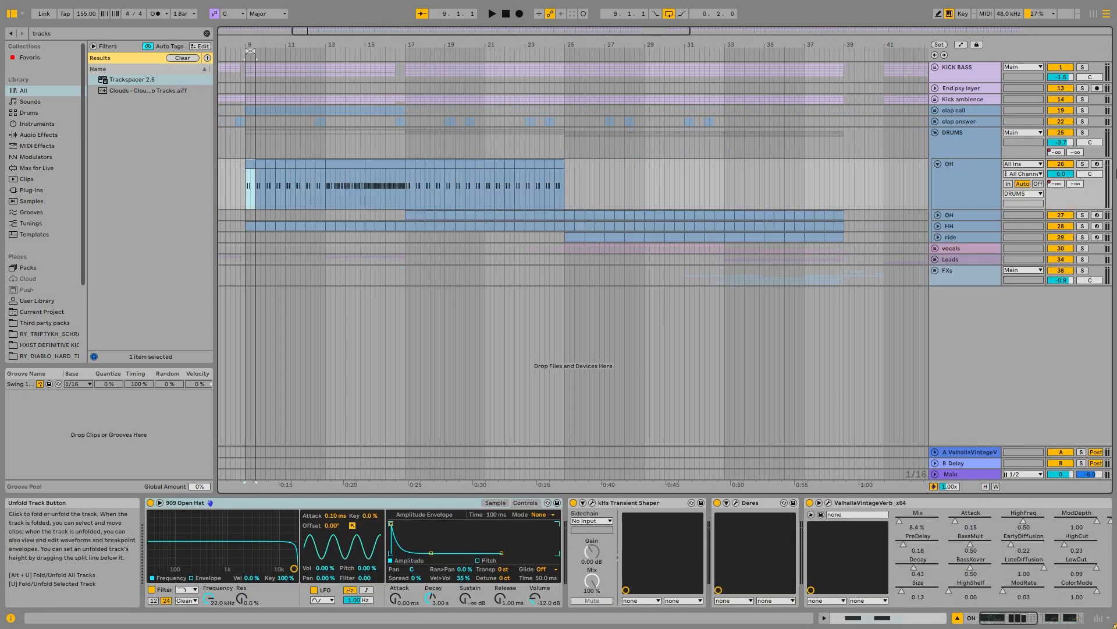
left_click(1083, 165)
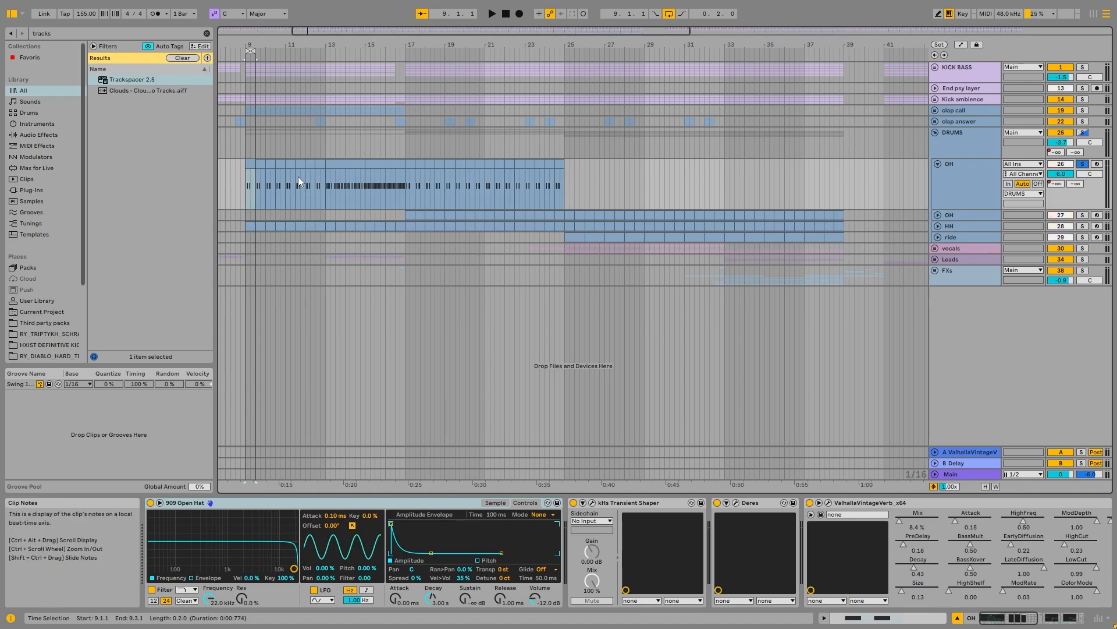
Step: Inspect the sample and control settings of the 909 Open Hat sampler on the soloed OH track
left_click(209, 506)
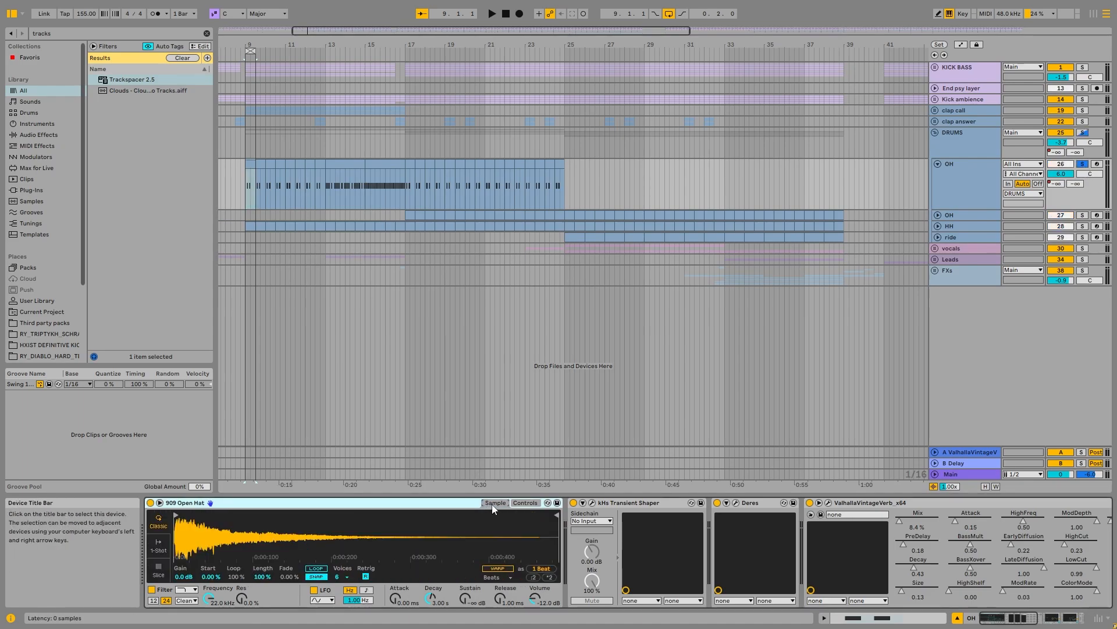
left_click(525, 502)
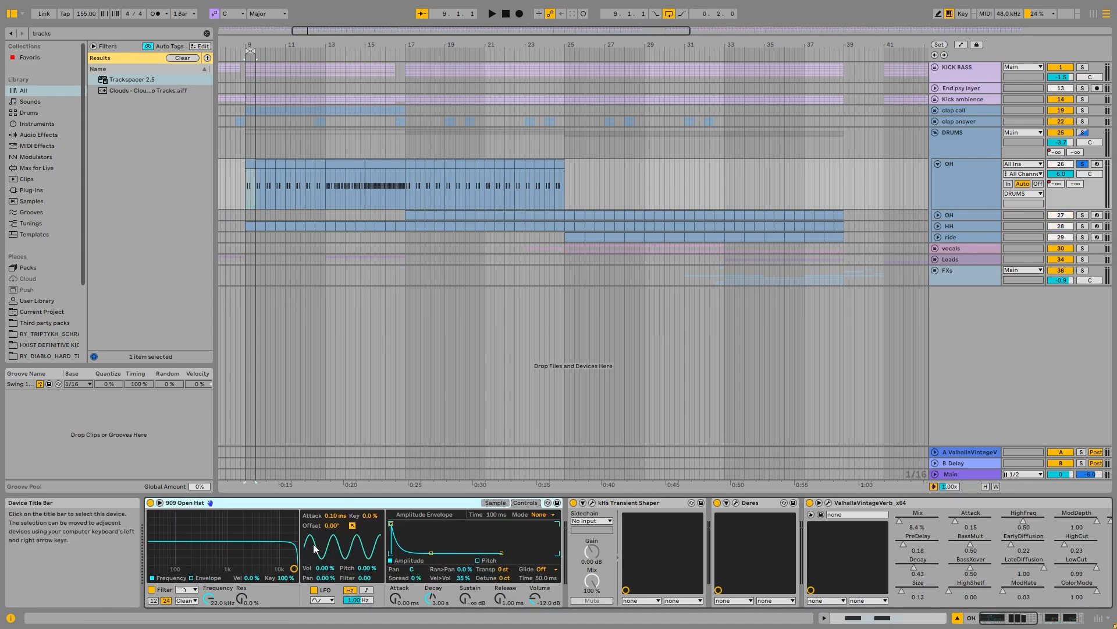
left_click(431, 599)
left_click(494, 506)
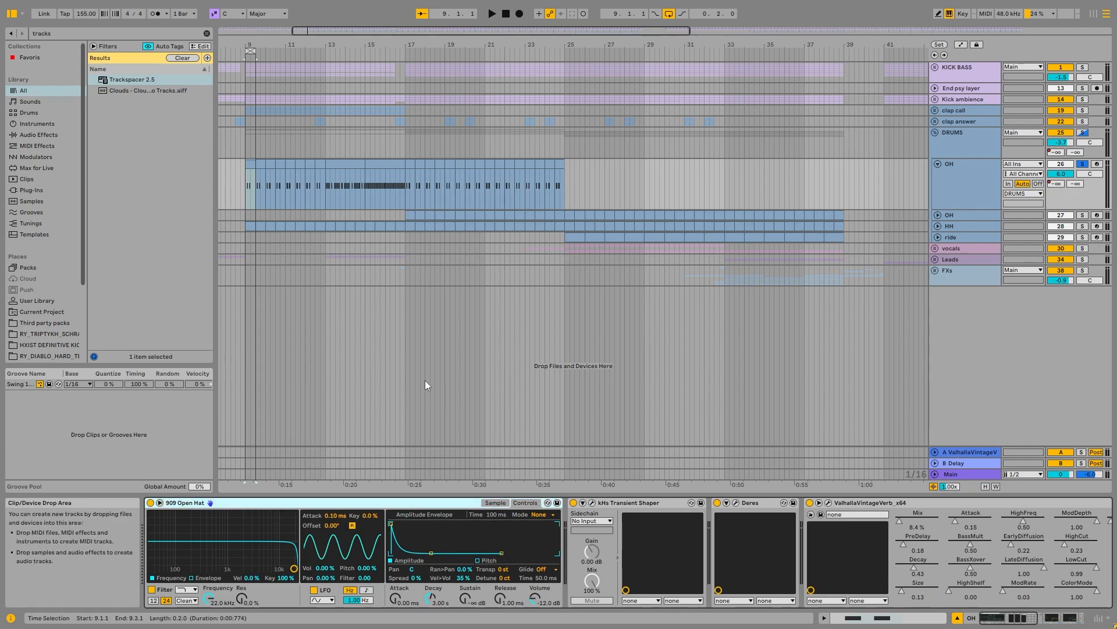
Step: Open the OH clip at 9.3.1 in the note editor and play it
scroll(257, 171, "up", 6)
left_click(311, 163)
double_click(312, 163)
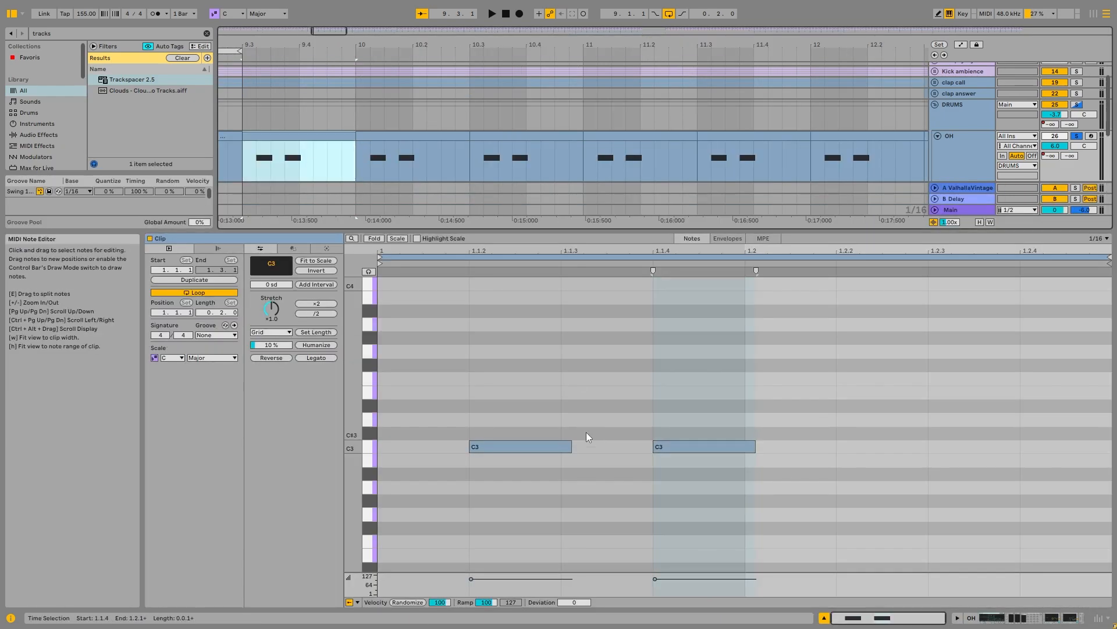
key("space")
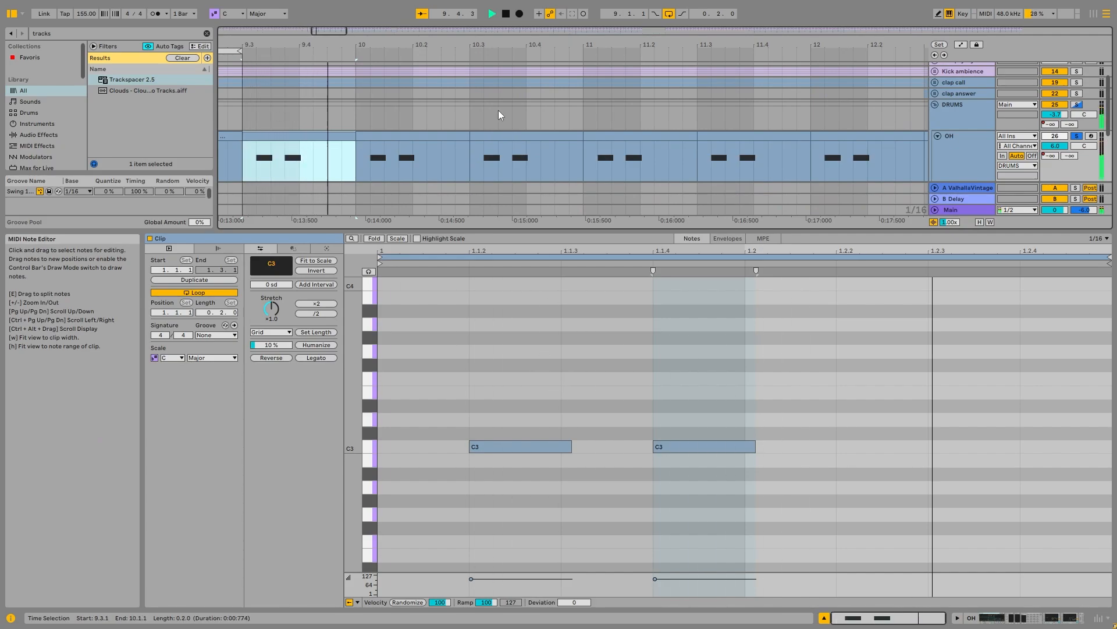
Step: Review and audition the denser OH clips at bars 13 and 15, and stop playback
scroll(498, 110, "down", 5)
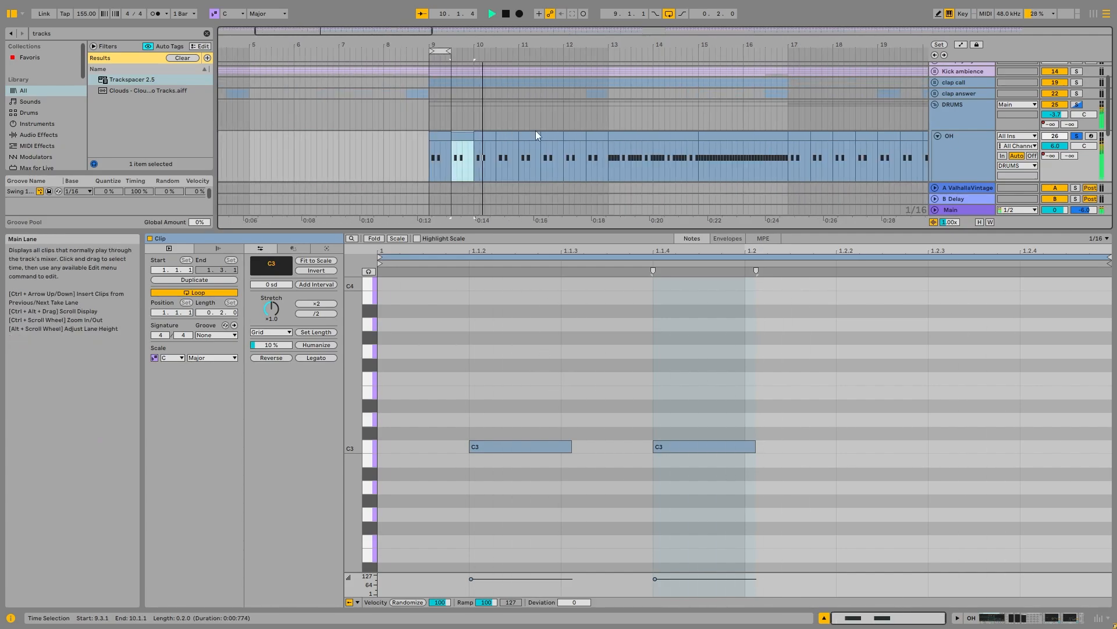
left_click(604, 137)
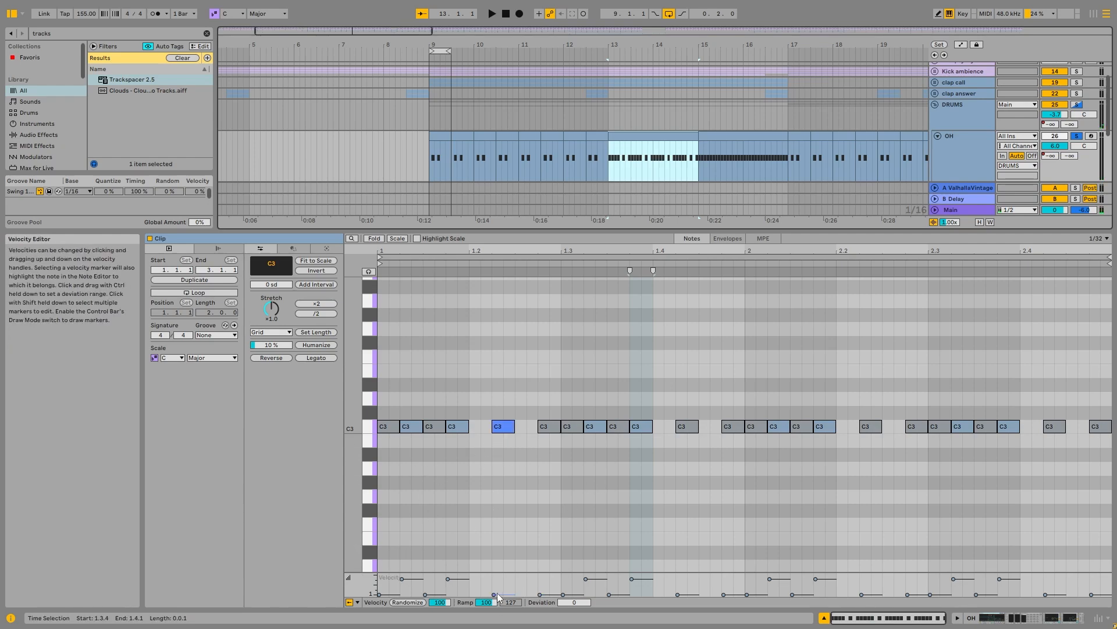
key("space")
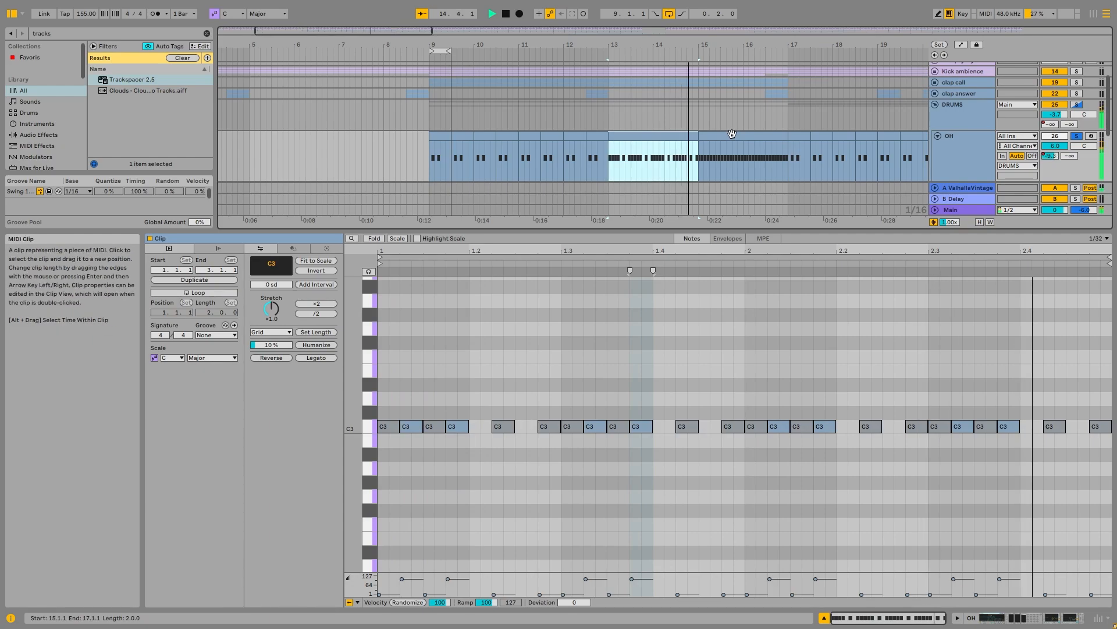
left_click(751, 137)
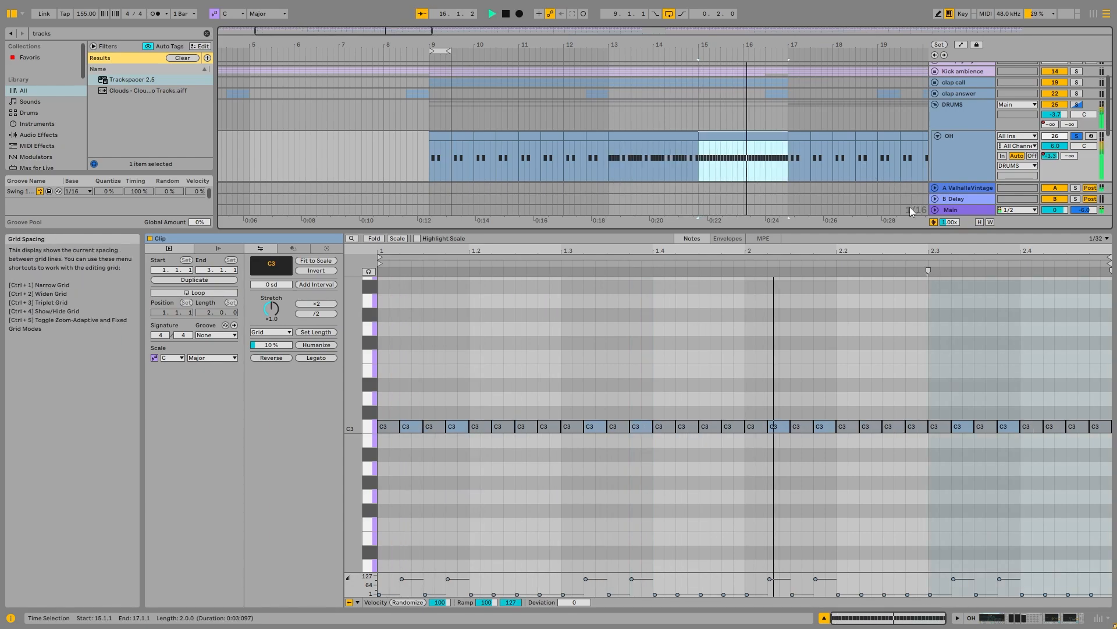
key("space")
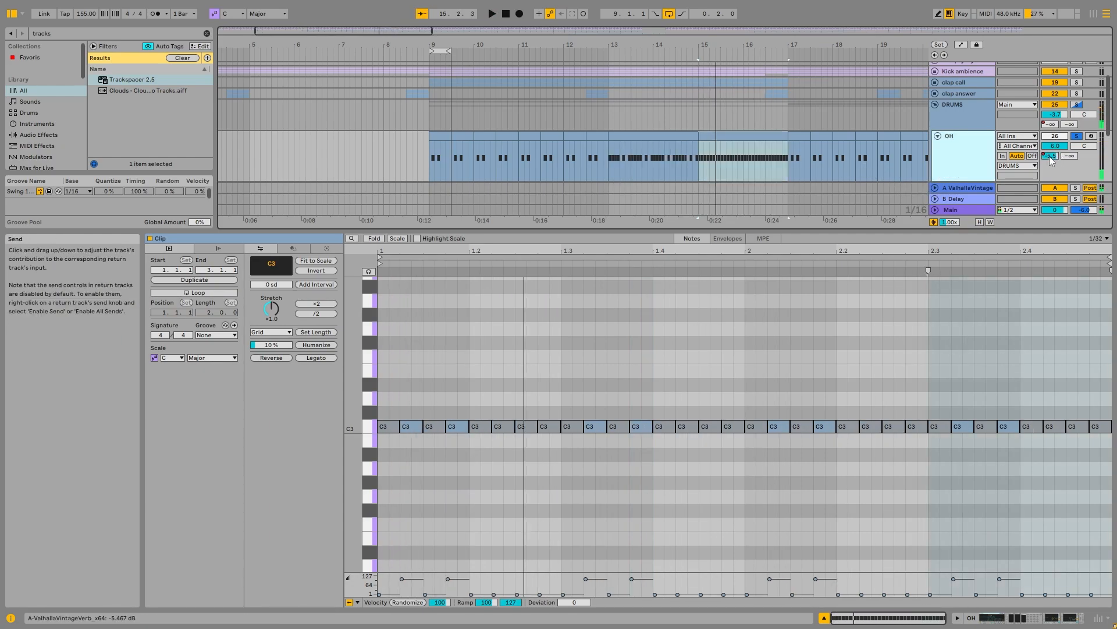
Step: Show the OH track's ValhallaVintageVerb send automation, return to its device chain and place the insert mark at 10.4.3
right_click(1049, 156)
left_click(968, 185)
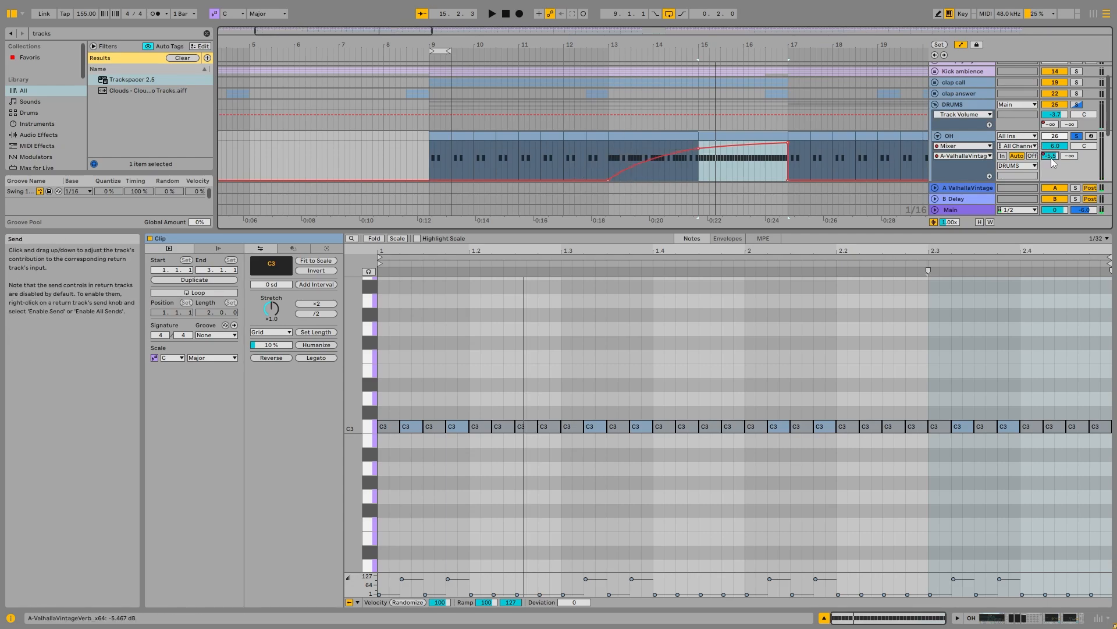
left_click(951, 135)
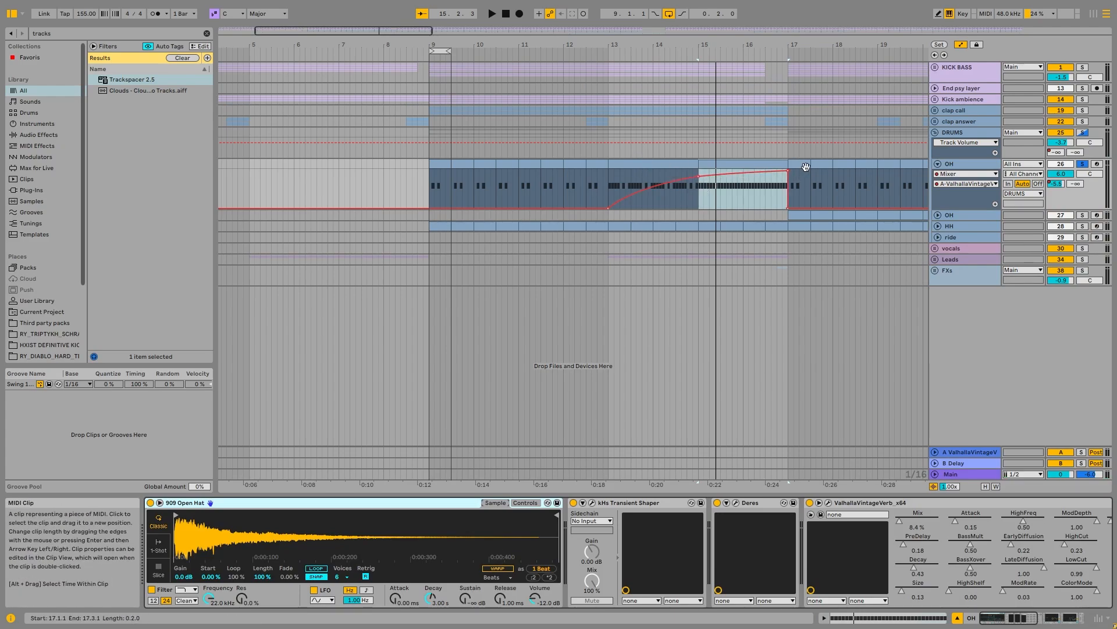
left_click(980, 167)
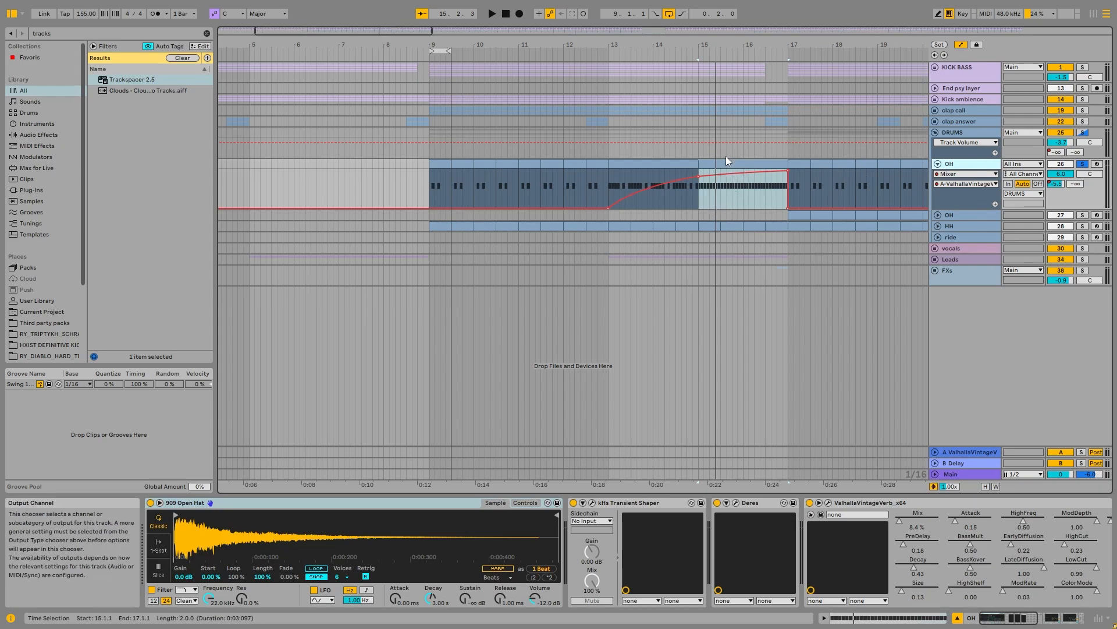
double_click(523, 175)
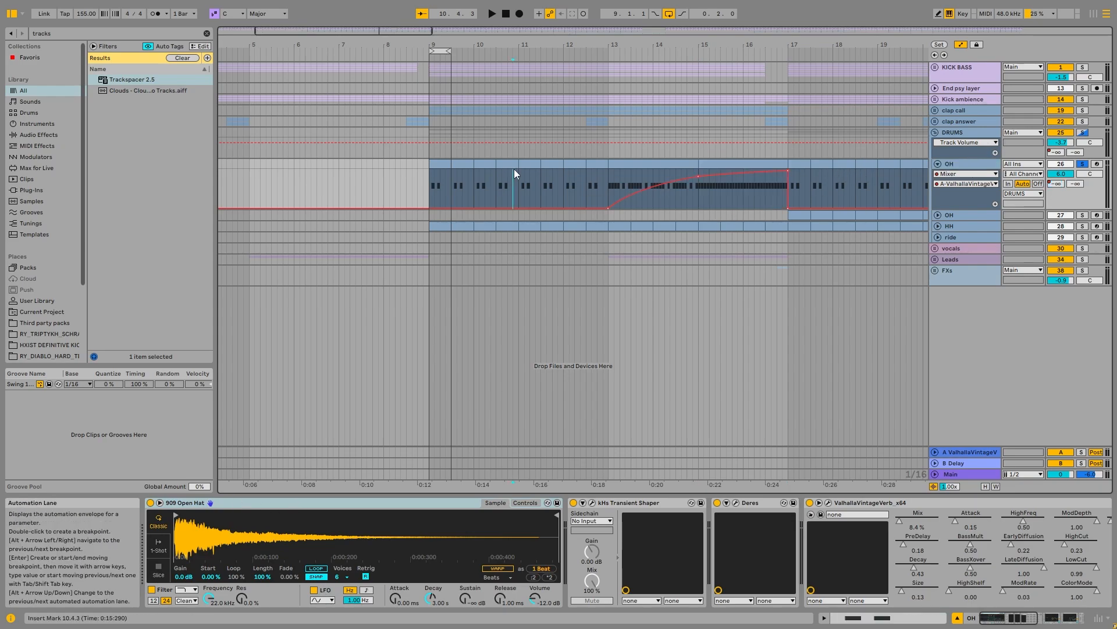
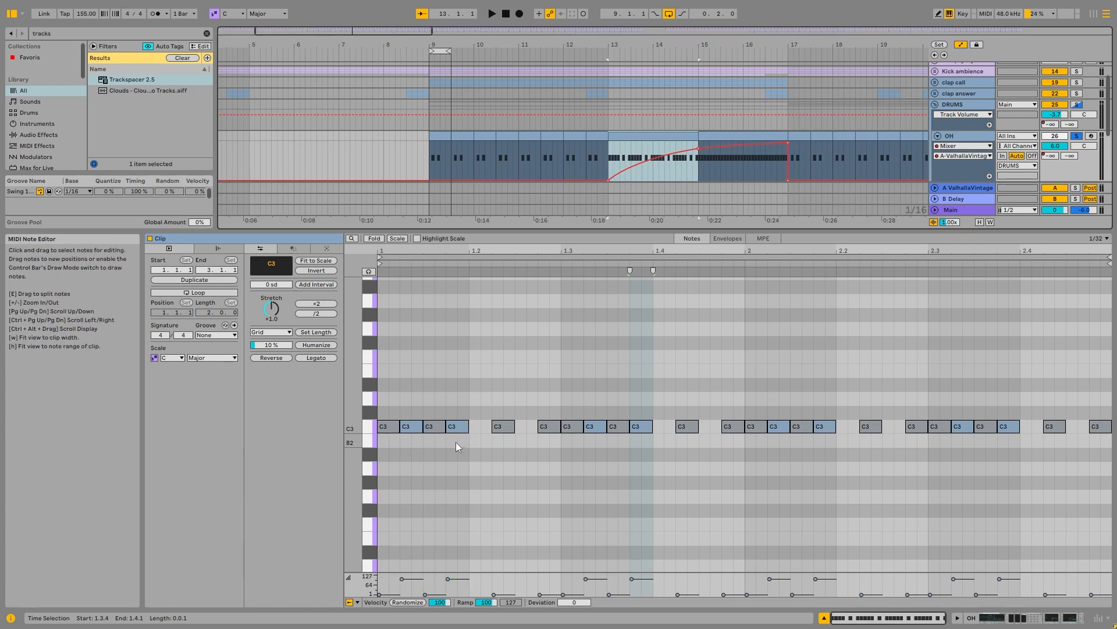
Step: Show the device chain of the first OH track (26) and inspect its kHs Transient Shaper plug-in window
left_click(461, 426)
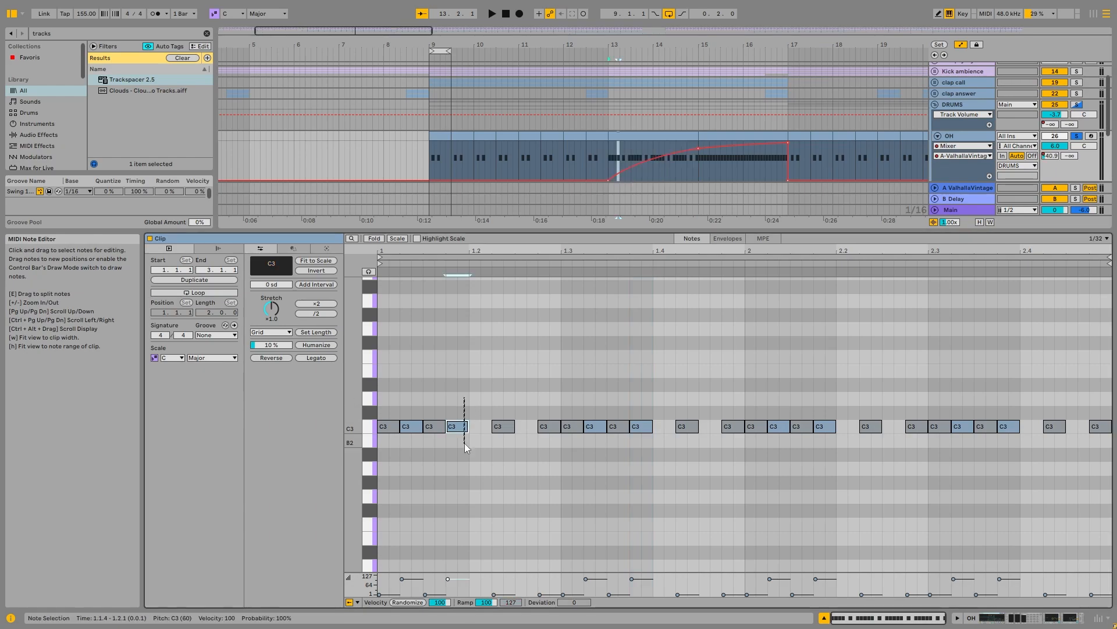
double_click(964, 137)
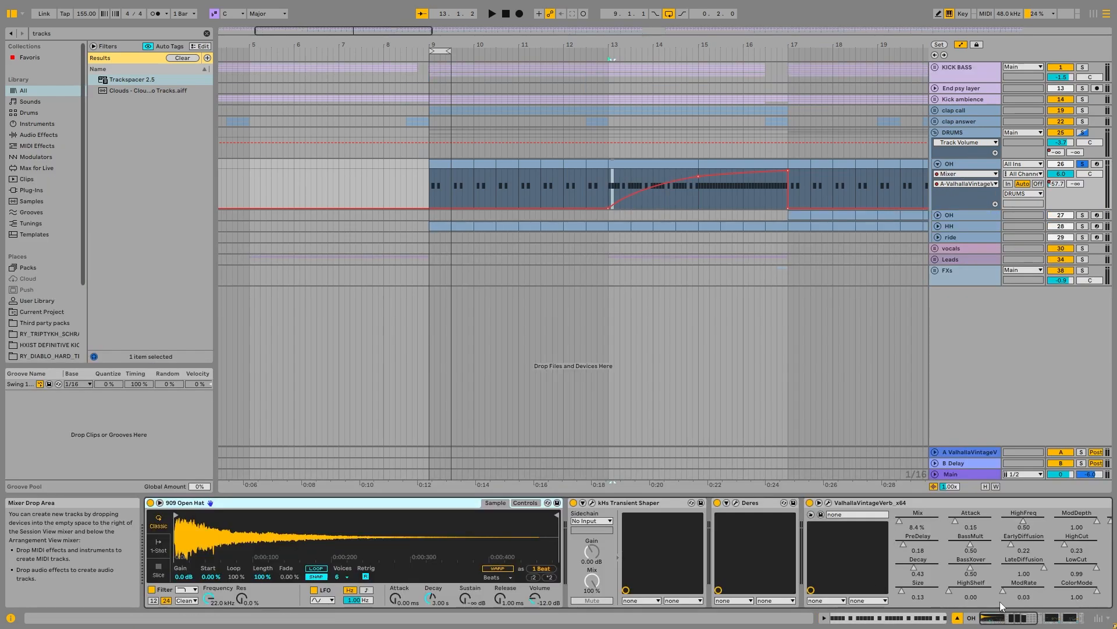
left_click_drag(997, 619, 1013, 623)
left_click(316, 503)
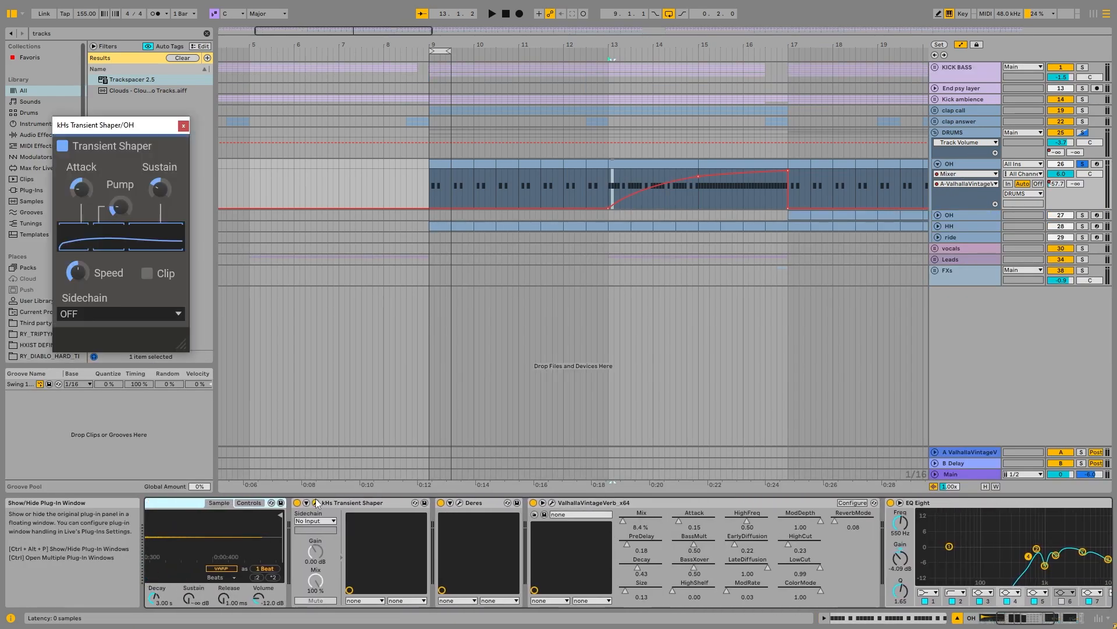
left_click_drag(132, 128, 255, 142)
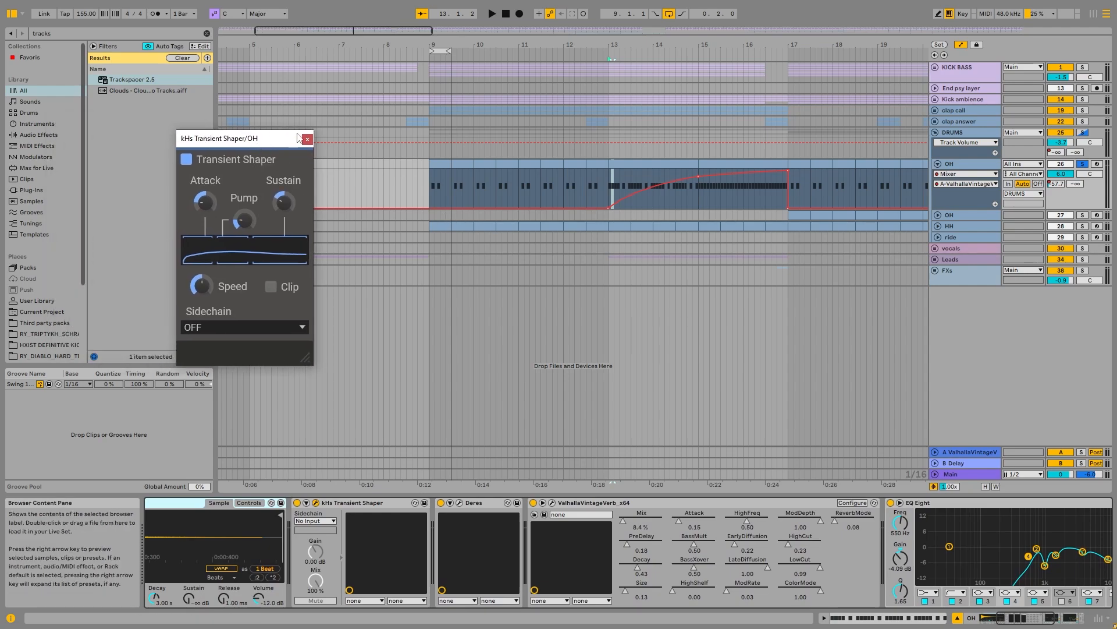
left_click(308, 140)
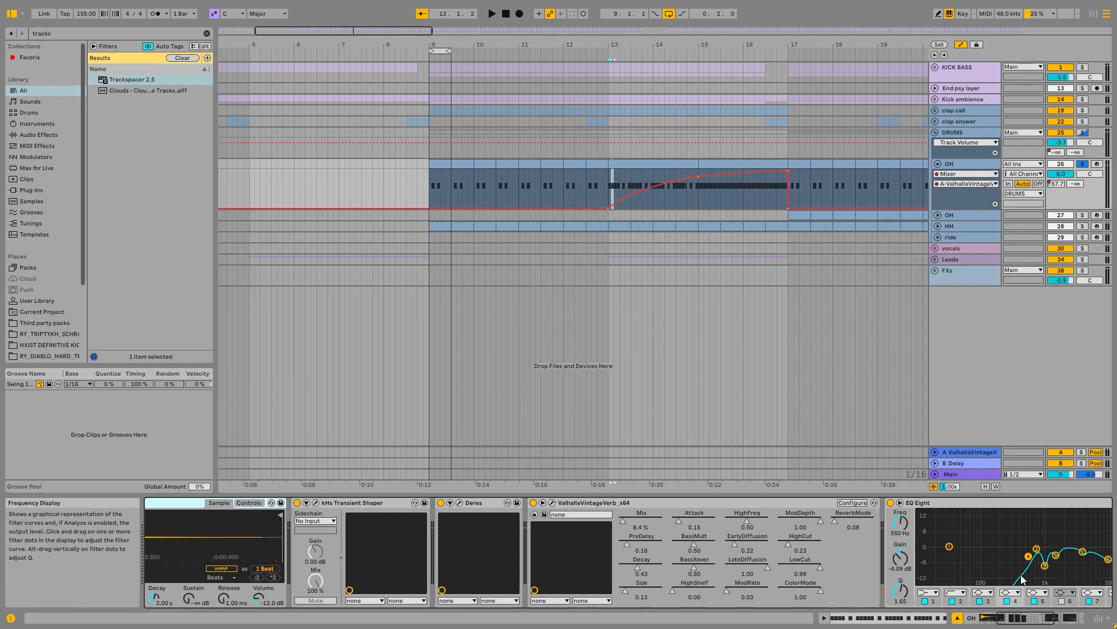
Step: Play the first OH track's clip from bar 13 while bypassing and re-enabling the second EQ Eight
left_click_drag(1044, 621, 1065, 620)
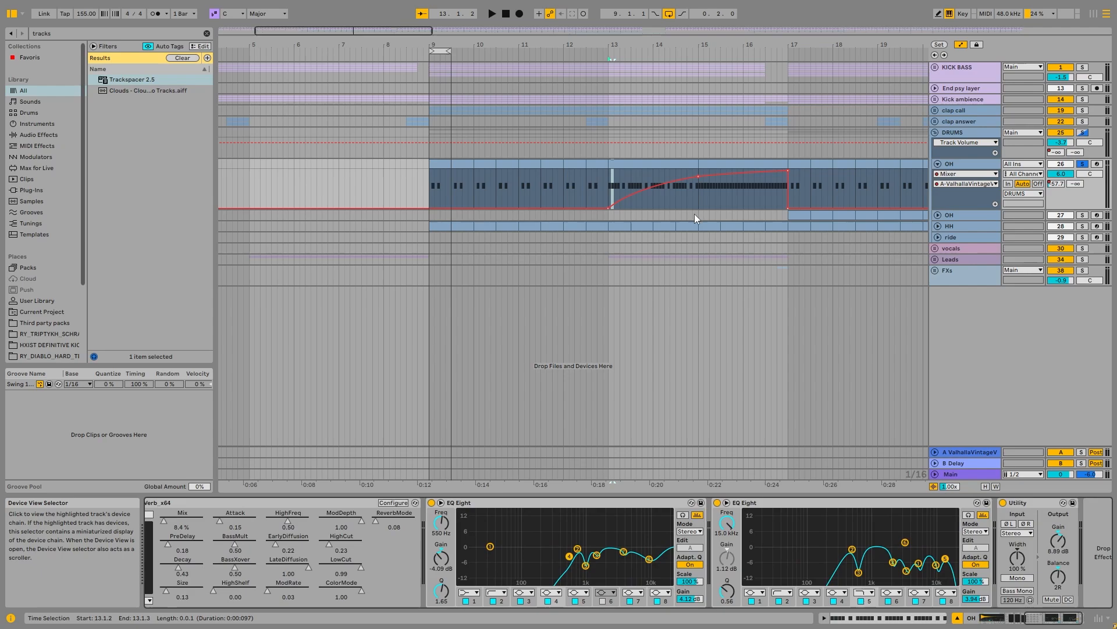
left_click(683, 160)
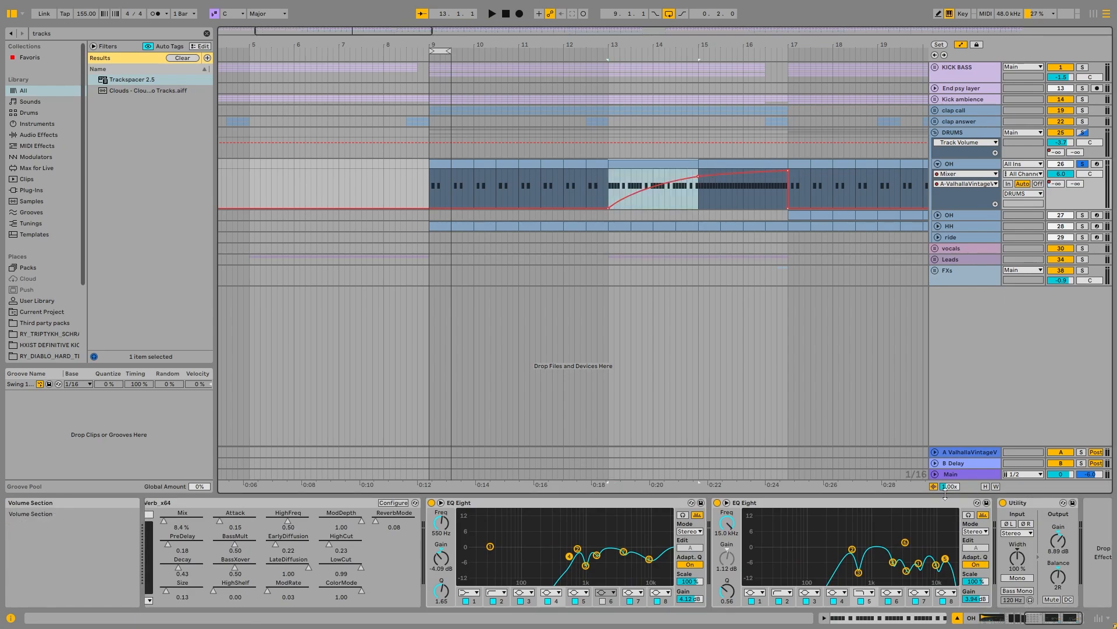
key("space")
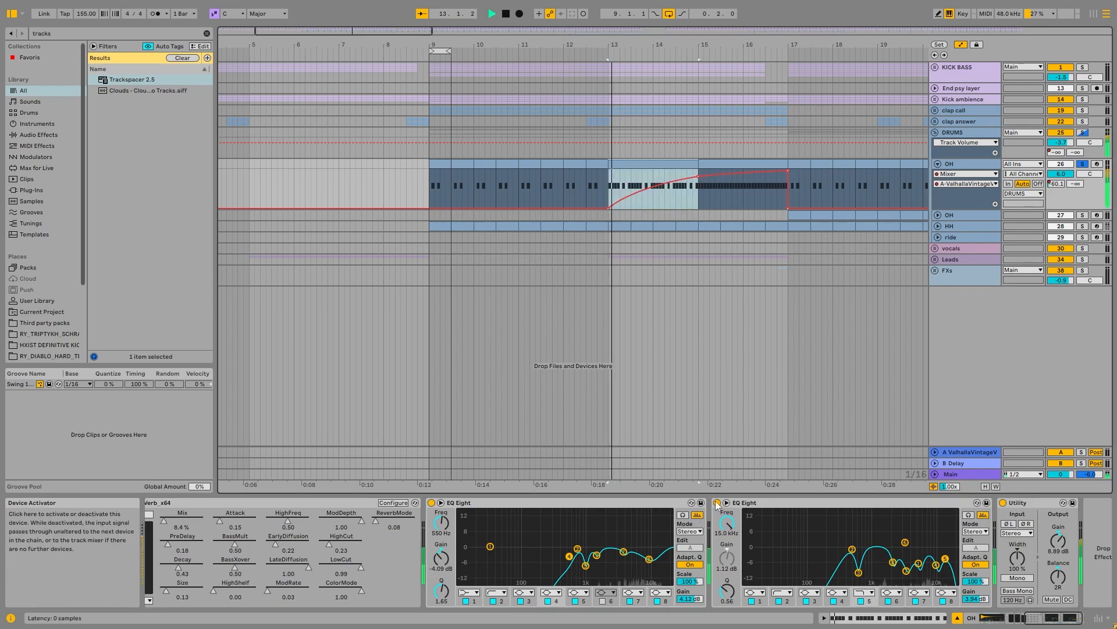
left_click(717, 502)
left_click(717, 503)
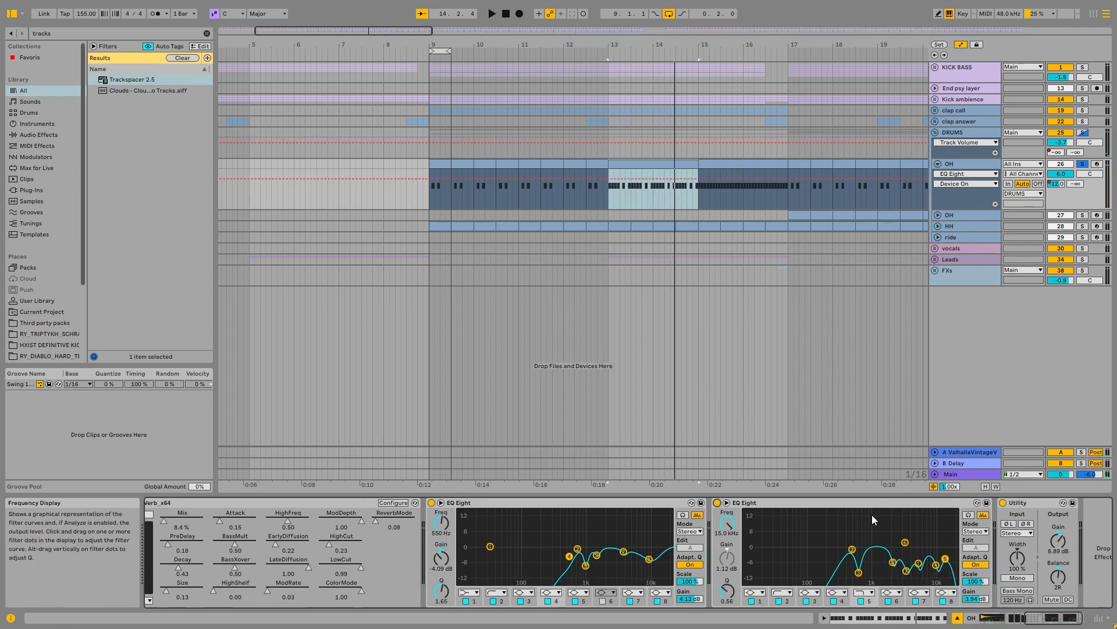
Step: Try boosting band 3 of the second EQ Eight to 11 dB at 630 Hz, undo it, and inspect bands 7 and 4
left_click(923, 530)
left_click_drag(602, 462, 602, 284)
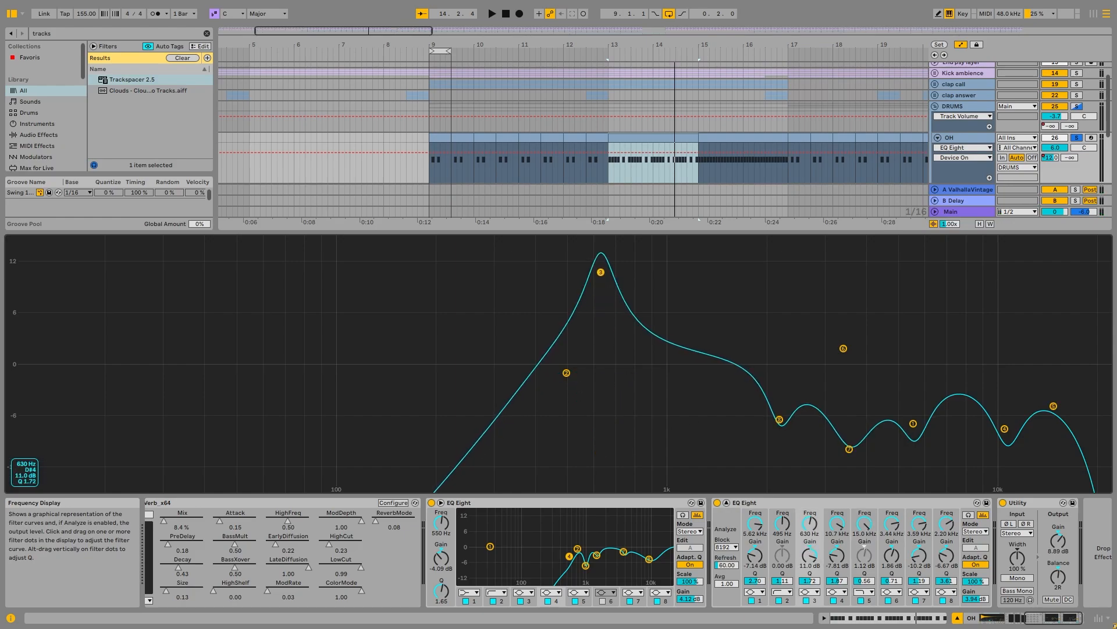
key("ctrl+z")
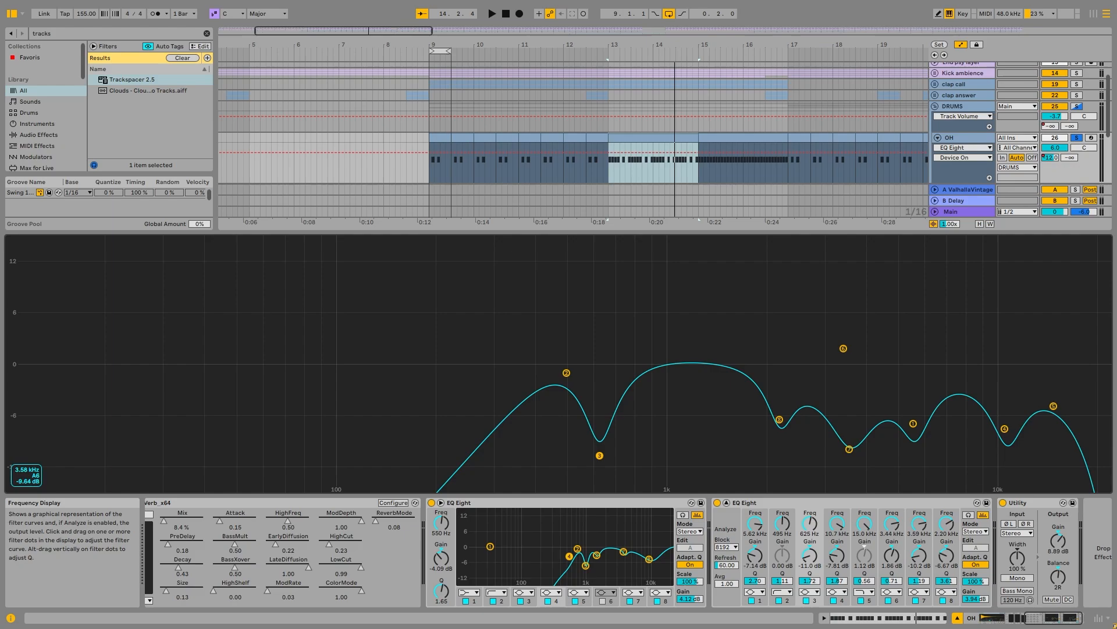
left_click(849, 449)
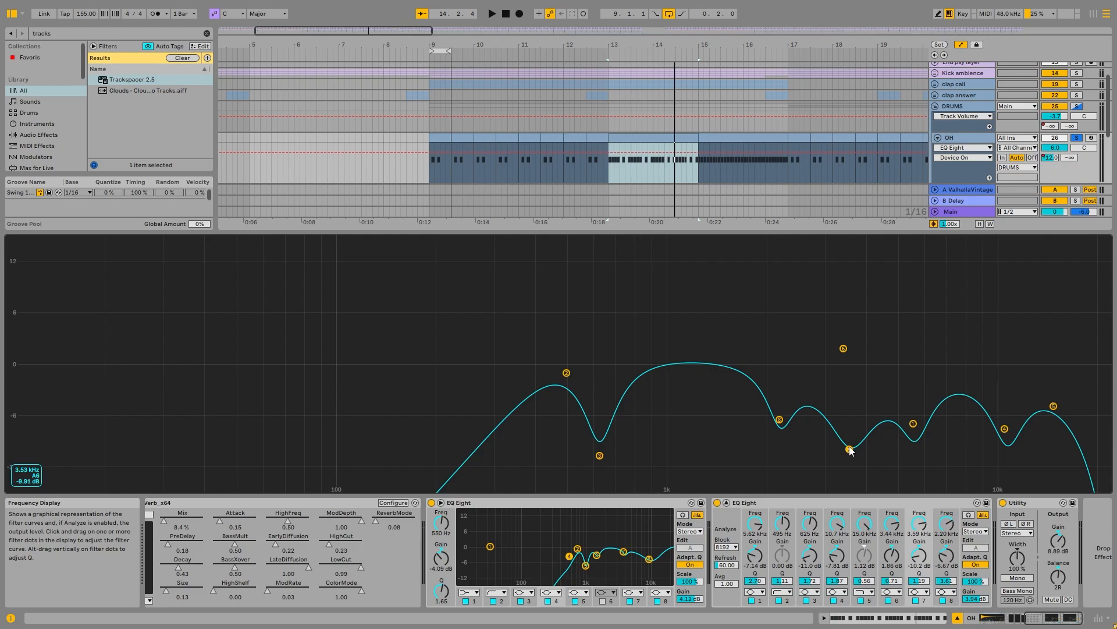
left_click(1004, 428)
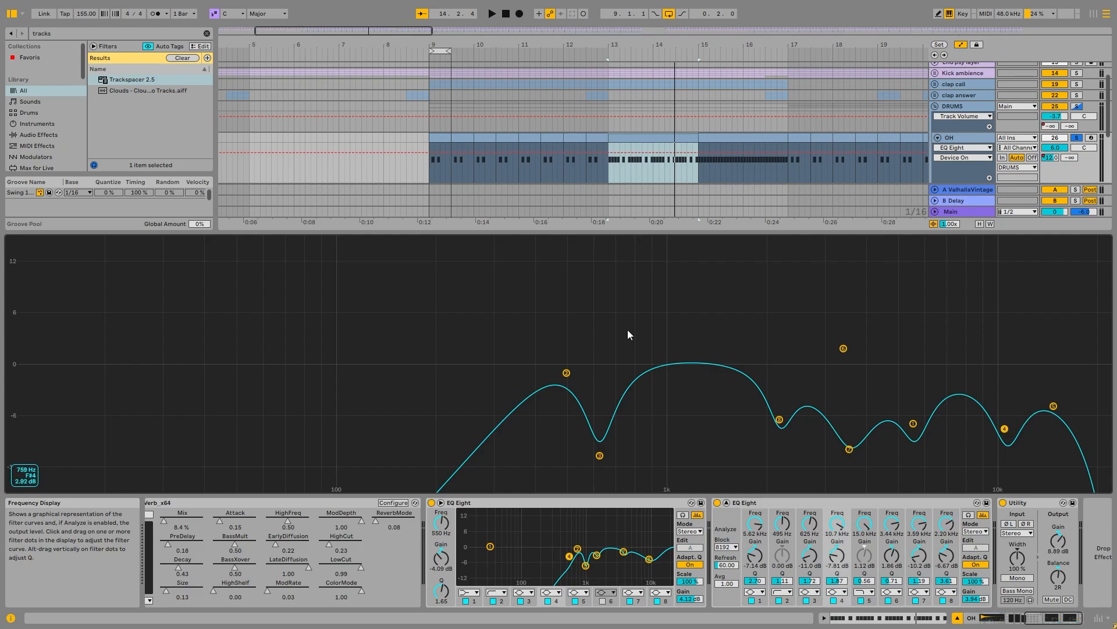
key("Escape")
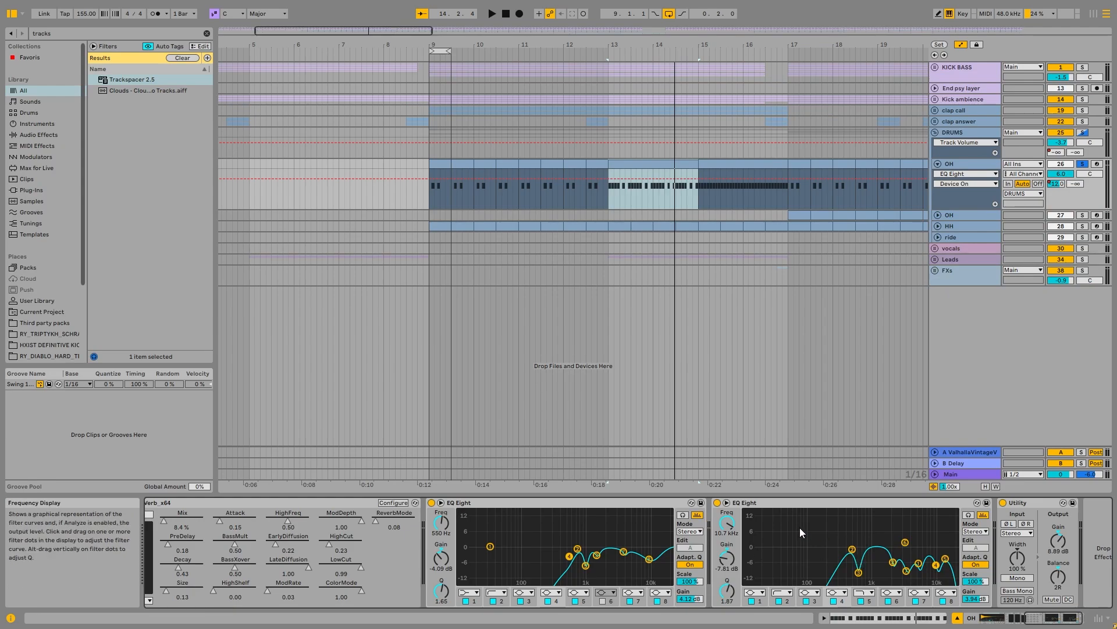
Step: Play the clip with the second EQ Eight's spectrum enlarged, try shifting band 3 to about 638 Hz, and undo the shift
key("space")
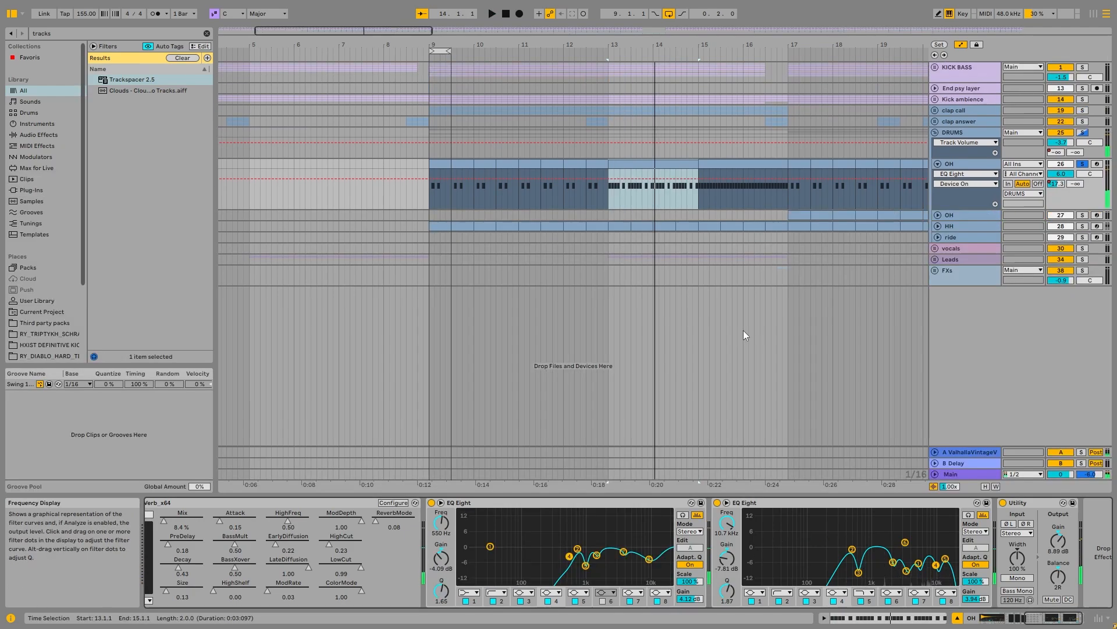
double_click(881, 523)
key("space")
left_click(600, 455)
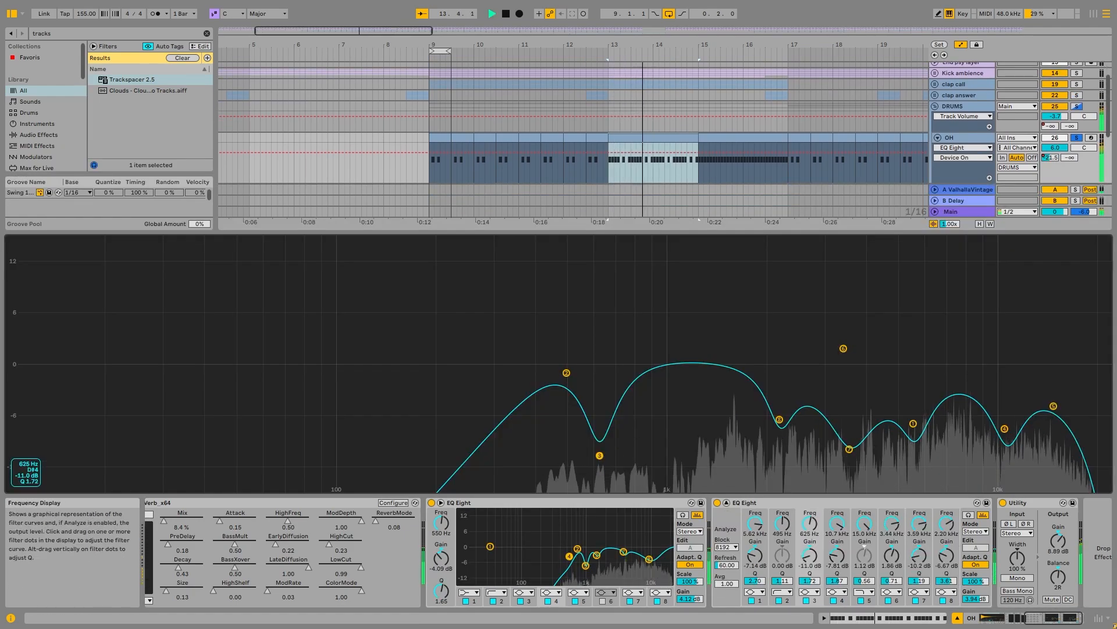
mouse_move(600, 455)
left_mouse_down()
mouse_move(738, 429)
mouse_move(586, 452)
mouse_move(602, 456)
left_mouse_up()
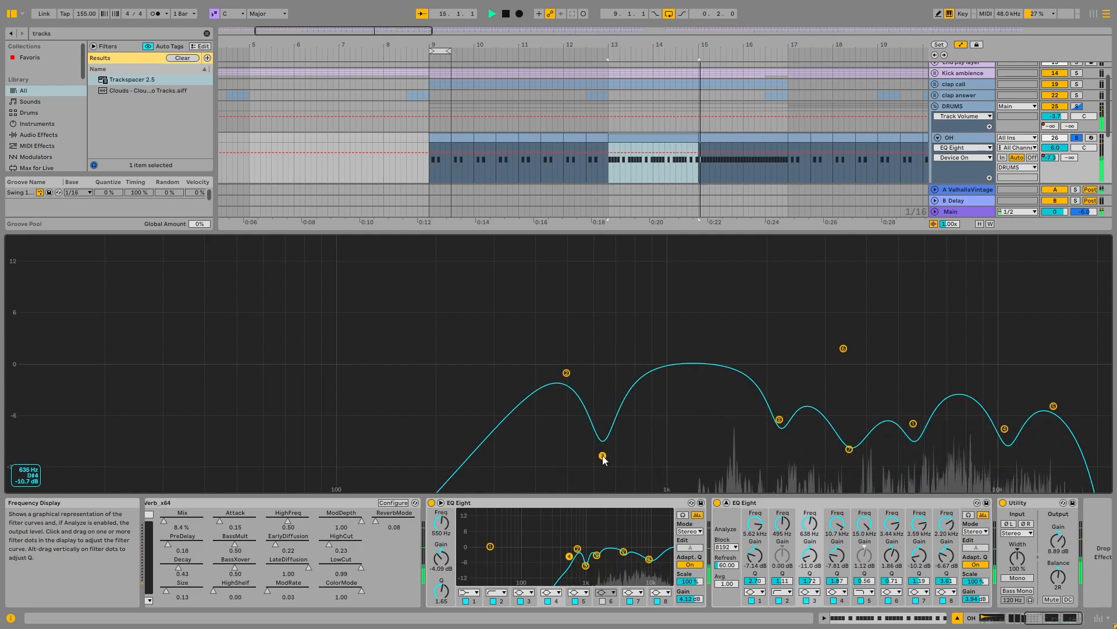
key("ctrl+z")
Step: Select the ValhallaVintageVerb on the first OH track and fold that track
left_click(1051, 617)
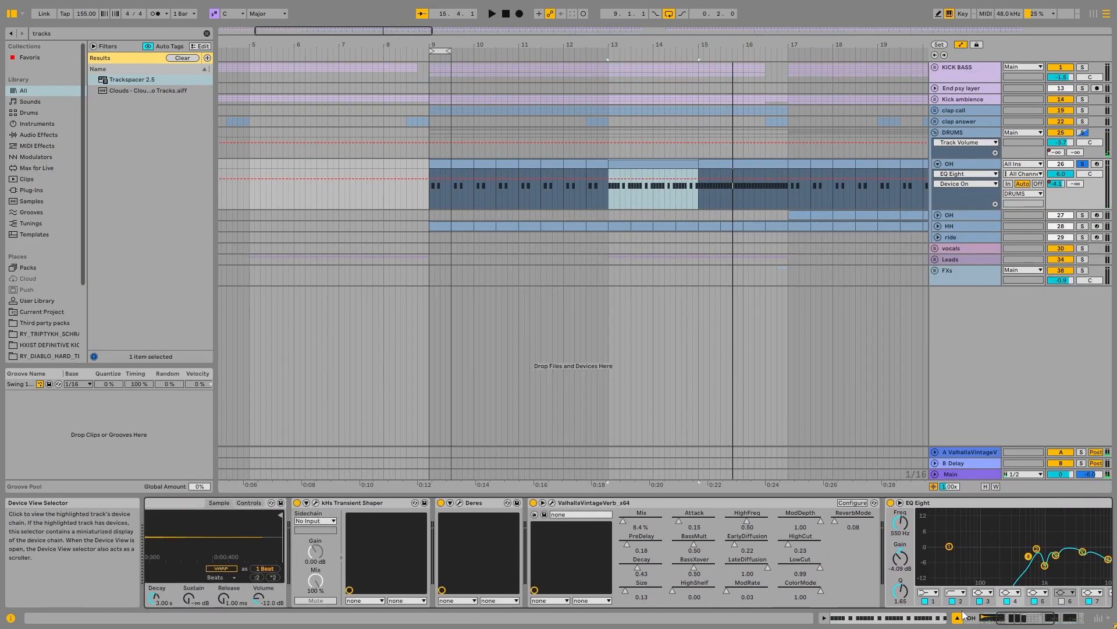
left_click(612, 505)
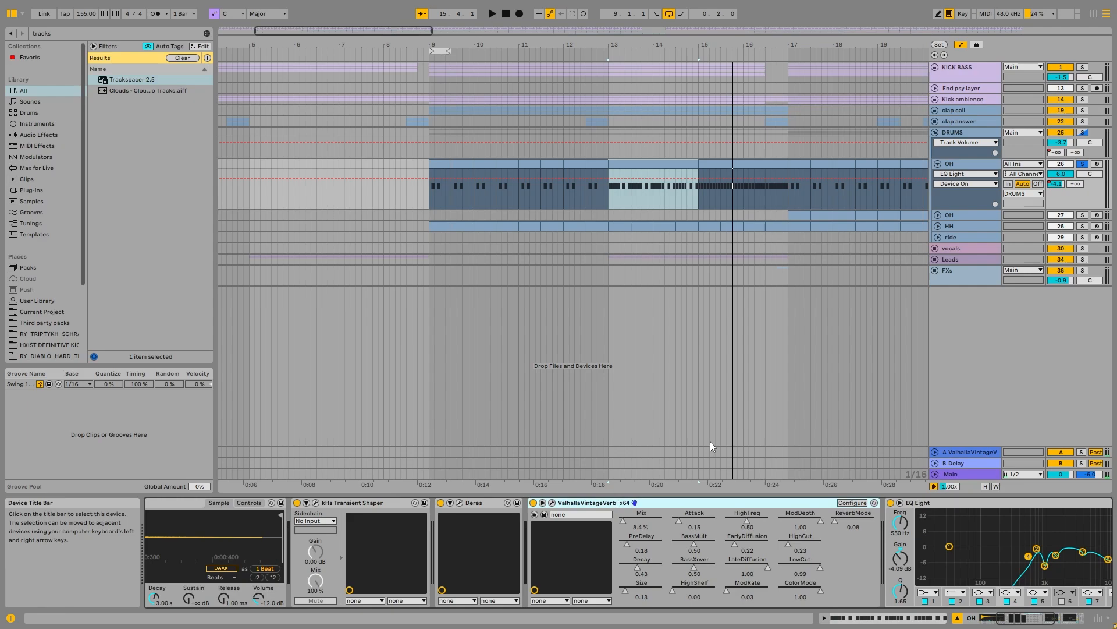
left_click(937, 164)
Step: Unfold and solo the second OH track (27), and play its first clip from bar 17
left_click(955, 176)
key("w")
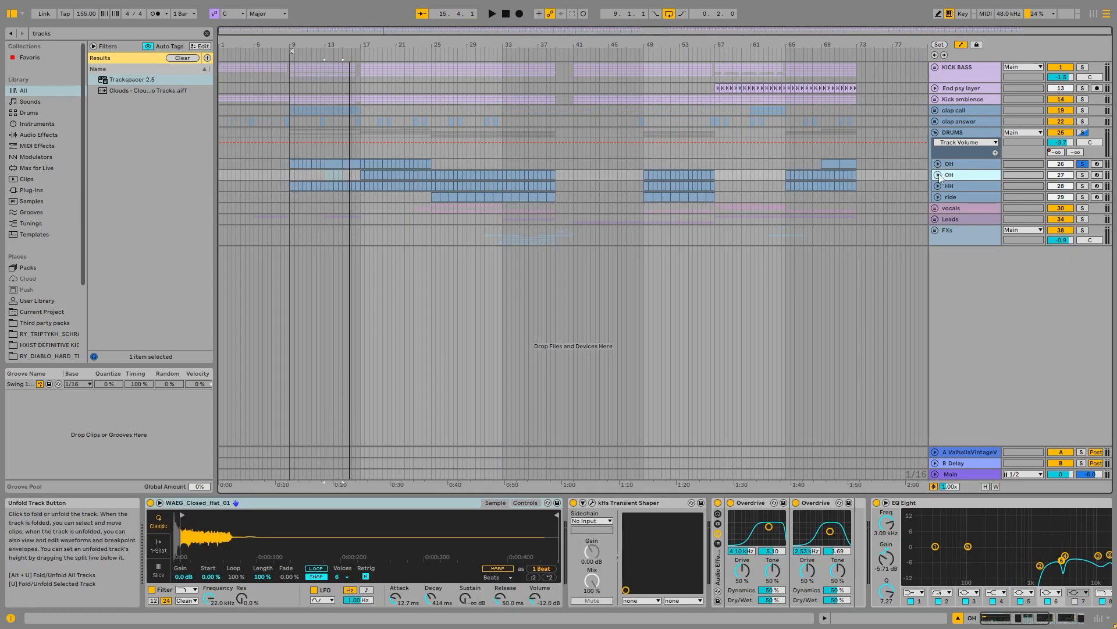
left_click(938, 176)
left_click(1082, 175)
scroll(360, 174, "up", 5)
left_click(381, 176)
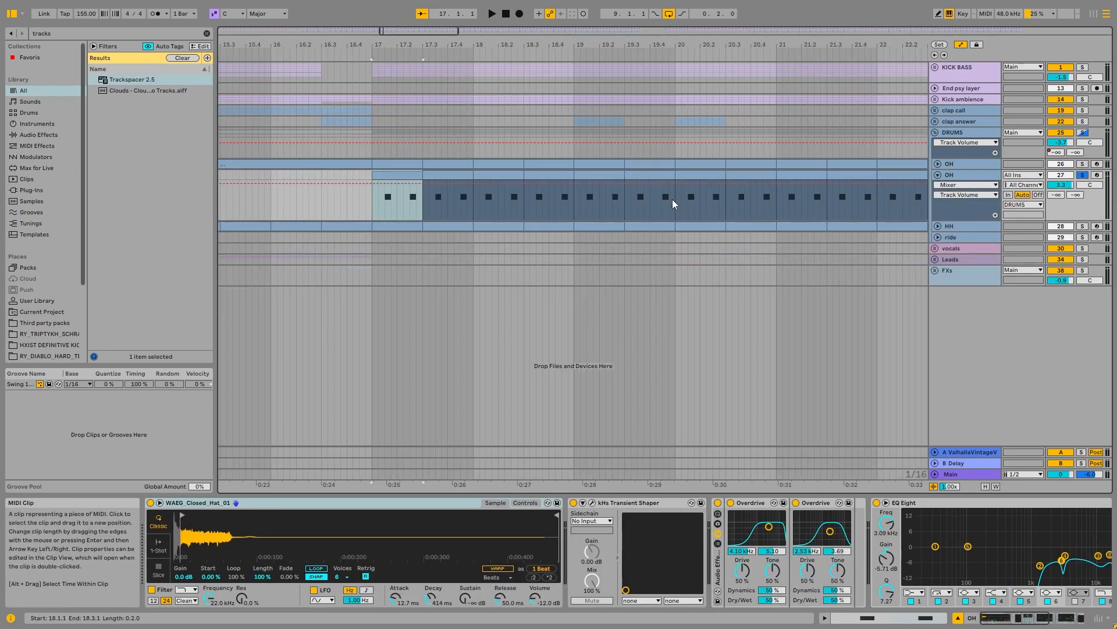
left_click(962, 175)
key("space")
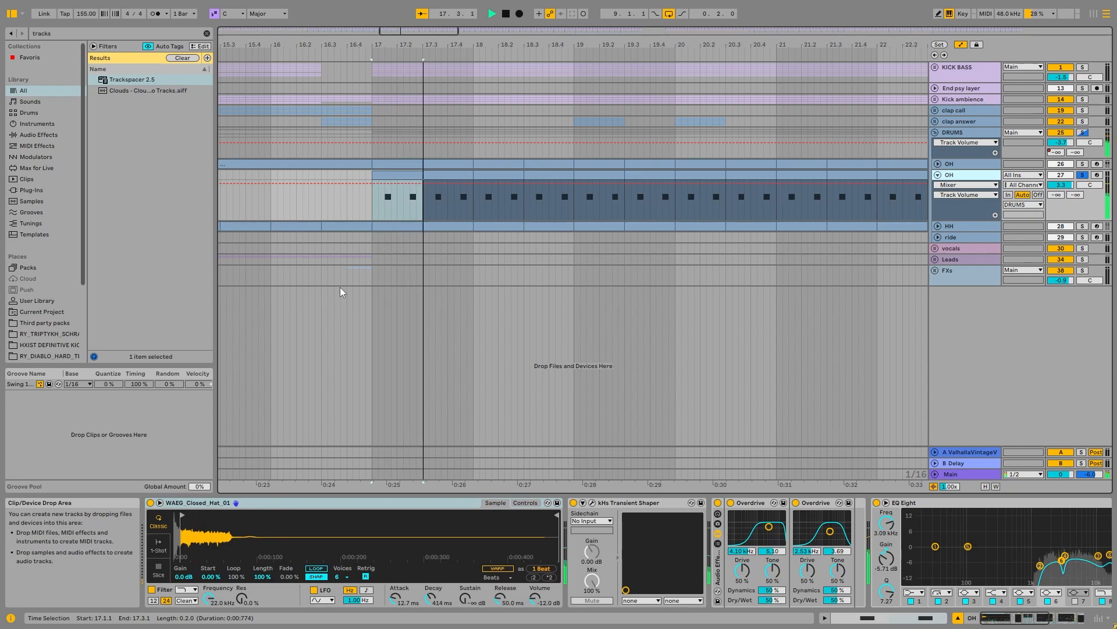
Step: Review the second OH clip's MIDI notes and the track's kHs Transient Shaper settings
key("shift+Tab")
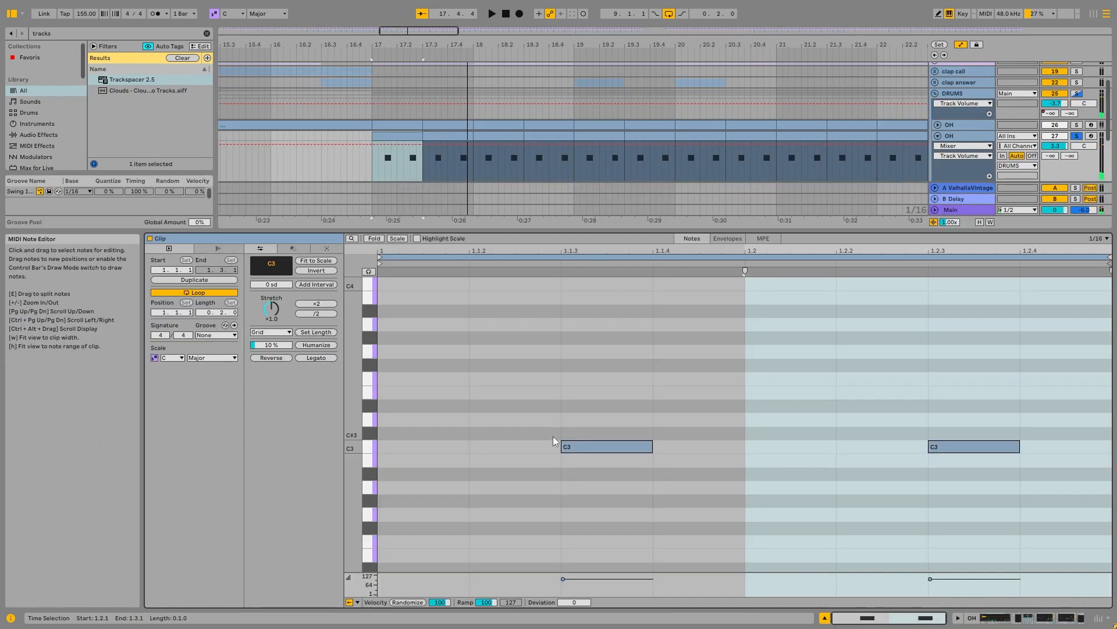
key("shift+Tab")
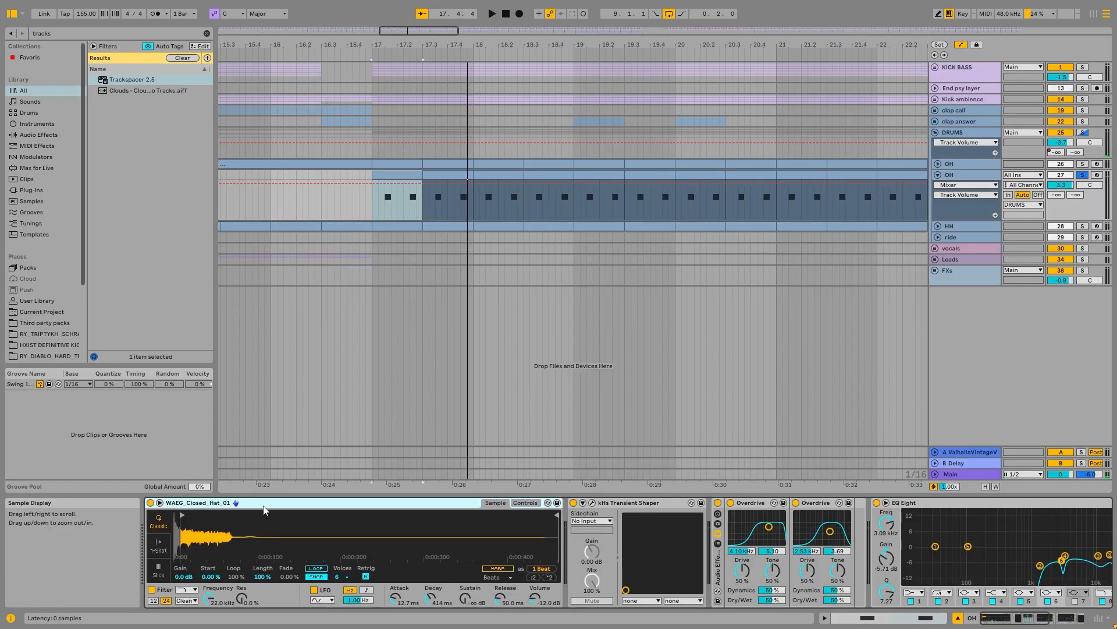
left_click(592, 502)
left_click(179, 80)
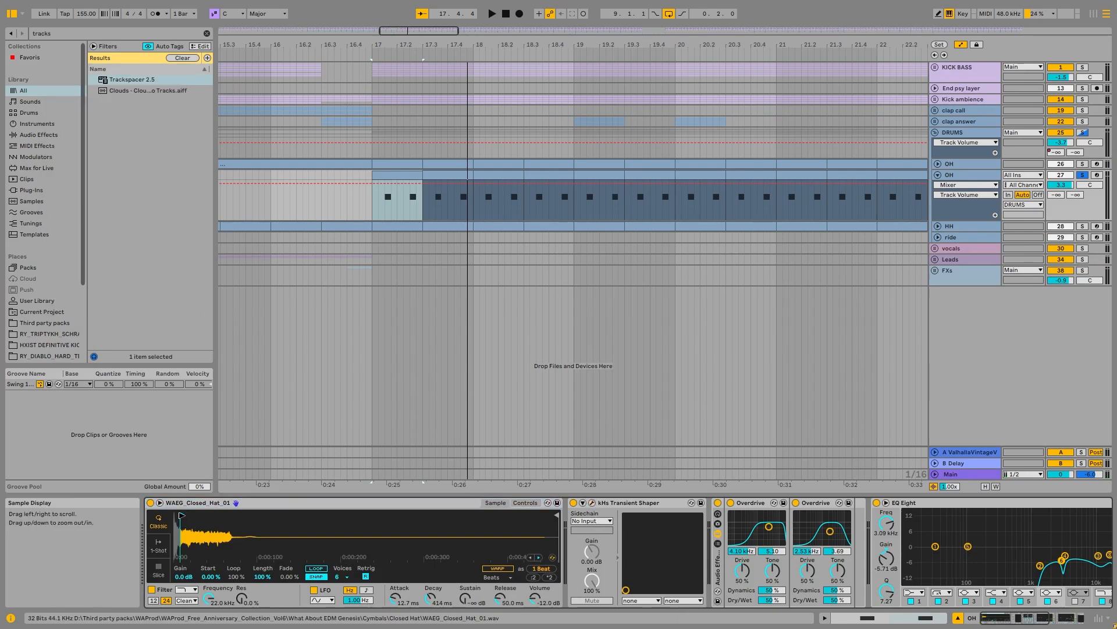
Step: Compare the second OH track's sound with band 6 of its first EQ Eight off and on, and select its ValhallaVintageVerb
left_click(1063, 621)
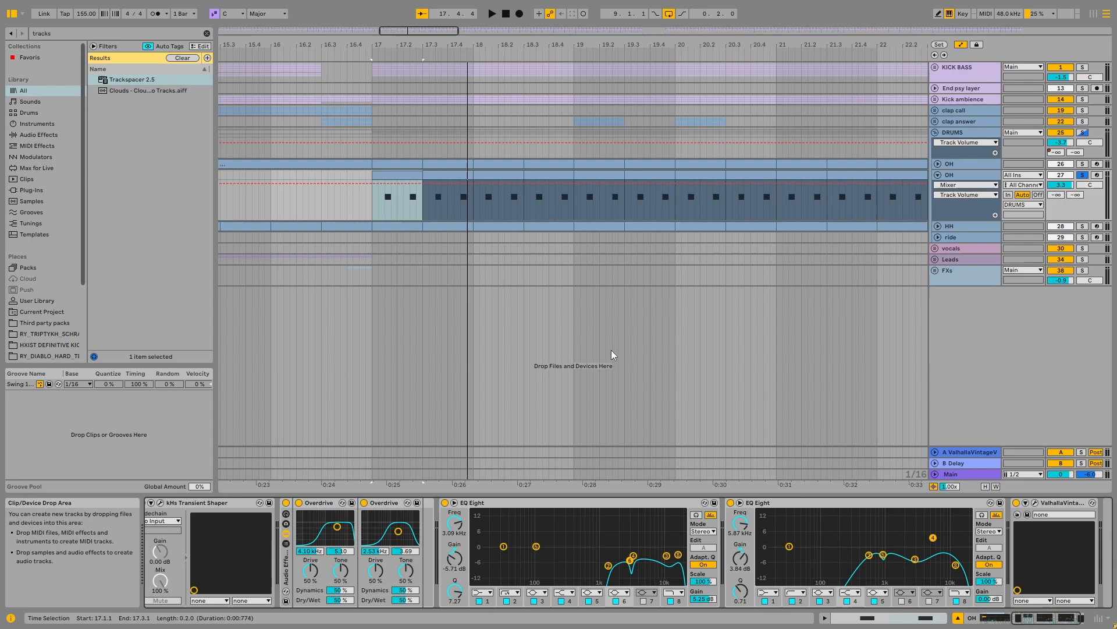
left_click(606, 505)
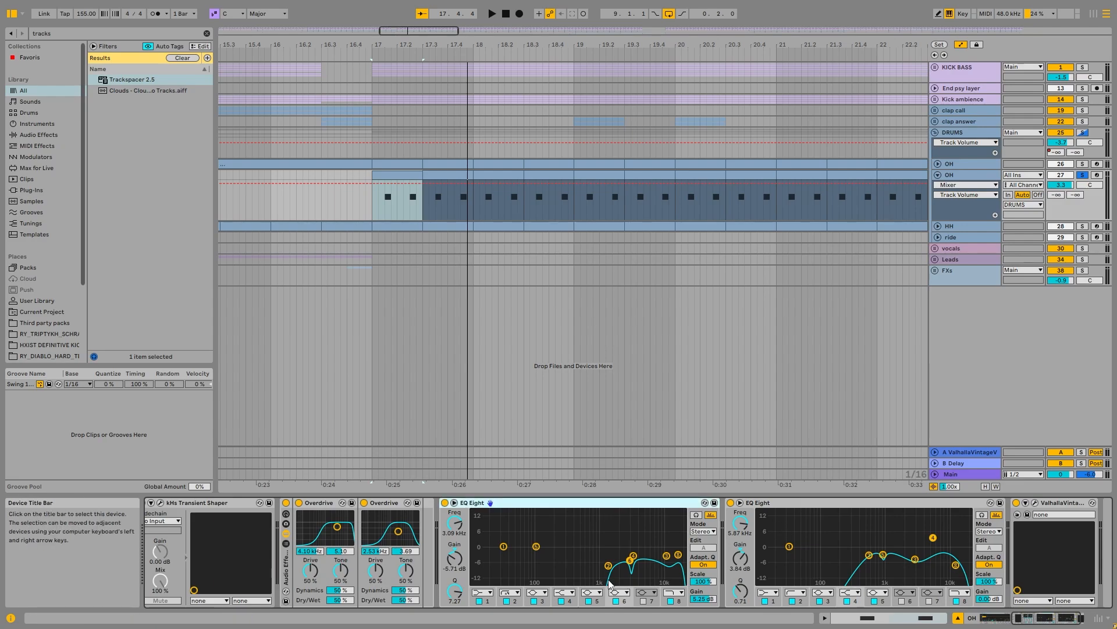
left_click(616, 601)
key("space")
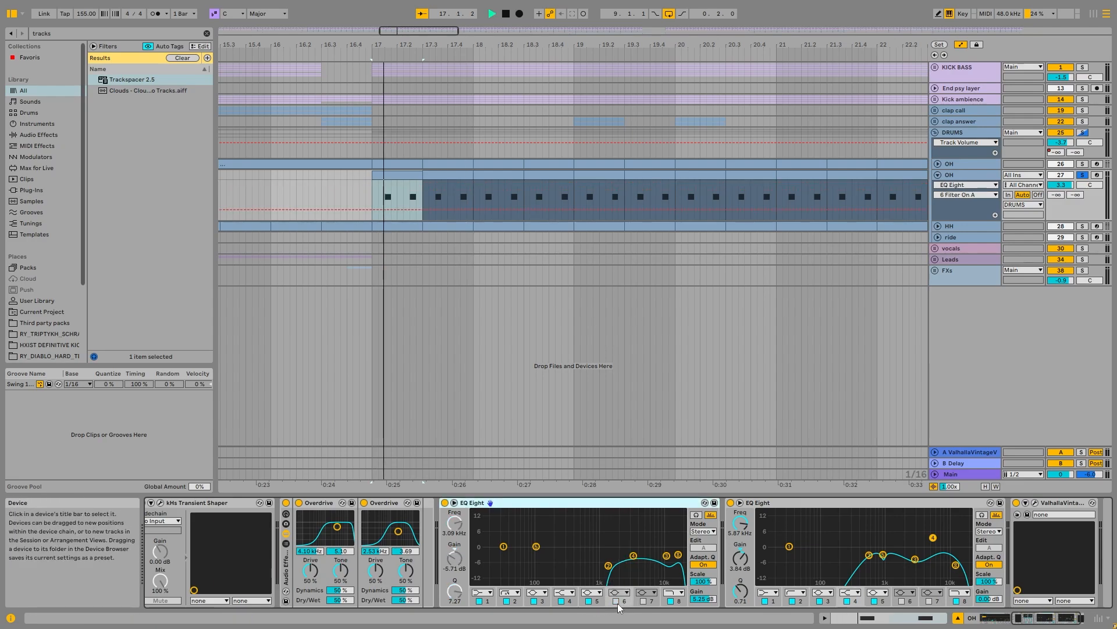
left_click(617, 602)
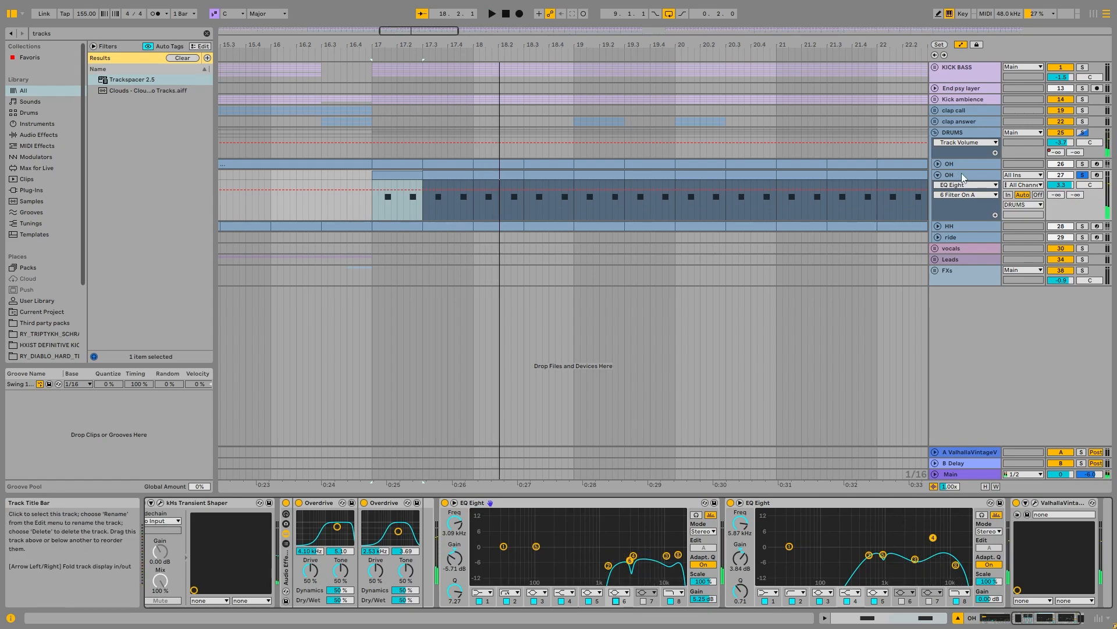
scroll(1000, 573, "down", 2)
left_click(1007, 502)
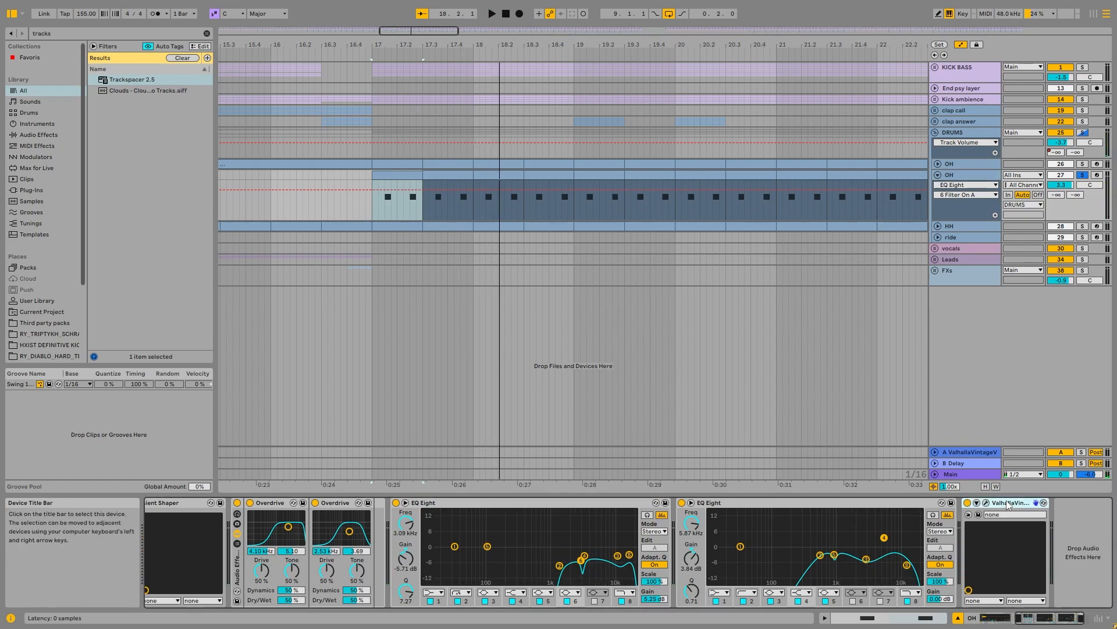
Step: Unfold and solo the HH track, and select its first clip at bar 9
left_click(951, 226)
left_click(938, 226)
scroll(801, 219, "down", 3)
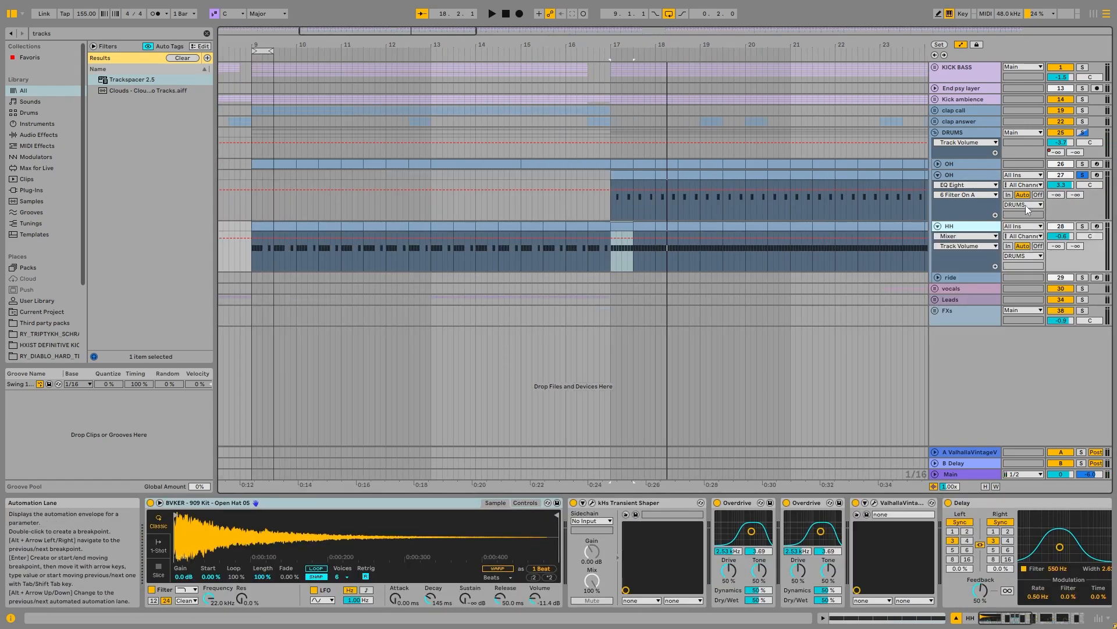
left_click(258, 226)
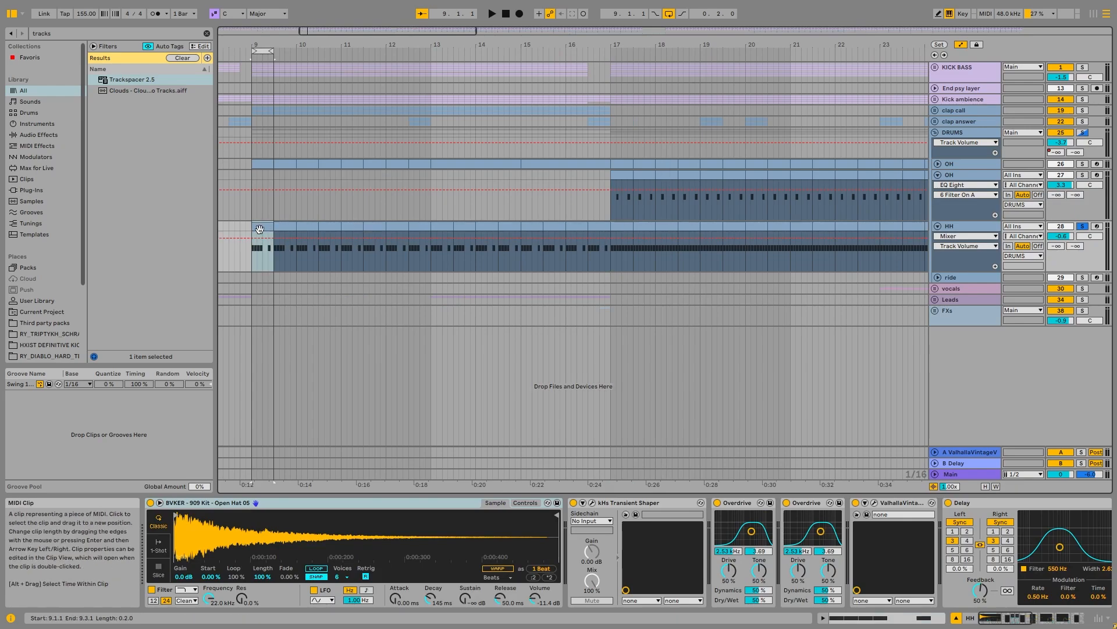
scroll(259, 226, "up", 6)
scroll(260, 227, "down", 3)
Step: Play the first OH and HH tracks soloed together from bar 9, and open the first HH clip's MIDI notes
left_click(1082, 163)
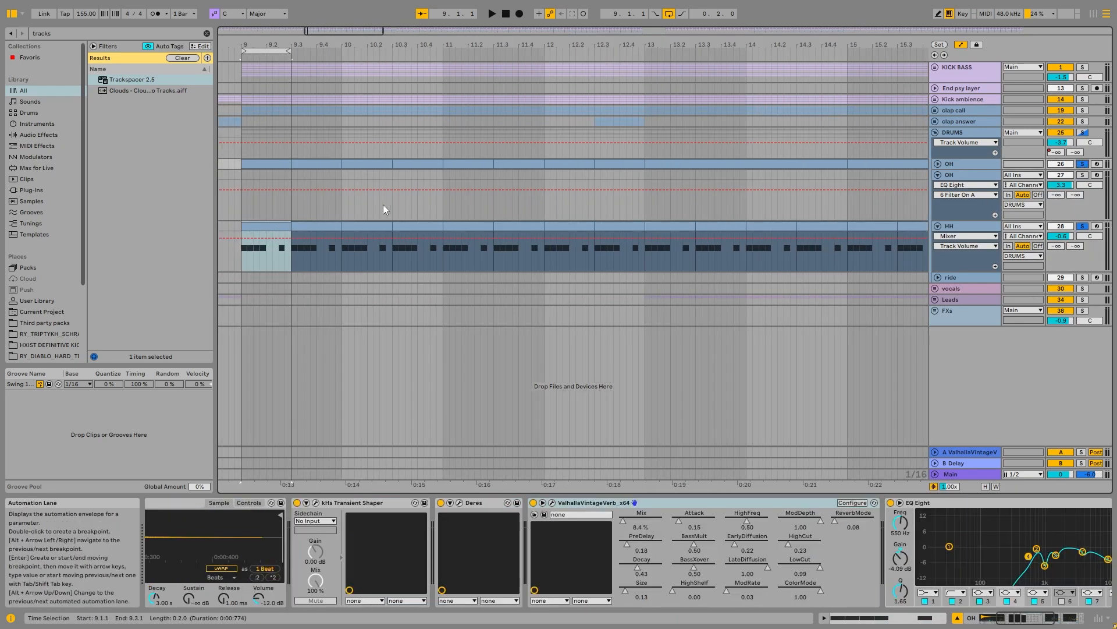
key("space")
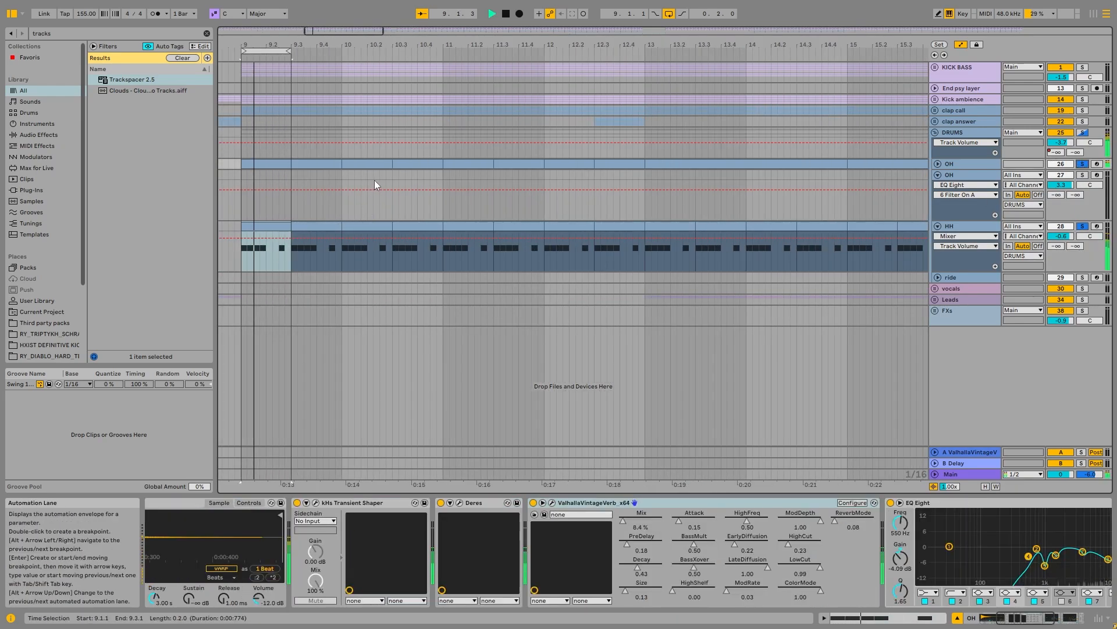
key("space")
double_click(257, 225)
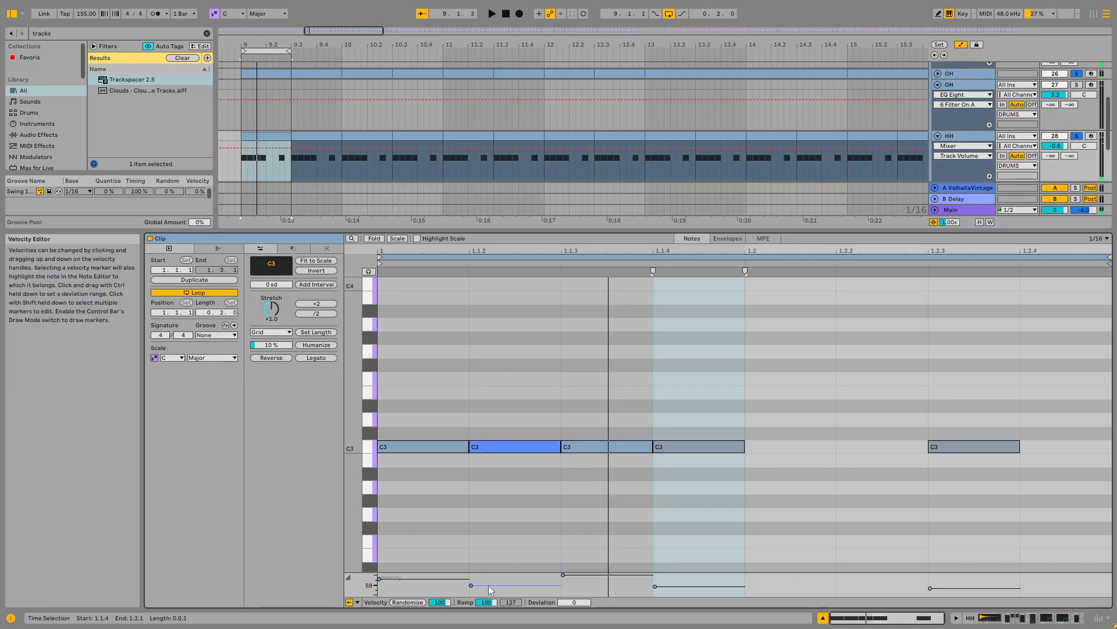
Step: Show the HH track's device chain and play the track soloed on its own from the clip at bar 13.3
key("shift+Tab")
scroll(720, 281, "down", 5)
left_click(972, 226)
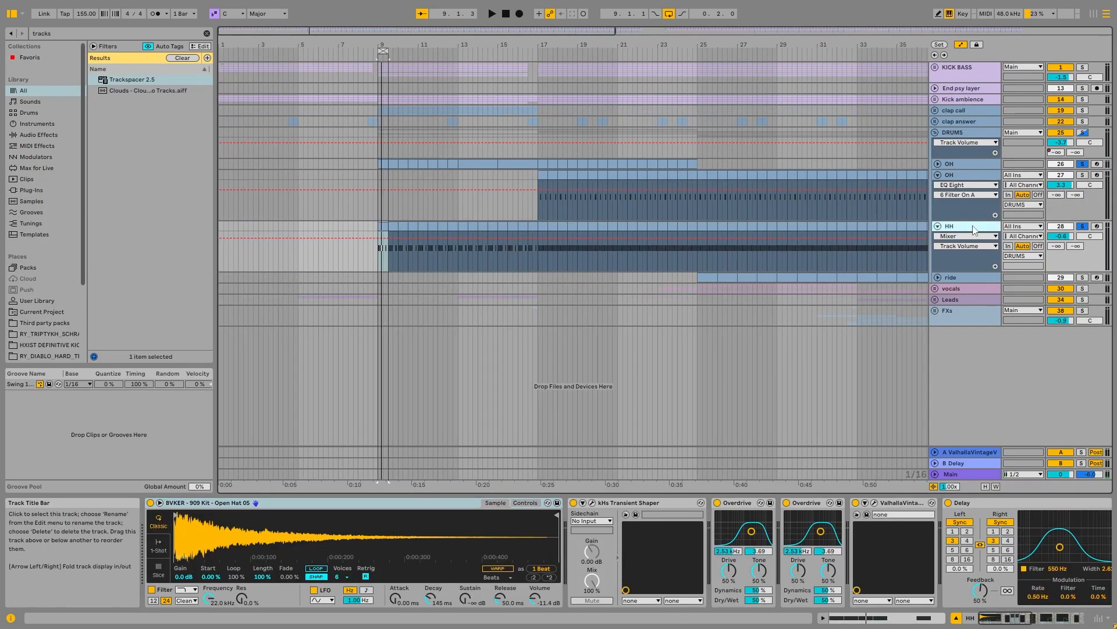
left_click(1080, 226)
left_click(1081, 226)
left_click(472, 248)
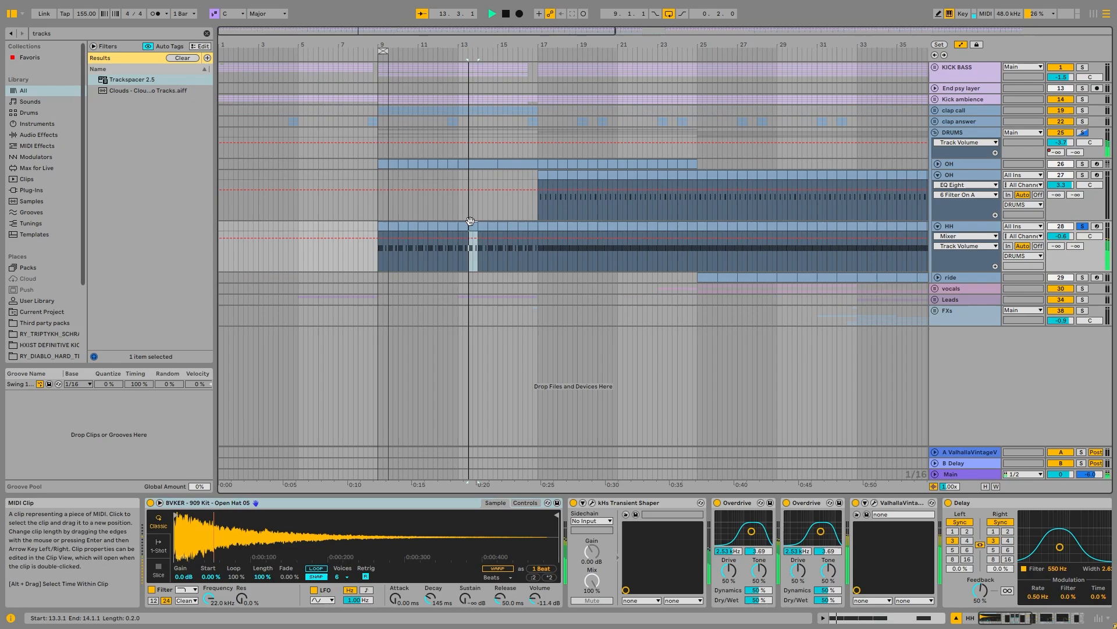
key("space")
key("space")
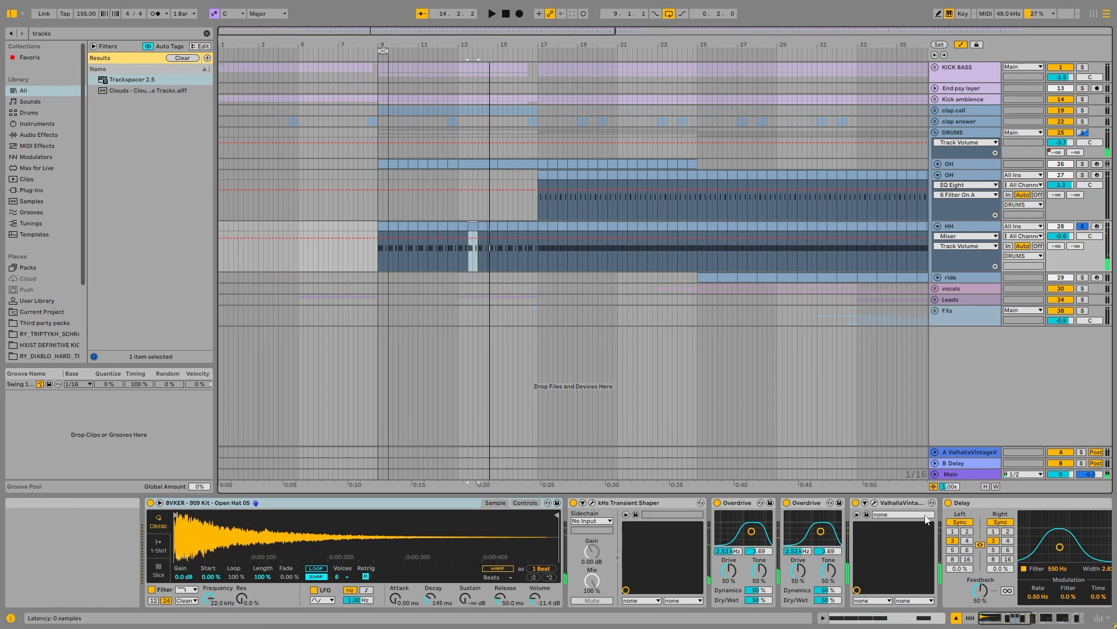
Step: Inspect the HH track's Delay and compare its sound with band 3 of the first EQ Eight off and on
left_click_drag(991, 616, 1034, 618)
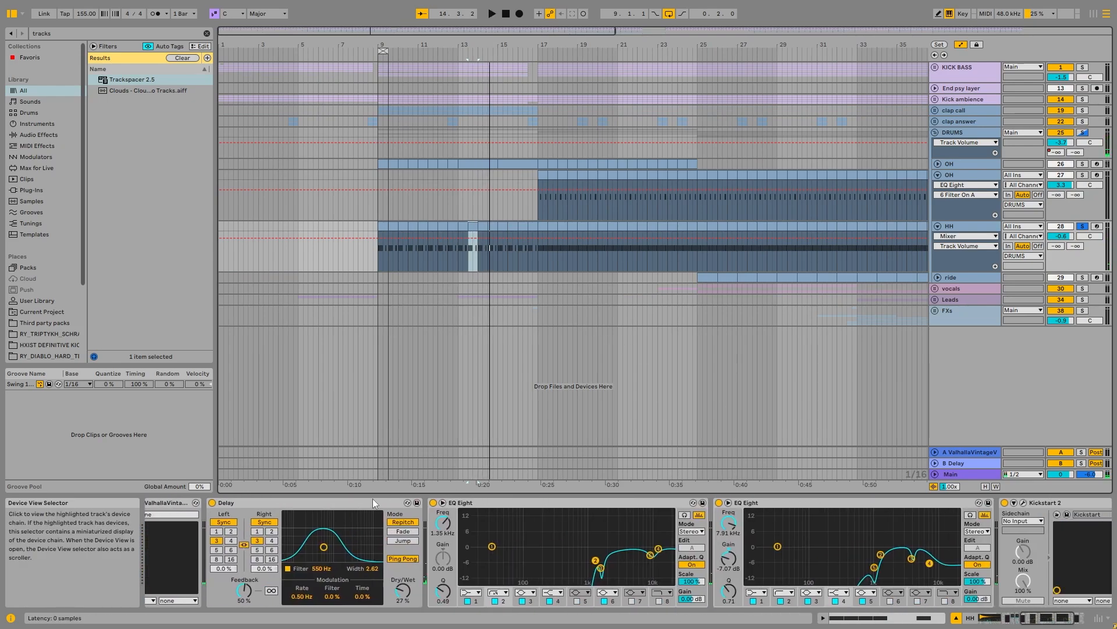
left_click(244, 503)
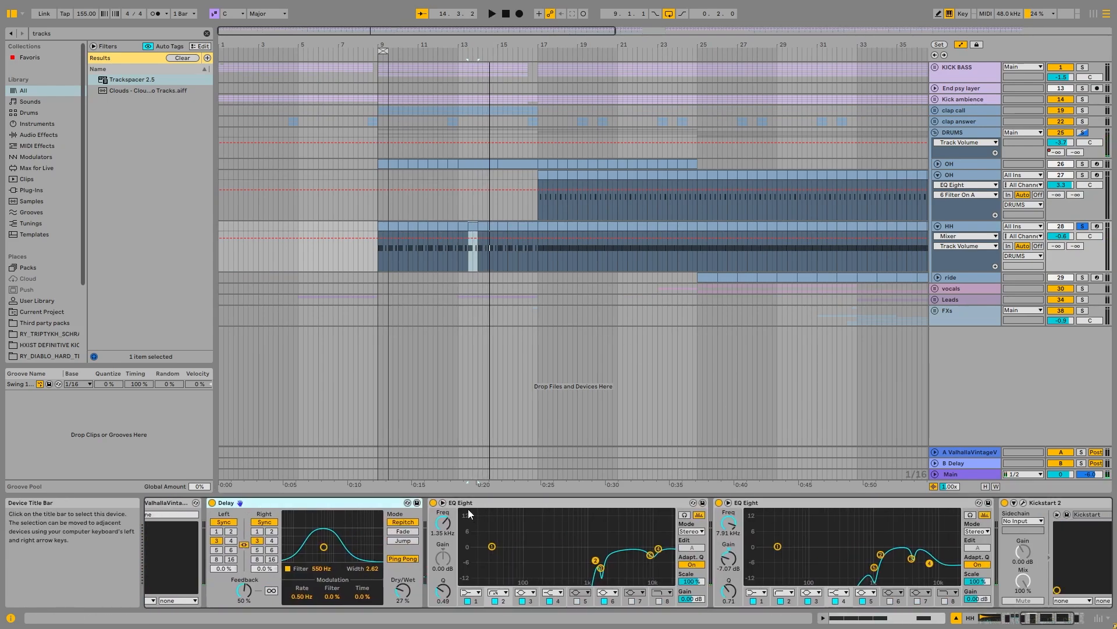
left_click(601, 568)
left_click(523, 601)
key("space")
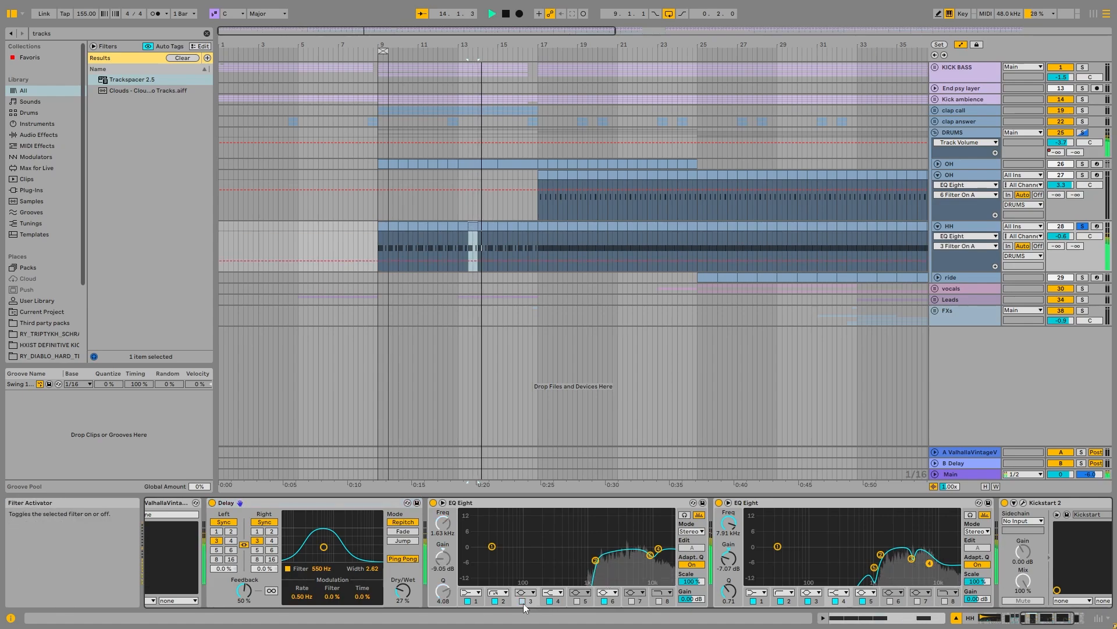
left_click(522, 600)
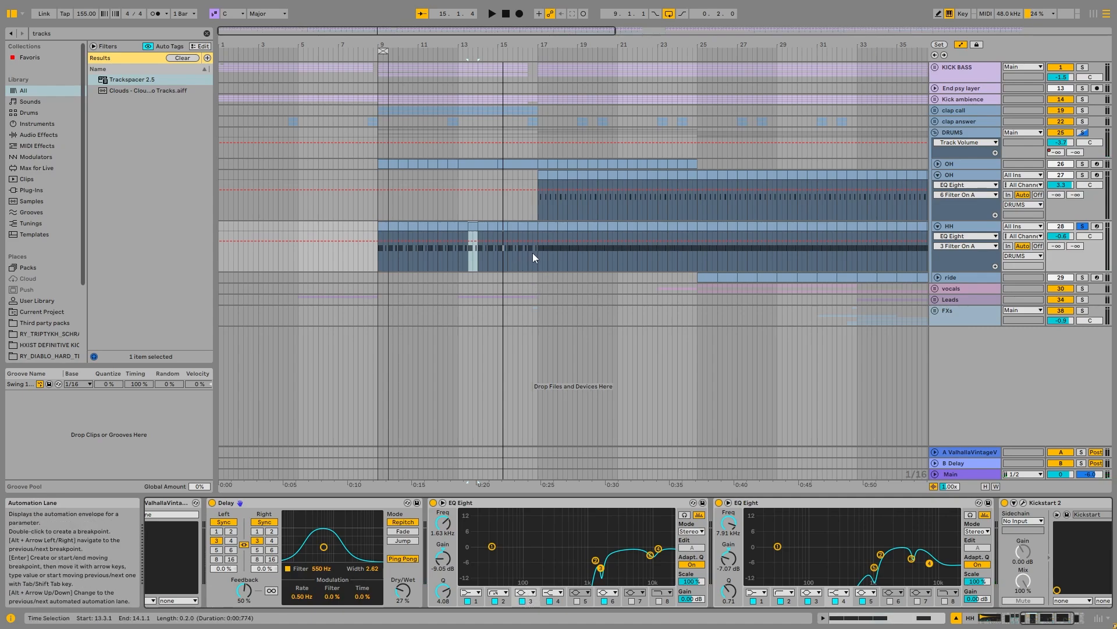
scroll(532, 253, "up", 2)
key("space")
left_click(523, 602)
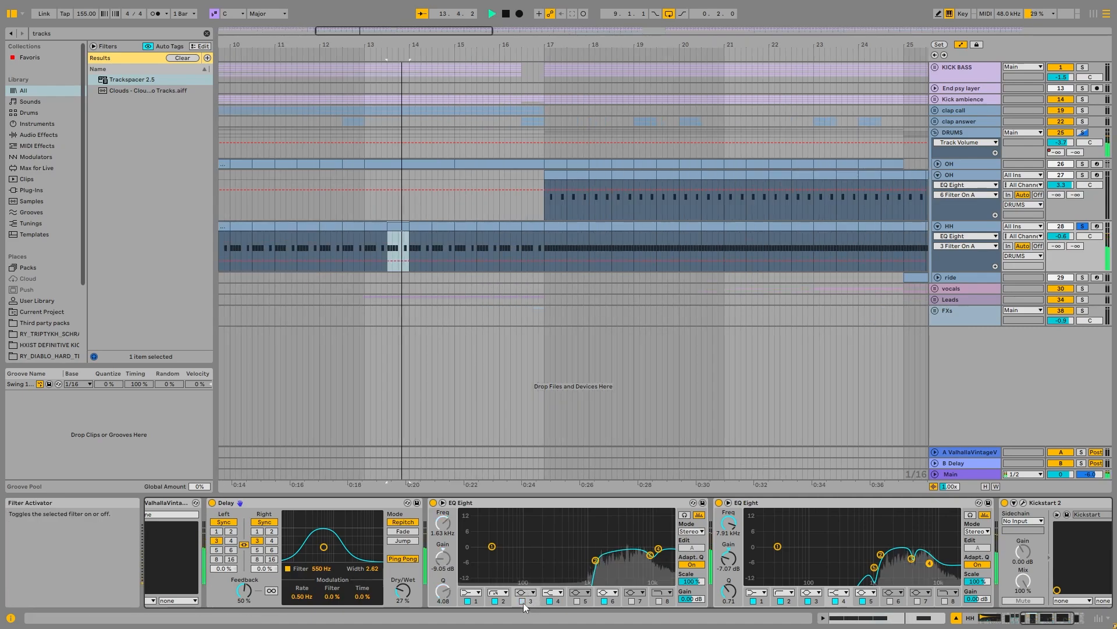
left_click(523, 601)
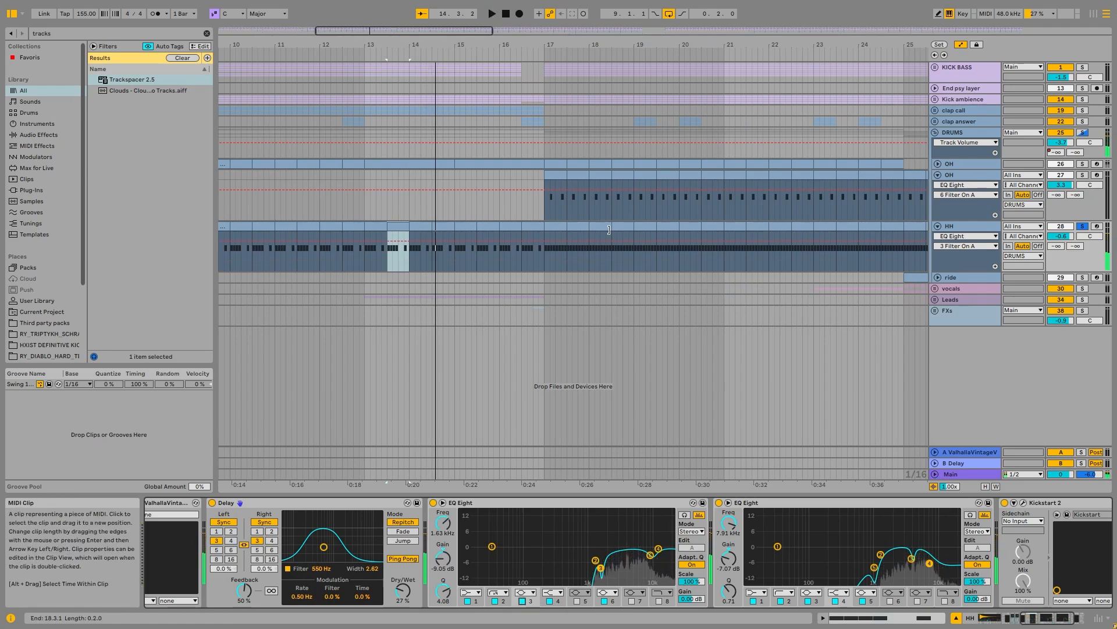
Step: Review the MIDI notes of the HH clip at bar 17 and play the soloed track from there
left_click(557, 228)
key("space")
scroll(559, 229, "up", 4)
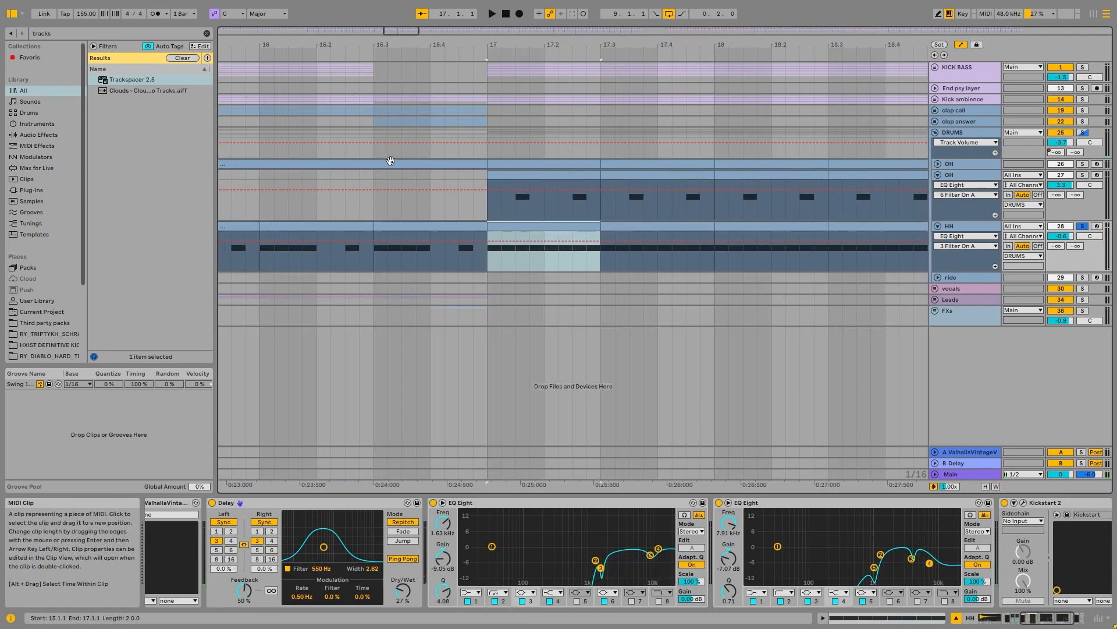
scroll(386, 162, "down", 2)
double_click(460, 227)
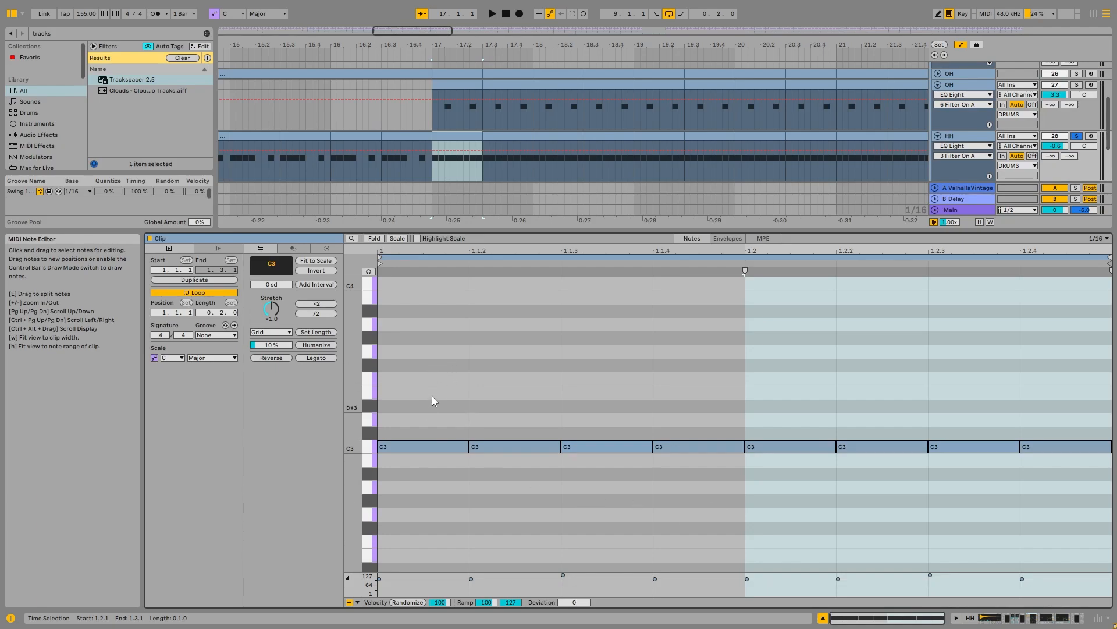
left_click_drag(421, 382, 1106, 550)
left_click(574, 552)
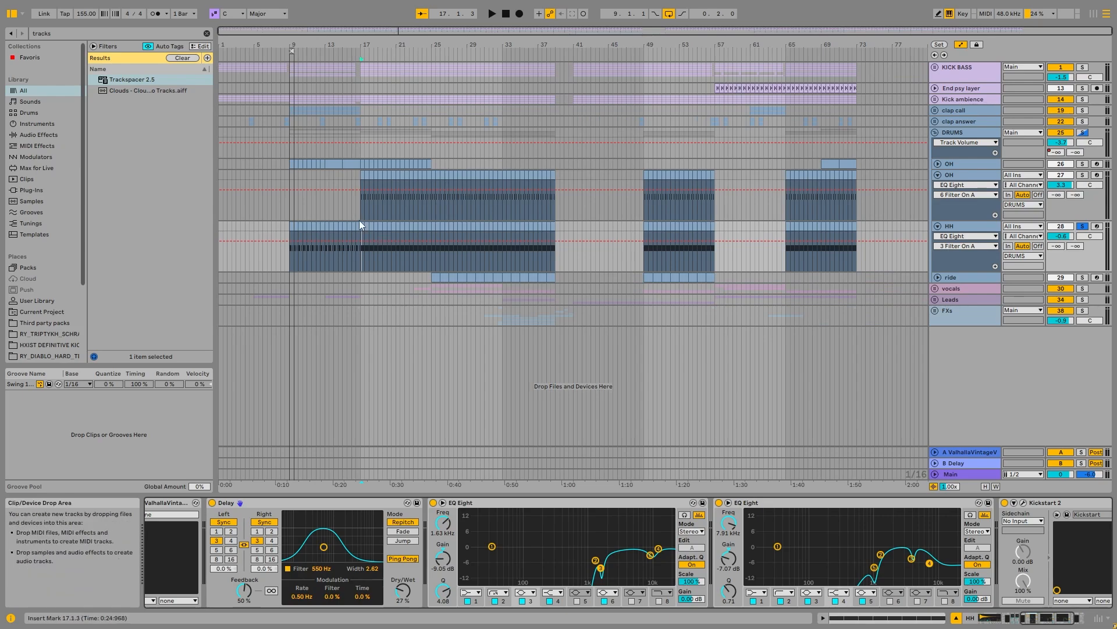
key("space")
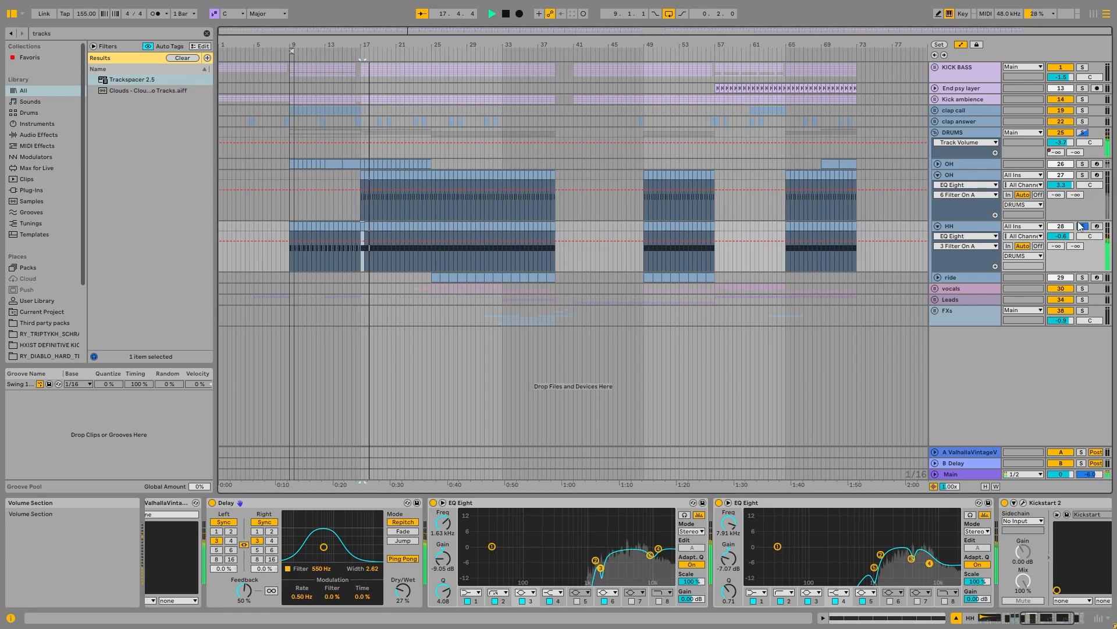
key("space")
Step: Fold the HH and second OH tracks, and unfold and solo the ride track
left_click(938, 225)
left_click(945, 176)
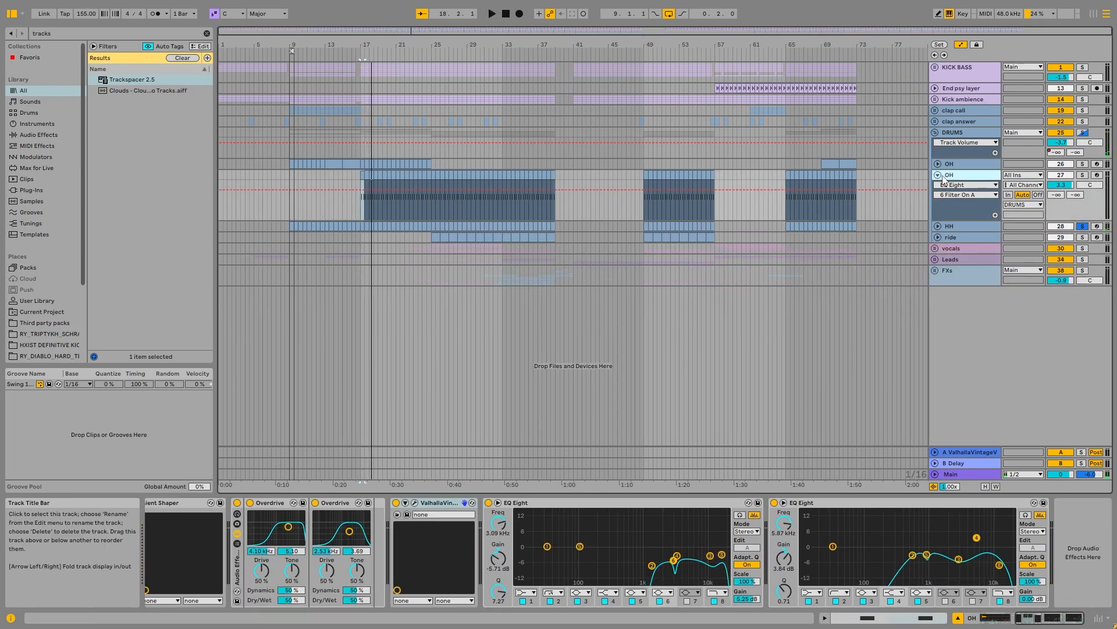
left_click(938, 174)
left_click(937, 197)
Step: Review the MIDI notes of the first ride clip at bar 25, play it, and show the ride track's devices
left_click(402, 208)
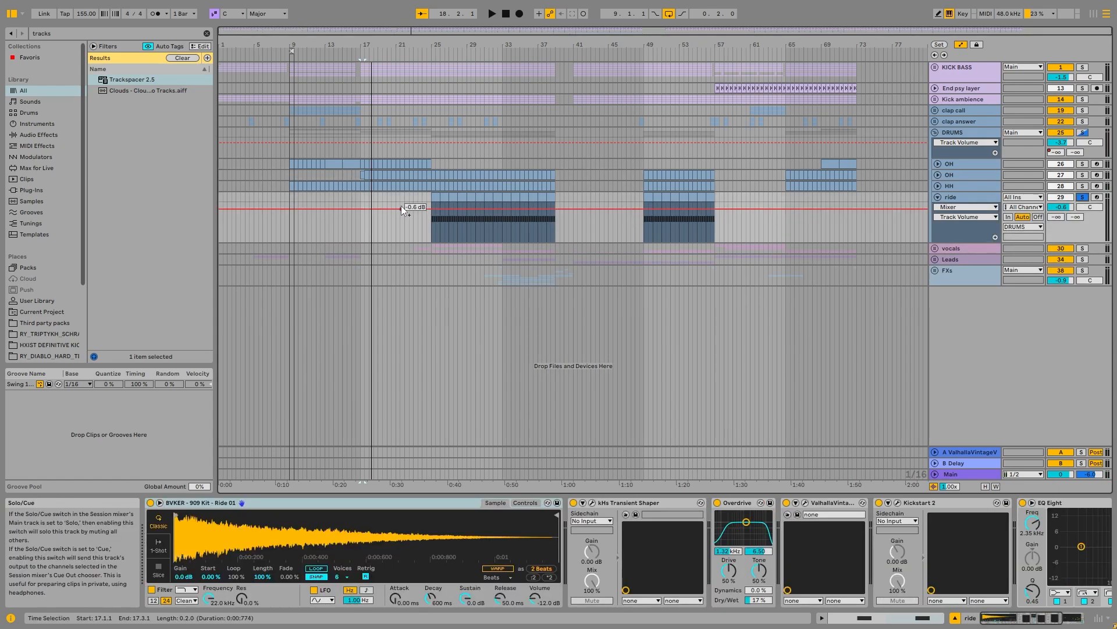
scroll(440, 199, "up", 5)
double_click(392, 197)
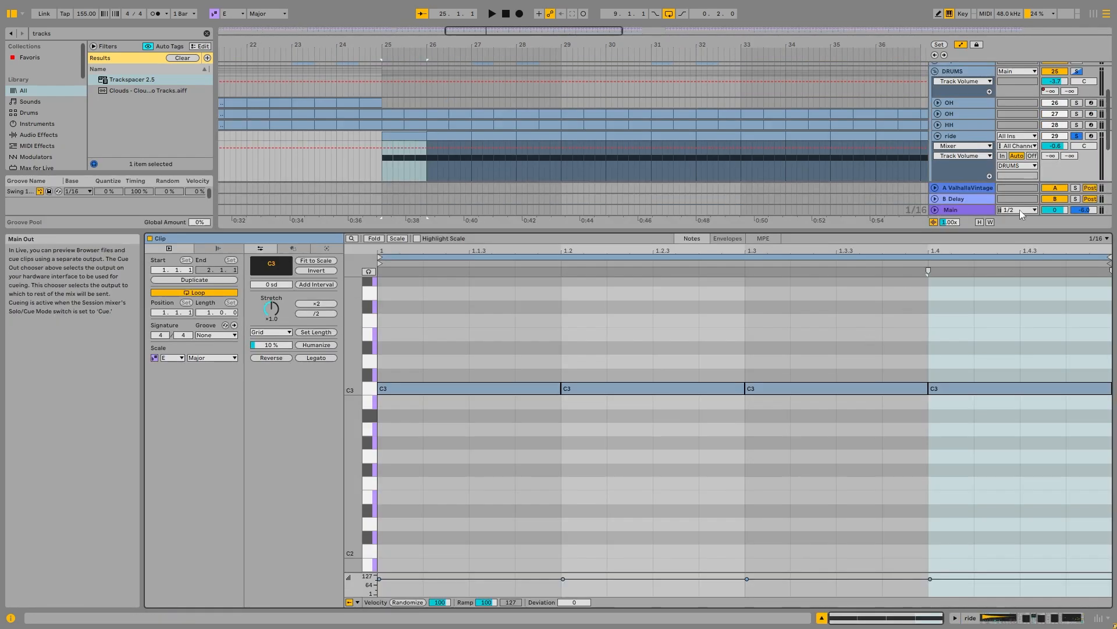
scroll(627, 149, "down", 3)
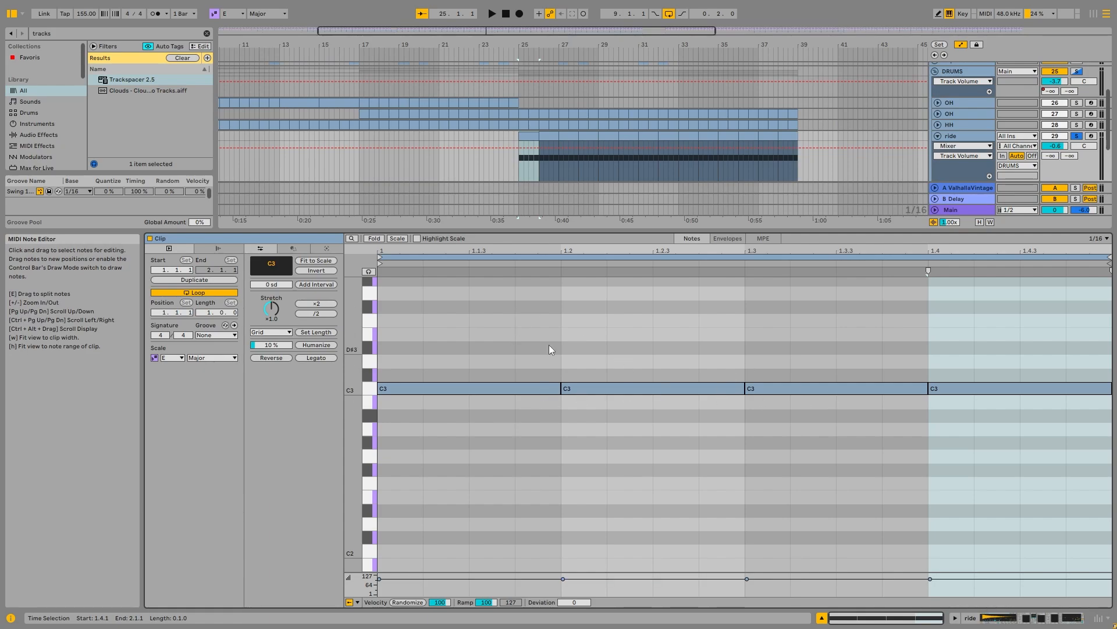
double_click(982, 138)
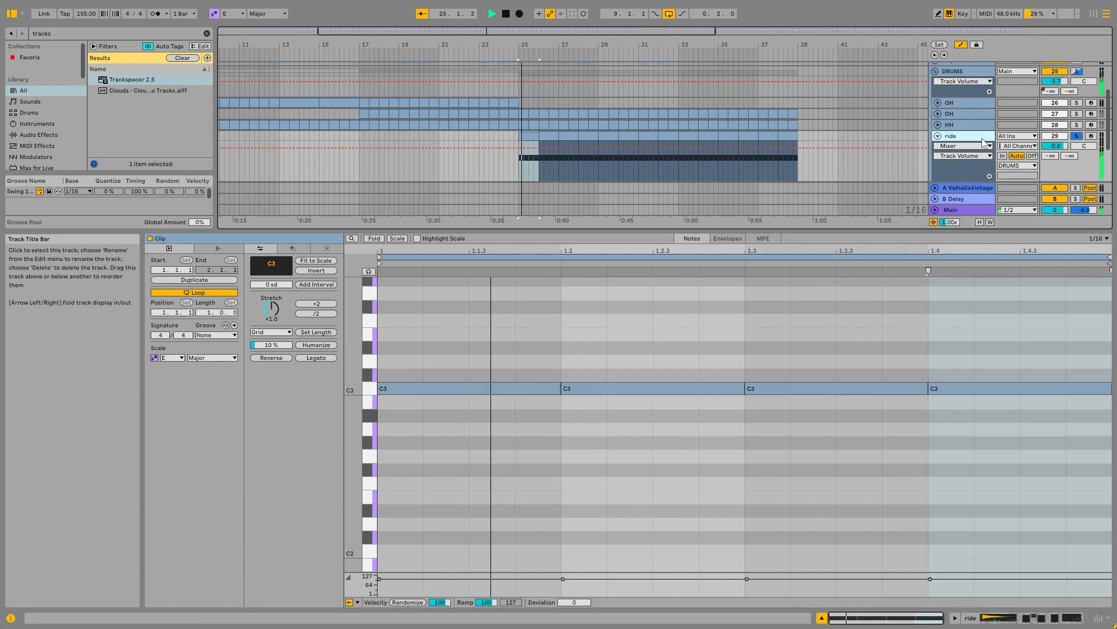
key("space")
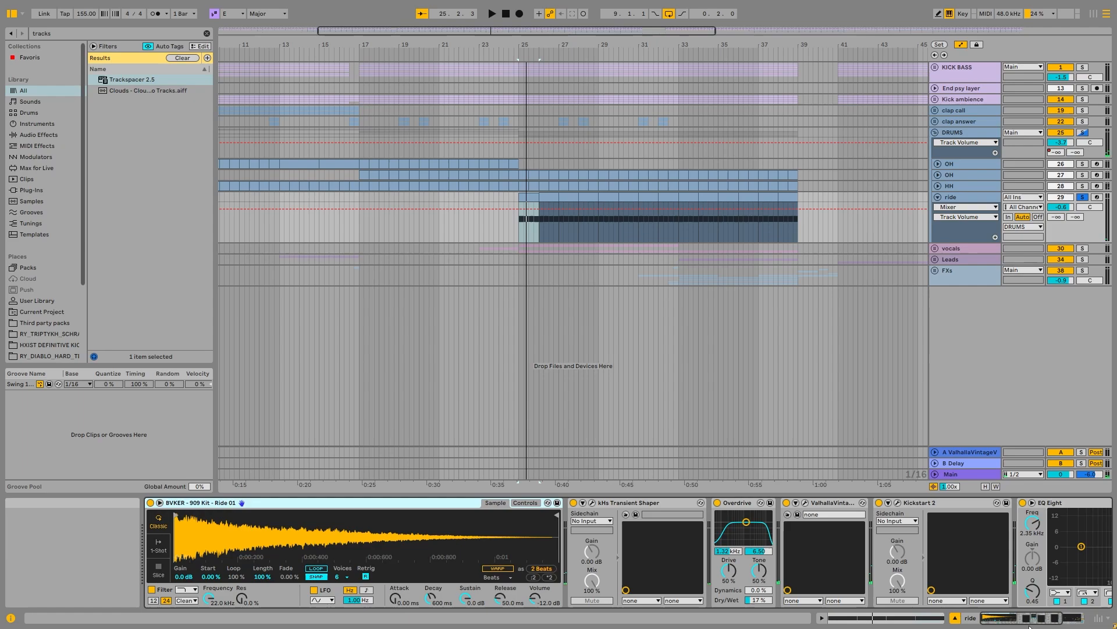
Step: Review the ride track's effect chain, including its Overdrive, ValhallaVintageVerb, Kickstart 2 and EQ Eight
left_click(1073, 613)
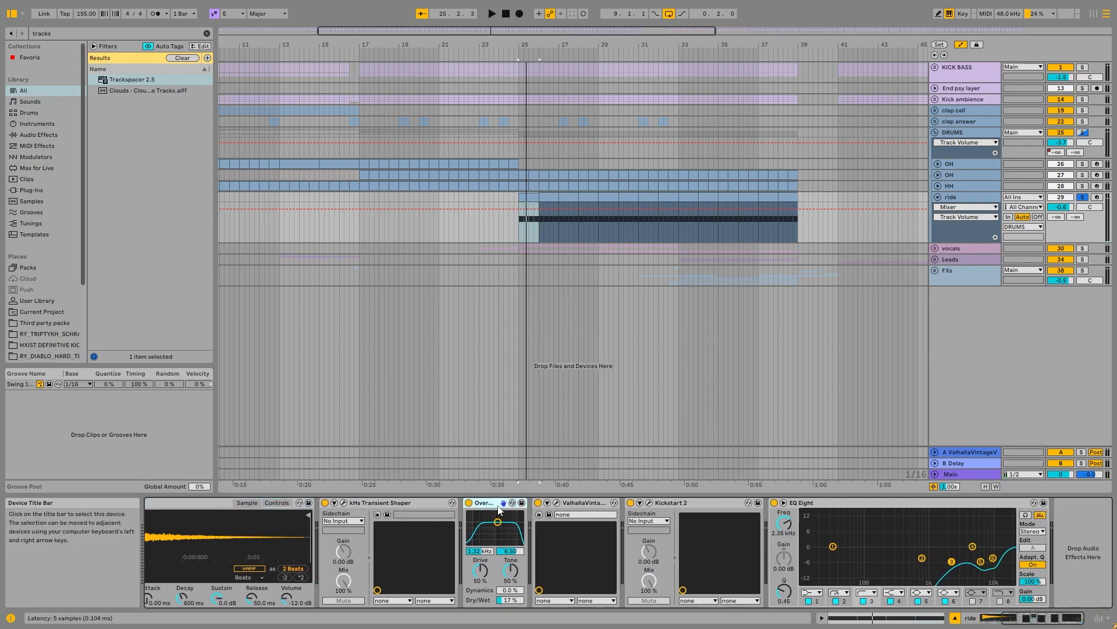
left_click(578, 501)
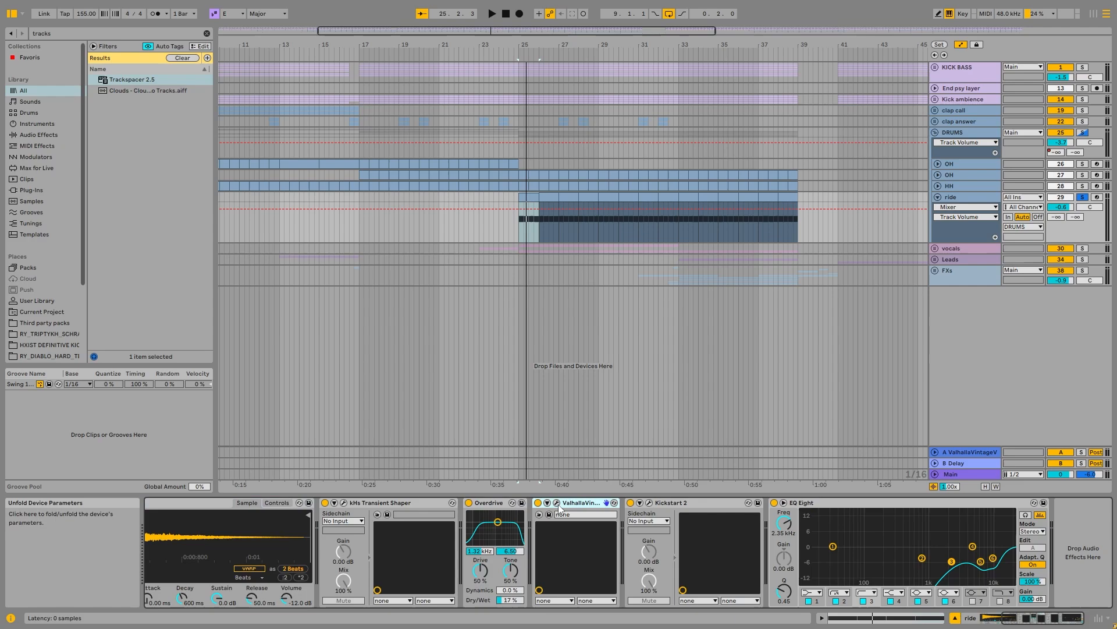
left_click(680, 504)
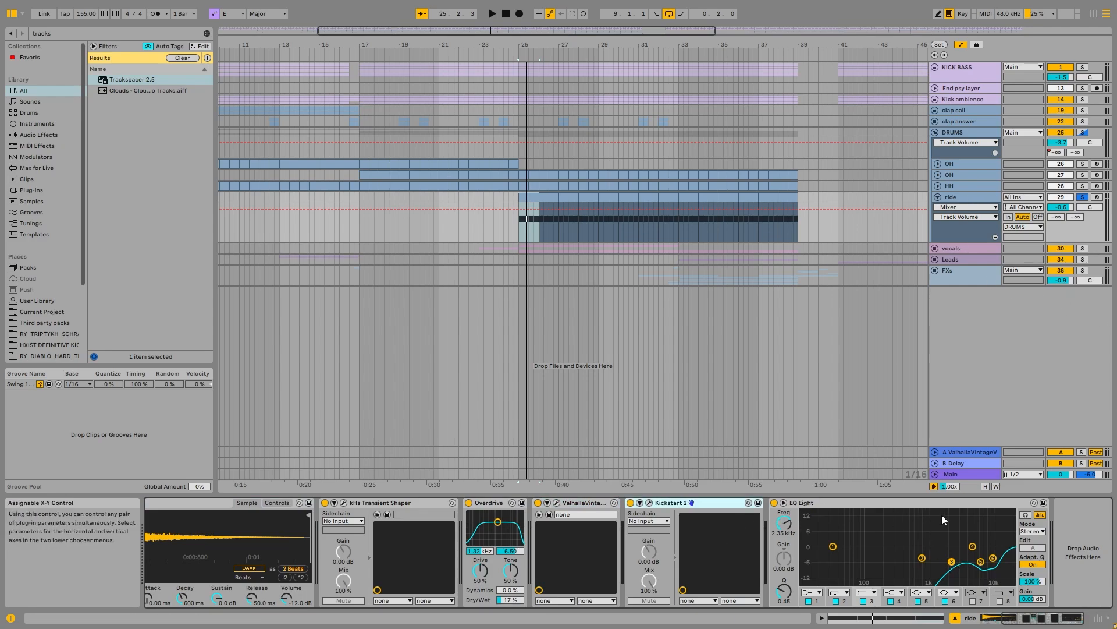
Step: Fold the ride track and review the ValhallaVintageVerb settings on the DRUMS group
left_click(938, 198)
left_click(982, 139)
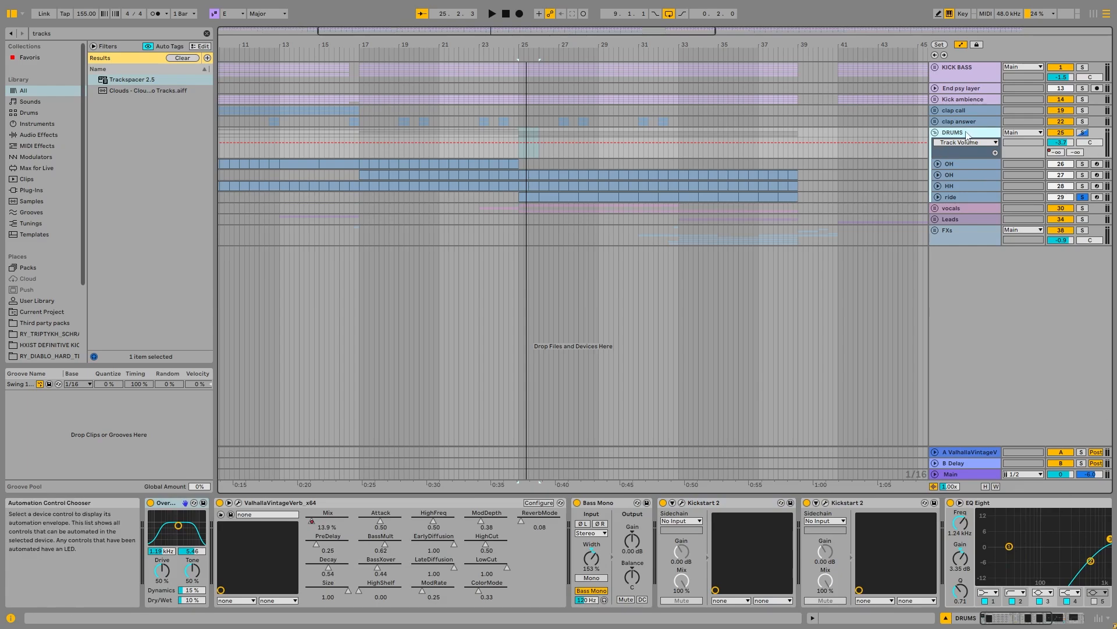
left_click(238, 503)
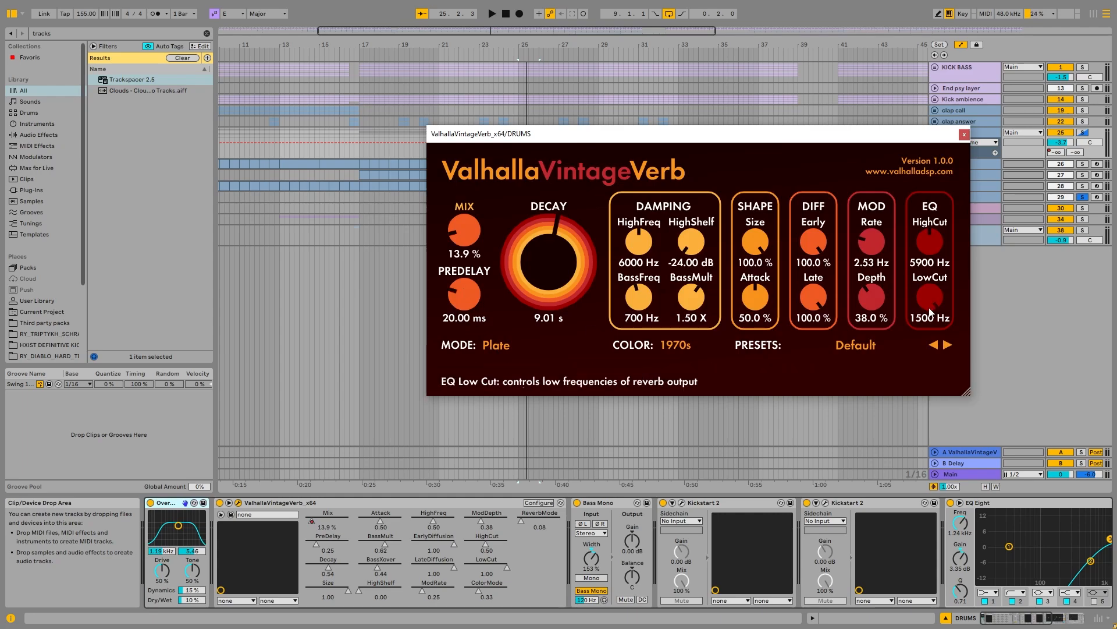
left_click(963, 135)
Step: Play the soloed DRUMS group from bar 17, comparing its sound with the ValhallaVintageVerb off and on
left_click(361, 150)
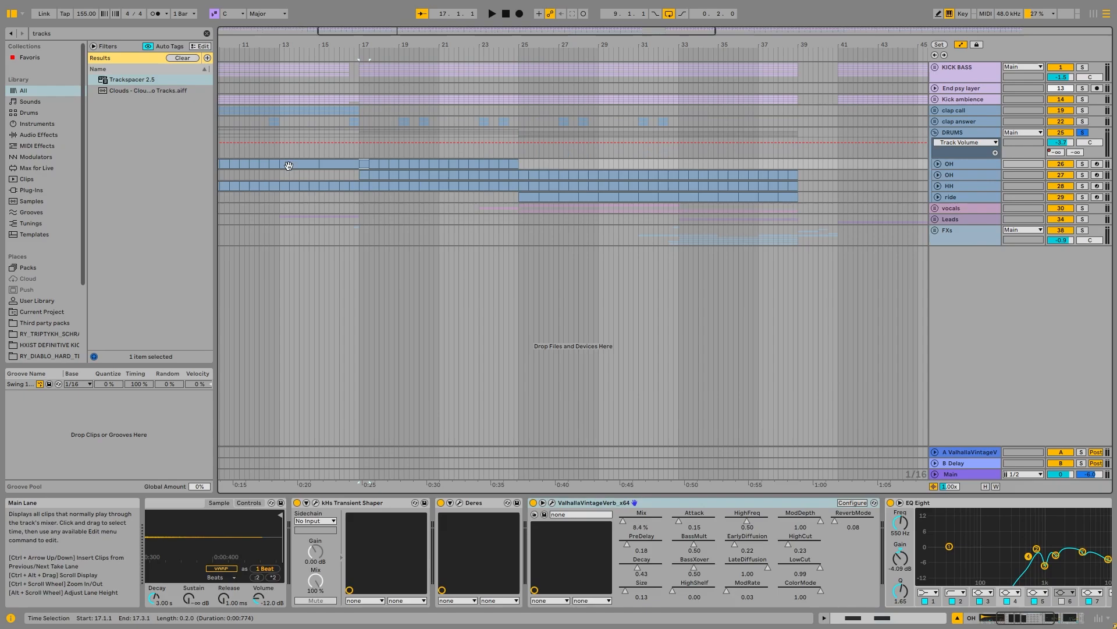
left_click(957, 142)
left_click(957, 132)
key("space")
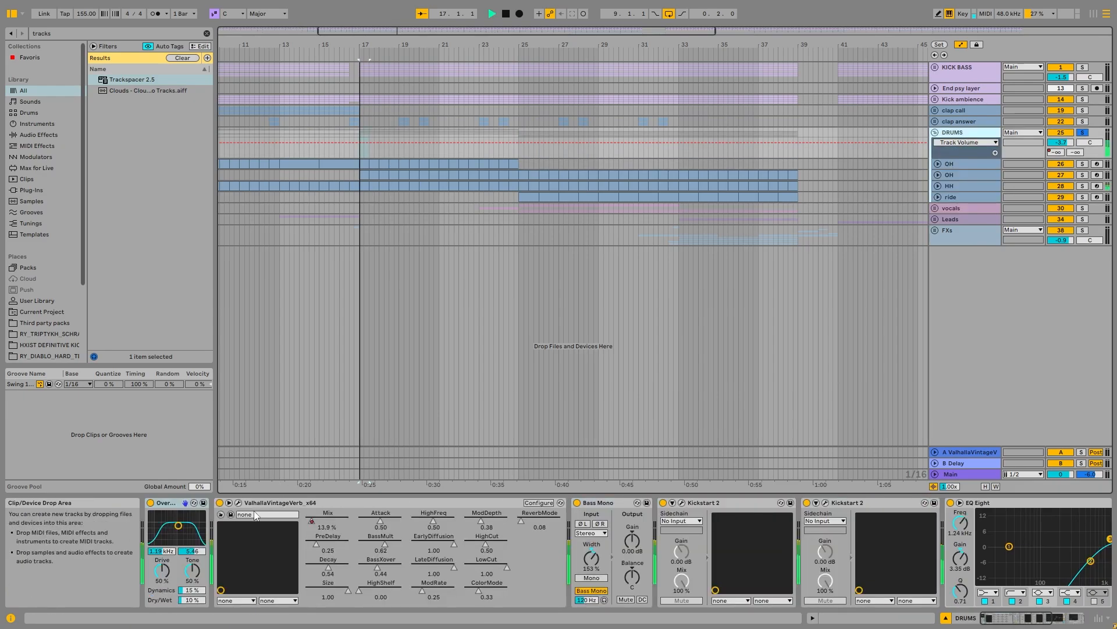
left_click(219, 503)
left_click(219, 502)
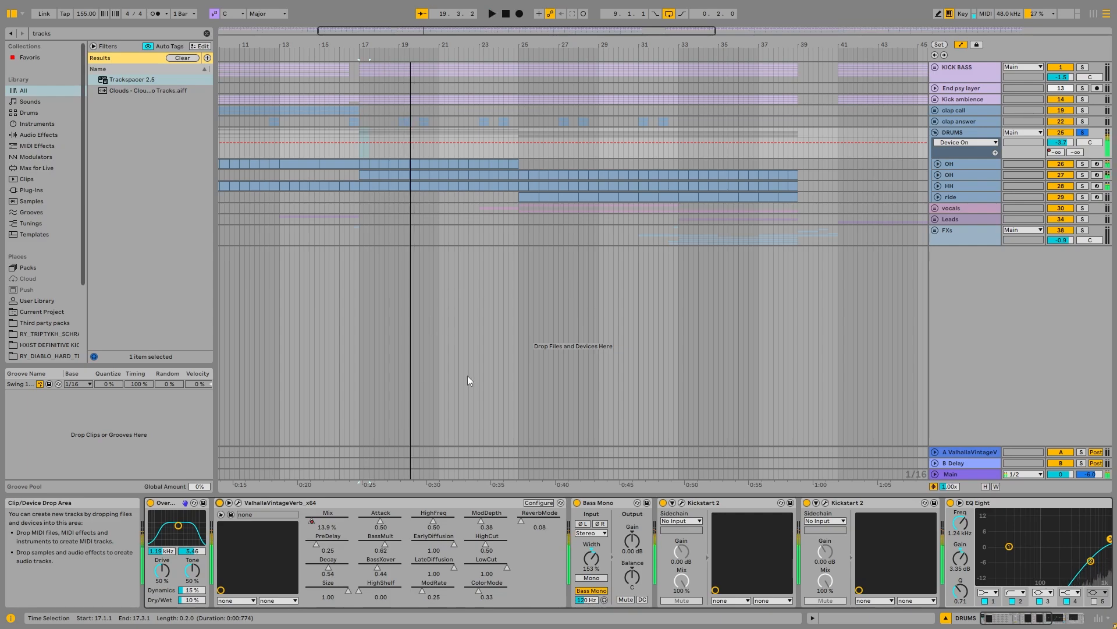
key("space")
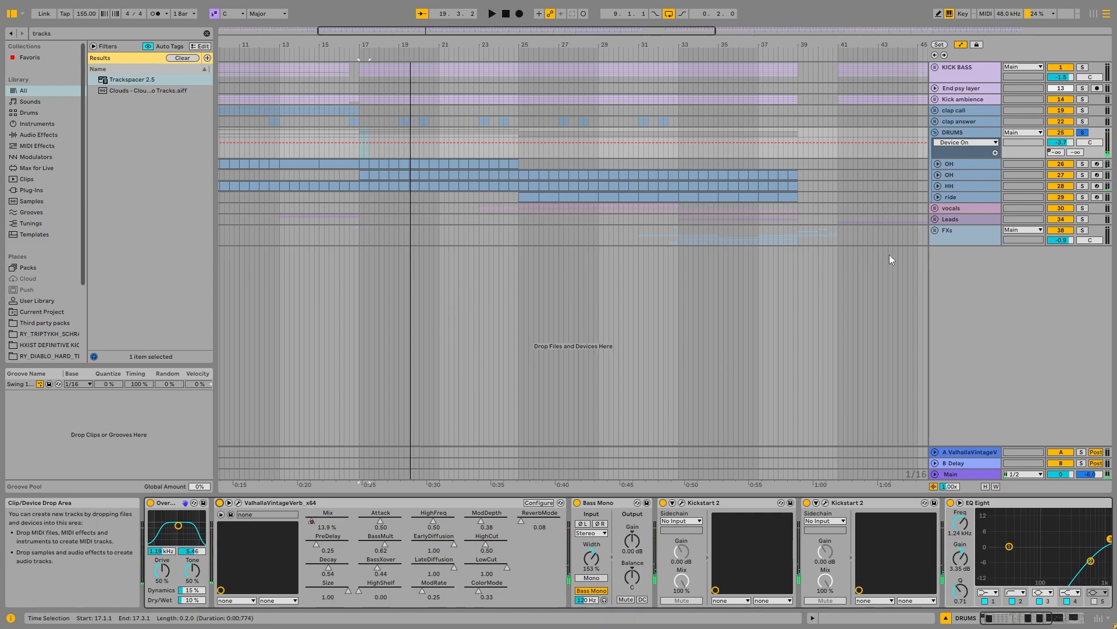
Step: Review the rest of the DRUMS group's chain: Bass Mono, both Kickstart 2 devices, EQ Eight and Auto Filter
left_click(1012, 622)
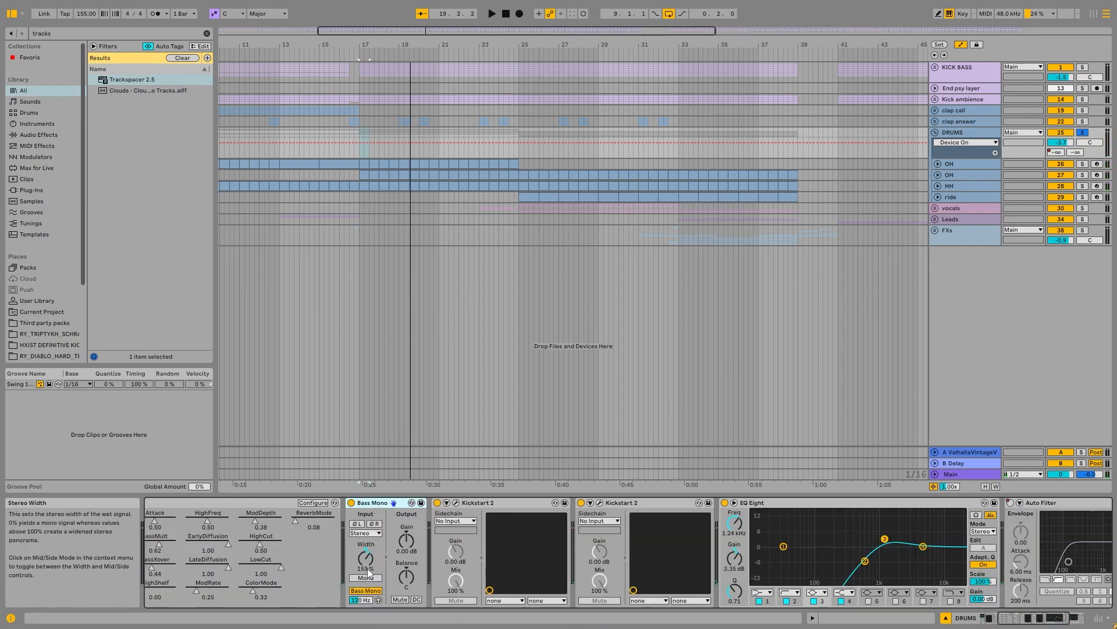
left_click(517, 504)
left_click(663, 504)
scroll(750, 537, "right", 3)
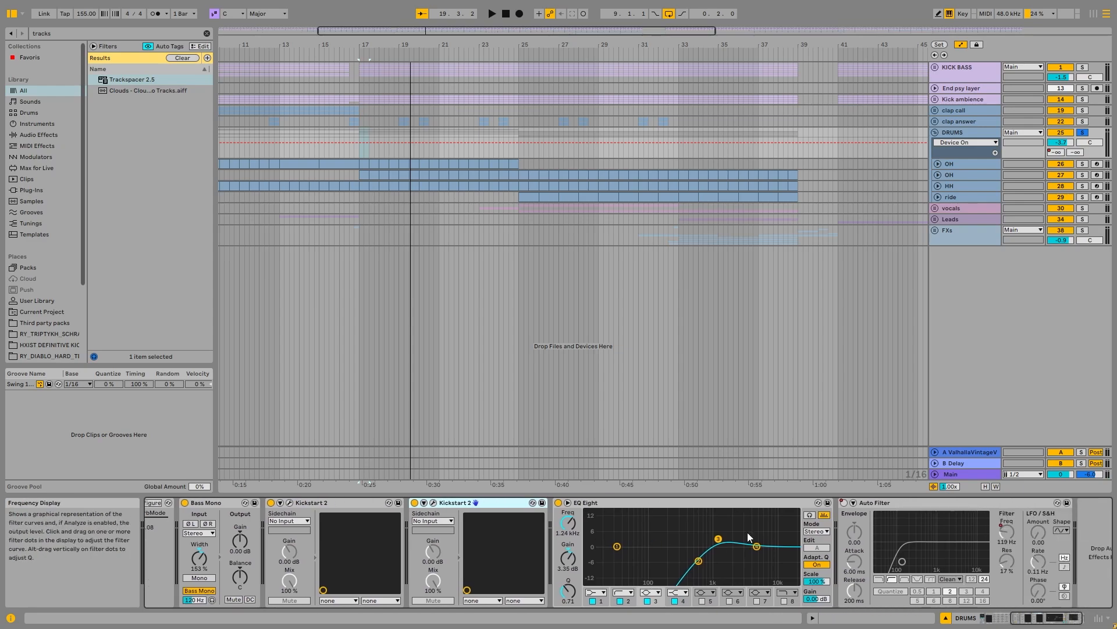
left_click(727, 508)
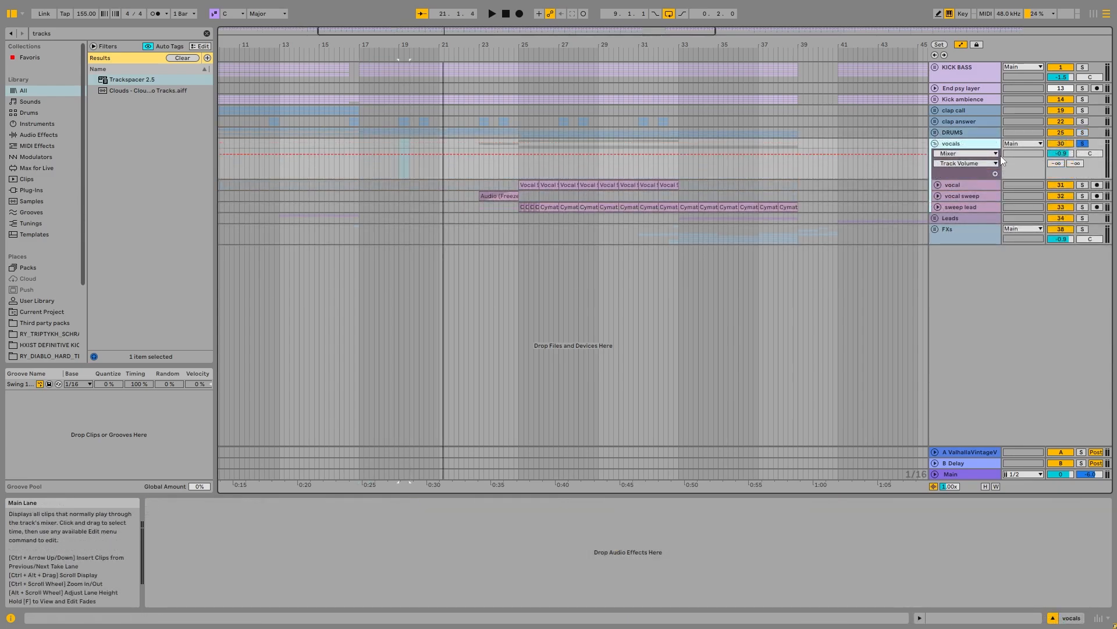
Step: Select the first vocal clip at bar 25 and unfold the vocal track inside the vocals group
scroll(516, 184, "down", 5)
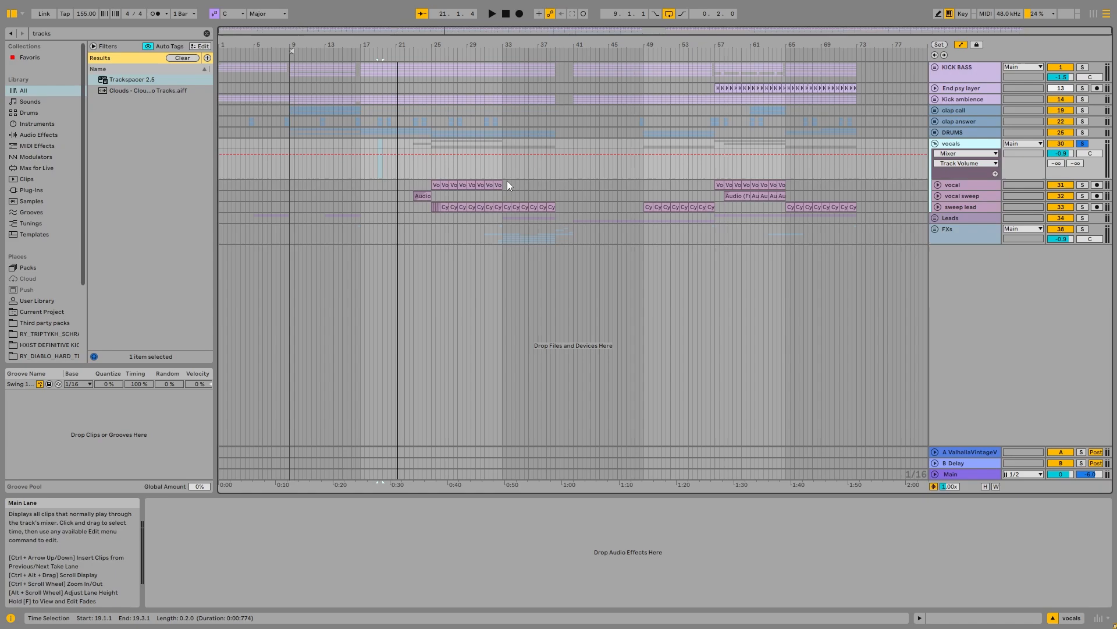
left_click(436, 184)
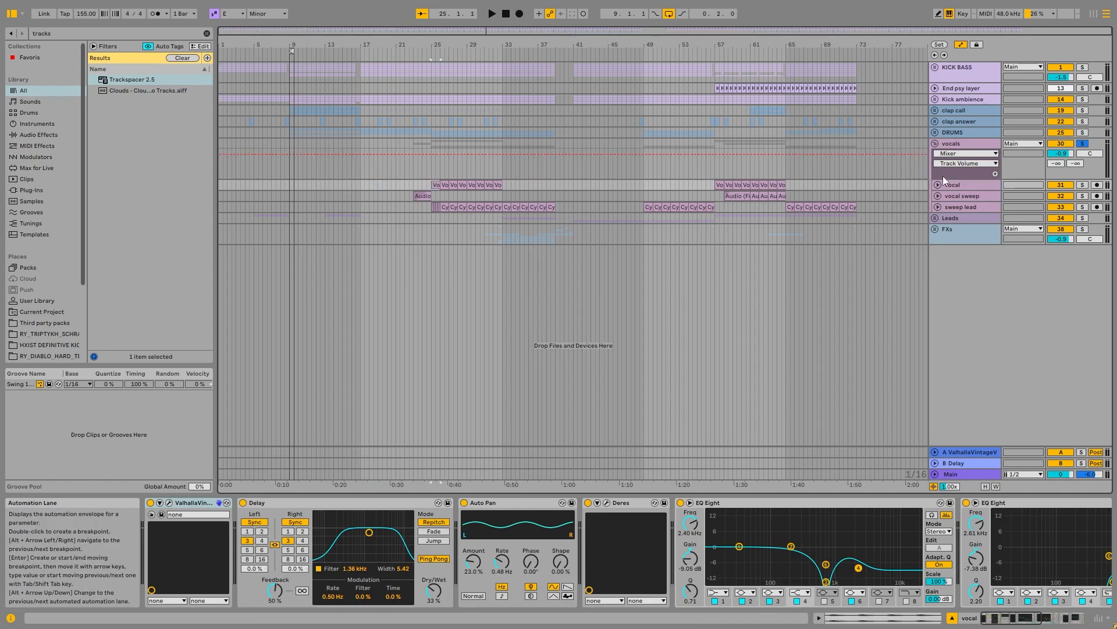
left_click(938, 185)
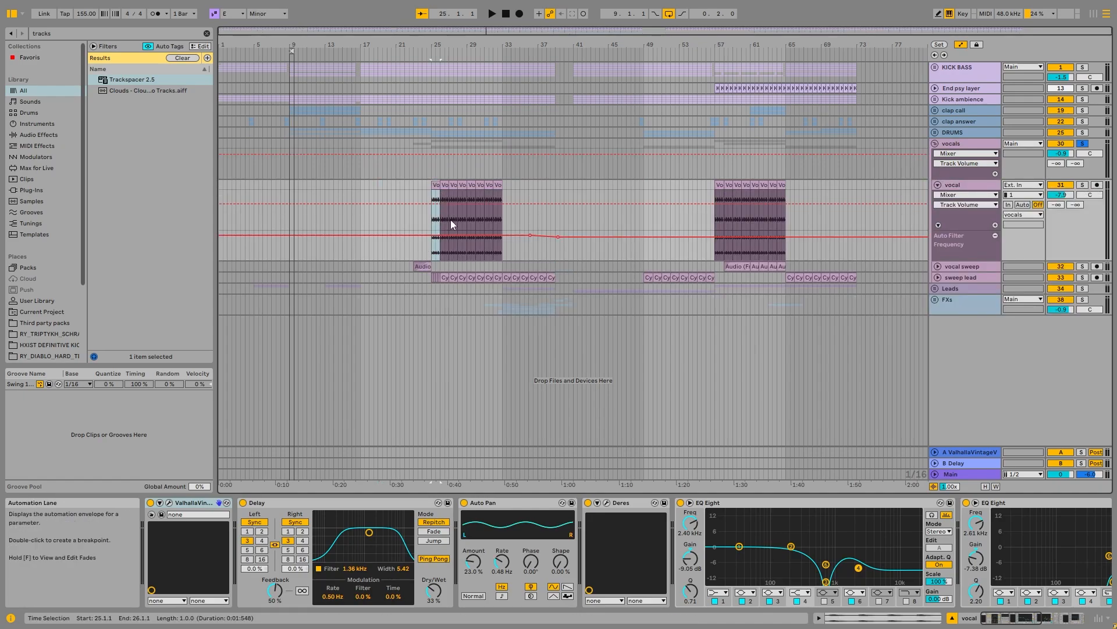
left_click(969, 184)
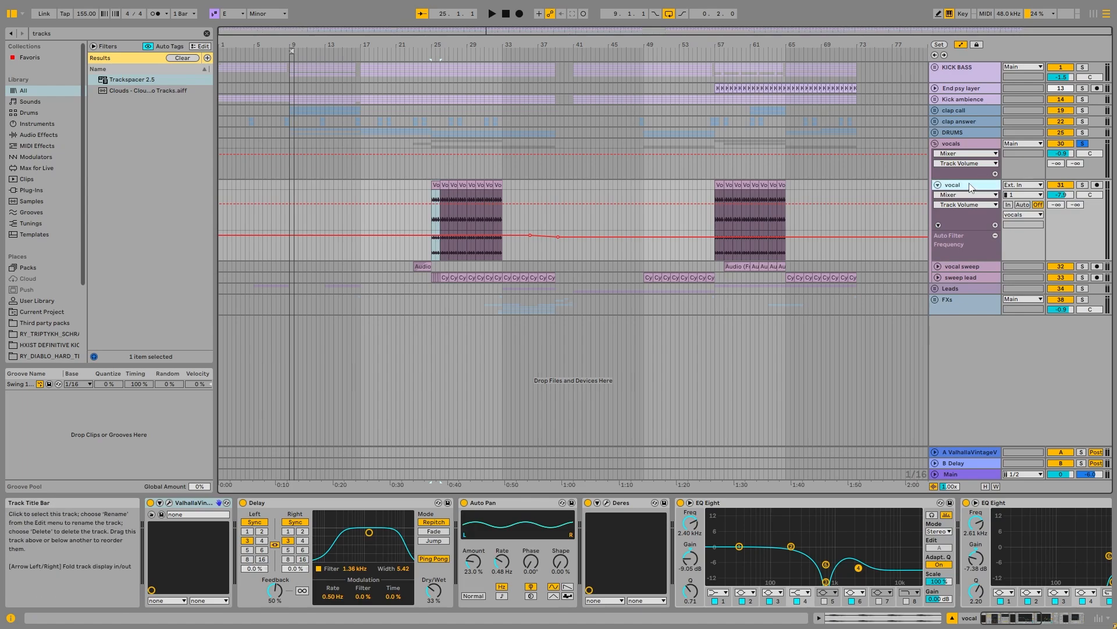
Step: Solo the vocal track and insert a new audio track directly below it in the vocals group
left_click(1082, 184)
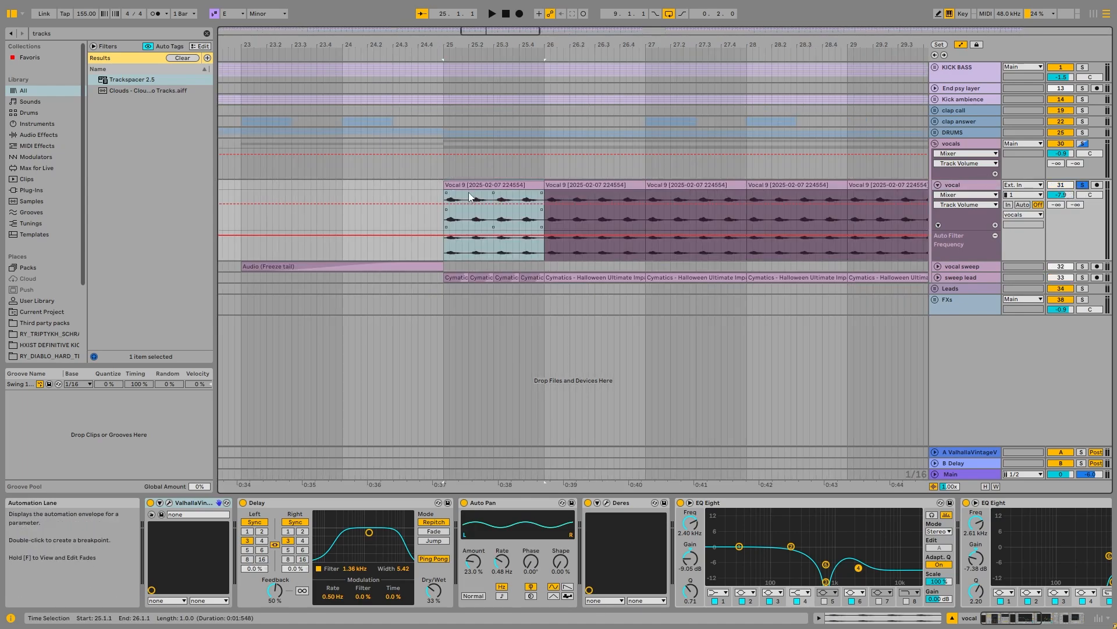
scroll(469, 192, "up", 3)
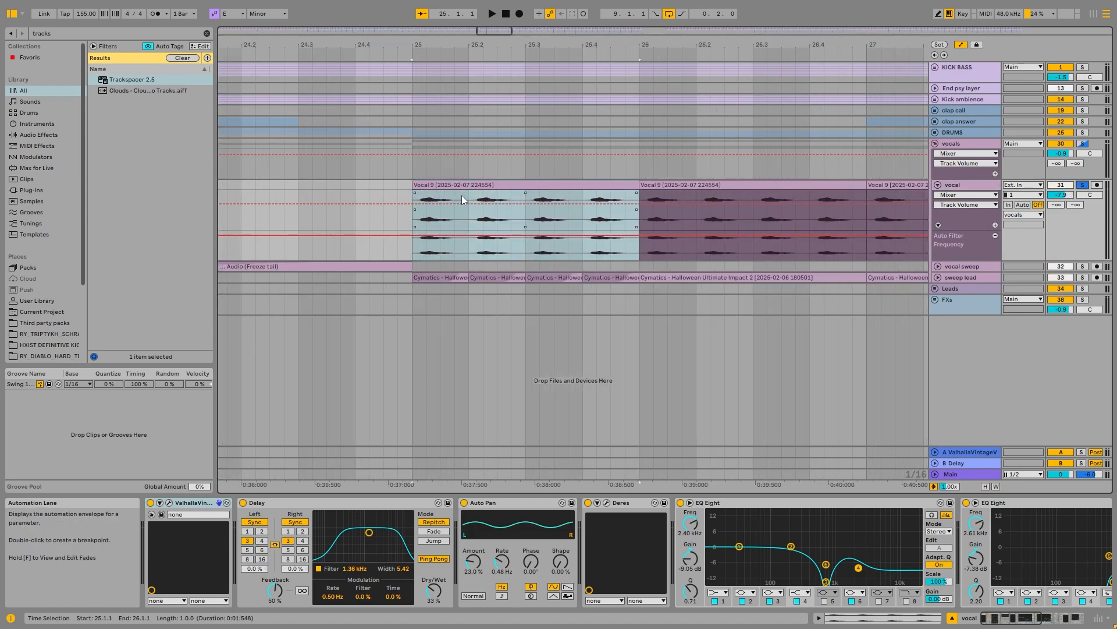
right_click(960, 185)
left_click(994, 293)
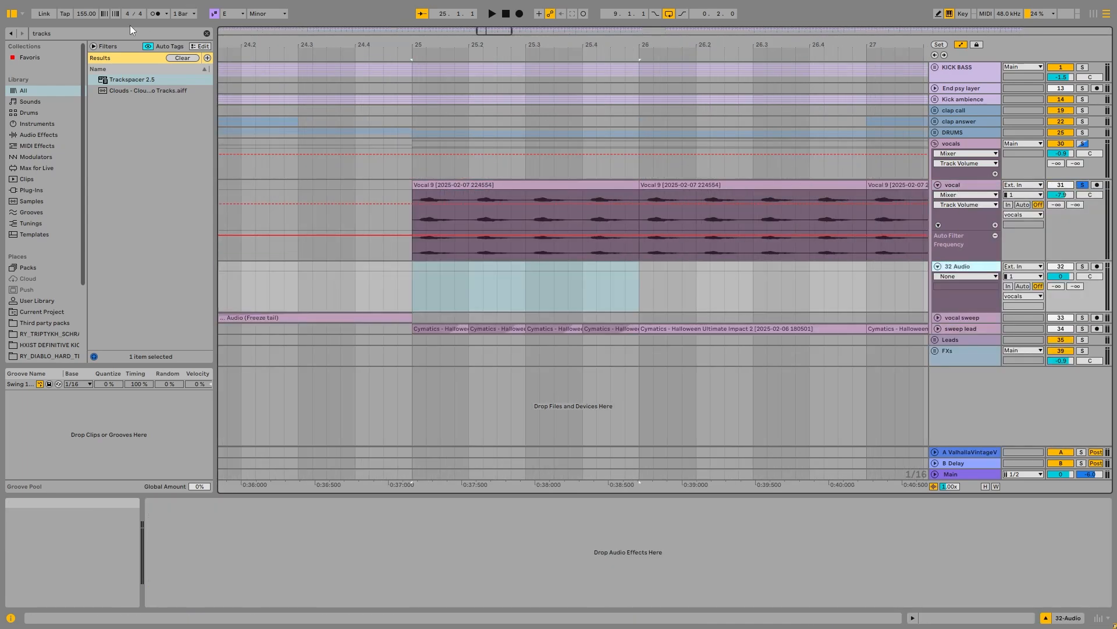
Step: Search the browser for "vocal 9", place the Vocal 9 sample near bar 25 on the new audio track, and solo that track
key("ctrl+f")
type("vocal 9")
scroll(58, 285, "down", 3)
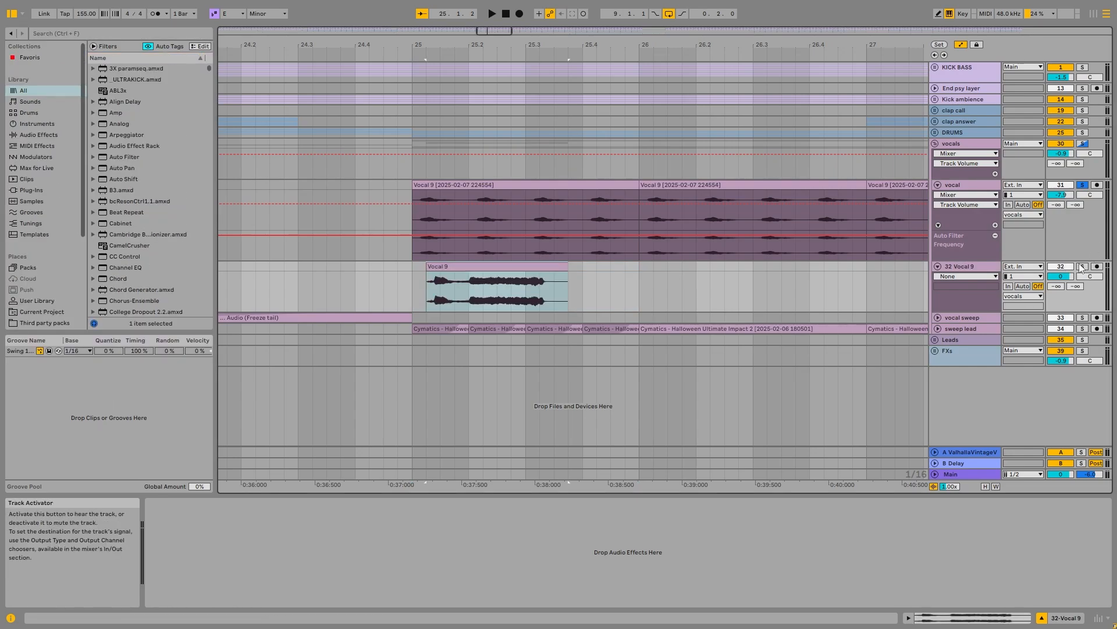
left_click(1082, 267)
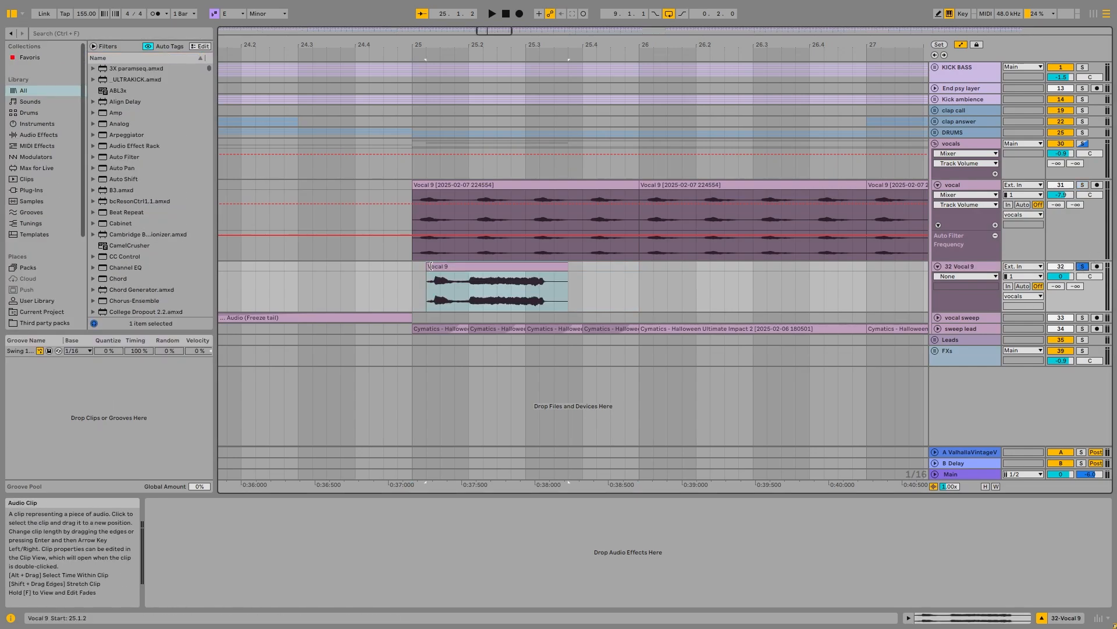
Step: Transpose the Vocal 9 clip to -7 semitones, and return to the track's device view
double_click(465, 266)
left_click_drag(319, 343, 319, 372)
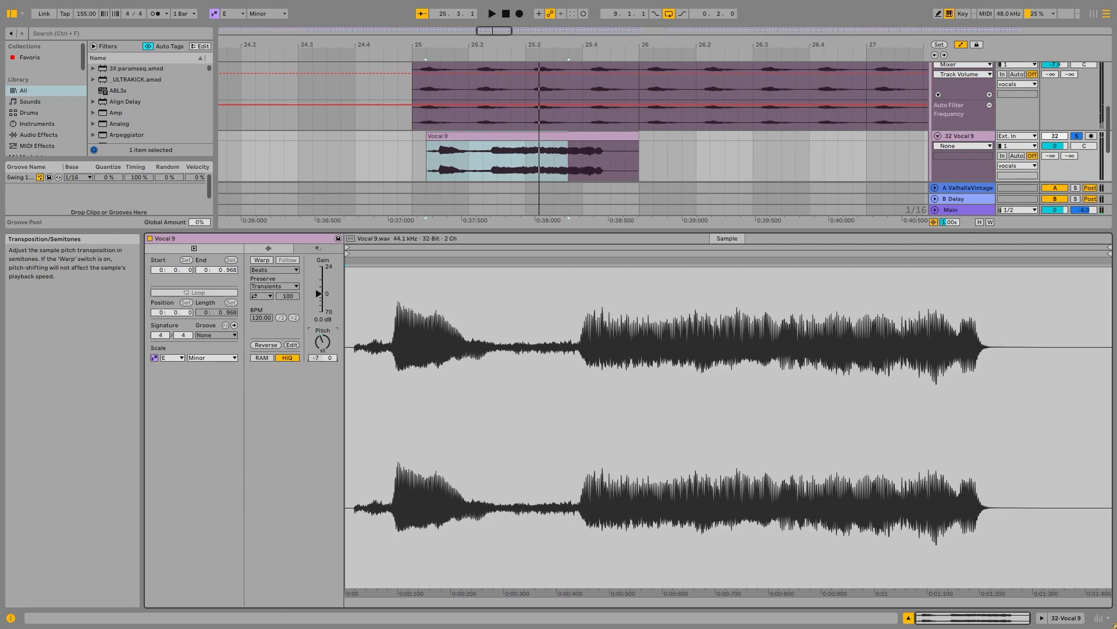
left_click(965, 137)
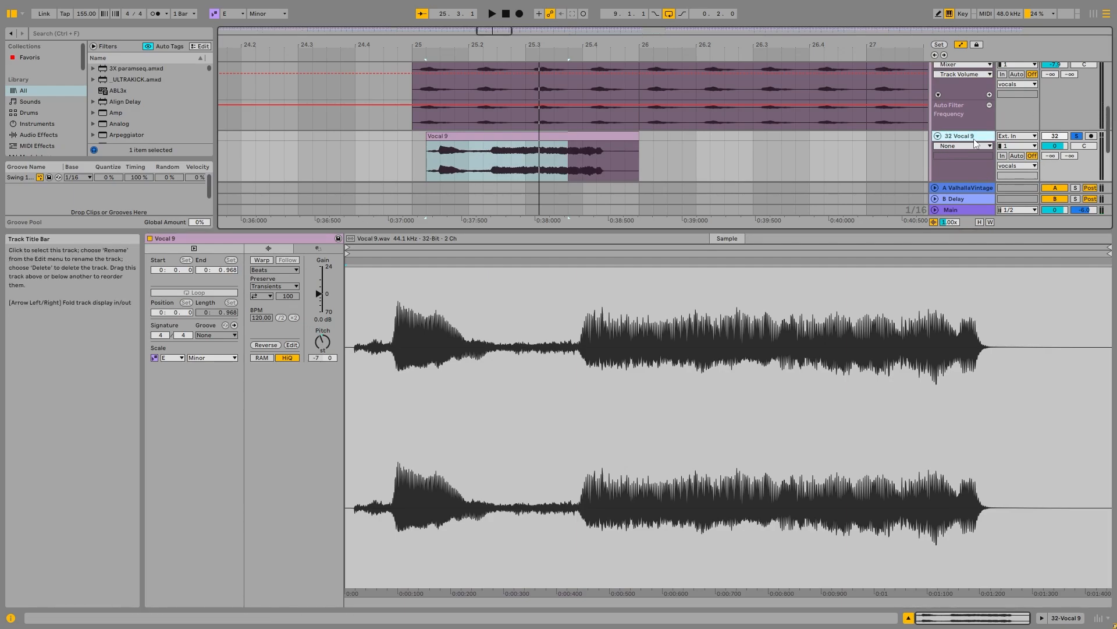
double_click(957, 137)
Step: Trim the Vocal 9 clip to its short first sound and position it to start slightly before bar 25
left_click_drag(638, 266, 469, 267)
left_click_drag(433, 267, 409, 267)
right_click(420, 277)
left_click(493, 399)
scroll(441, 262, "up", 2)
Step: Solo and play the processed vocal track, and compare it with the trimmed Vocal 9 clip soloed on its own track
left_click(1083, 185)
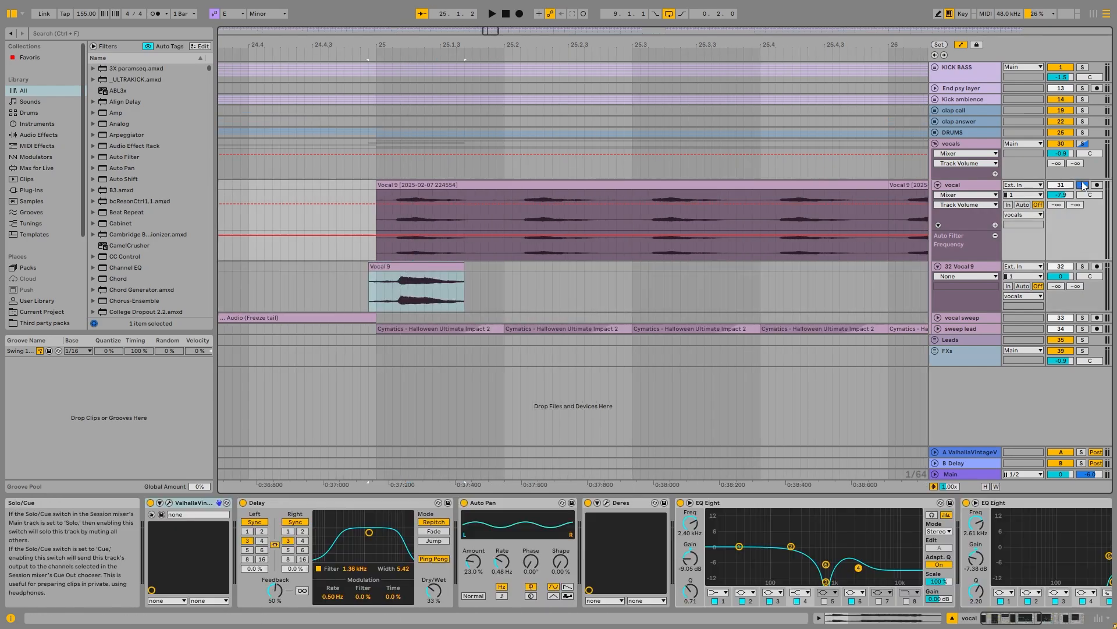
key("space")
key("space")
left_click(432, 265)
left_click(1083, 267)
key("space")
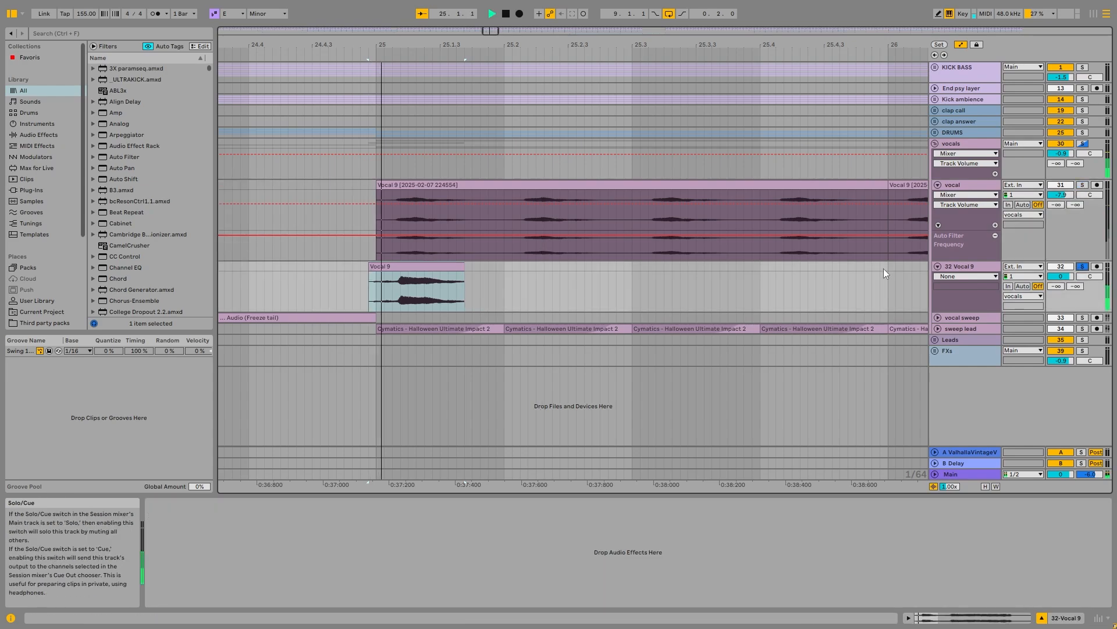
key("space")
key("space")
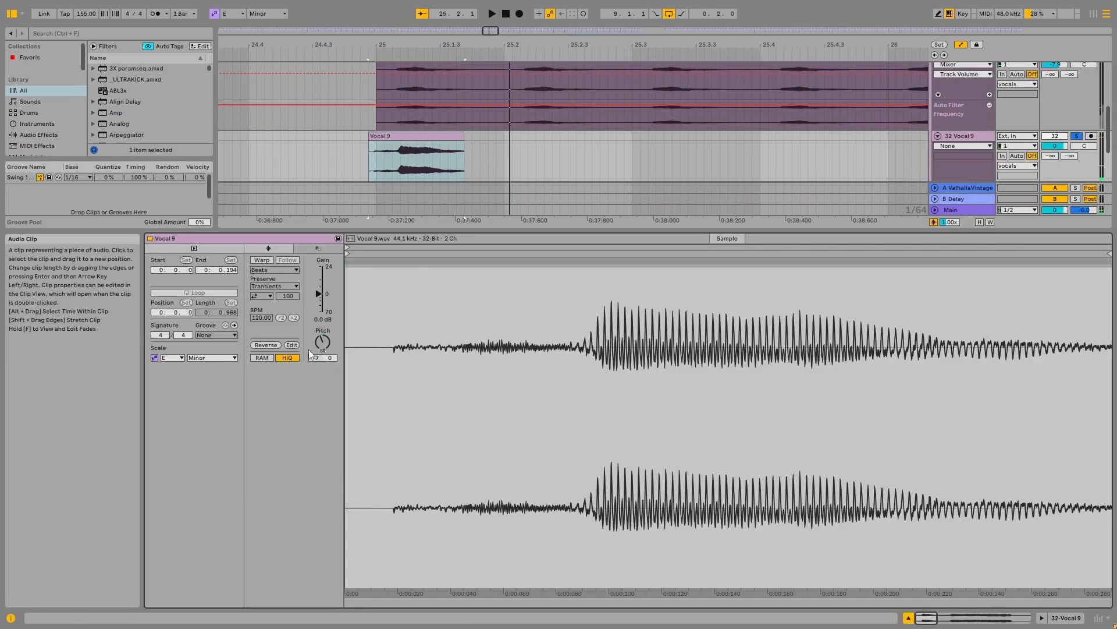
Step: Adjust the transposition of the trimmed Vocal 9 clip, and solo the vocal track again
double_click(434, 277)
left_click(973, 137)
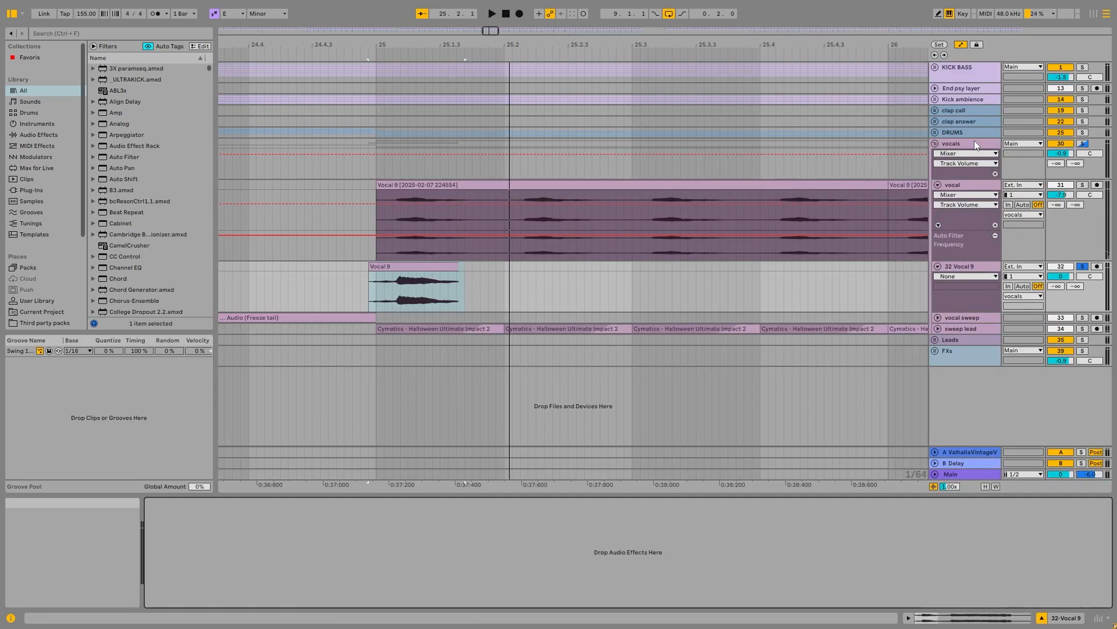
left_click(963, 186)
left_click(1082, 185)
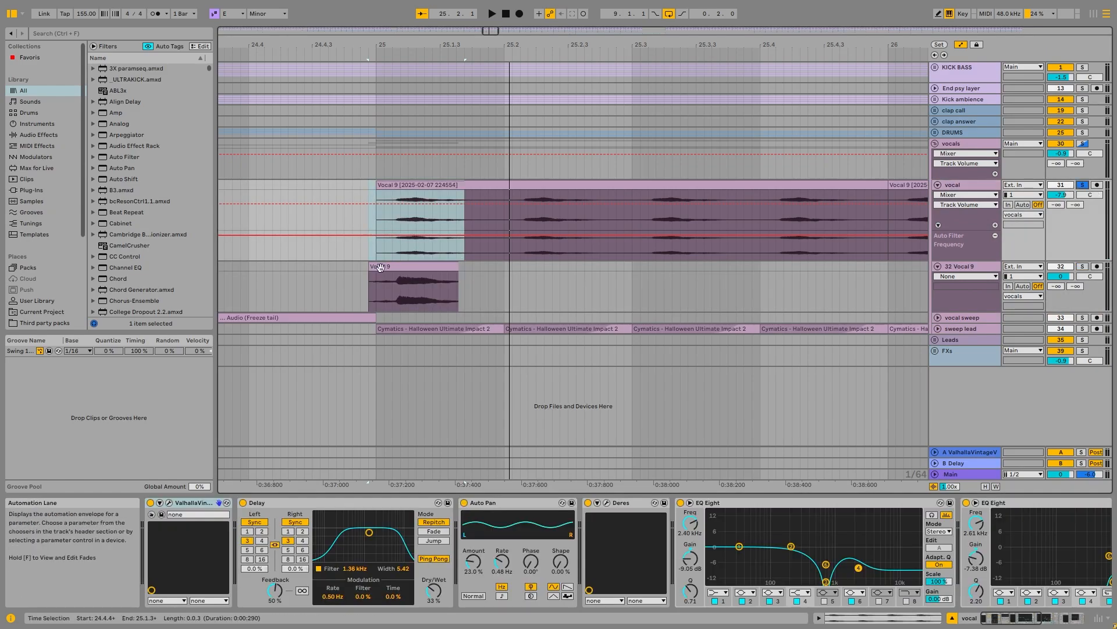
Step: Hide the automation lanes and add a long fade-in and fade-out to the trimmed Vocal 9 clip
key("a")
left_click(370, 249)
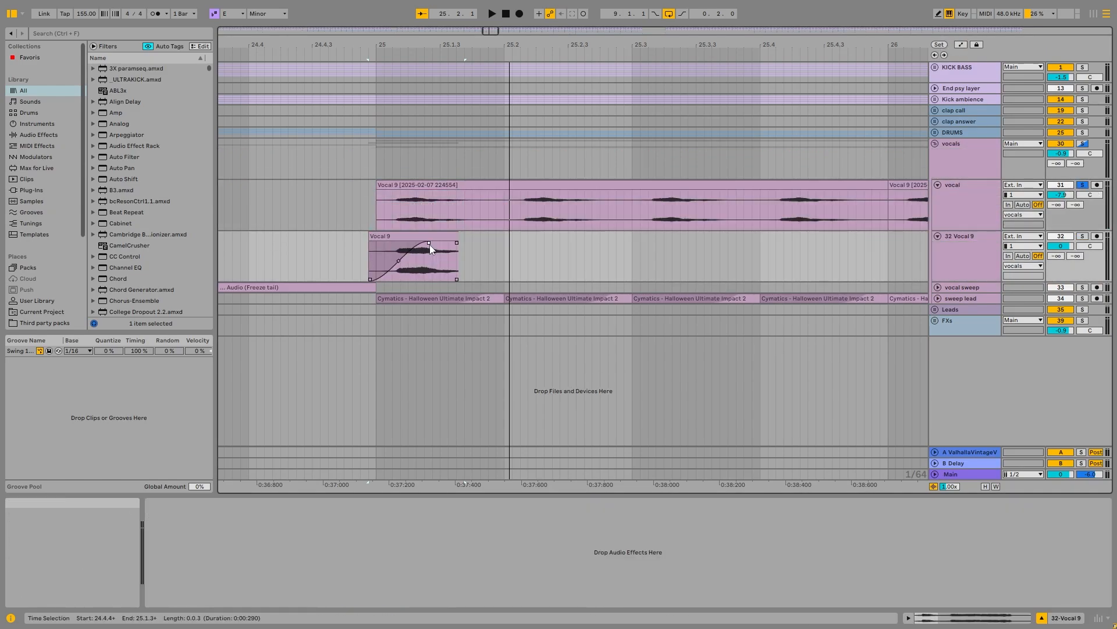
left_click_drag(456, 242, 394, 244)
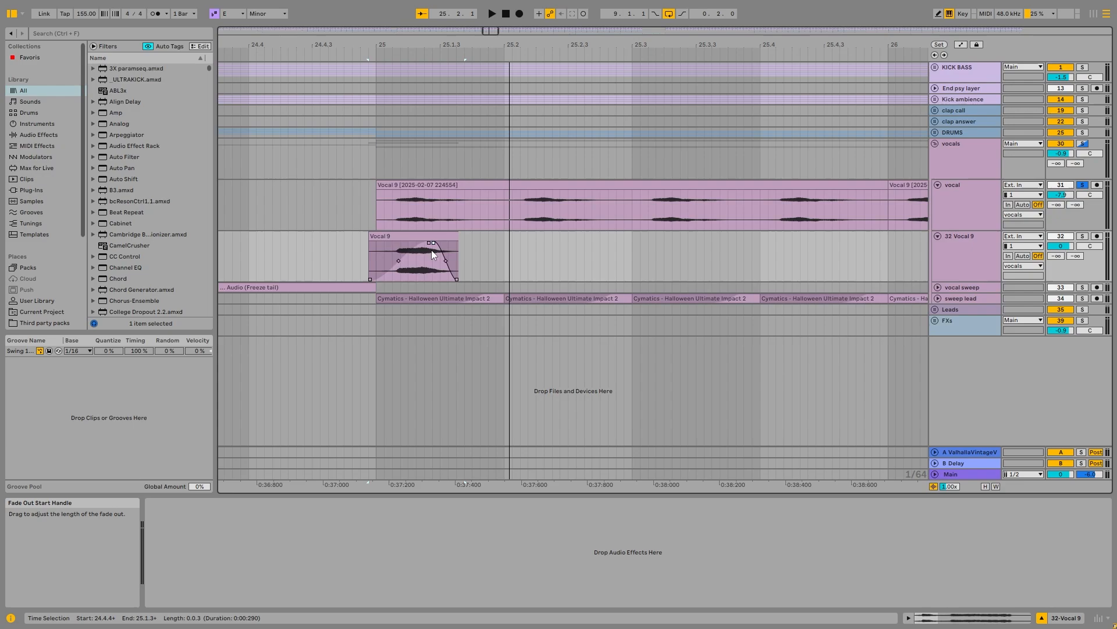
key("Up")
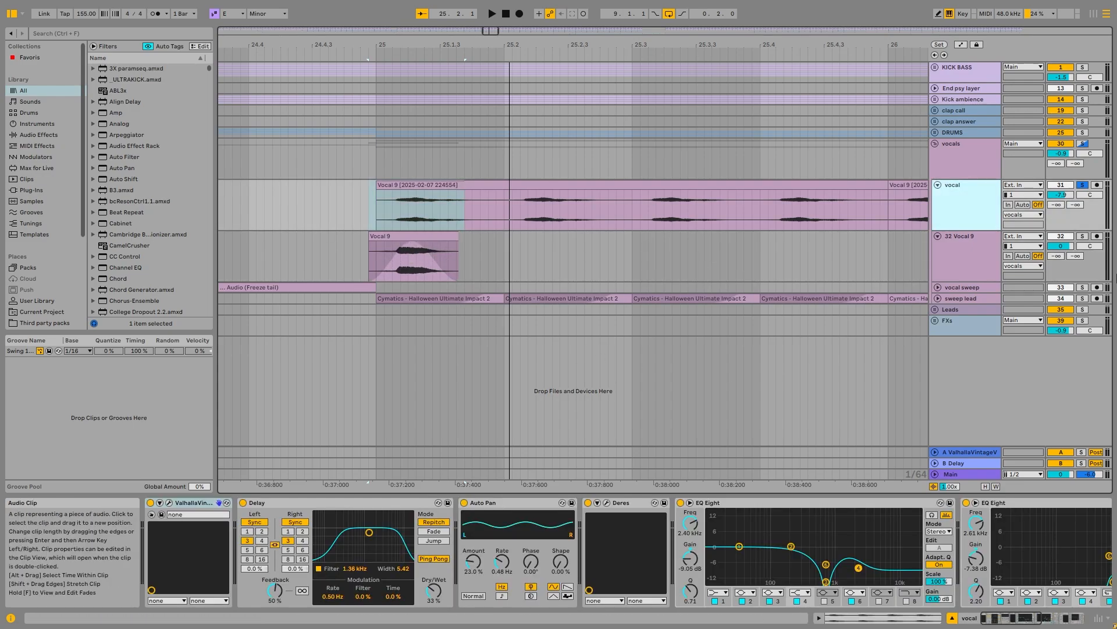
Step: Review the ValhallaVintageVerb settings on the vocal track and close the plugin window
left_click(194, 503)
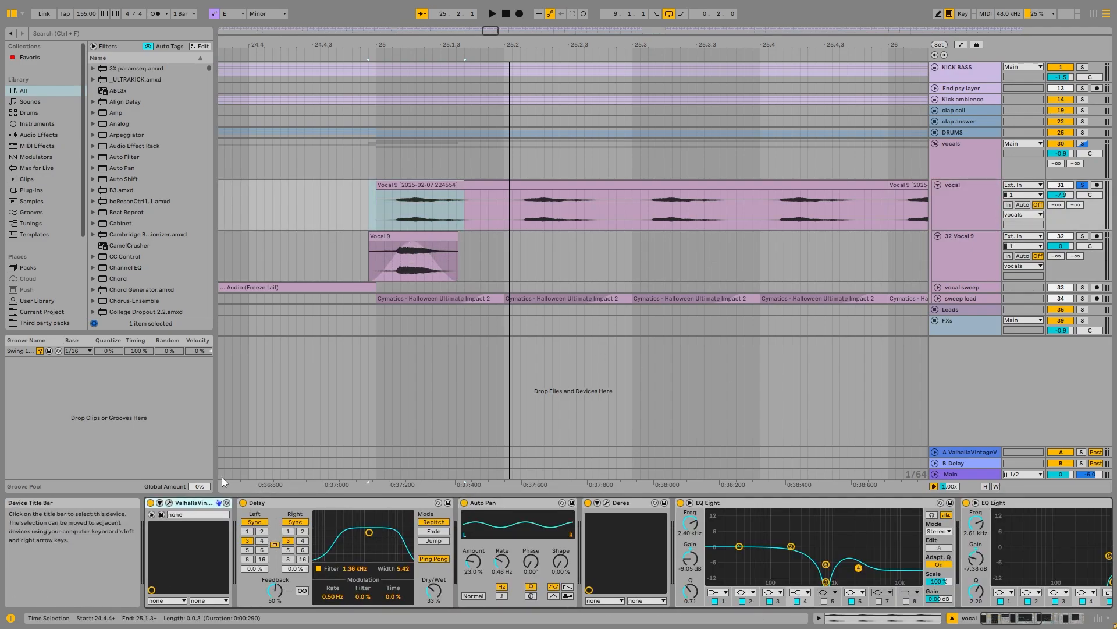
left_click(169, 503)
left_click(592, 127)
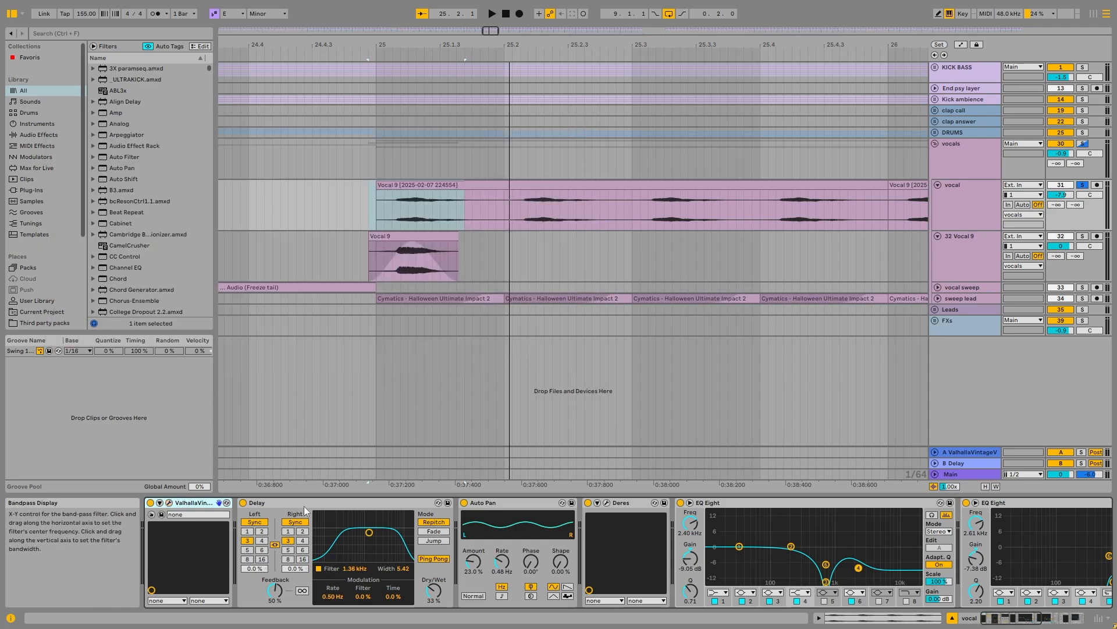
Step: Select the first vocal clip at bar 25 and play the soloed vocal track from there
left_click(426, 185)
scroll(426, 185, "down", 4)
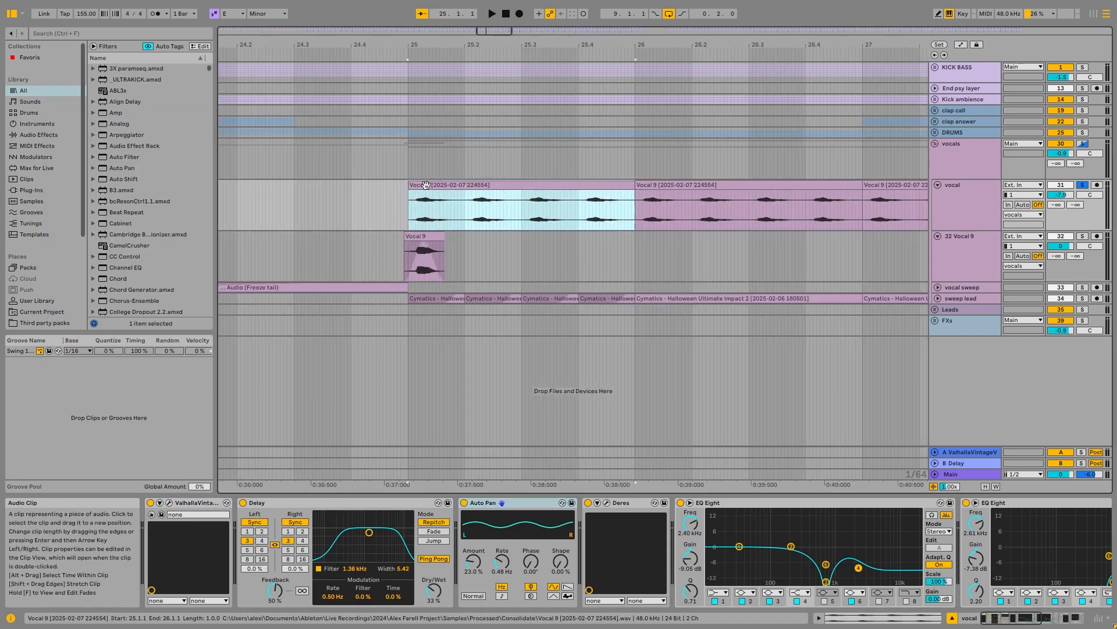
scroll(426, 185, "down", 3)
key("space")
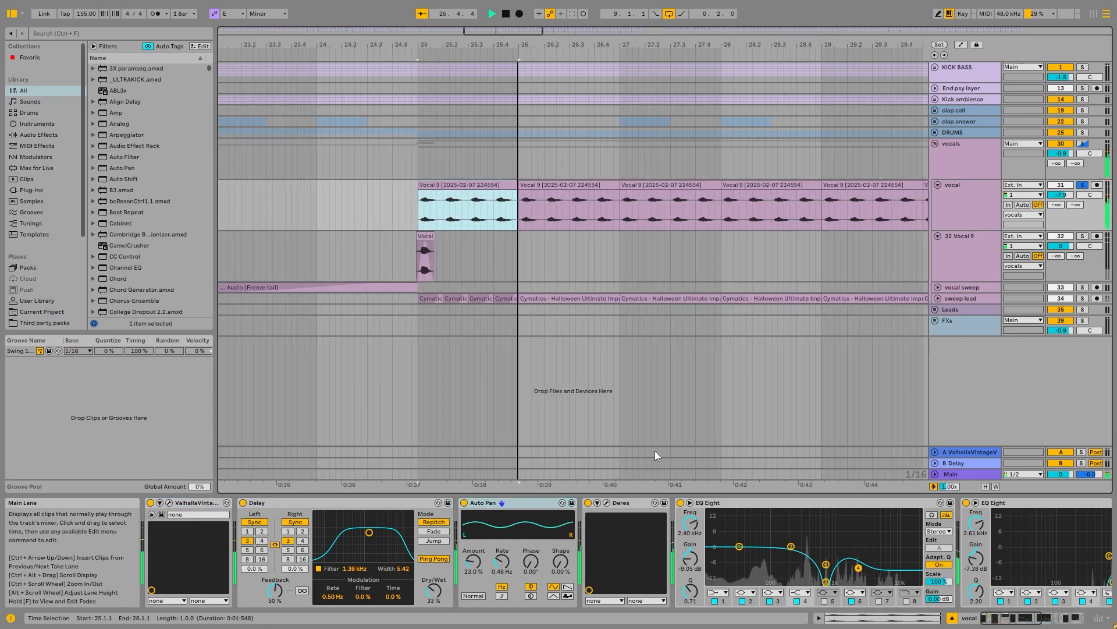
key("space")
Step: Play the vocal with the first EQ Eight in its chain off and on to compare the sound
left_click(1043, 618)
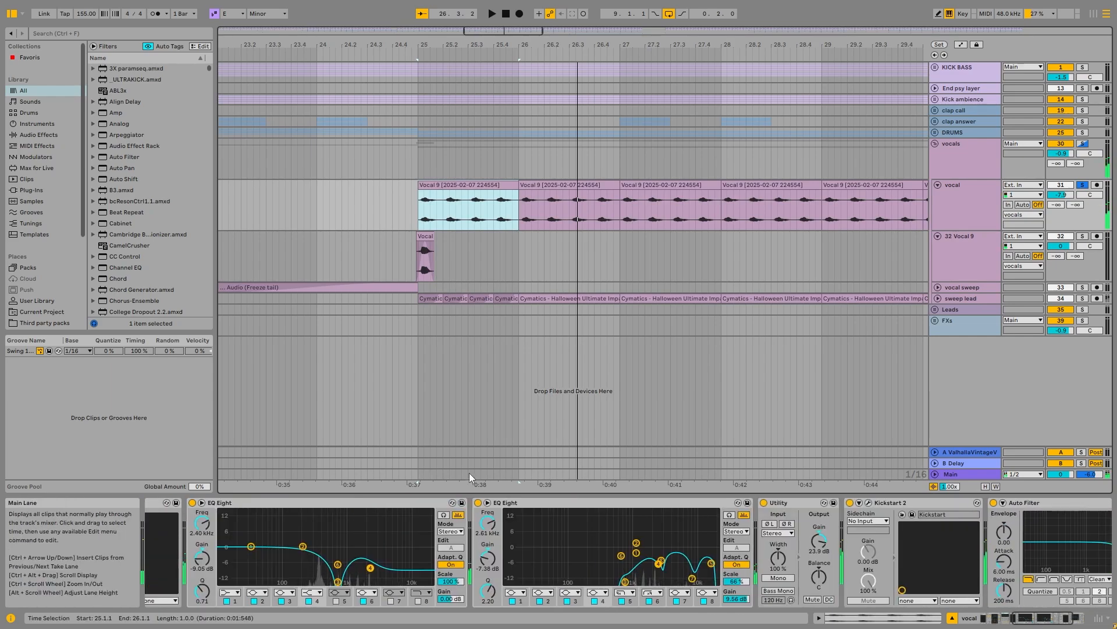
left_click(274, 503)
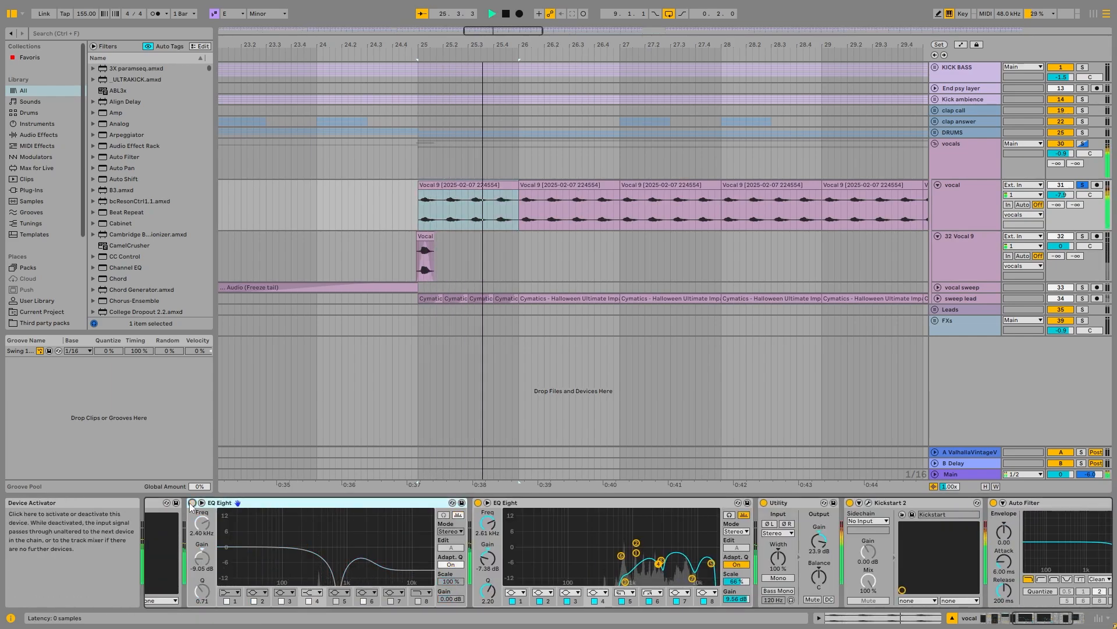
left_click(192, 503)
key("space")
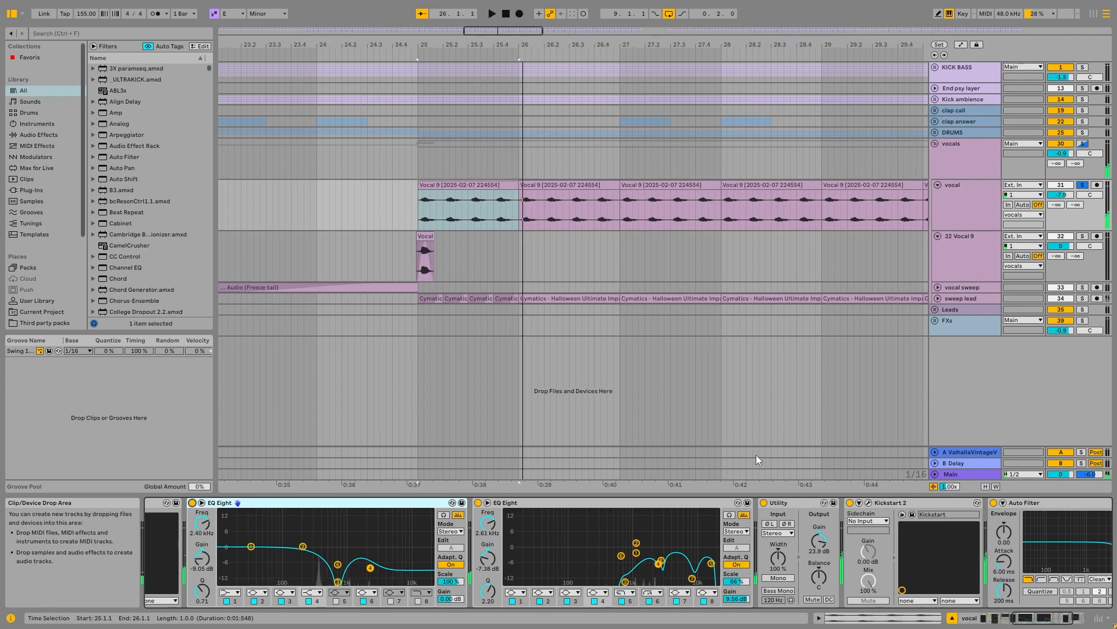
Step: Show the Auto Filter Frequency automation on the vocal track and examine it over the clips from bar 25
left_click_drag(1029, 618, 1058, 617)
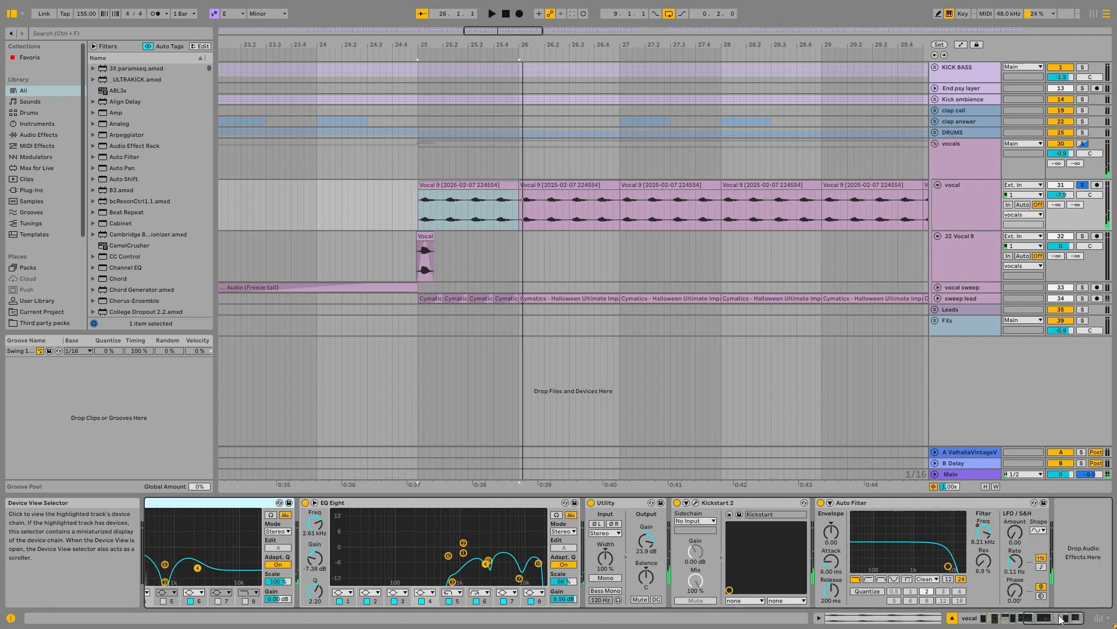
right_click(987, 533)
left_click(1007, 431)
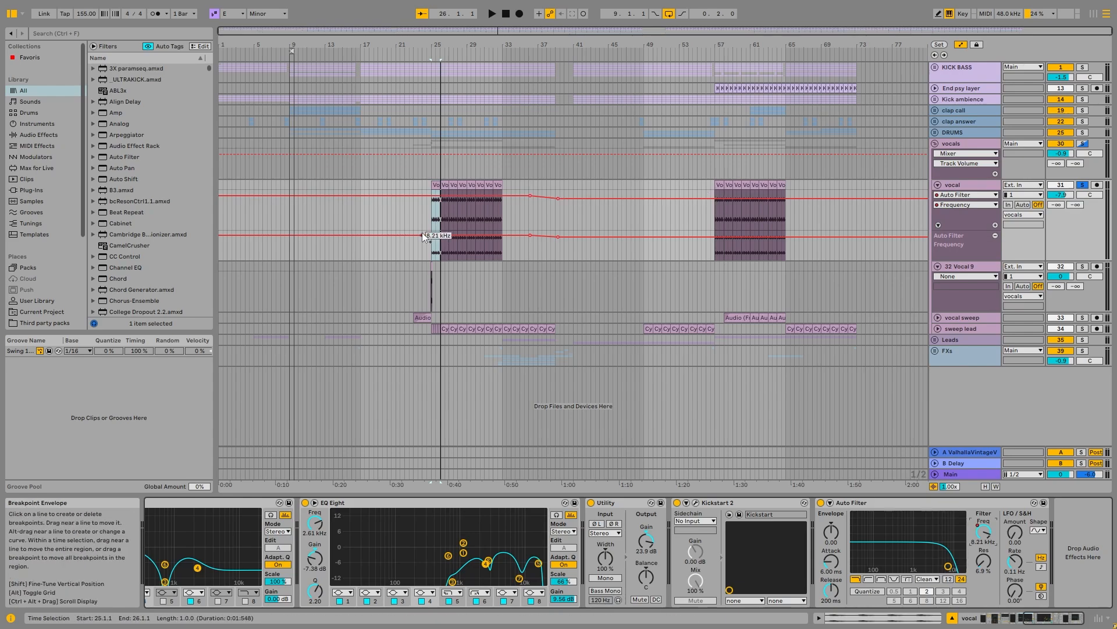
scroll(401, 217, "up", 6)
left_click(955, 185)
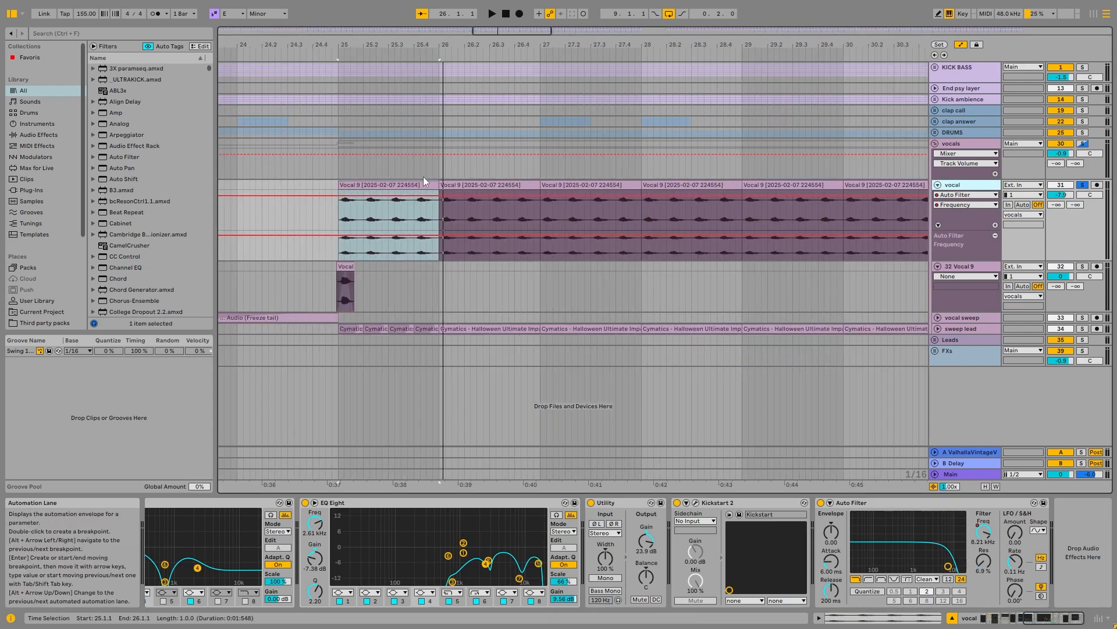
scroll(351, 219, "up", 5)
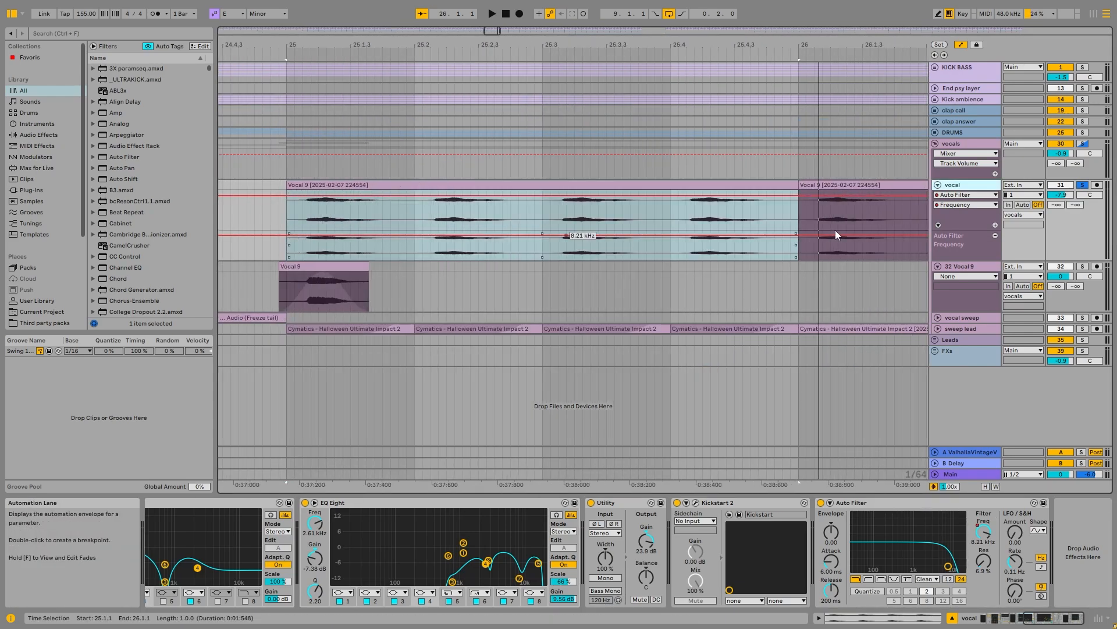
Step: Solo the KICK BASS group together with the vocal track and play both from bar 25
left_click(1083, 67, "ctrl")
left_click(383, 185)
scroll(385, 218, "down", 5)
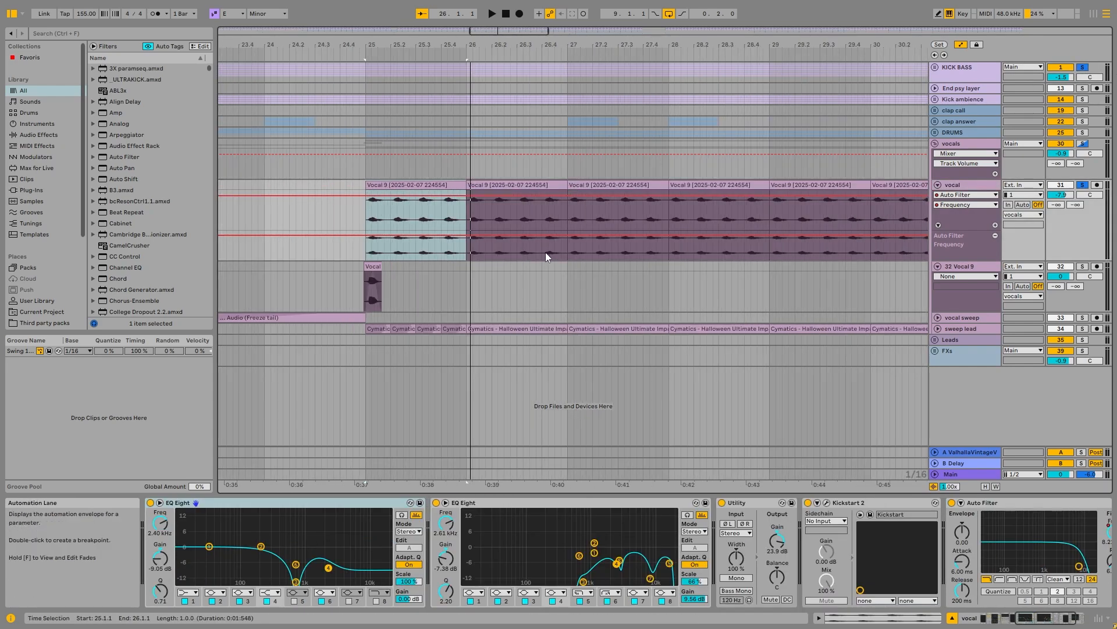
key("space")
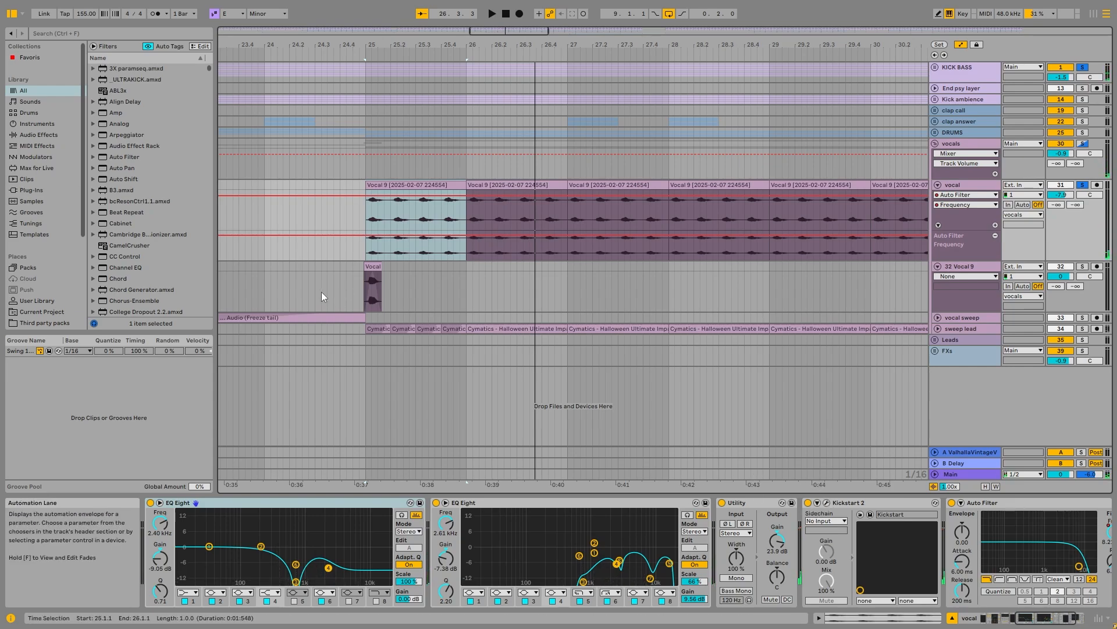
Step: Unfold and solo the vocal sweep track, and play its Audio (Freeze tail) clip leading into bar 25
scroll(300, 298, "up", 2)
left_click(938, 318)
scroll(396, 315, "down", 3)
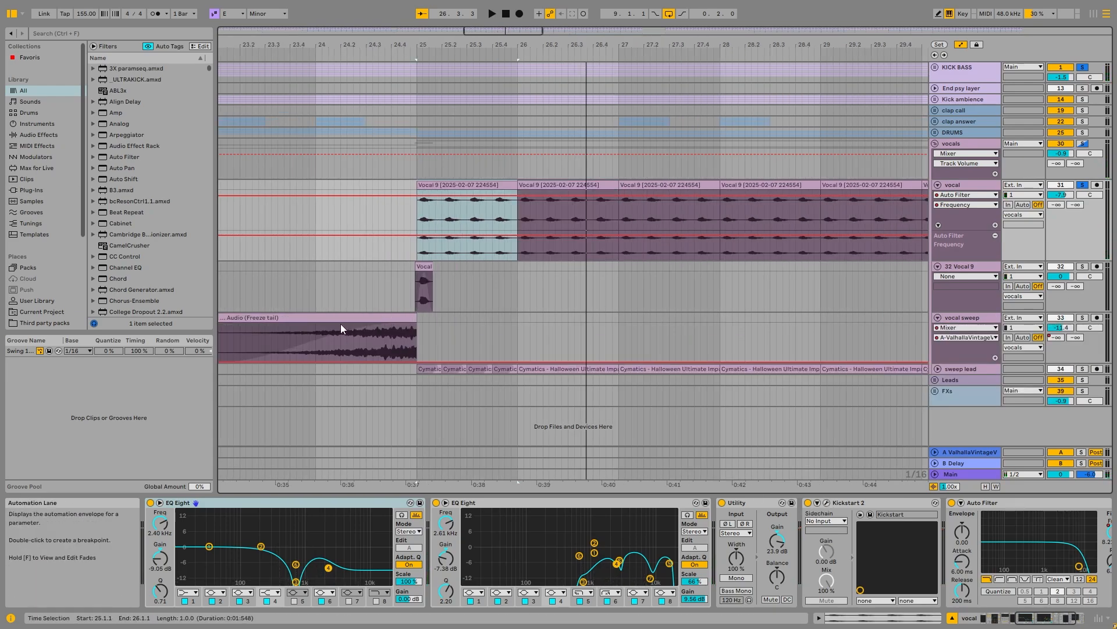
left_click(340, 323)
left_click(1083, 318)
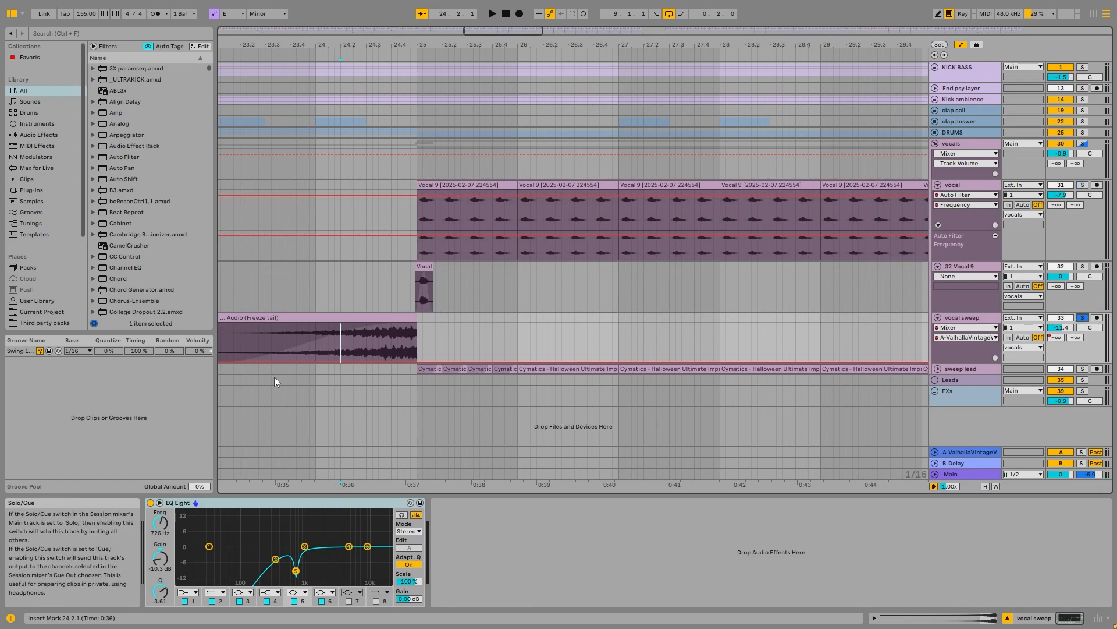
left_click(330, 326)
key("space")
scroll(751, 339, "down", 3)
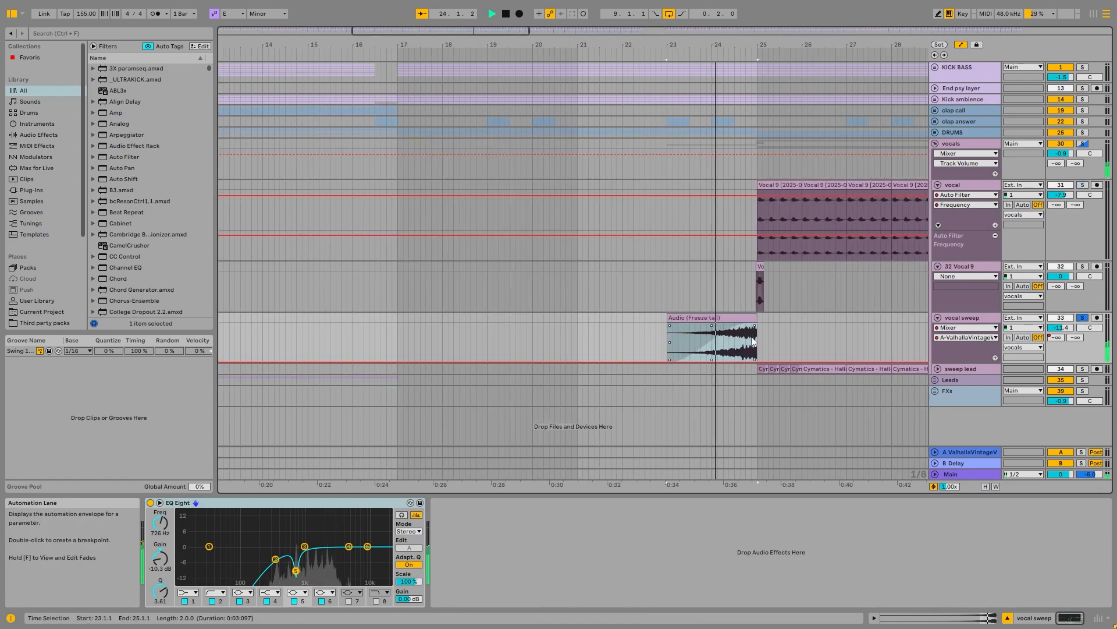
key("space")
Step: Solo the Vocal 9 track, search the browser for "vintage", and load ValhallaVintageVerb_x64 onto the track
left_click(1083, 266)
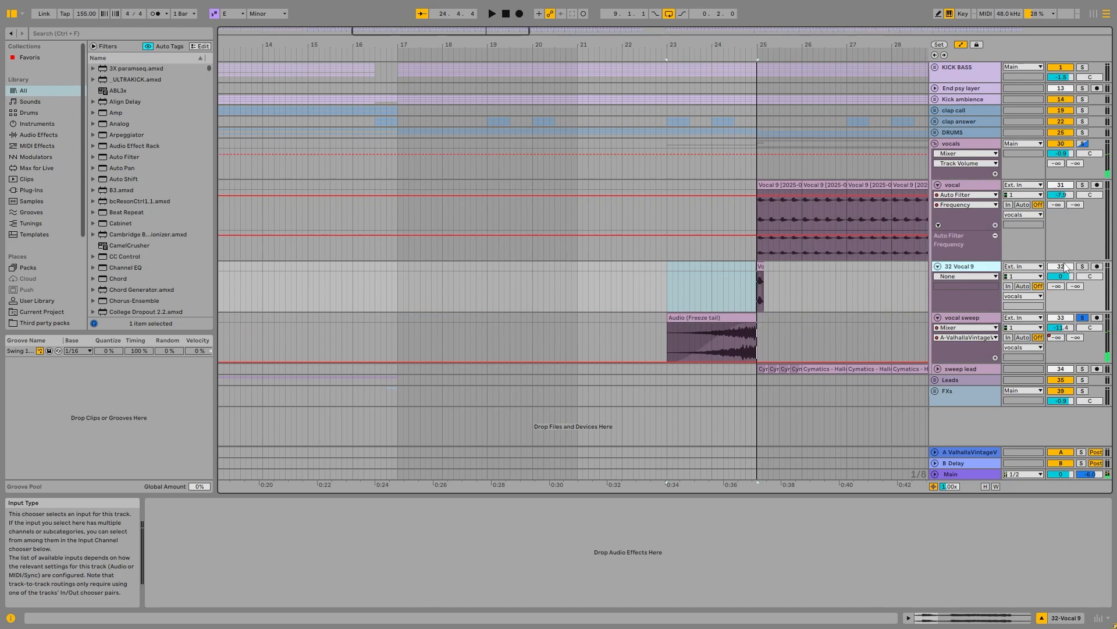
left_click(79, 33)
type("vintage")
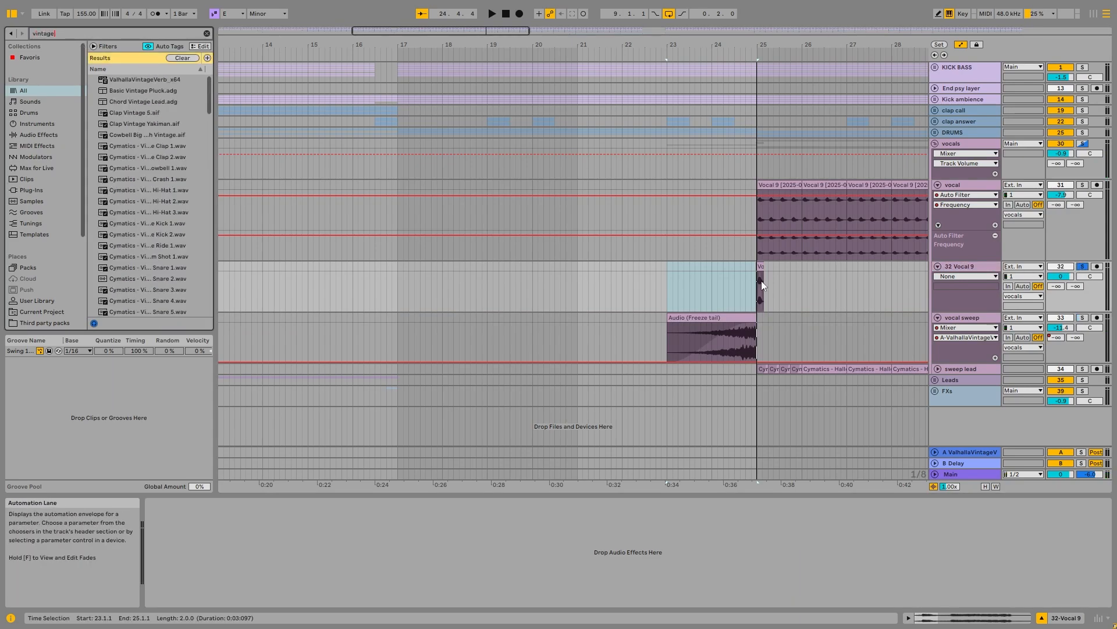
scroll(771, 276, "up", 9)
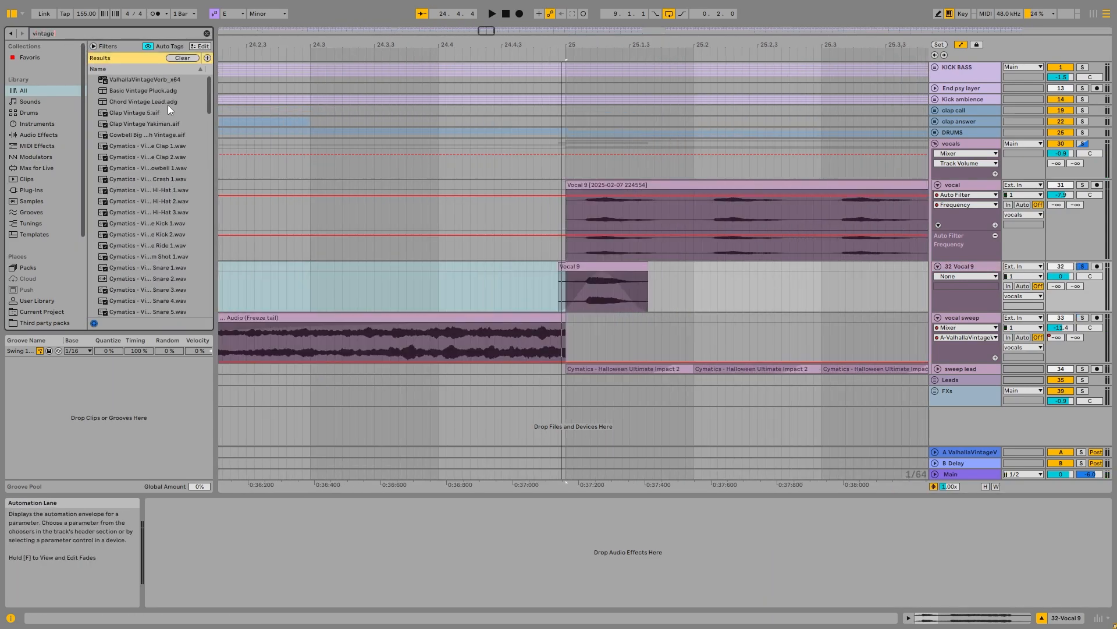
double_click(144, 79)
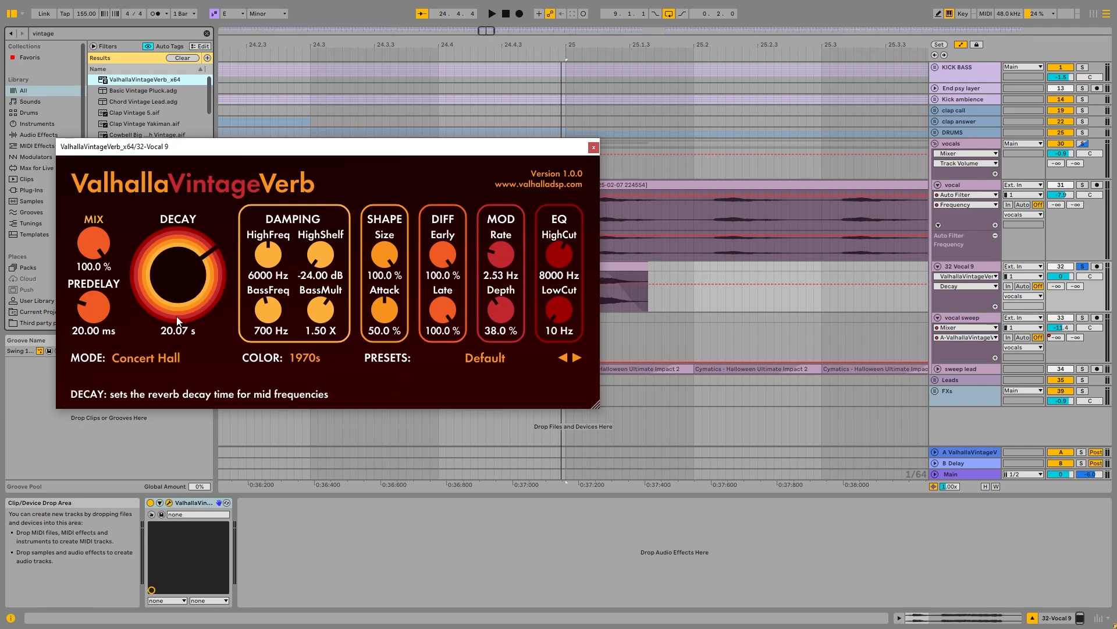
Step: Adjust the reverb's Decay, close the ValhallaVintageVerb window, and freeze and flatten the Vocal 9 track
left_click_drag(177, 320, 170, 332)
left_click(594, 147)
right_click(979, 267)
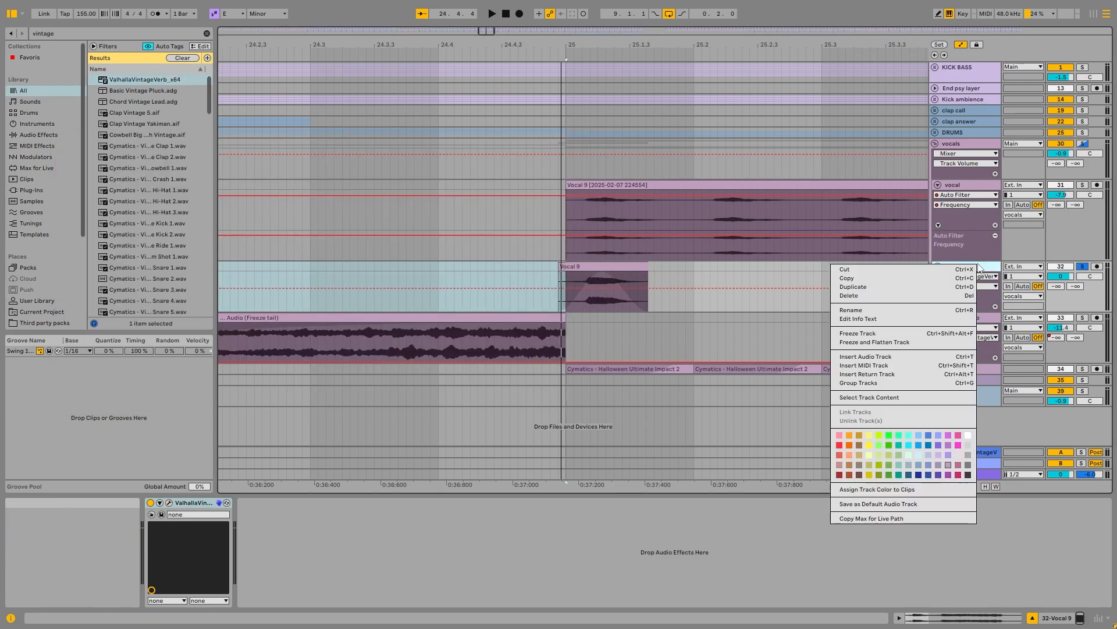
left_click(887, 336)
scroll(605, 268, "down", 5)
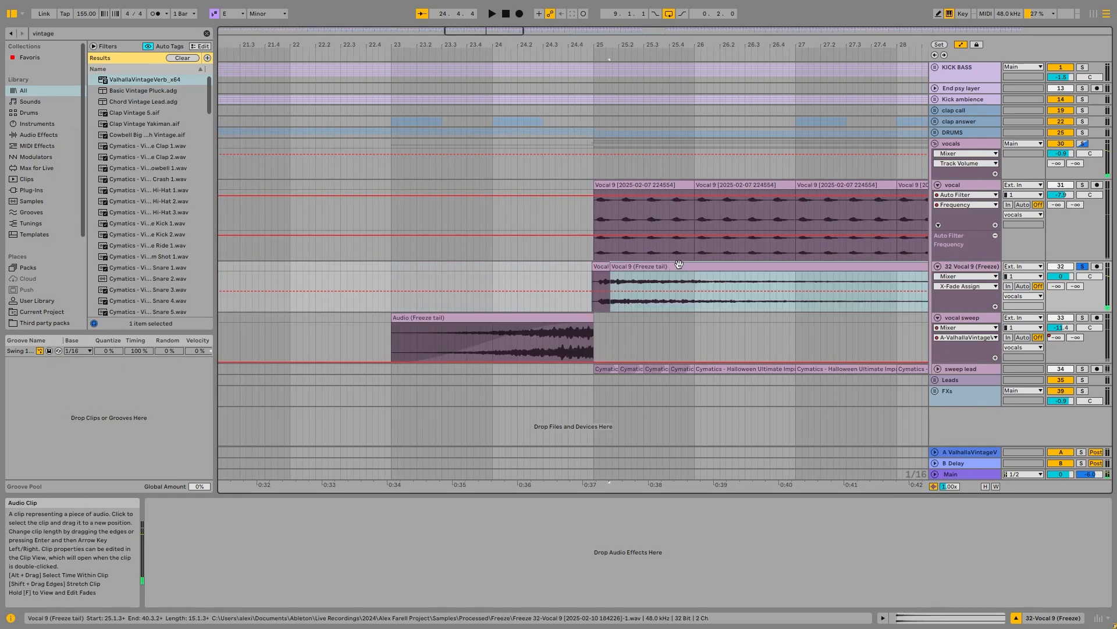
Step: Remove the short dry Vocal 9 clip and trim the start of the freeze tail clip to 25.2.2
left_click(605, 267)
scroll(612, 266, "up", 5)
left_click_drag(582, 266, 780, 268)
scroll(781, 278, "down", 5)
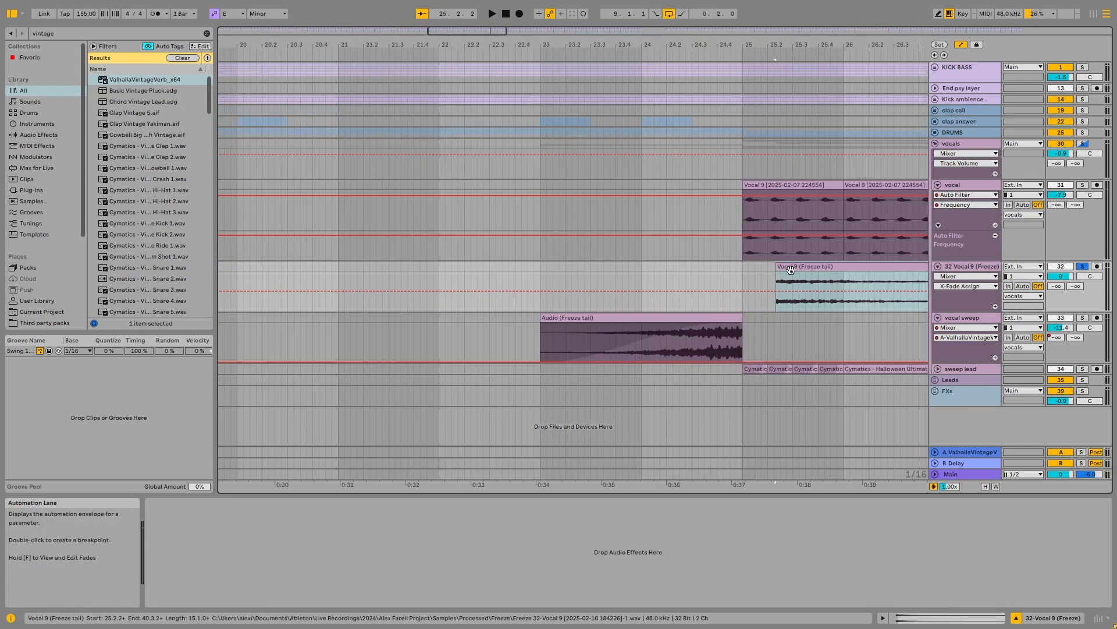
scroll(799, 275, "up", 4)
scroll(759, 267, "down", 5)
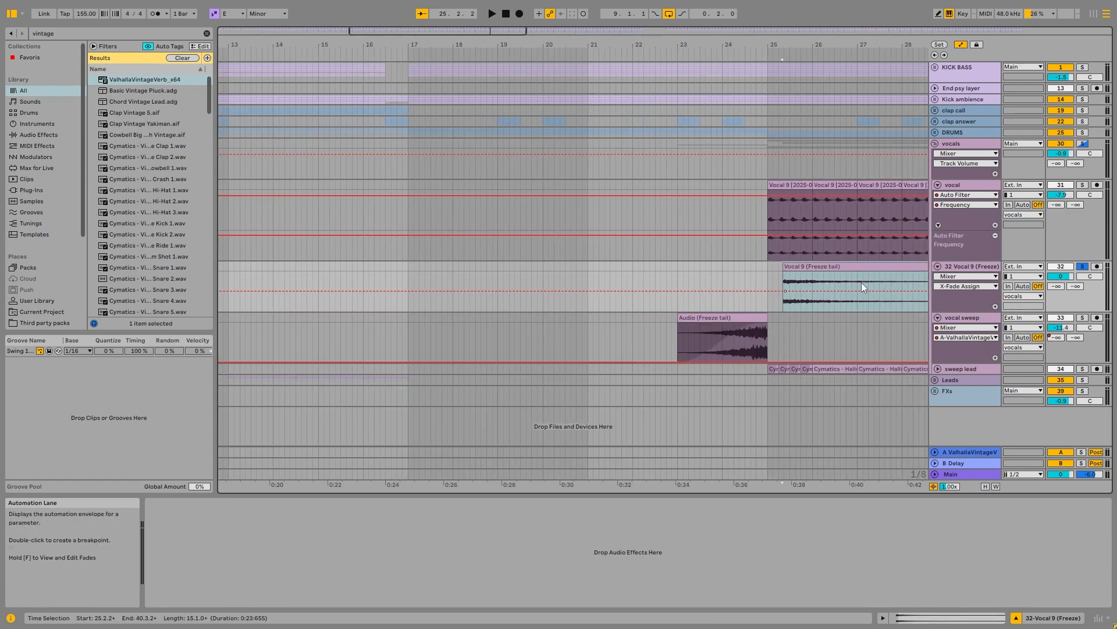
scroll(862, 277, "right", 10)
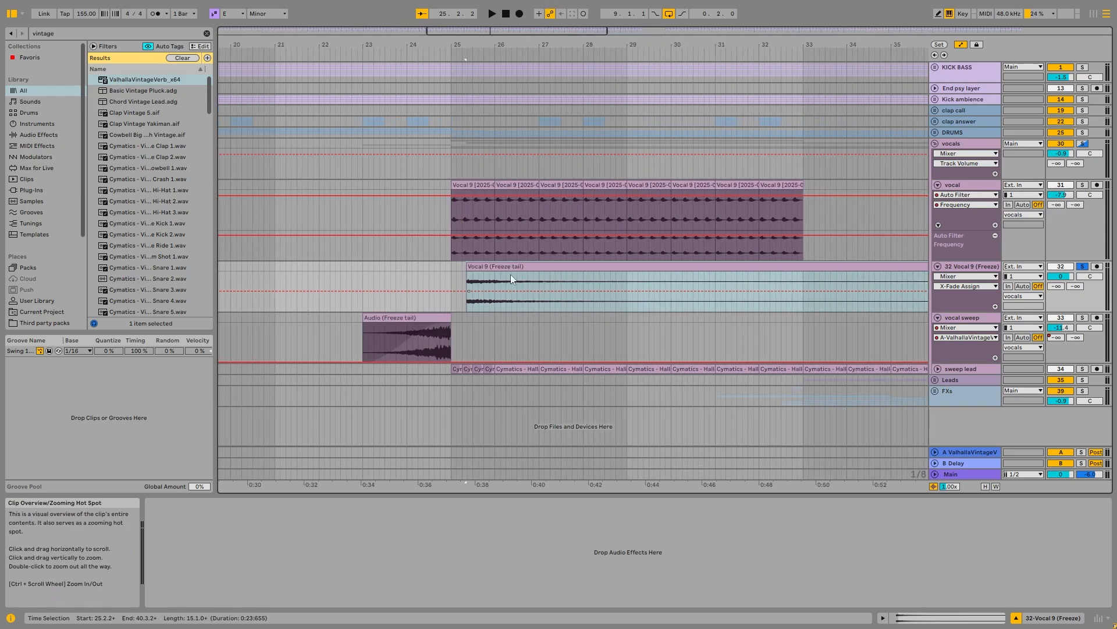
Step: Split the Vocal 9 freeze tail at bar 29 and duplicate its first section directly after it
left_click_drag(628, 277, 726, 279)
key("Delete")
double_click(617, 283)
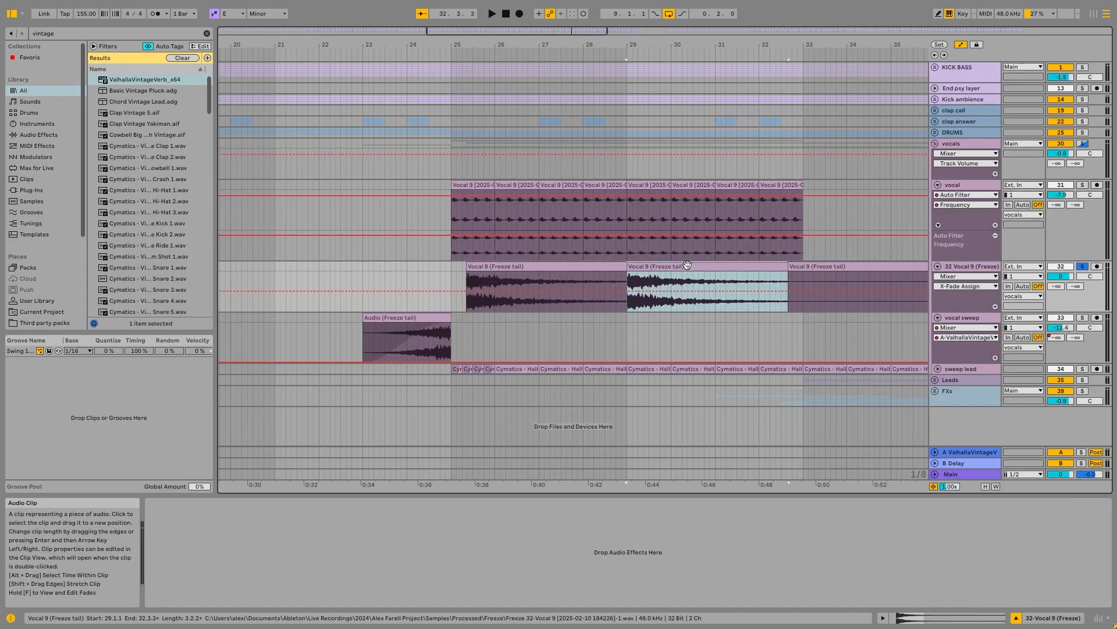
Step: Reverse the first freeze tail clip and play from bar 28 across the join into the second clip
right_click(595, 262)
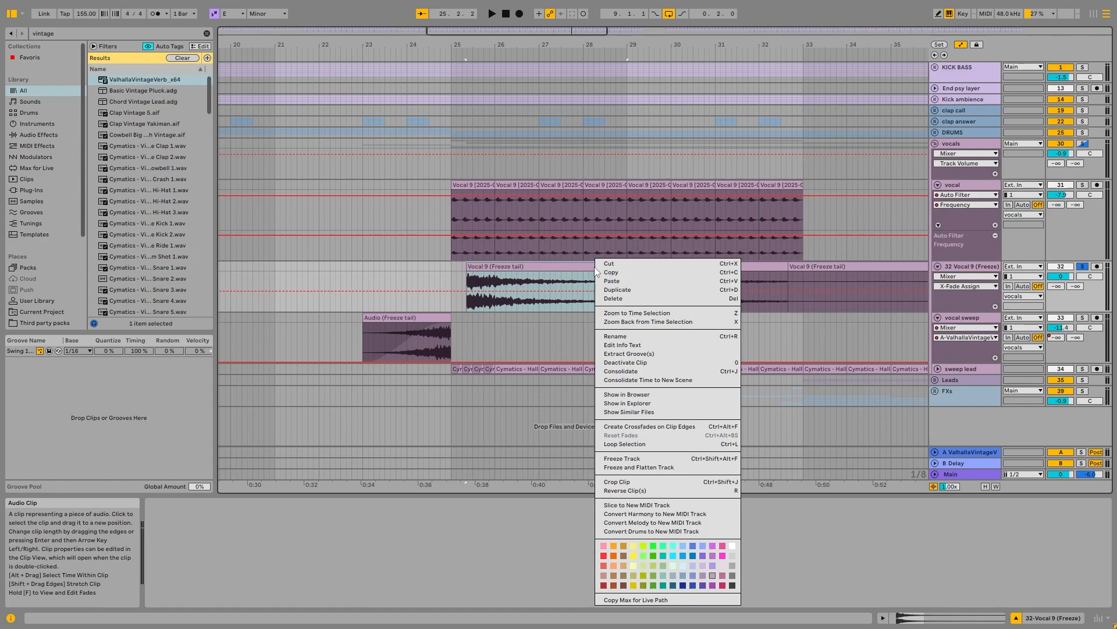
left_click(636, 491)
left_click(600, 296)
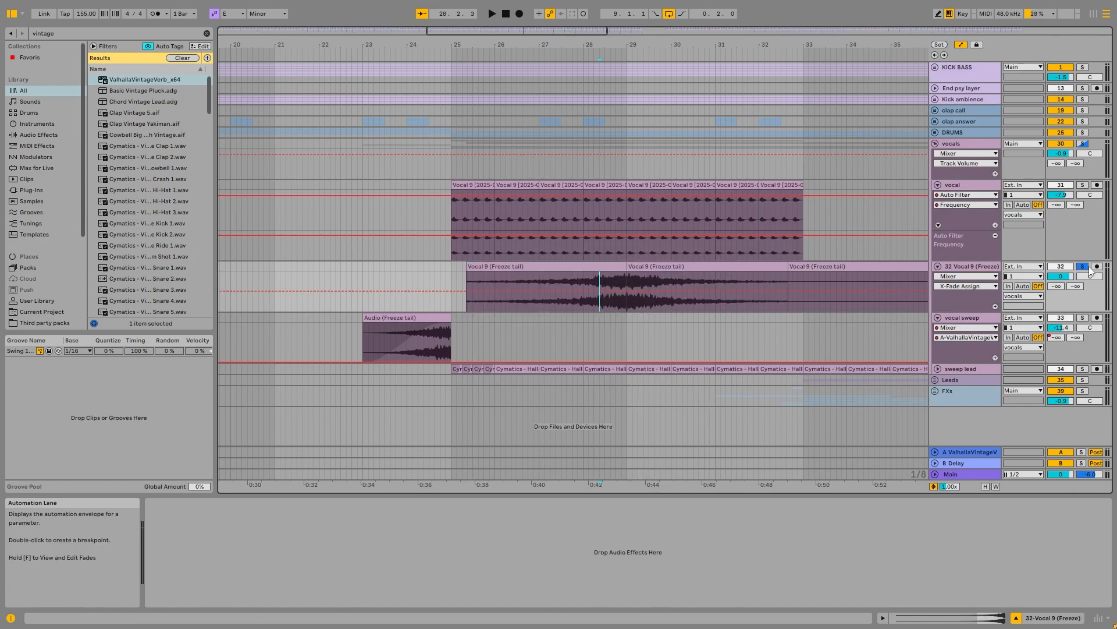
key("space")
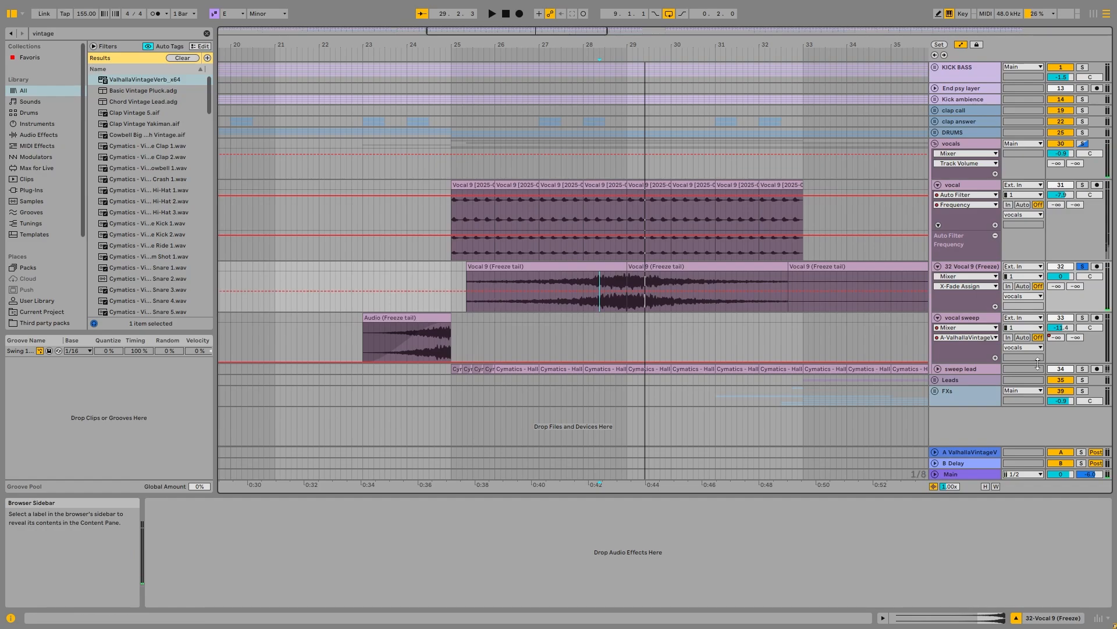
Step: Delete the Vocal 9 (Freeze) track and fold the vocal sweep track
left_click(991, 324)
left_click(591, 273)
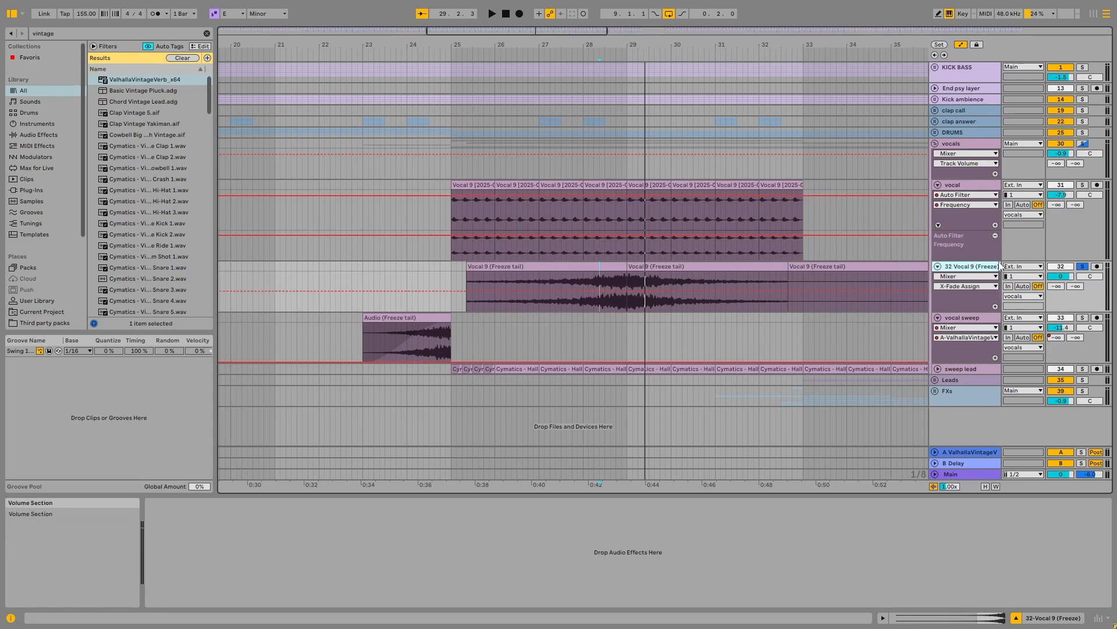
key("Delete")
left_click(937, 267)
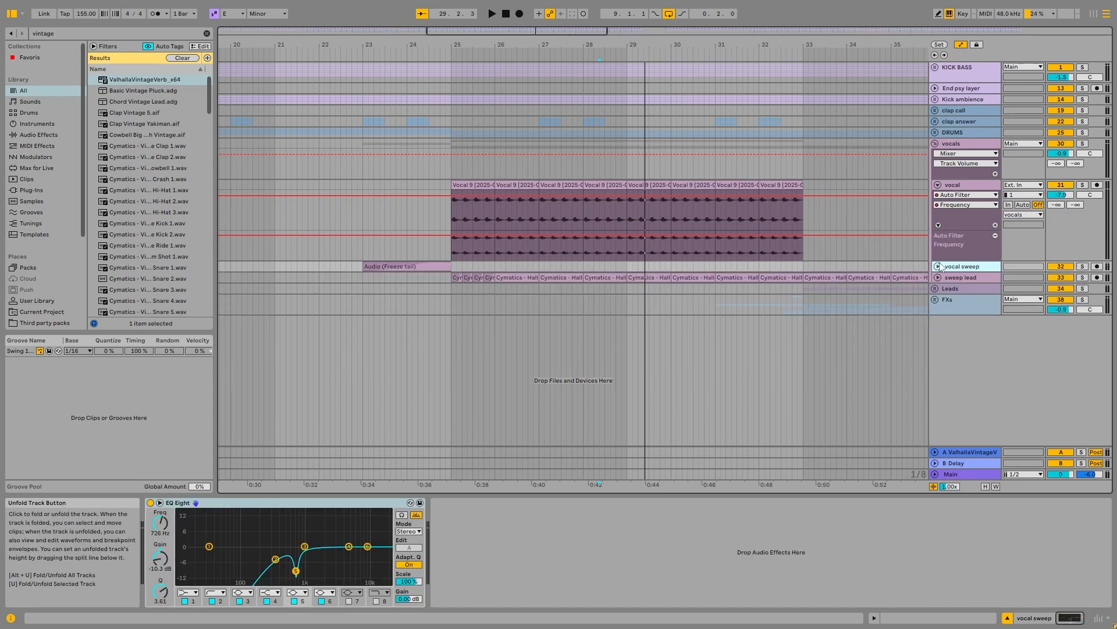
Step: Fold the vocal track, then unfold and solo the sweep lead track and play its clips from bar 25
left_click(946, 185)
left_click(938, 185)
left_click(938, 207)
left_click(955, 209)
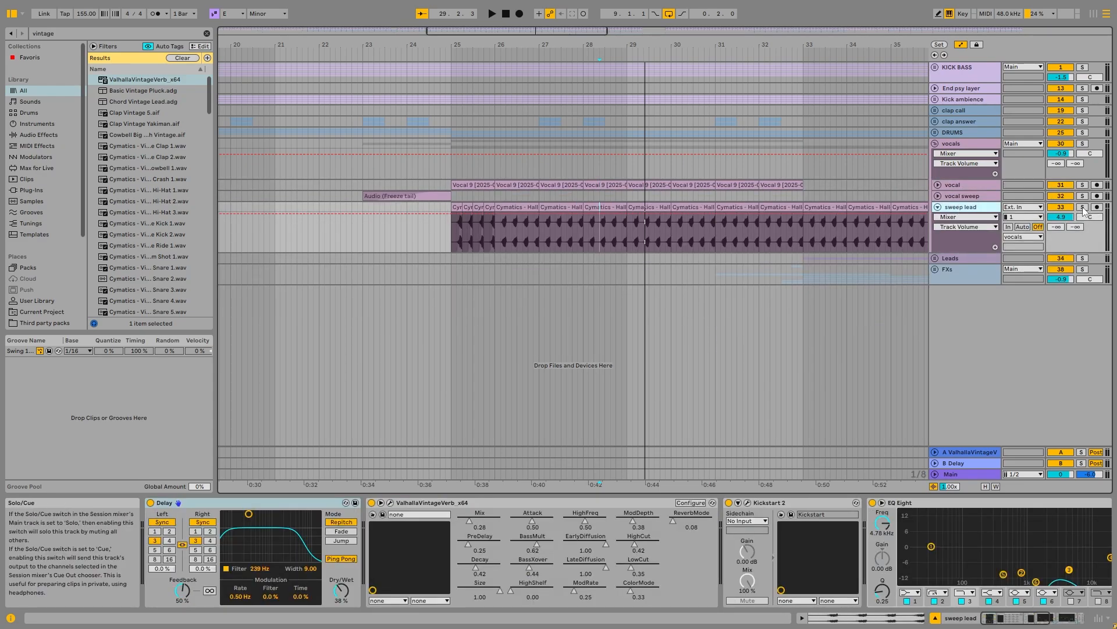
left_click(459, 210)
key("space")
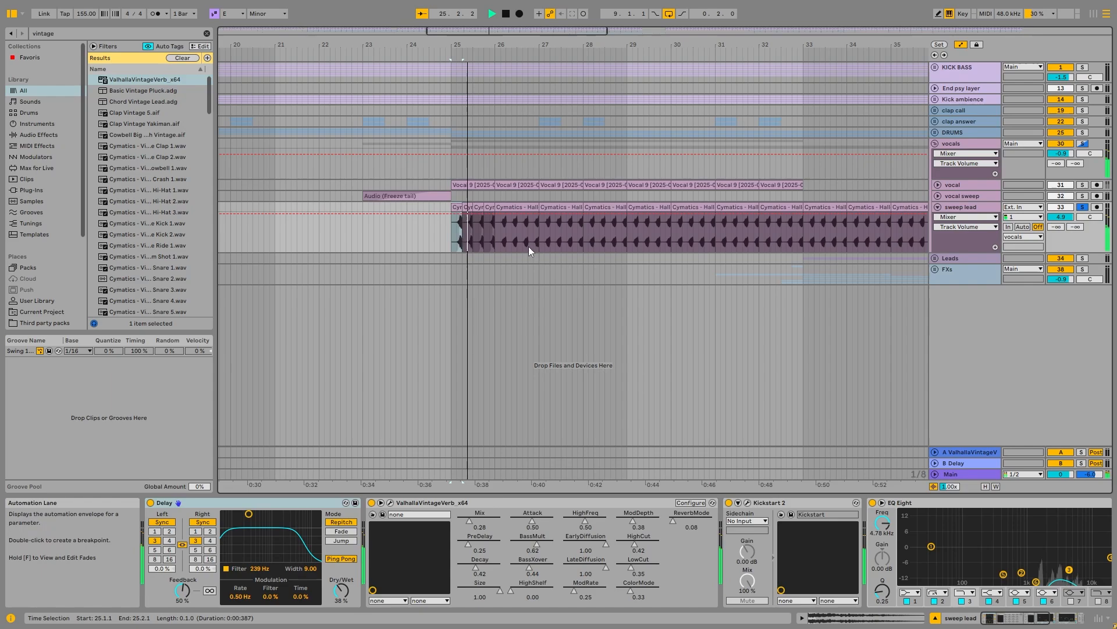
key("space")
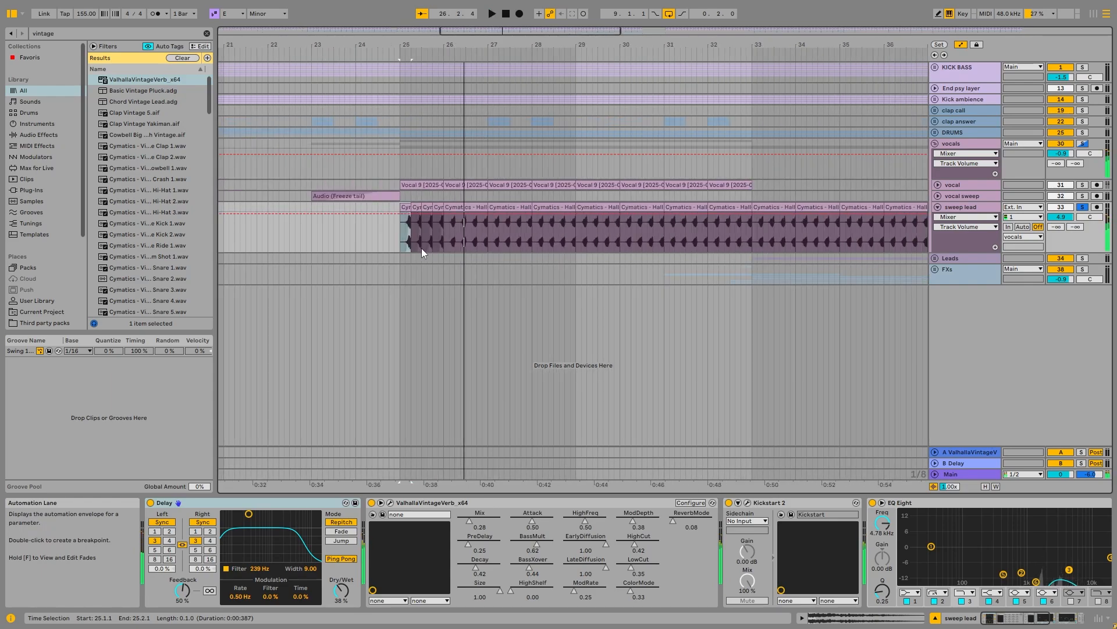
Step: Hide the automation lanes and try removing the fade-in on the first Halloween Ultimate Impact 2 clip, auditioning the clip at bar 25
scroll(422, 248, "up", 8)
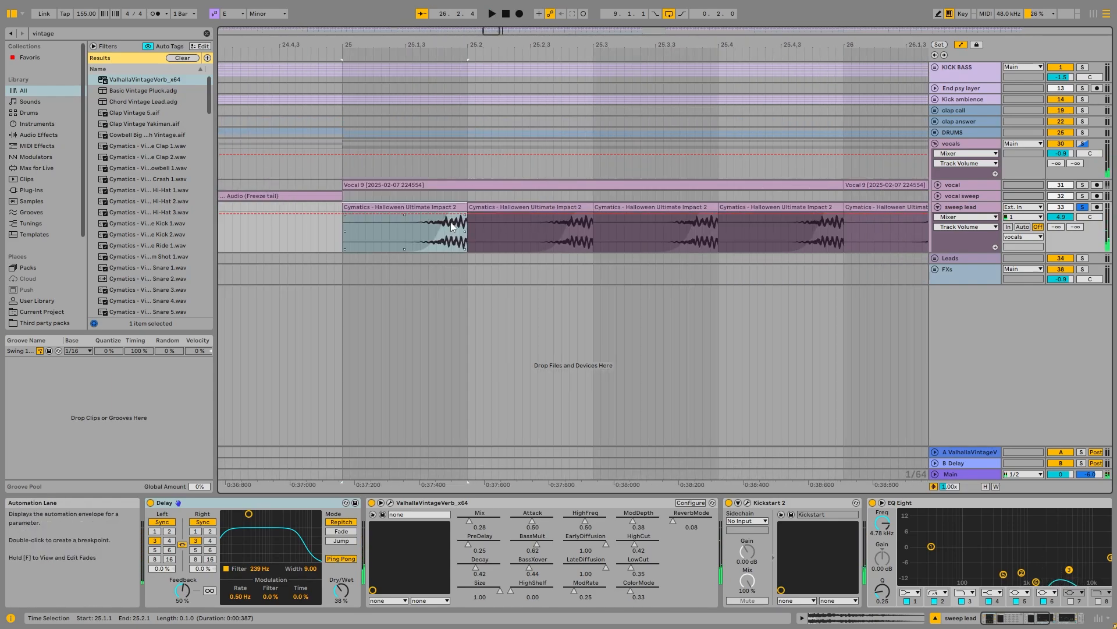
left_click(961, 45)
left_click_drag(465, 215, 372, 218)
left_click(373, 239)
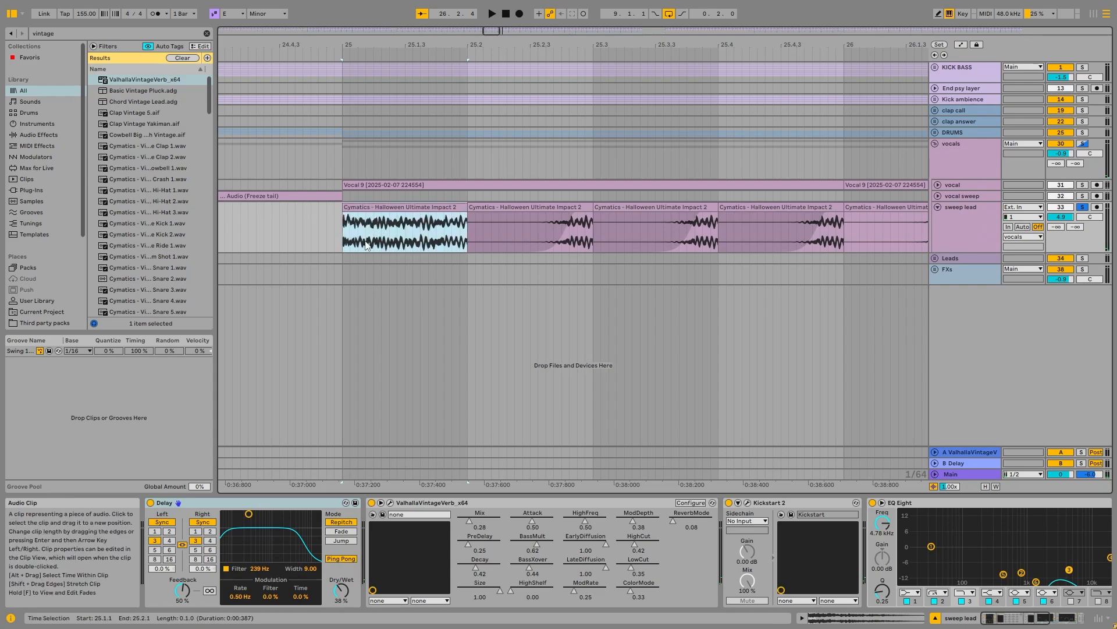
key("space")
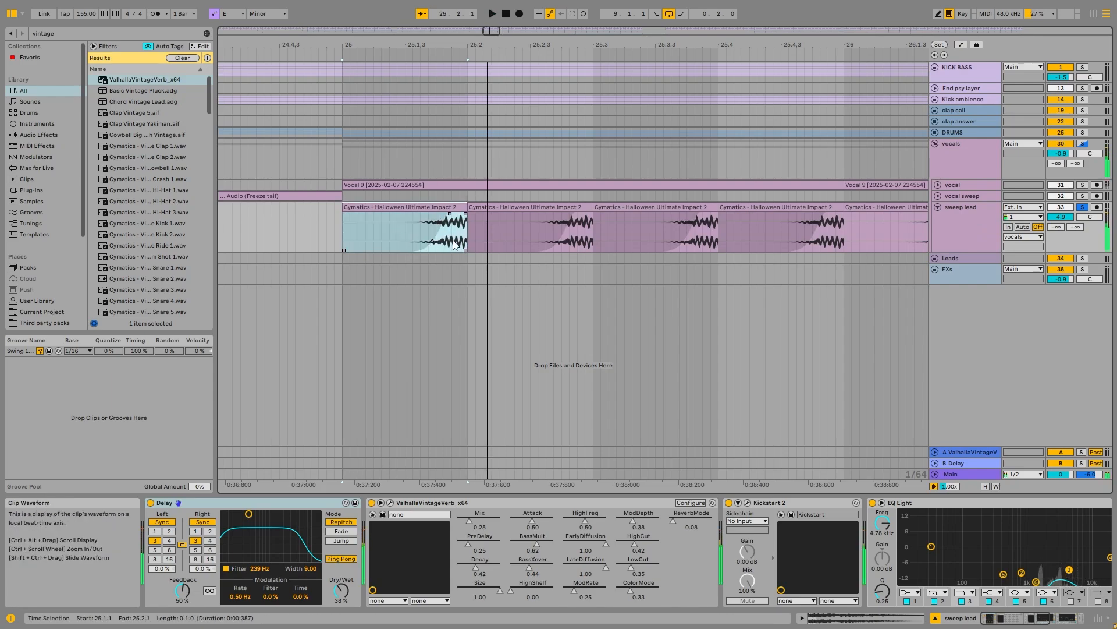
Step: Examine the sweep lead's device chain and audition it with band 3 of the second EQ Eight bypassed
left_click(973, 221)
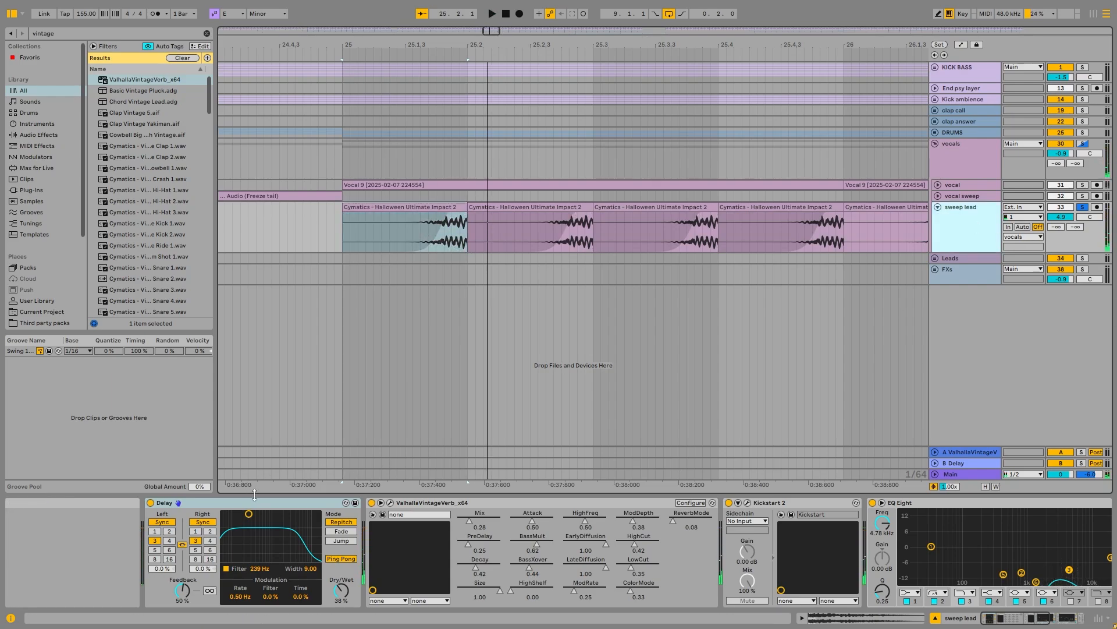
left_click(228, 506)
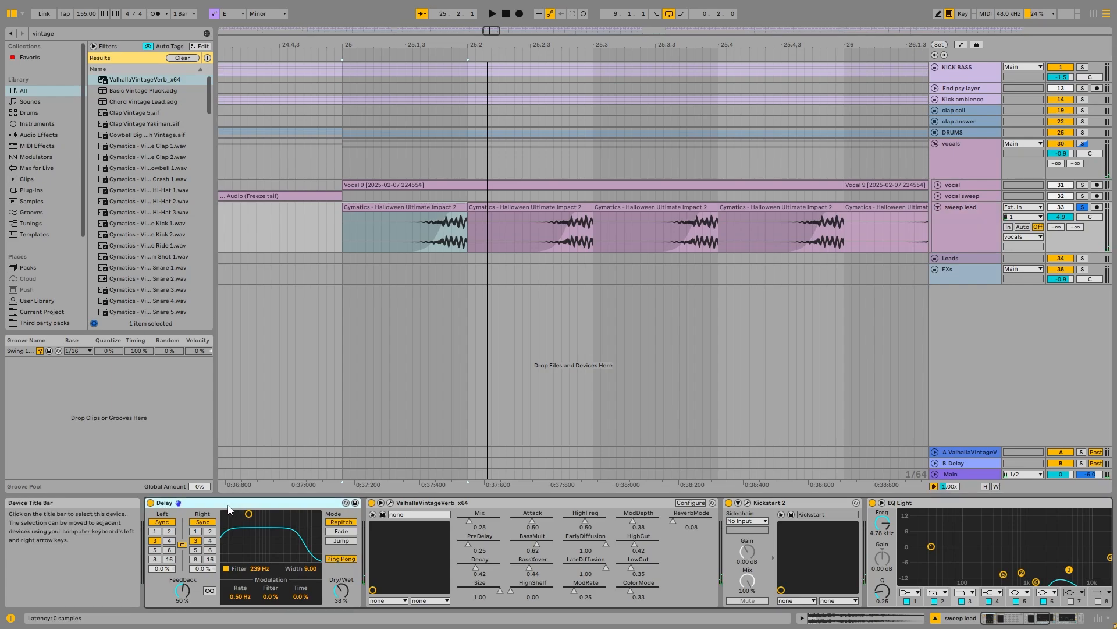
scroll(864, 599, "right", 5)
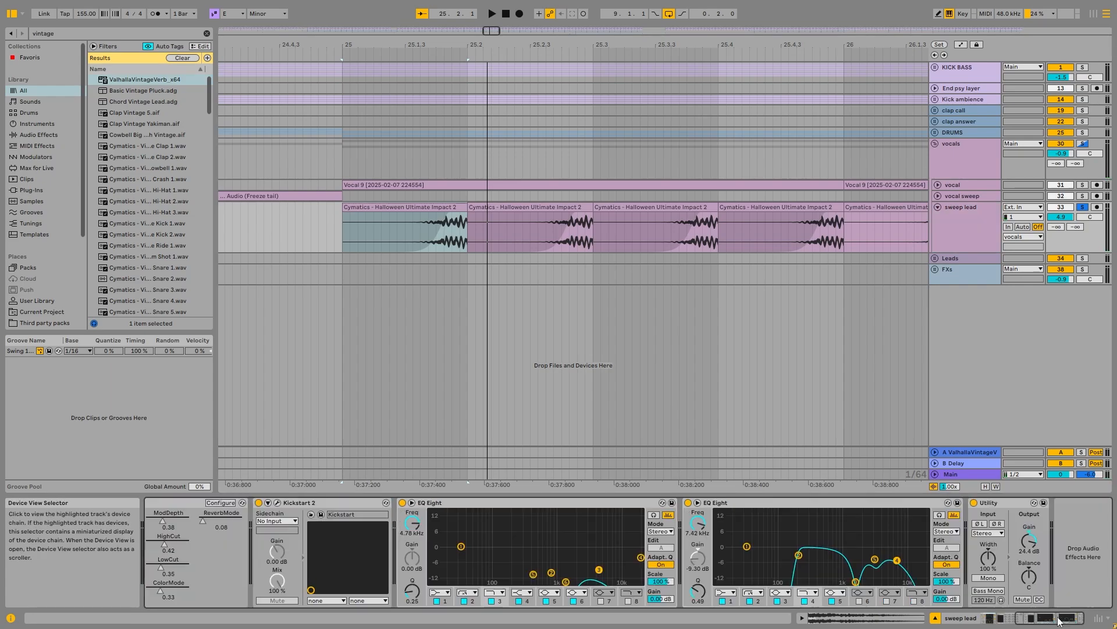
left_click(877, 503)
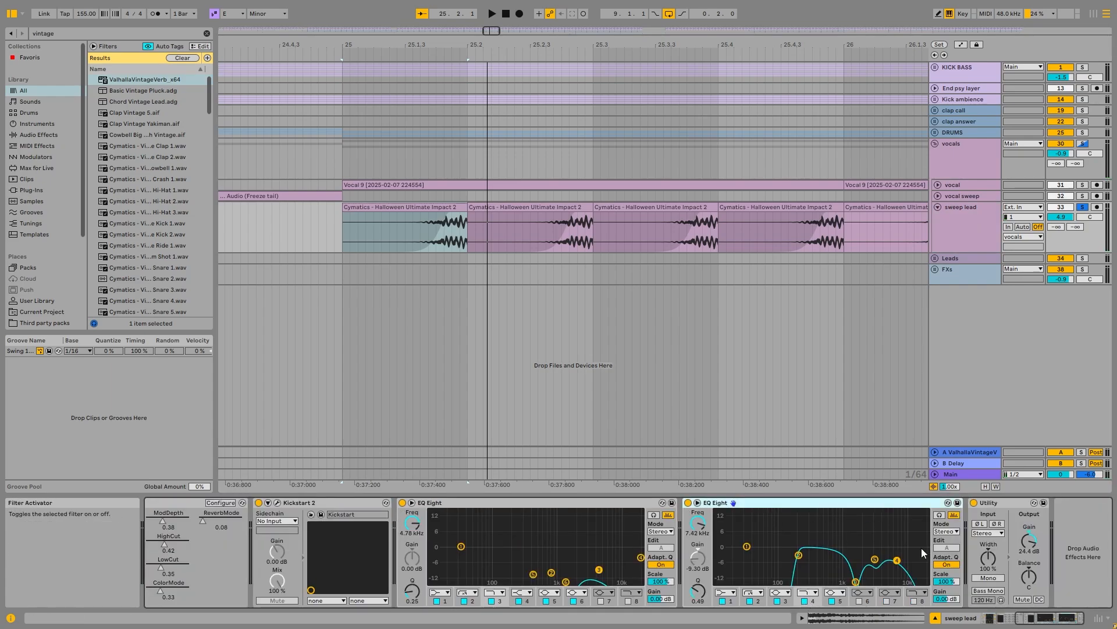
left_click(855, 581)
key("space")
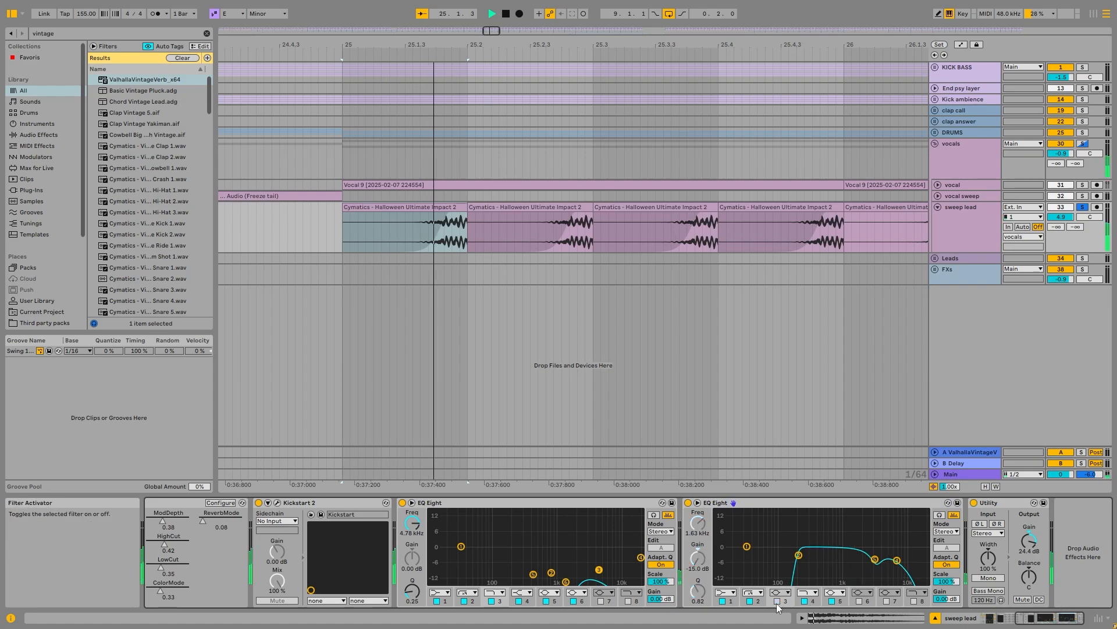
key("space")
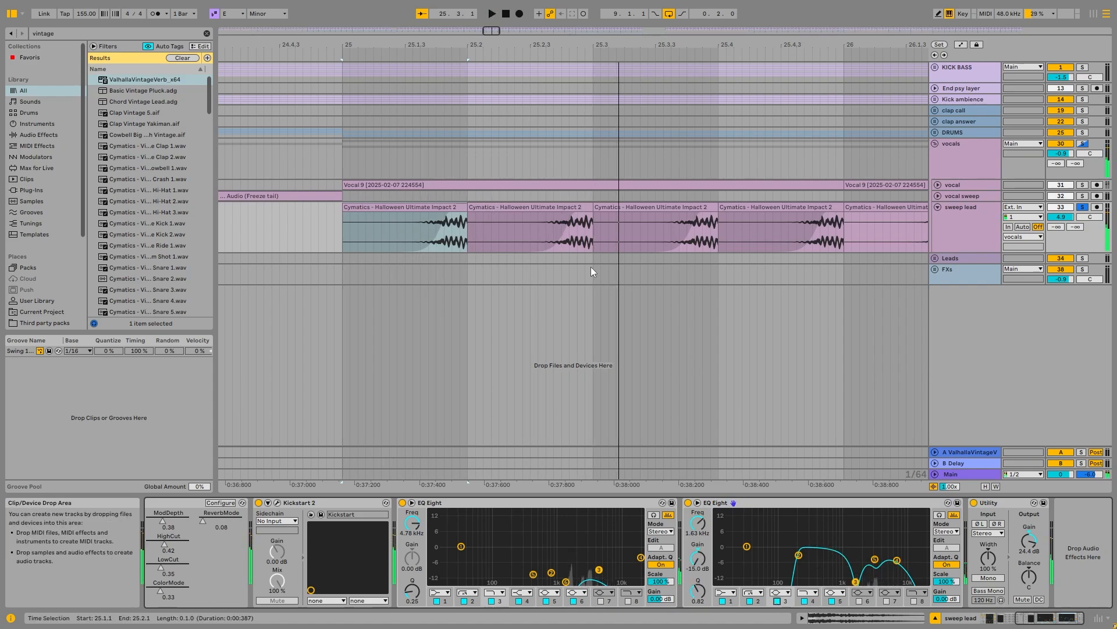
Step: Solo the KICK BASS group together with the sweep lead track and play both from bar 25
scroll(591, 267, "down", 4)
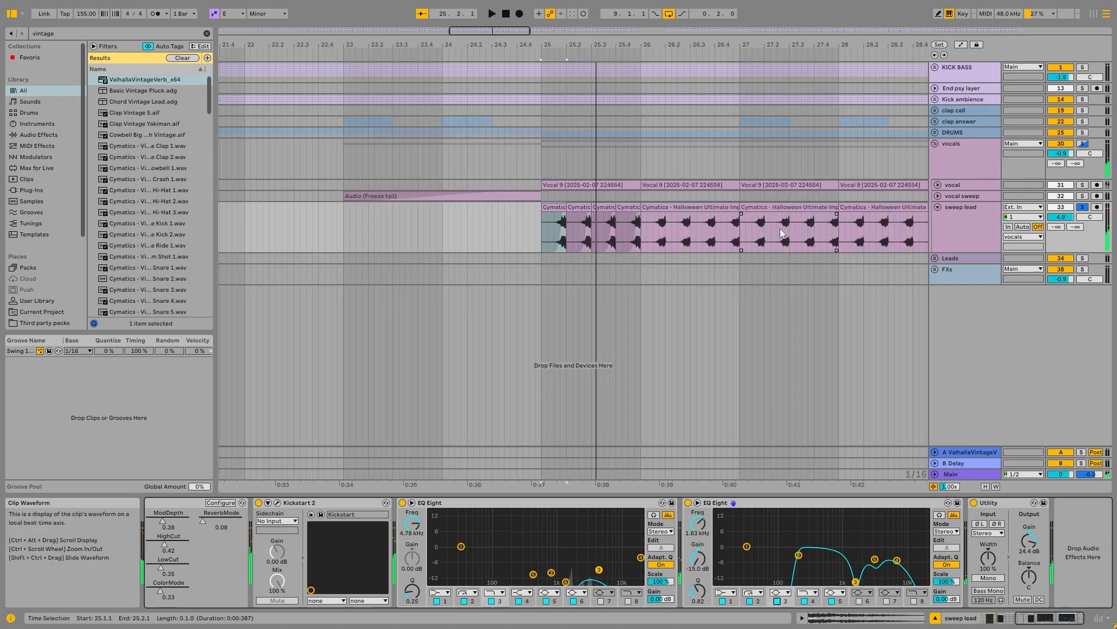
left_click(1083, 67, "ctrl")
key("space")
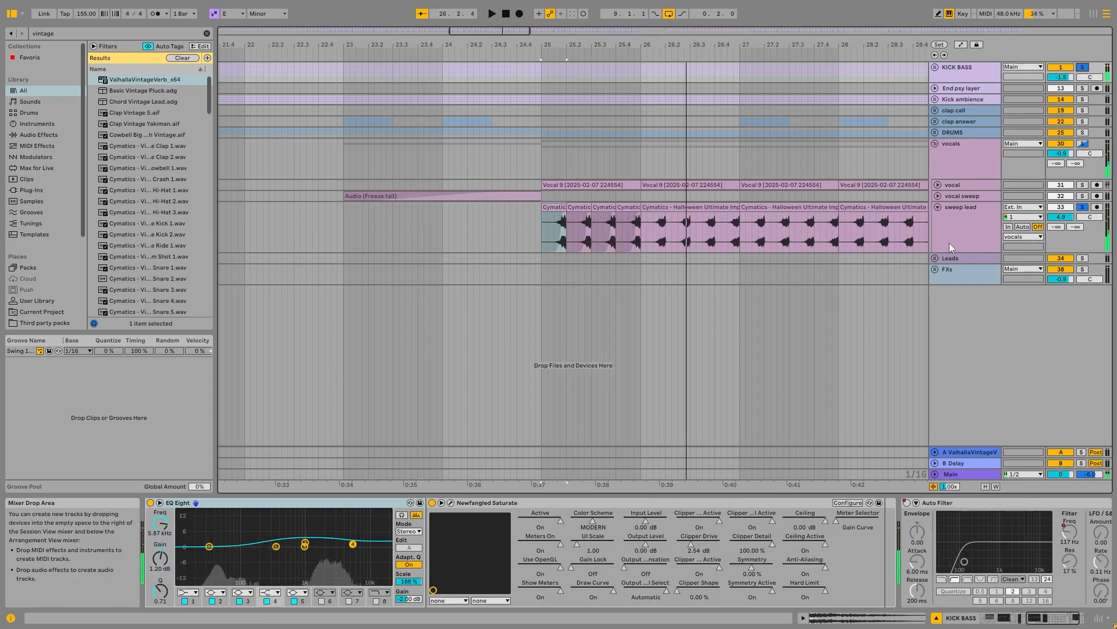
Step: Fold the sweep lead track and the vocals group, then unfold and solo the Leads group
left_click(968, 230)
key("x")
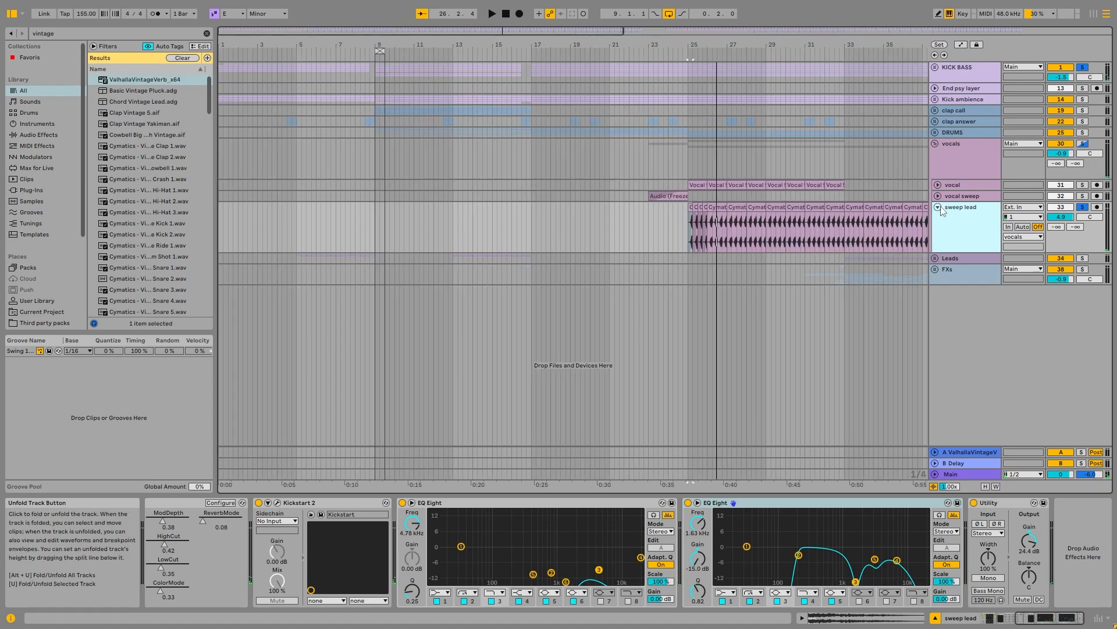
left_click(938, 207)
left_click(981, 160)
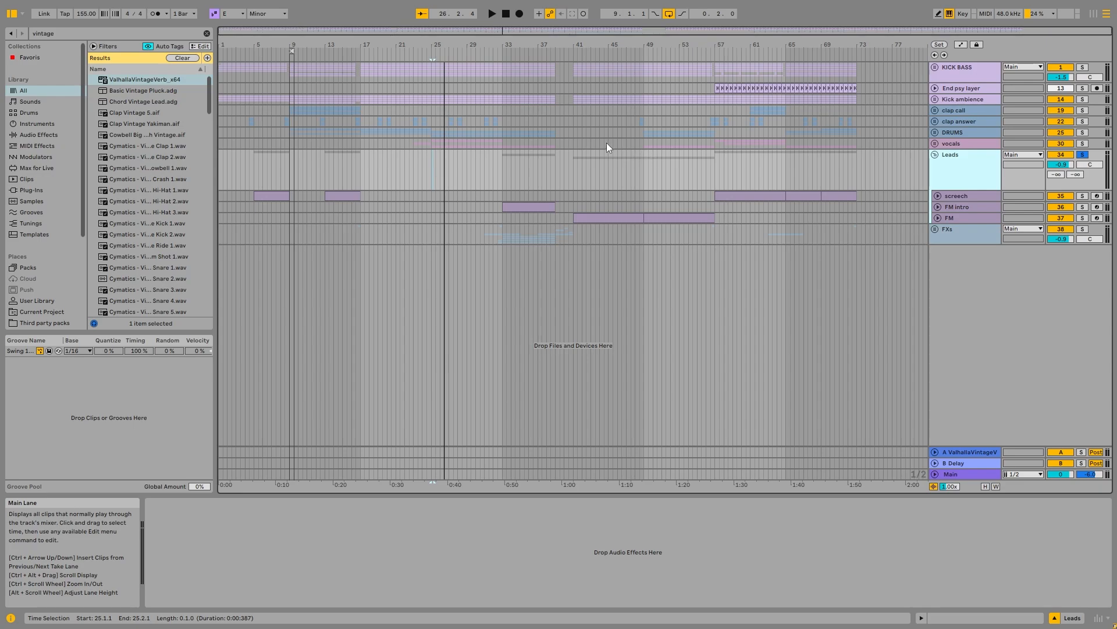
Step: Solo the screech track, play its clips from bars 5 and 13, and unfold the track
left_click(949, 198)
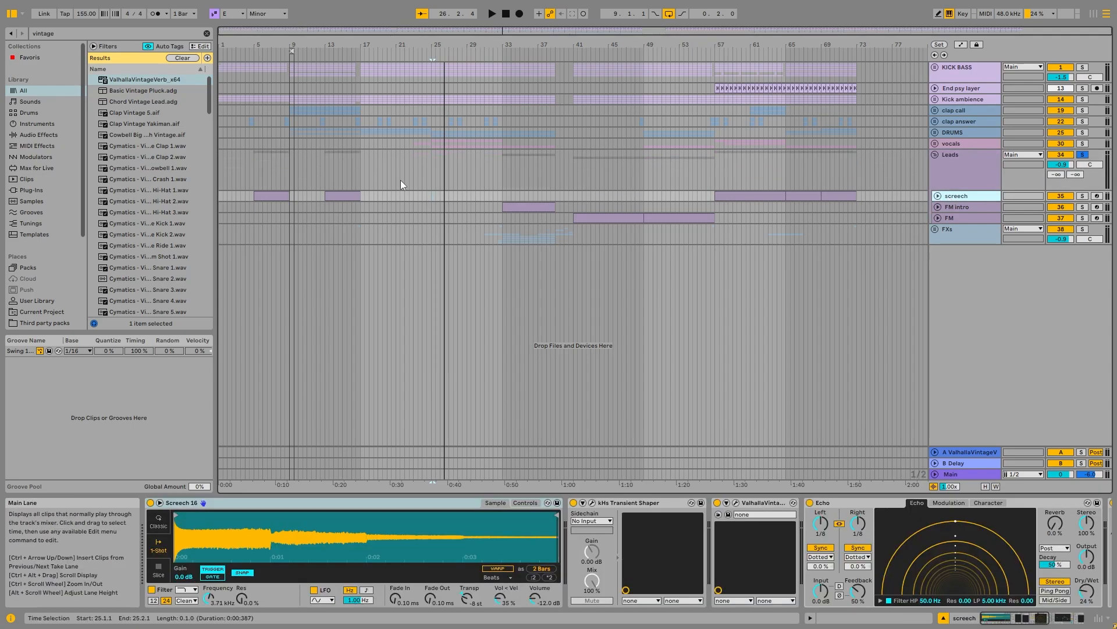
left_click(1083, 196)
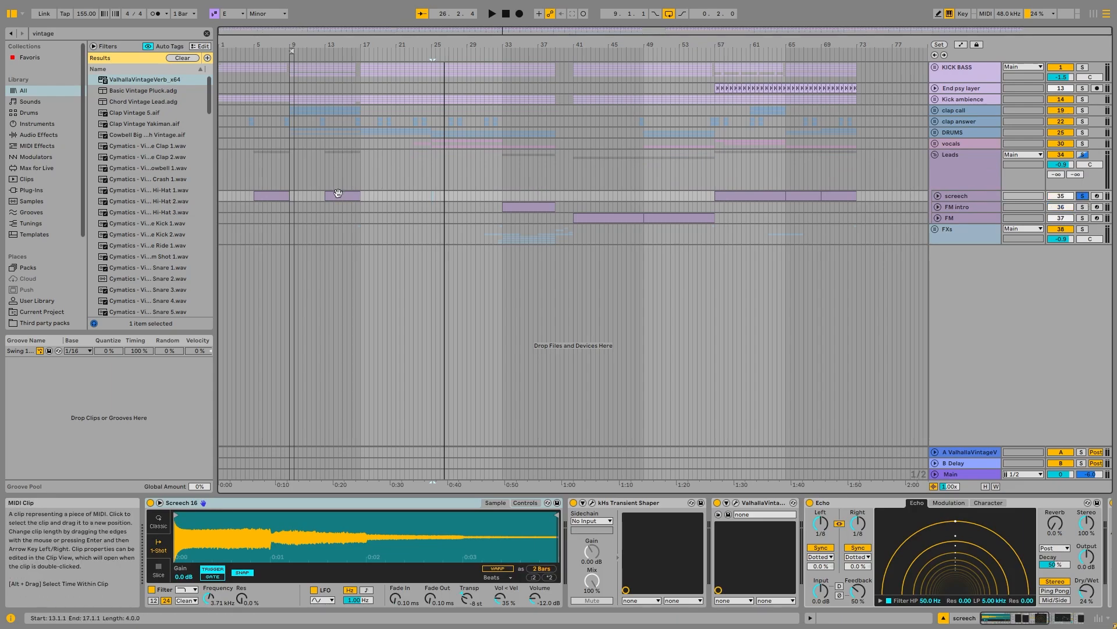
left_click(280, 198)
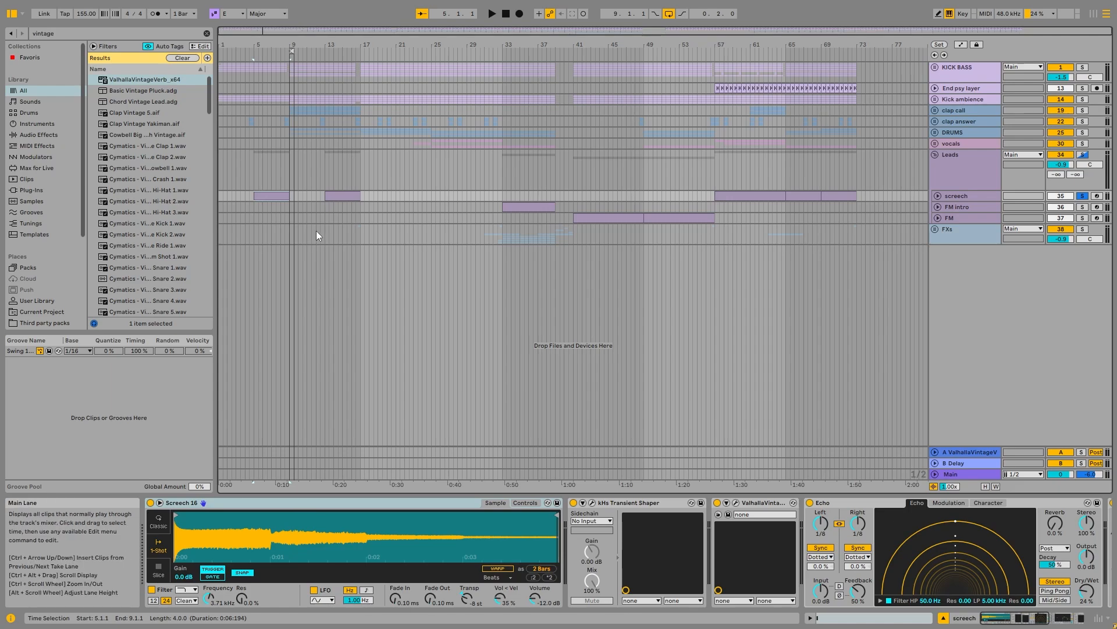
left_click(334, 196)
key("space")
left_click(937, 196)
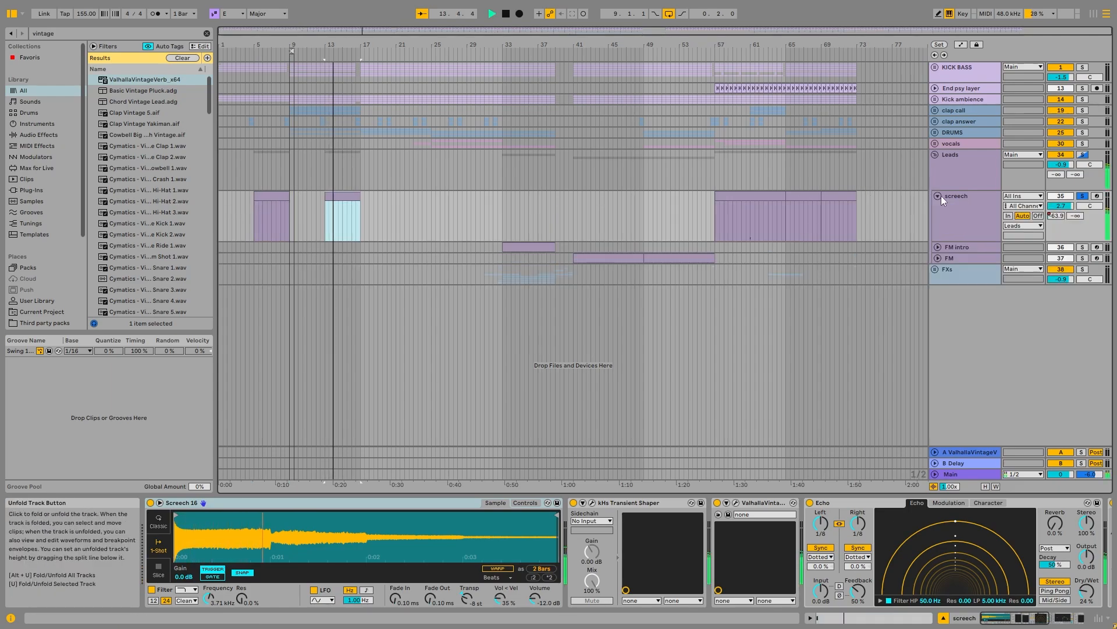
key("space")
Step: Examine the screech track's device chain from the Screech 16 sampler through Kickstart 2, then fold the track
left_click(339, 194)
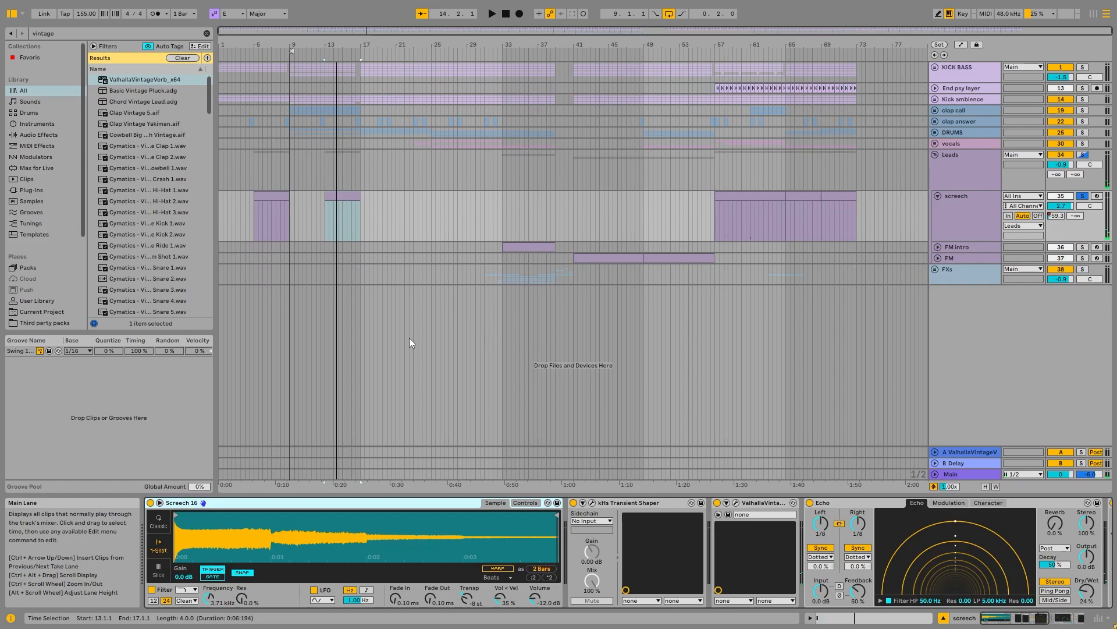
left_click(1053, 618)
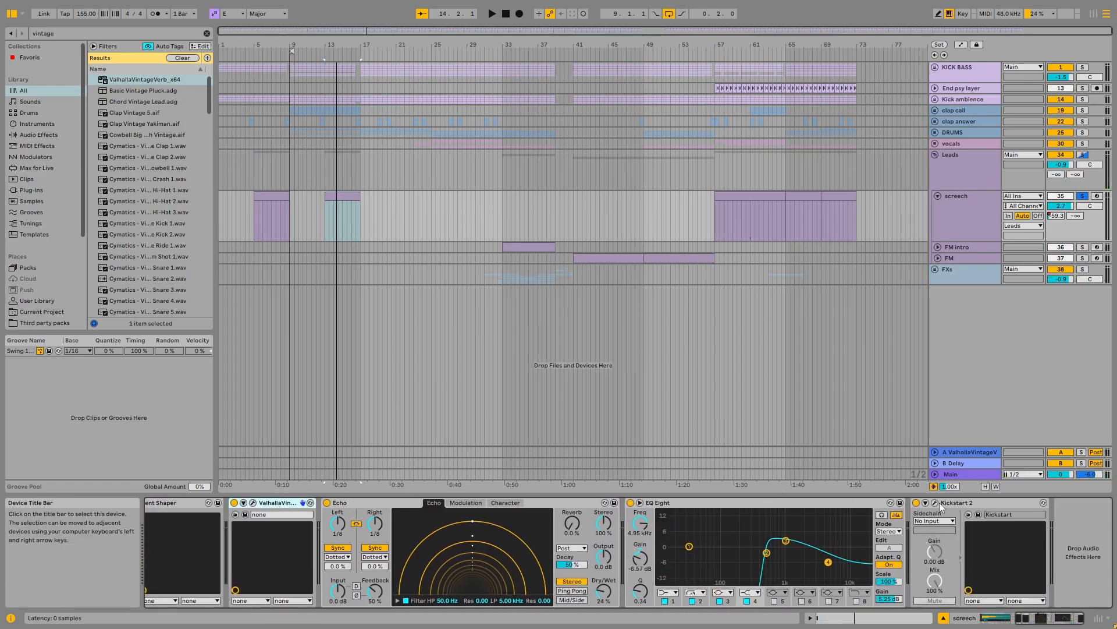
left_click(949, 203)
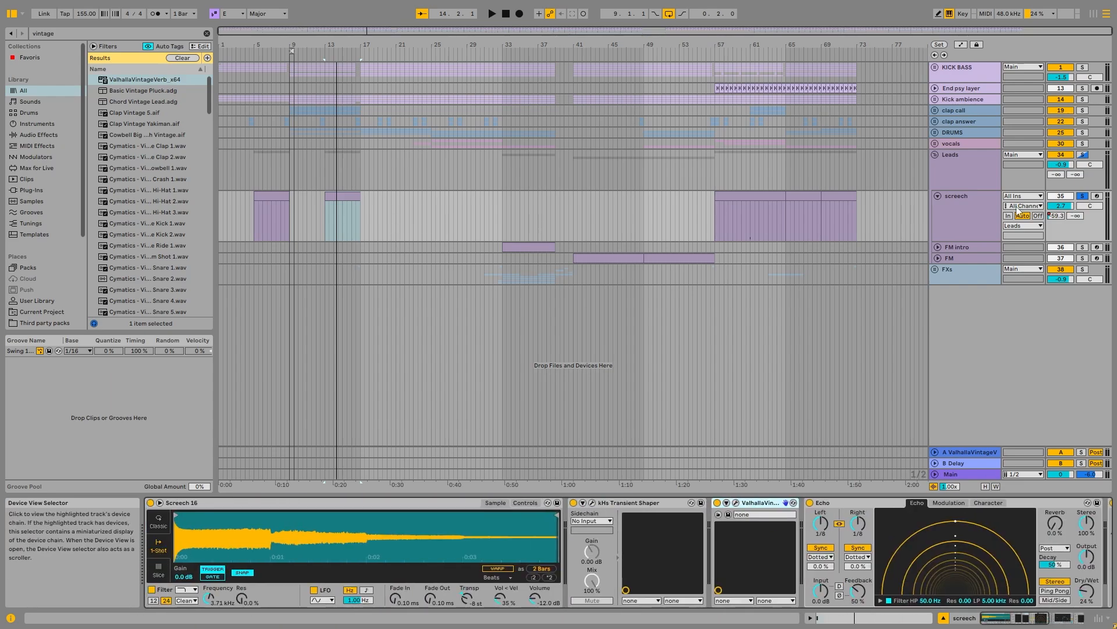
left_click(938, 196)
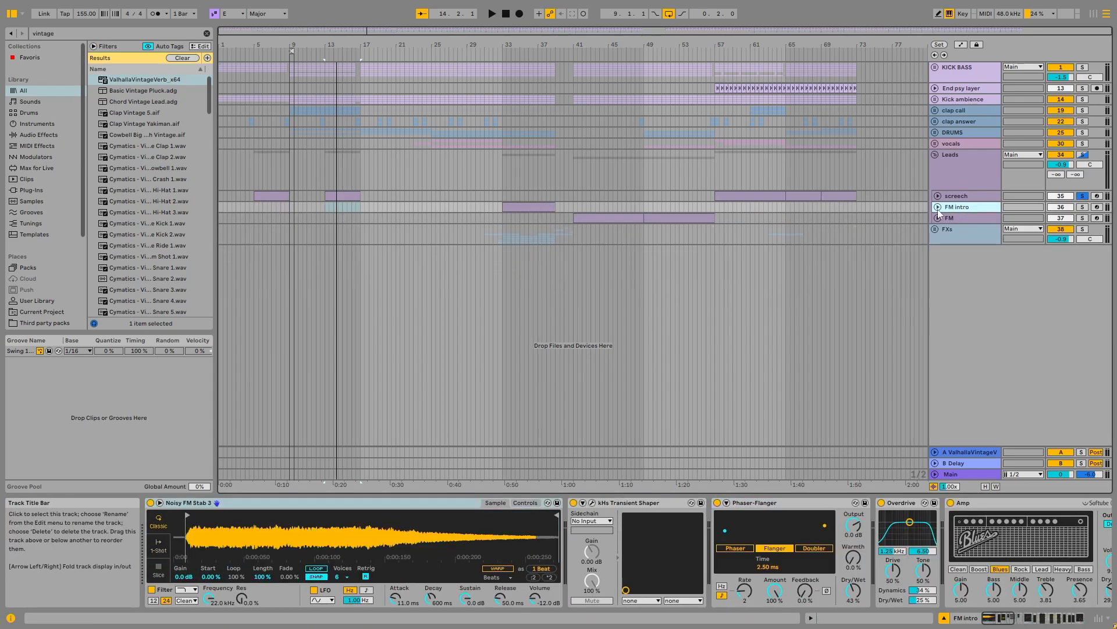
Step: Unfold and solo the FM track, and select its first clip at bar 41
left_click(957, 208)
left_click(946, 219)
left_click(938, 218)
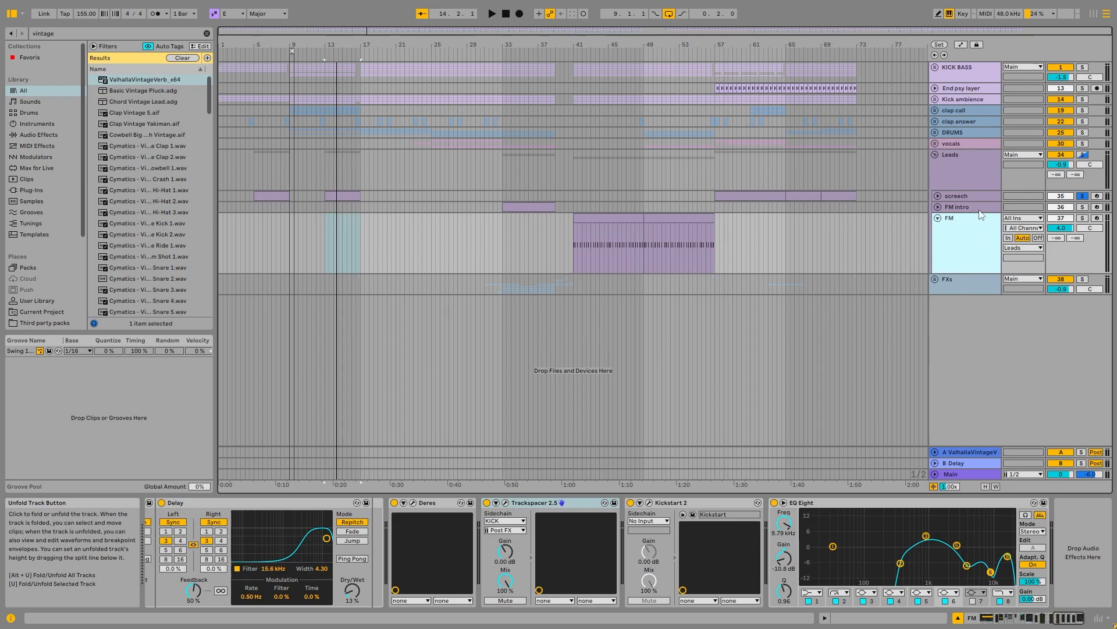
left_click(1083, 218)
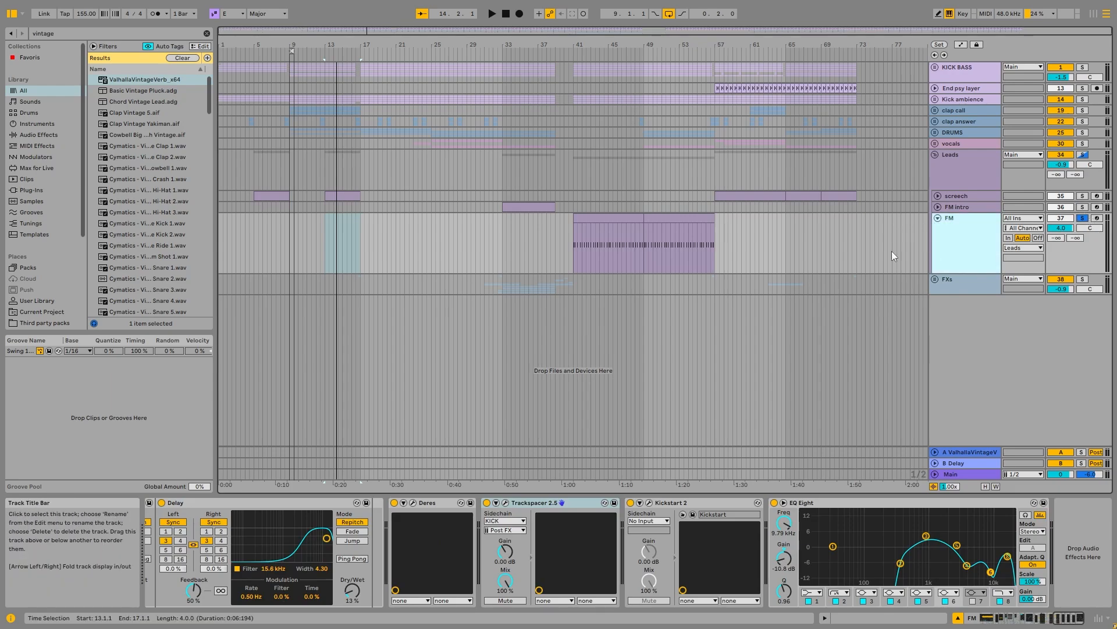
left_click(595, 218)
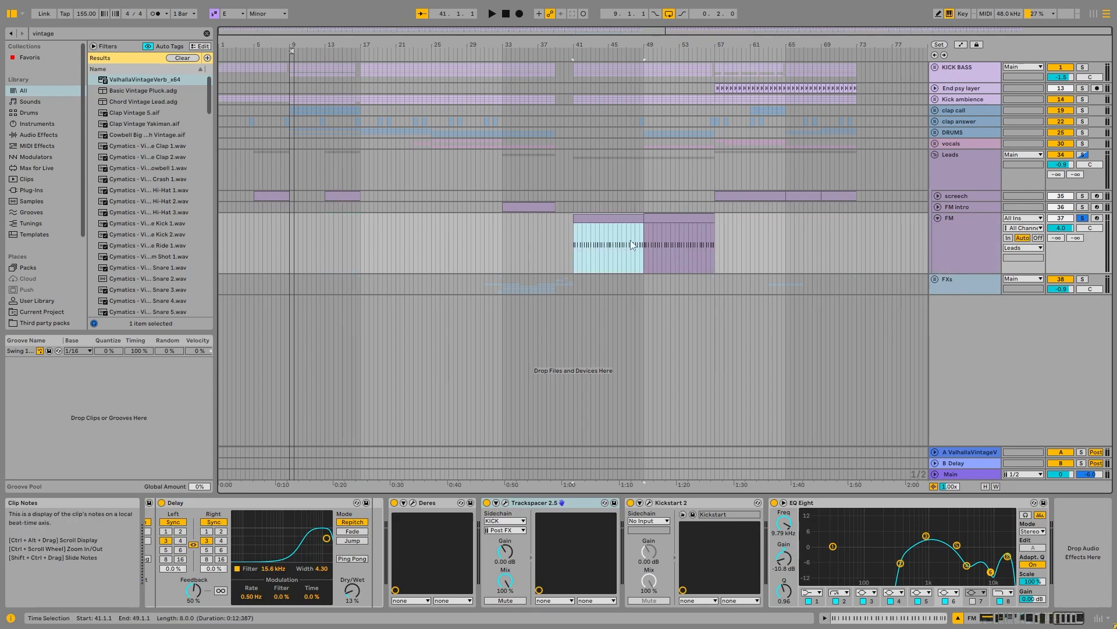
Step: Insert a new MIDI track directly below the FM track
scroll(632, 242, "up", 3)
right_click(958, 238)
left_click(1018, 339)
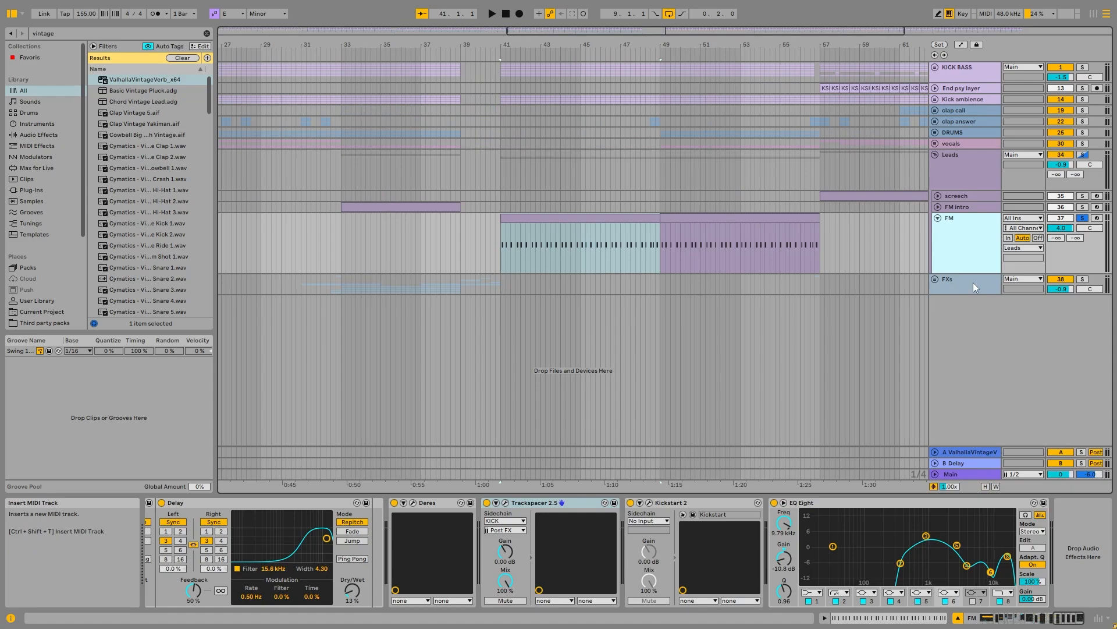
Step: View the FM track's device chain back to the Noisy FM Stab 3 sampler and play its clip from bar 41
left_click(967, 249)
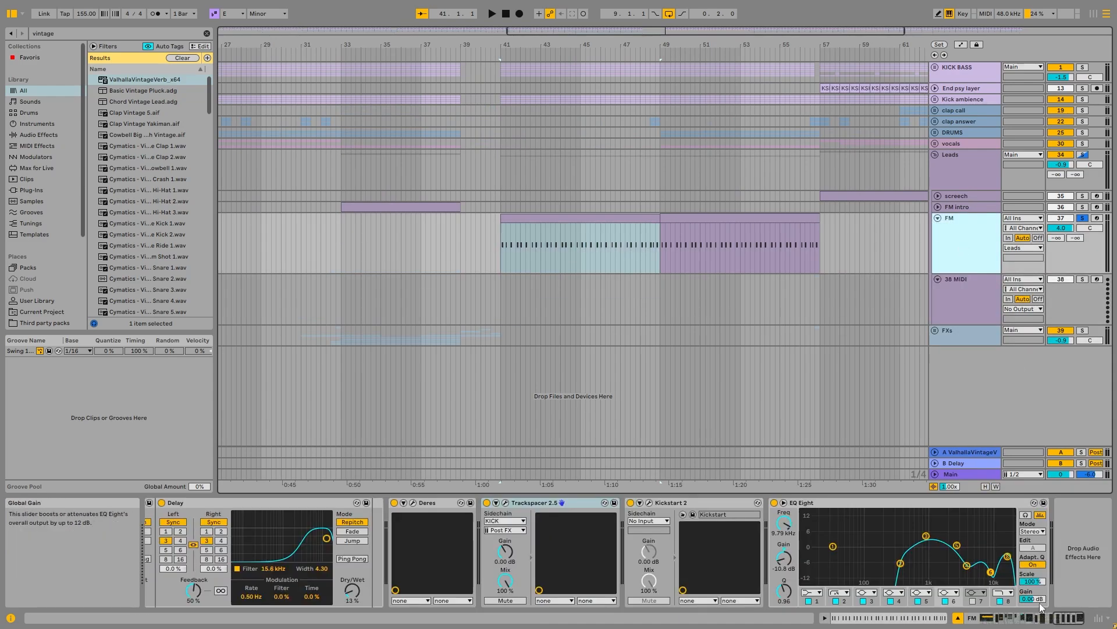
left_click_drag(1064, 618, 990, 618)
left_click(600, 219)
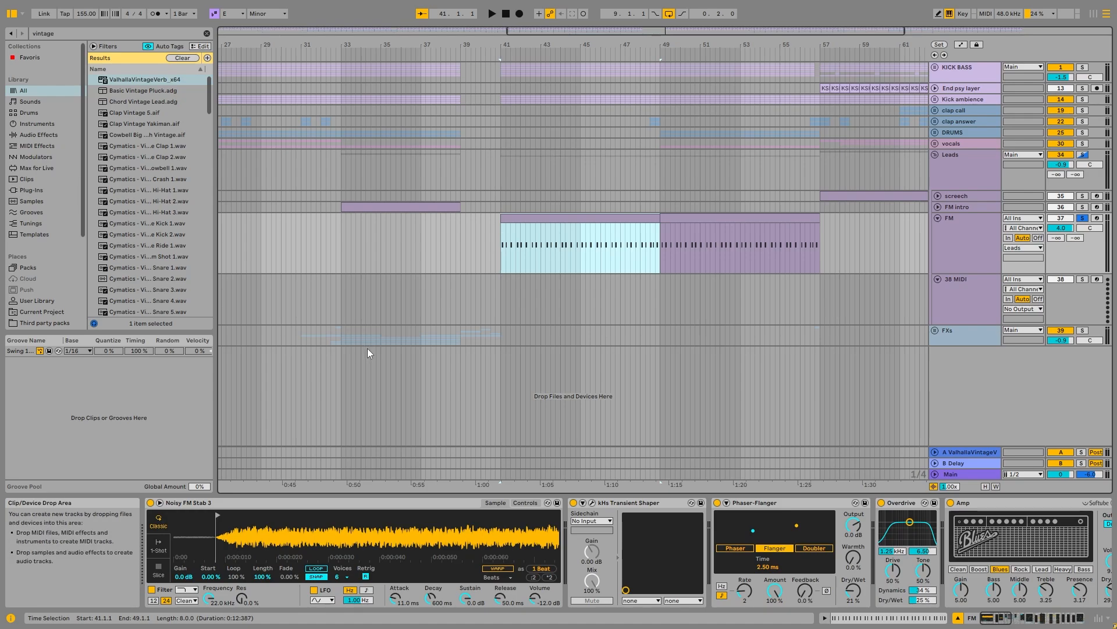
key("space")
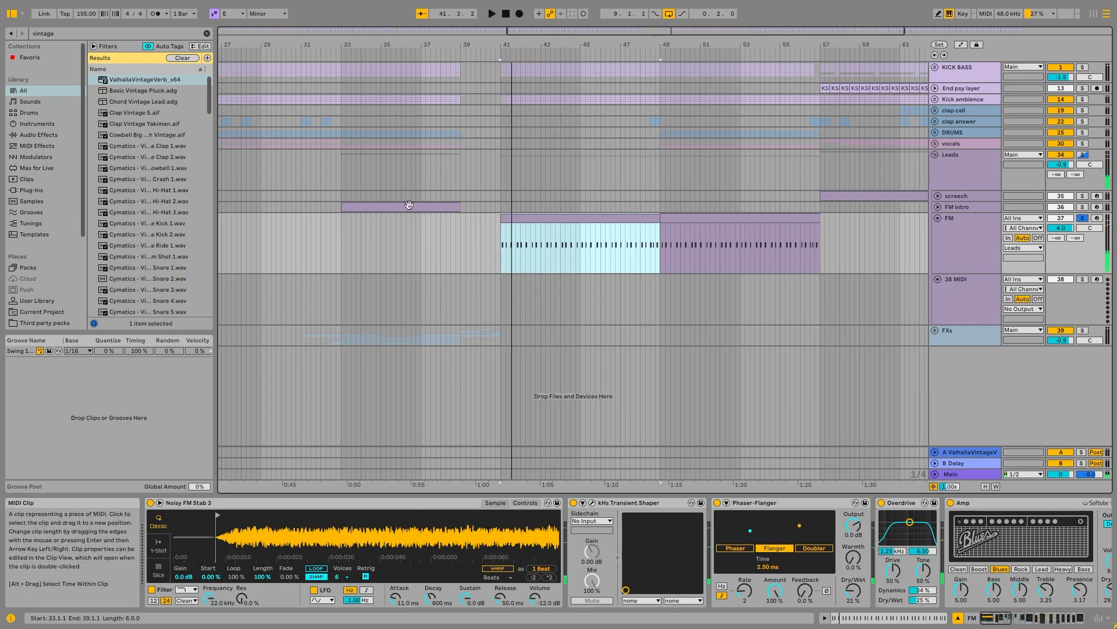
Step: Load Serum onto the new MIDI track, enable oscillator B, and reposition the plugin window
key("Down")
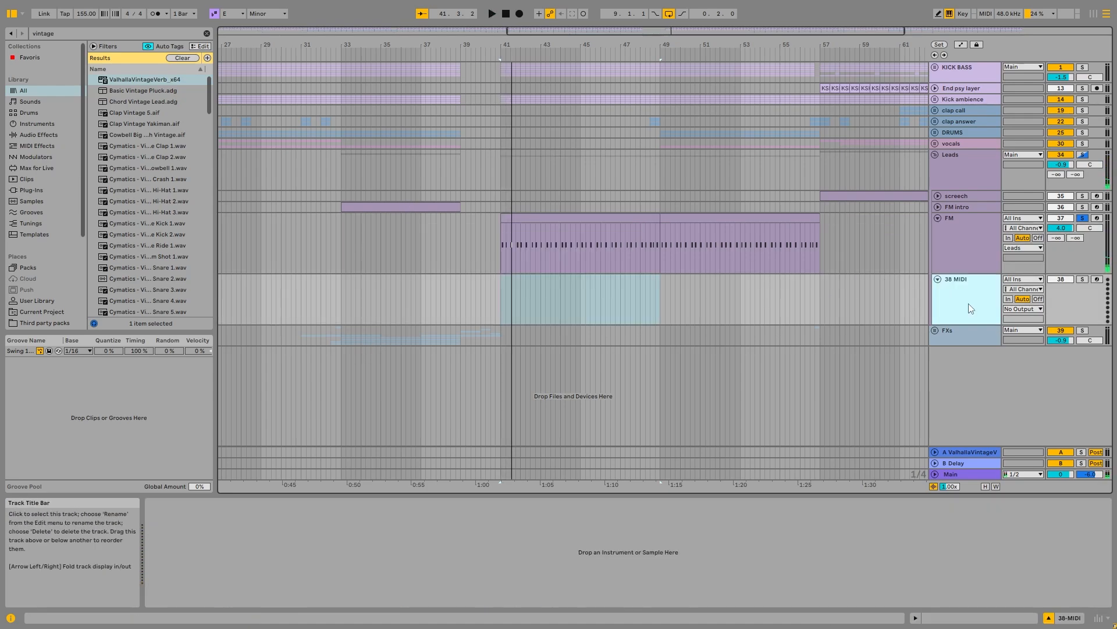
left_click(69, 33)
type("serum")
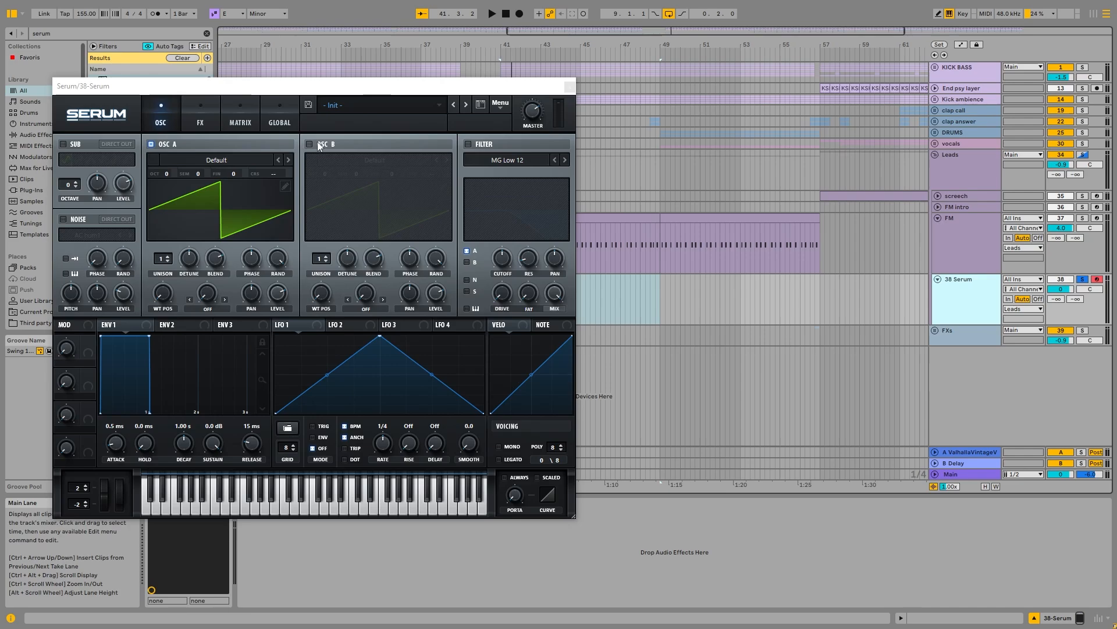
left_click(309, 144)
left_click_drag(380, 88, 635, 94)
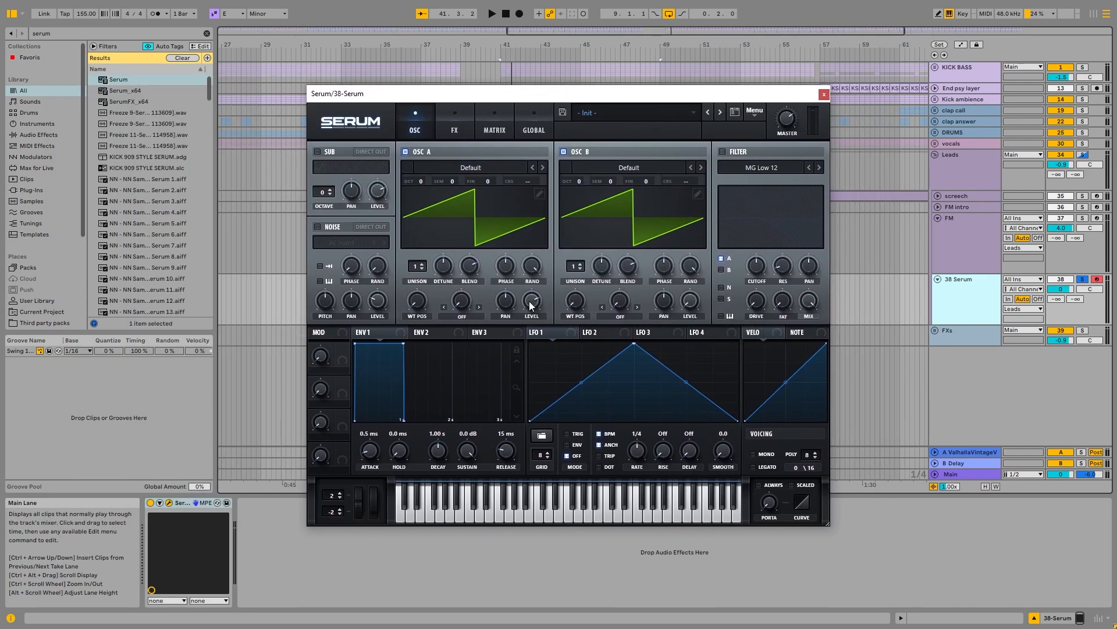
Step: Set oscillator A's warp mode to FM (From B), raise the warp amount, and play a test note
left_click(473, 317)
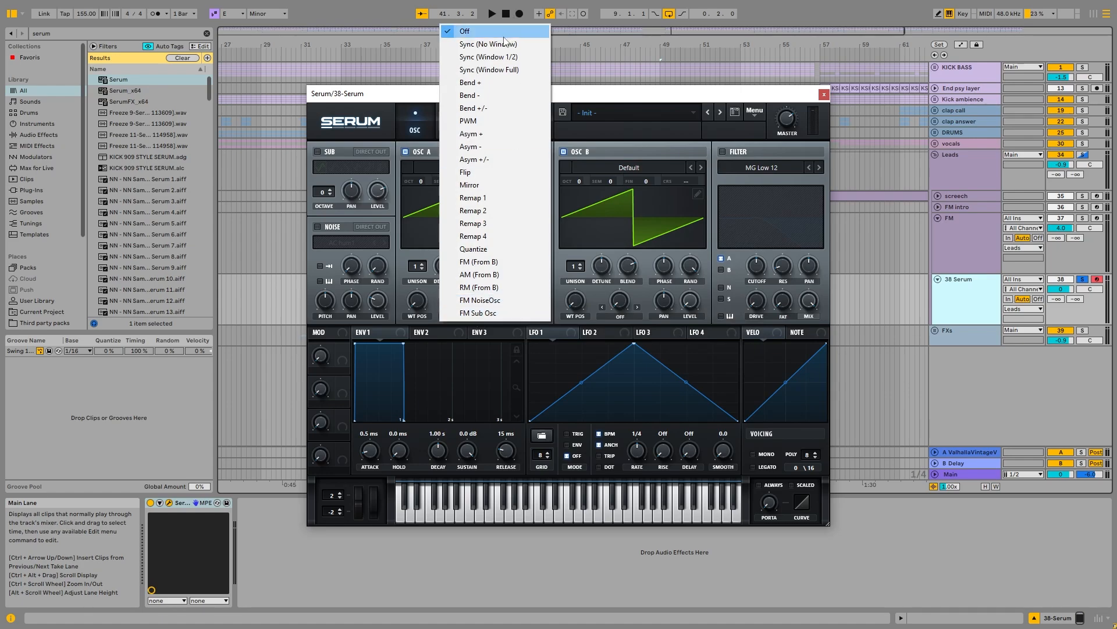
left_click(501, 264)
left_click_drag(466, 307, 465, 275)
key("a")
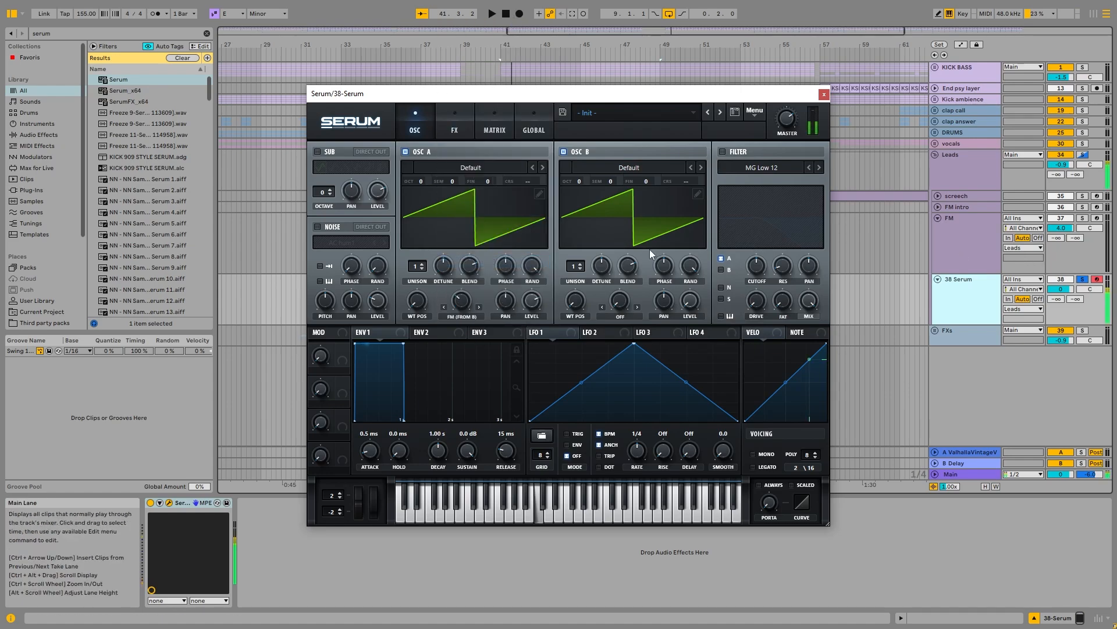
Step: Raise oscillator B's semitone tuning to +11 and adjust the unison voices of oscillators A and B
left_click_drag(612, 178, 637, 141)
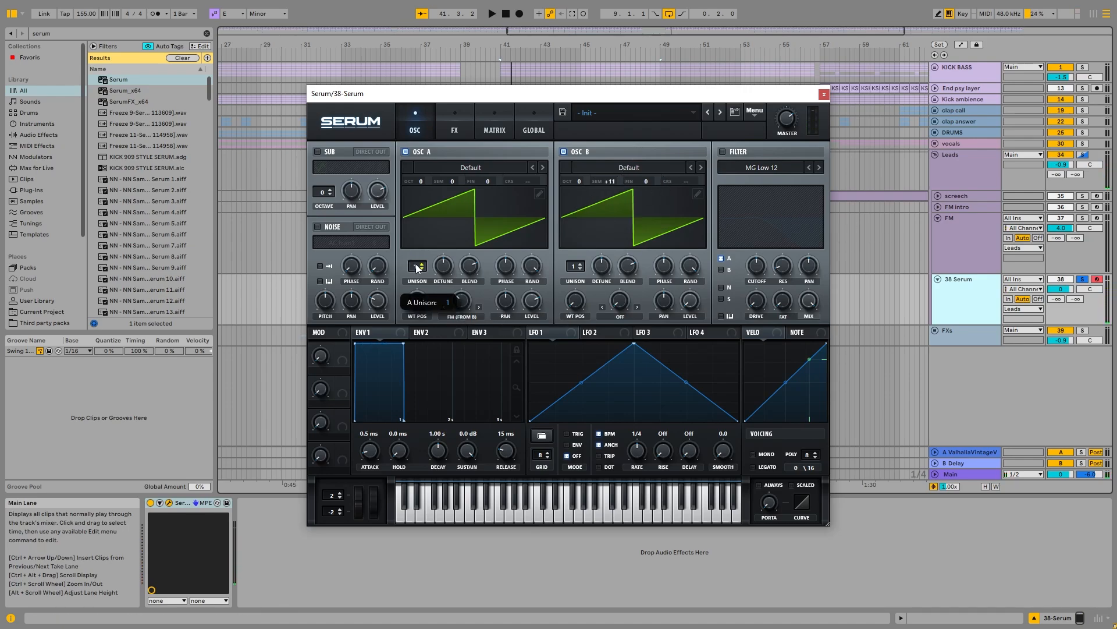
left_click_drag(417, 267, 428, 229)
left_click_drag(571, 270, 575, 293)
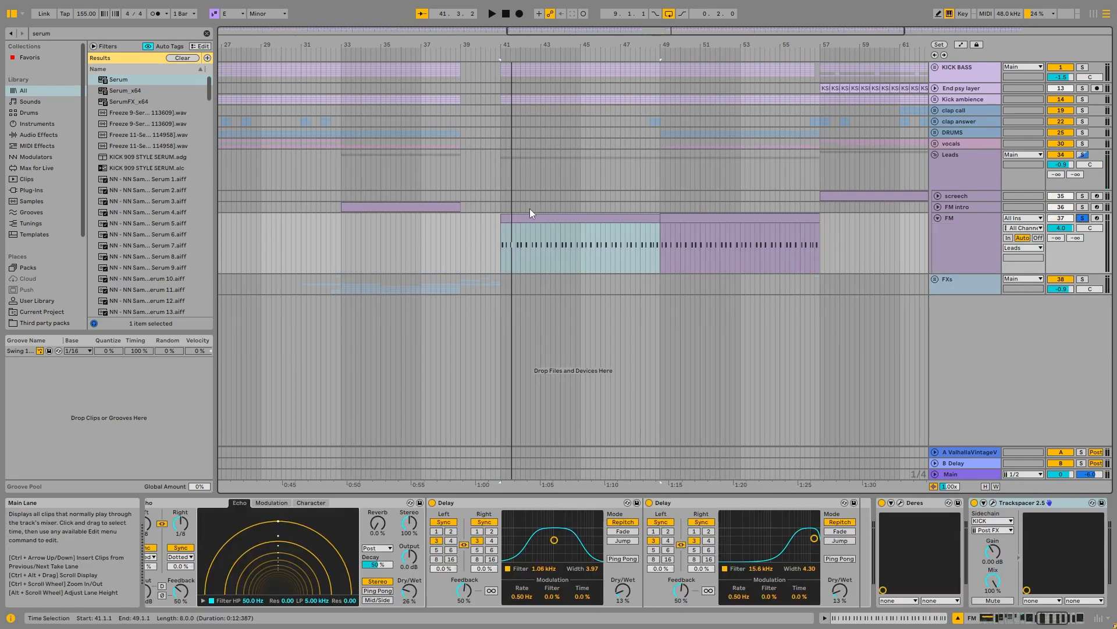
Step: Unfold and solo the FM intro track with its clip at bar 33 selected
left_click(527, 217)
left_click(354, 207)
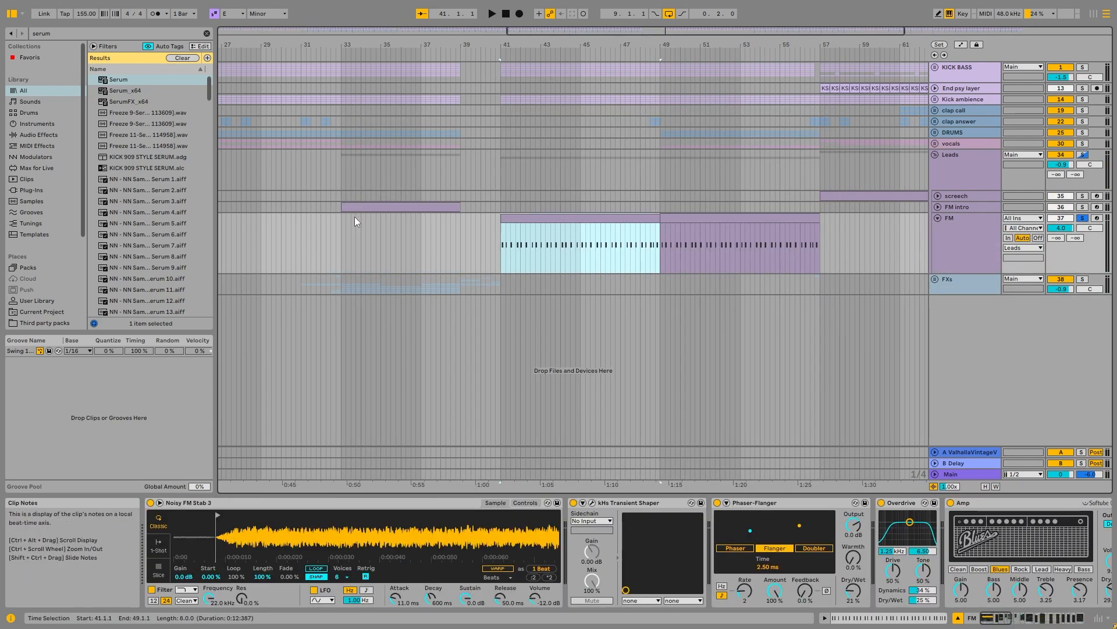
left_click(938, 207)
left_click(1083, 207)
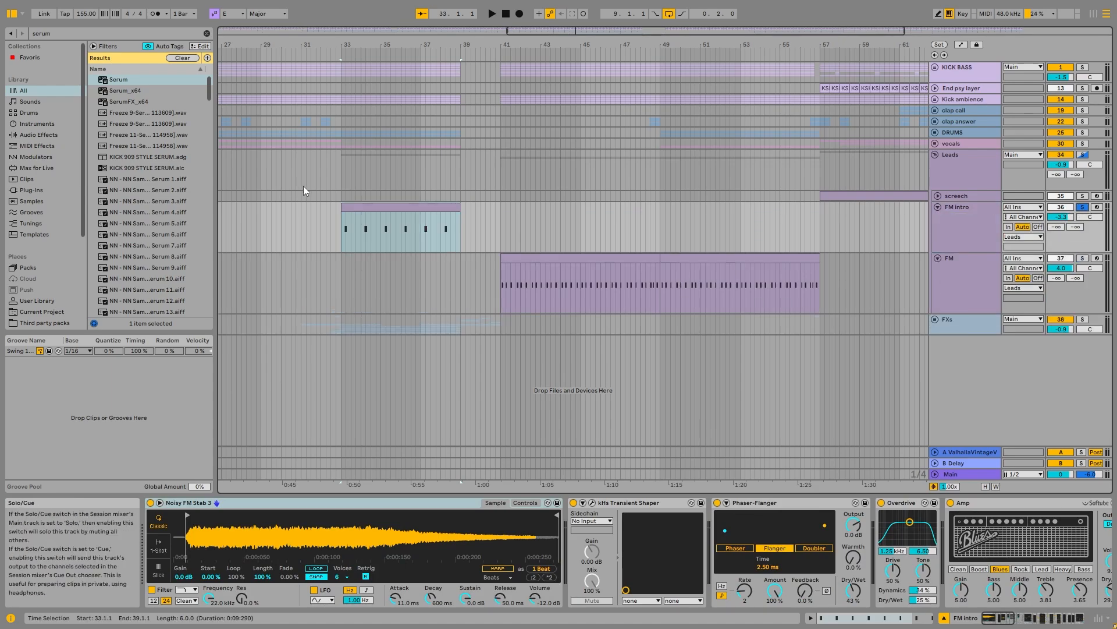
Step: Open the notes of the FM intro clip and play it from bar 33
left_click(551, 259)
double_click(407, 208)
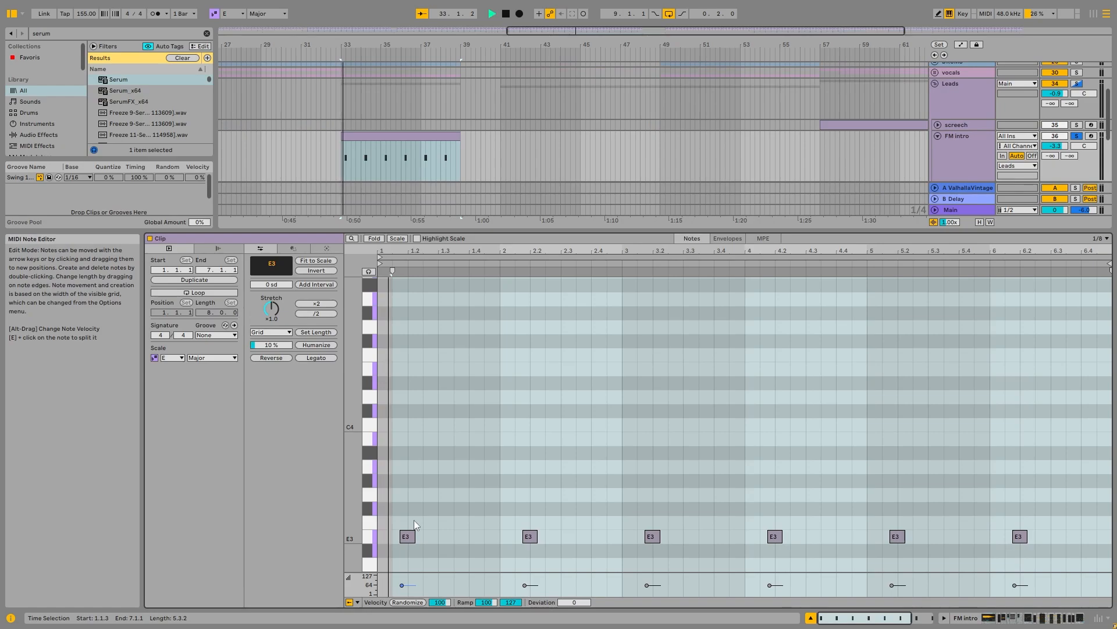
key("space")
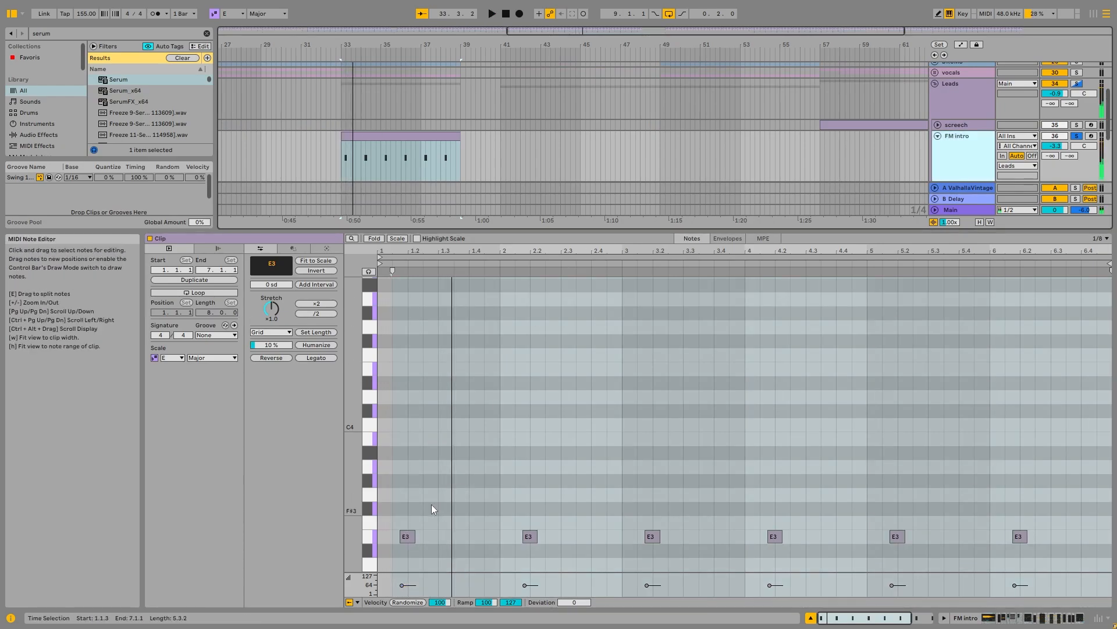
Step: Examine the FM intro track's device chain from the Noisy FM Stab 3 sampler through Echo and the two Delays
double_click(983, 160)
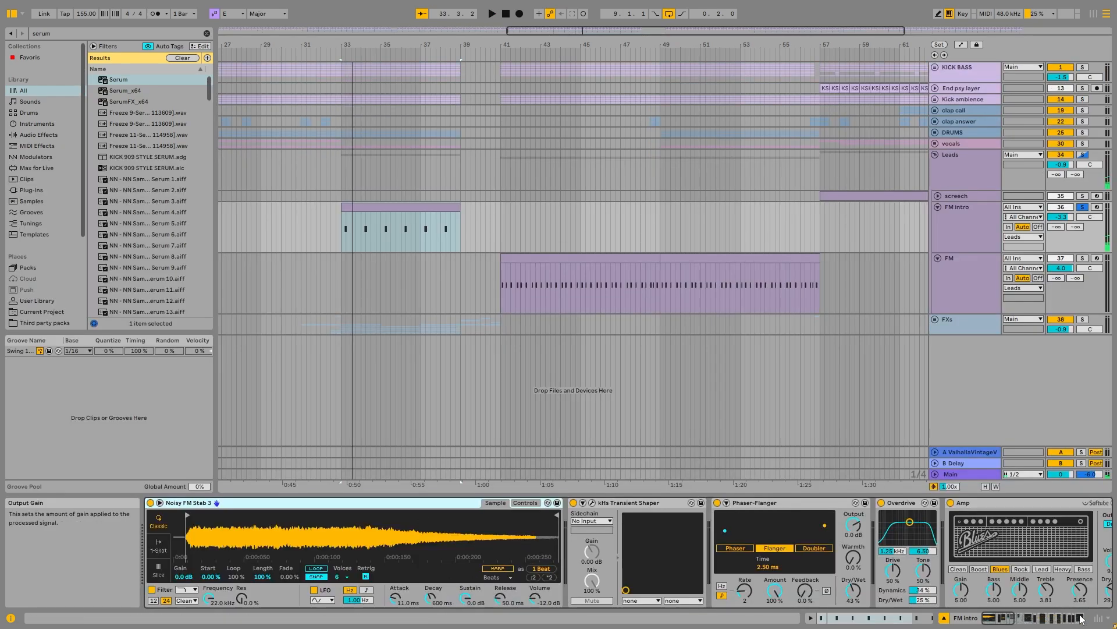
left_click_drag(1007, 618, 1018, 623)
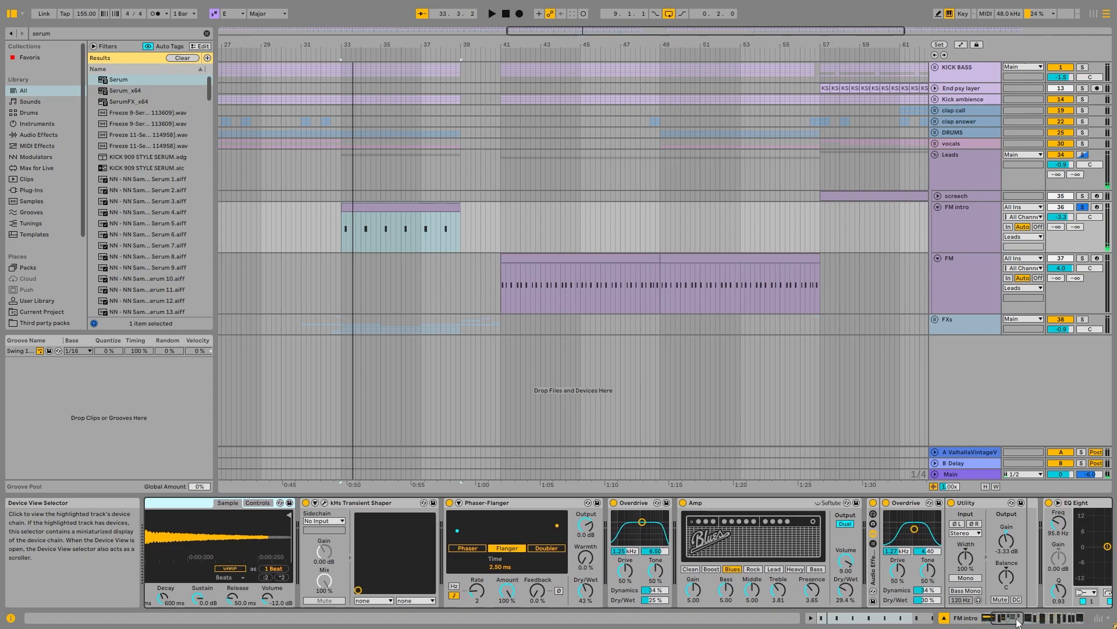
left_click(509, 502)
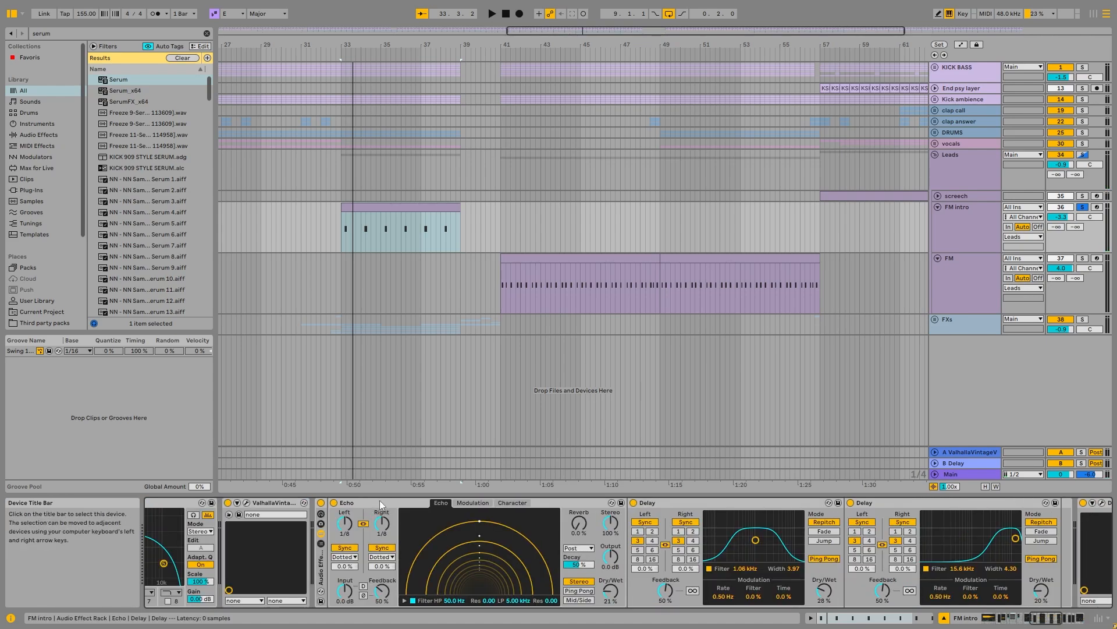
left_click(380, 502)
left_click(709, 503)
left_click(933, 503)
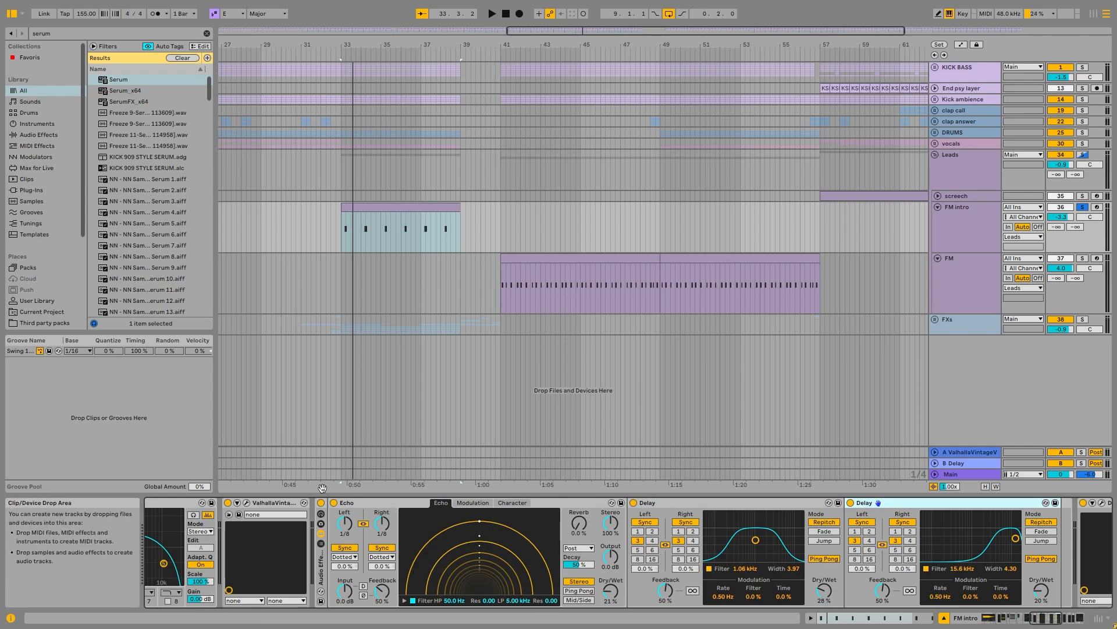
Step: Move ValhallaVintageVerb into the rack ahead of Echo, then audition the FM intro clip with the rack bypassed and re-enable it
left_click_drag(275, 503, 321, 505)
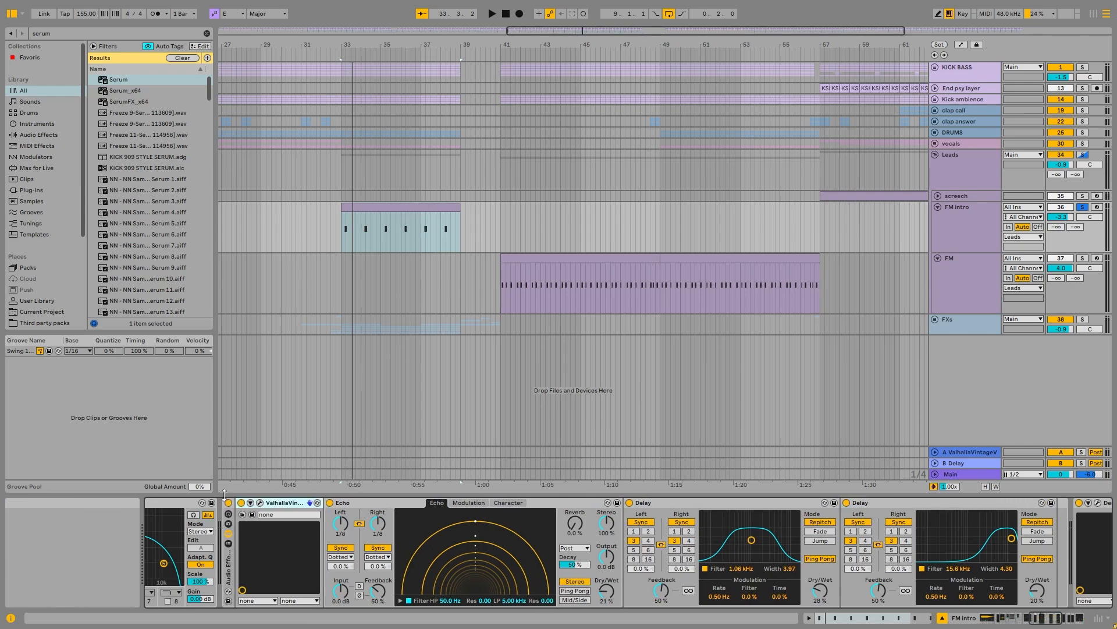
left_click(392, 206)
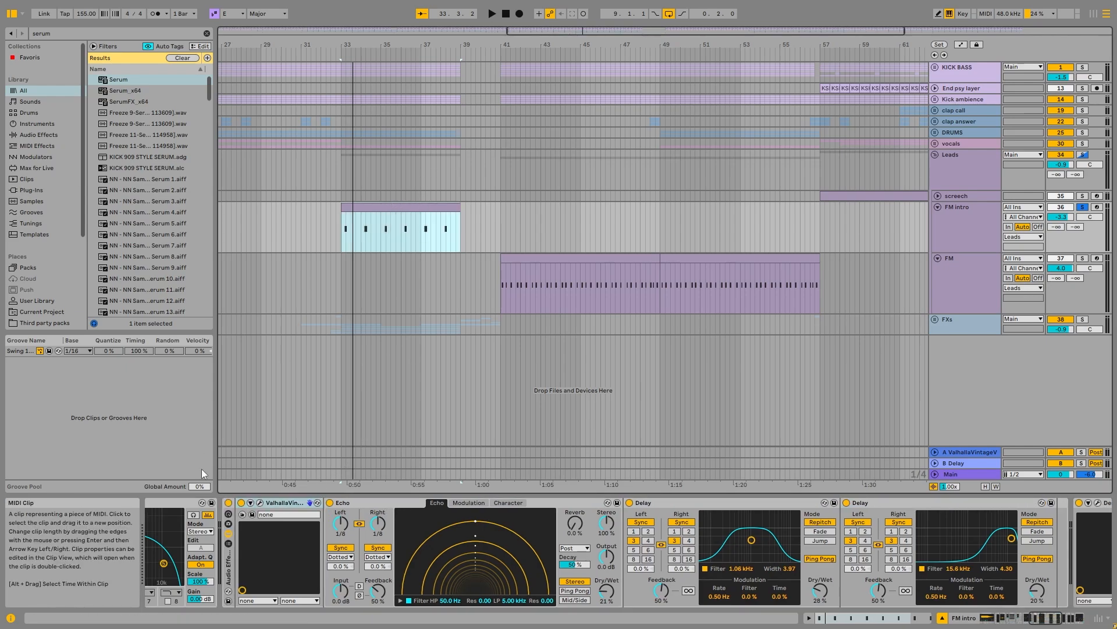
left_click(229, 503)
key("space")
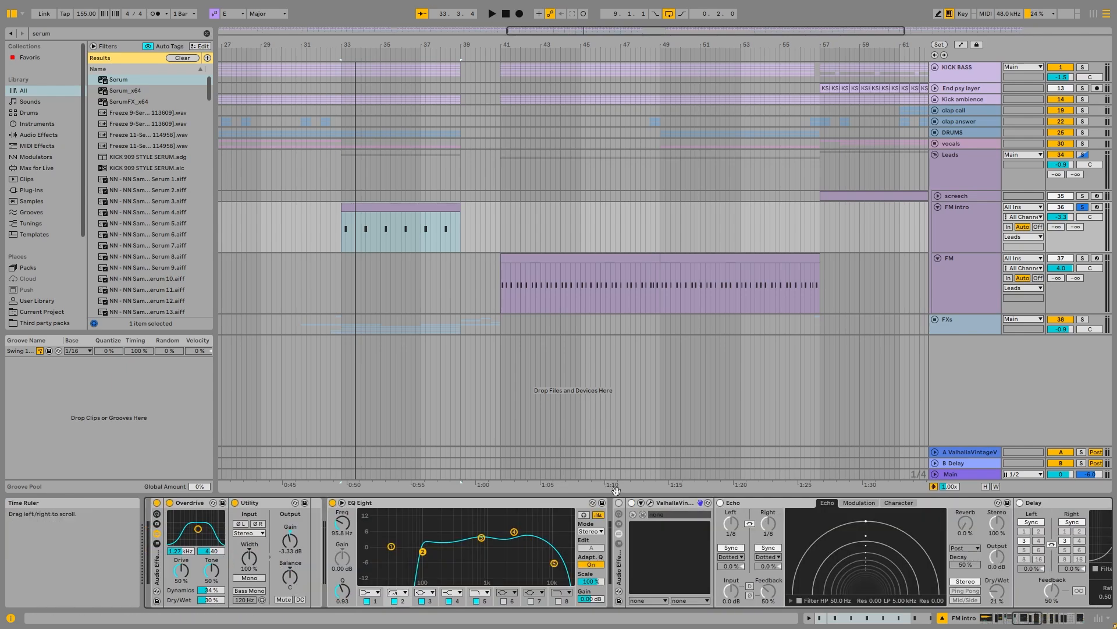
left_click(620, 502)
left_click(343, 224)
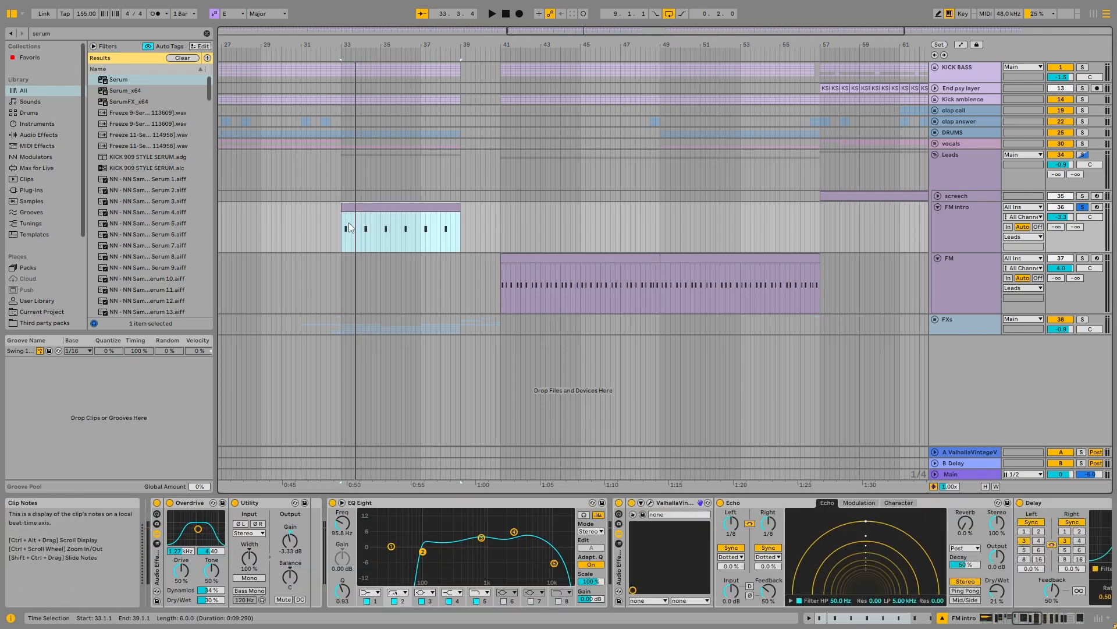
Step: Toggle the ValhallaVintageVerb after Kickstart 2 and play the FM intro clip from bar 33
left_click(1017, 622)
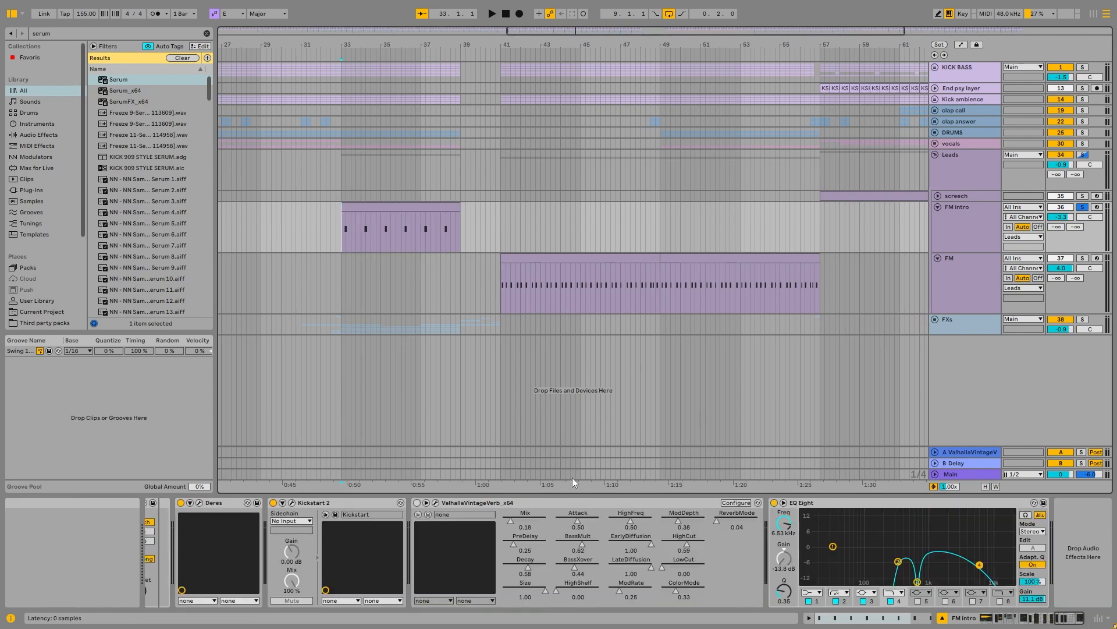
left_click(416, 502)
key("space")
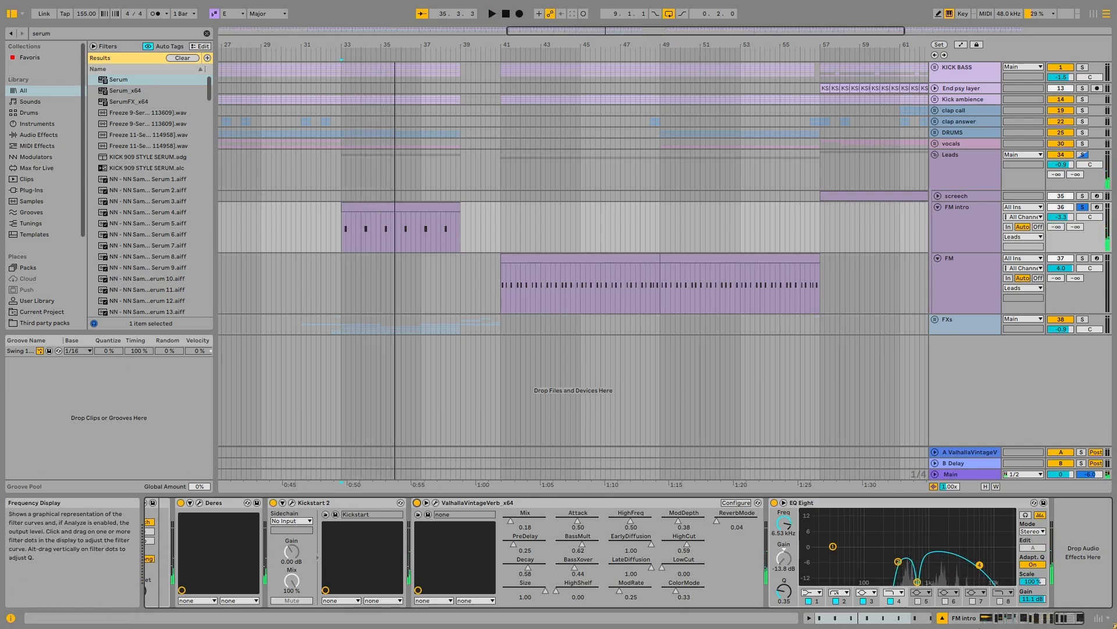
Step: Solo the FM track, open the notes of its clip at bar 41, and play it
left_click(343, 285)
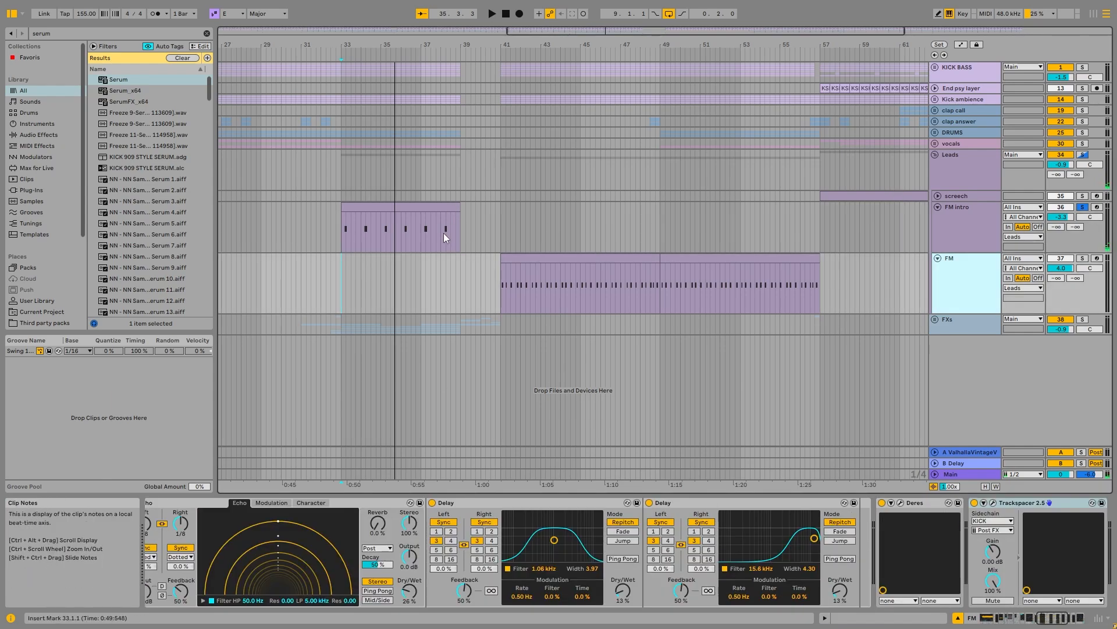
left_click(516, 261)
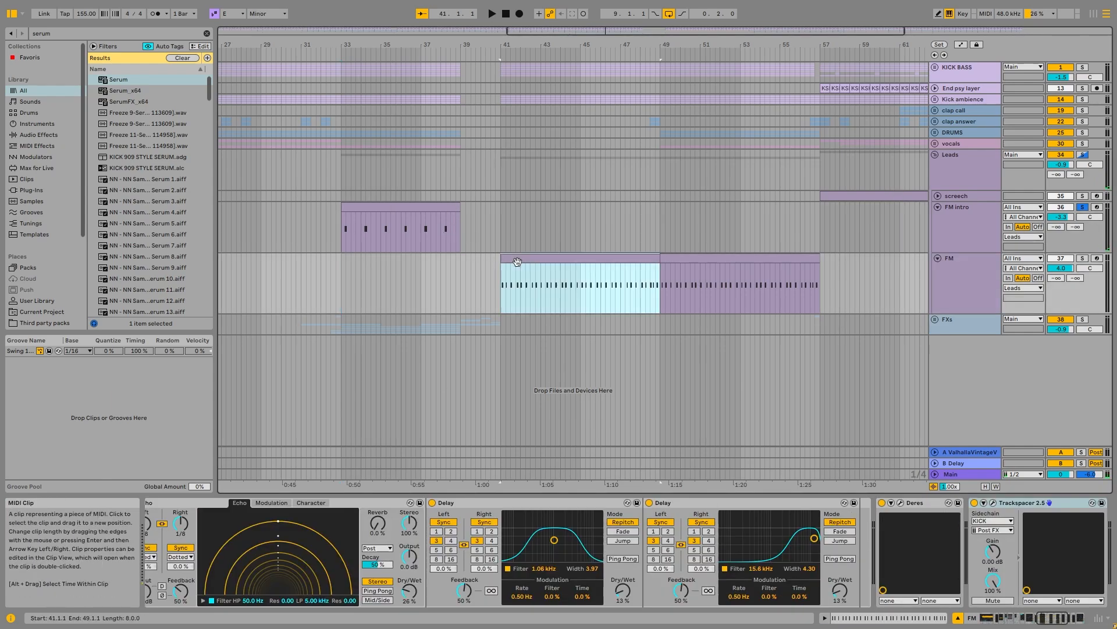
left_click(1083, 258)
left_click(577, 256)
left_click(947, 287)
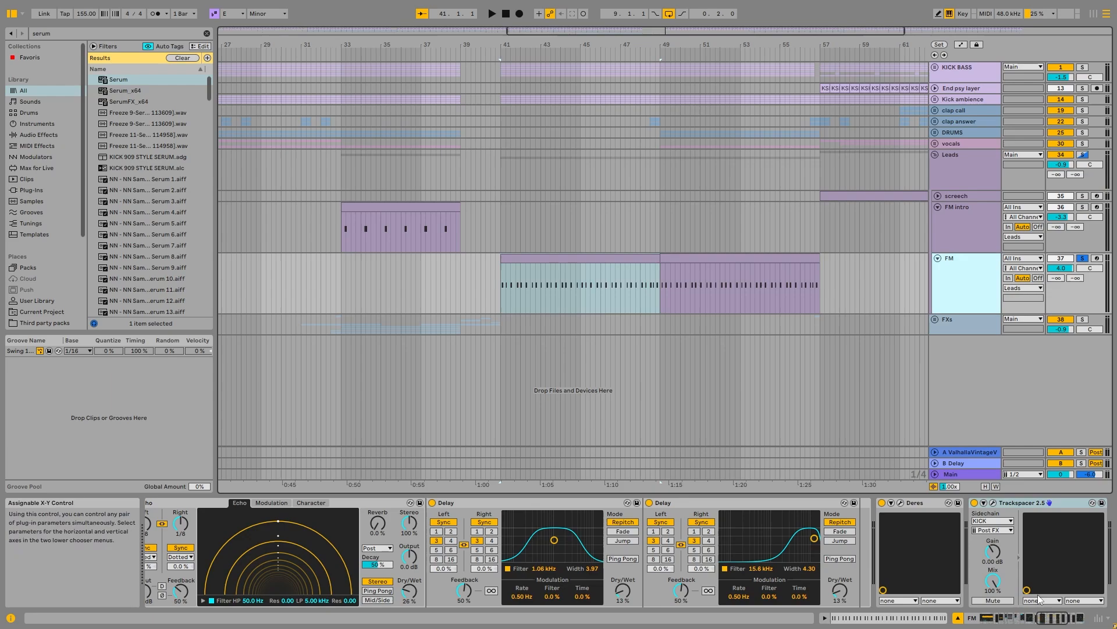
double_click(603, 266)
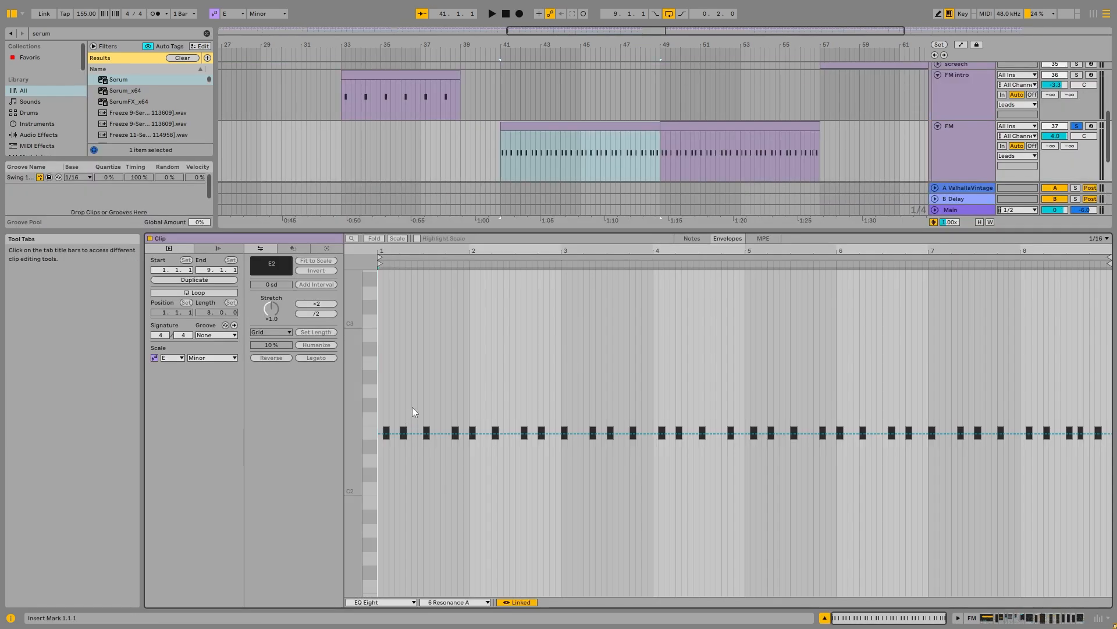
scroll(410, 419, "down", 1)
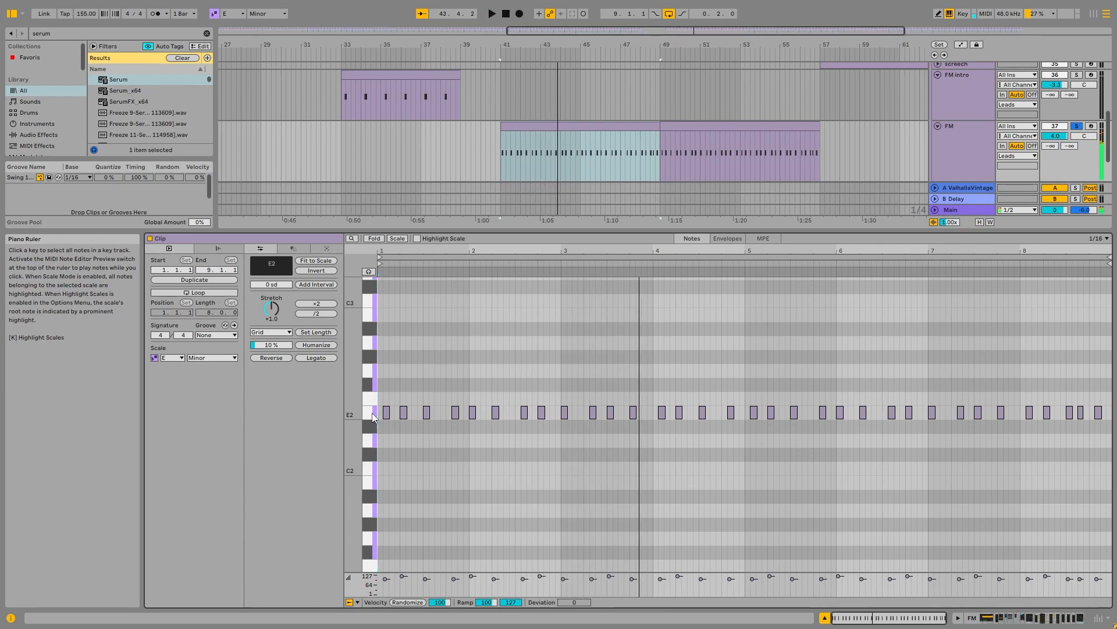
Step: Return to the FM track's device chain and examine it from Phaser-Flanger through the final EQ Eight
key("shift+Tab")
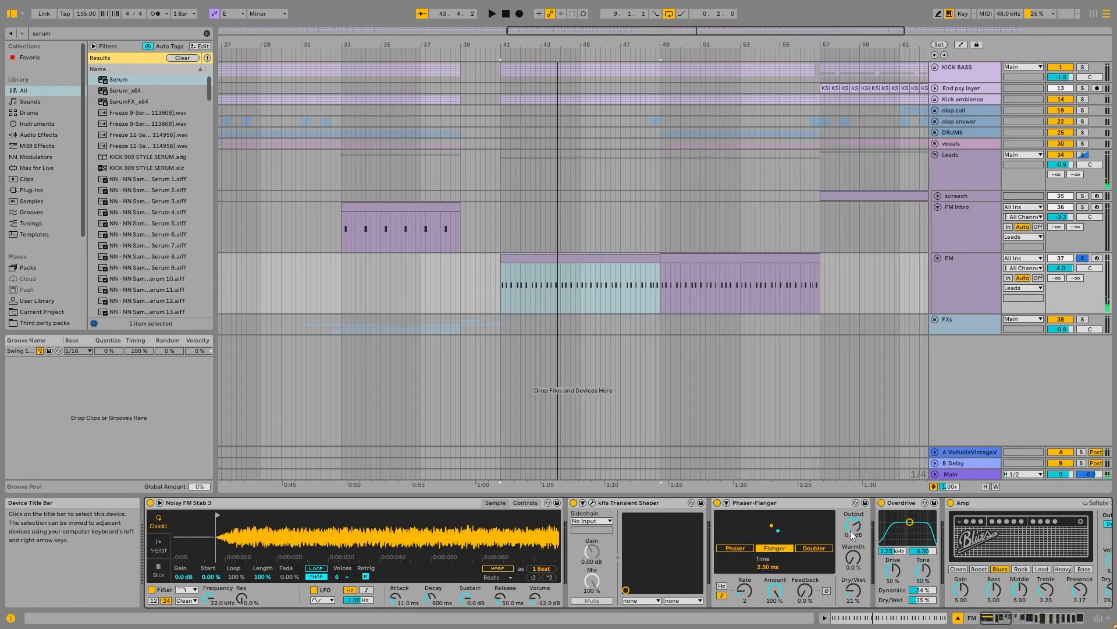
left_click(798, 504)
left_click_drag(1003, 618, 1070, 620)
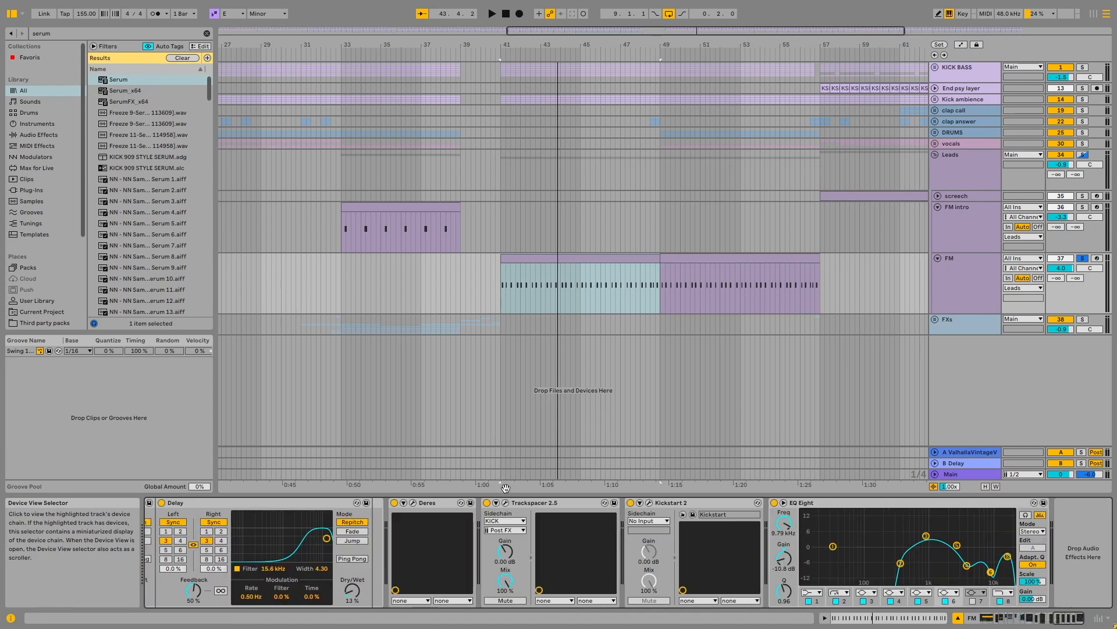
Step: Play the soloed FM clip from bar 41, first alone and again with KICK BASS added to the solo
key("space")
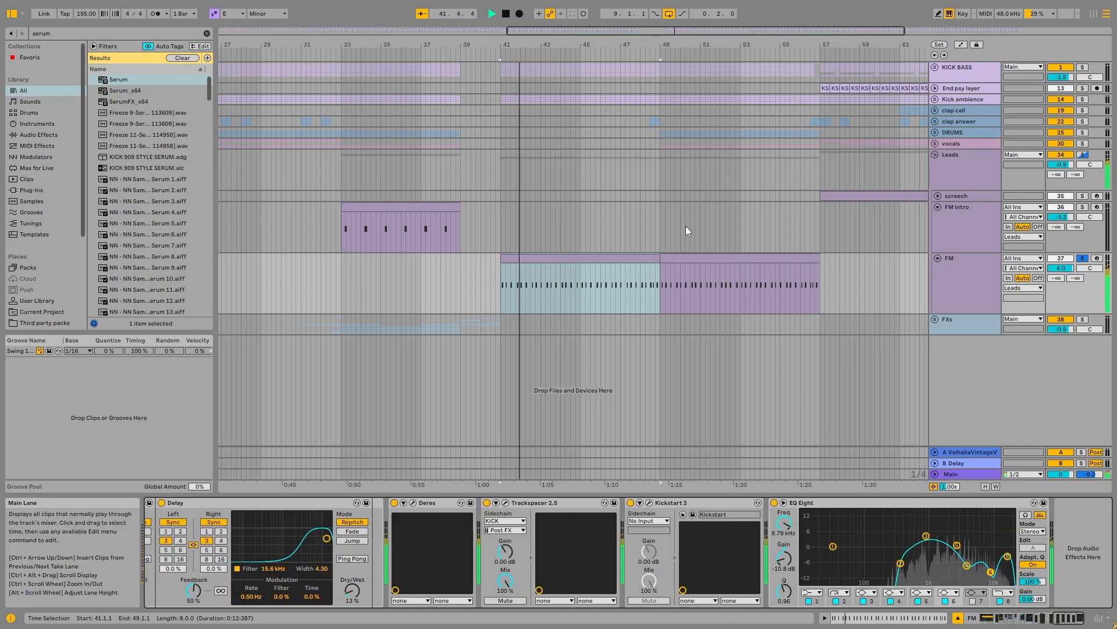
key("space")
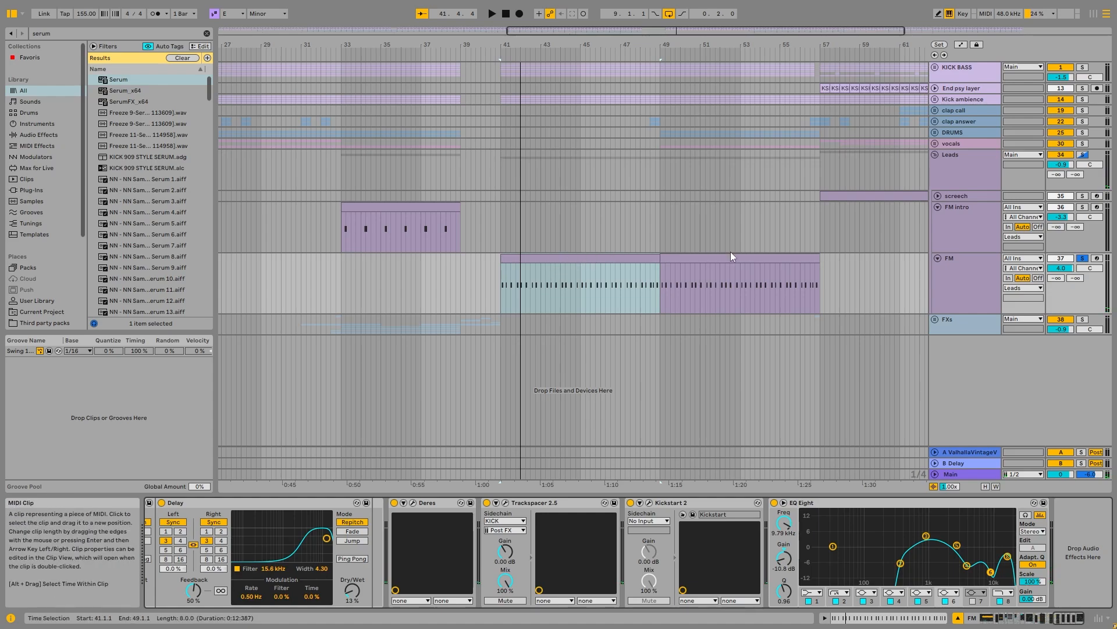
left_click(1083, 67, "ctrl")
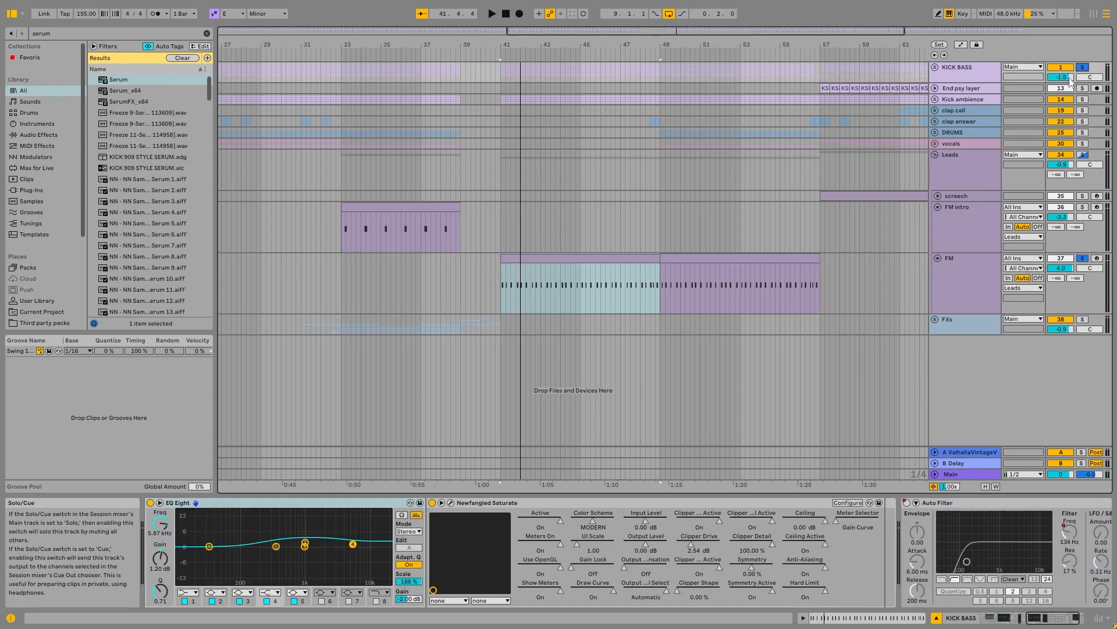
key("space")
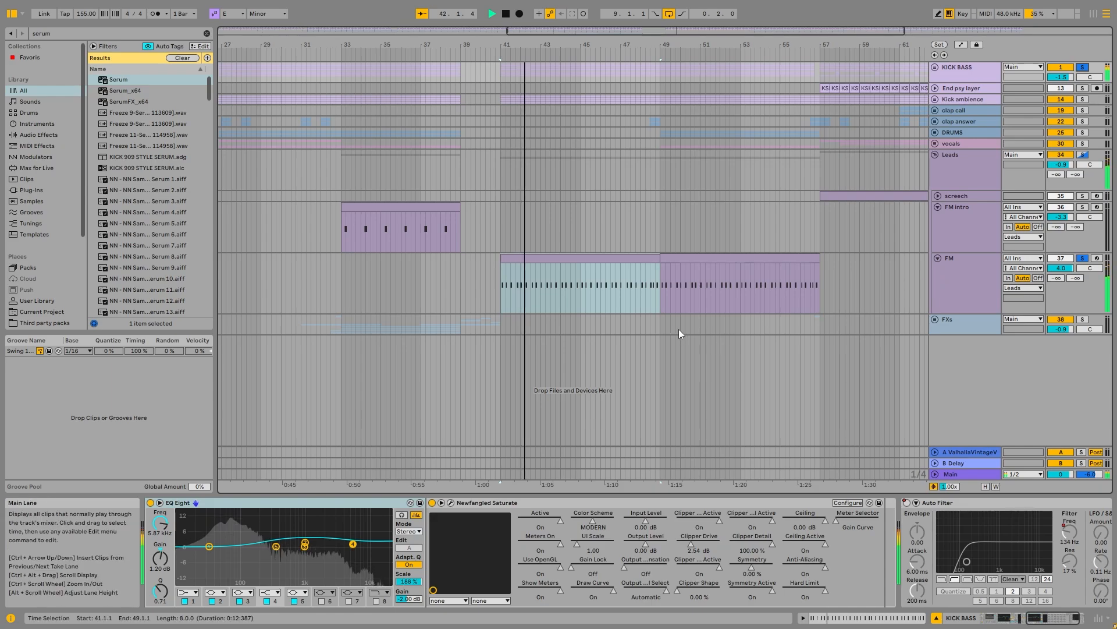
key("space")
Step: Examine the FM track's device chain through Echo and the Delays, and play the FM clip from bar 49
left_click(956, 281)
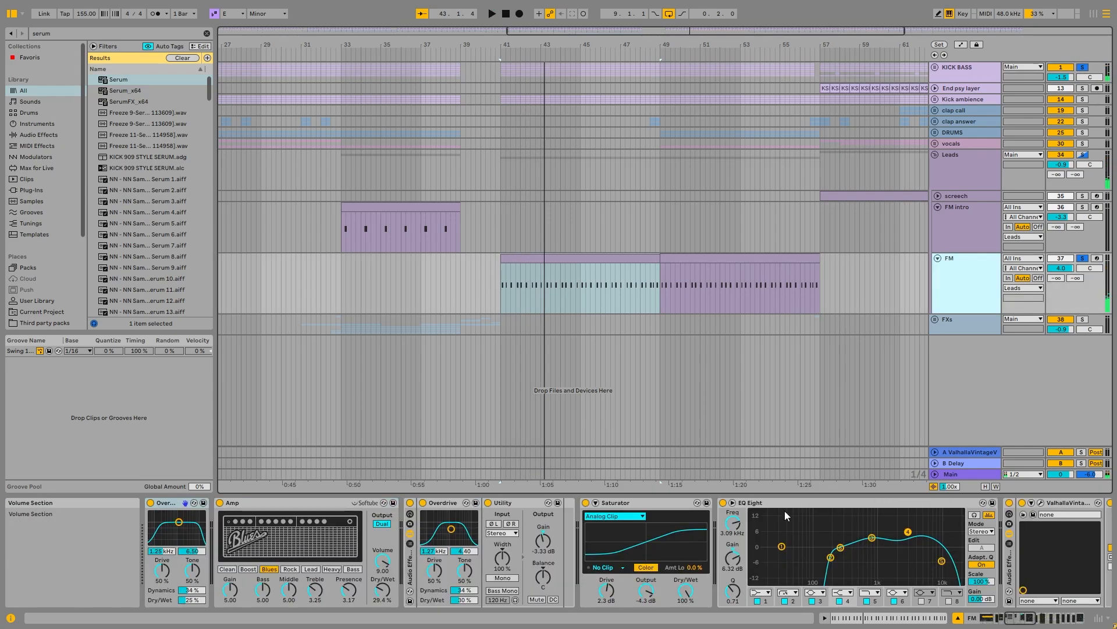
left_click(1030, 622)
left_click(677, 266)
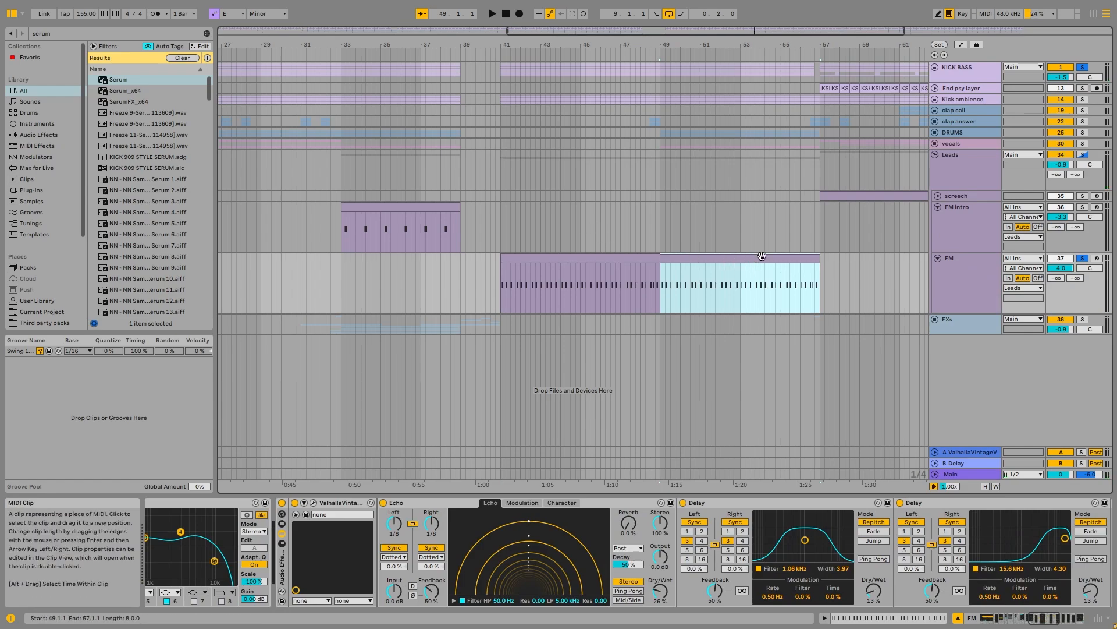
key("space")
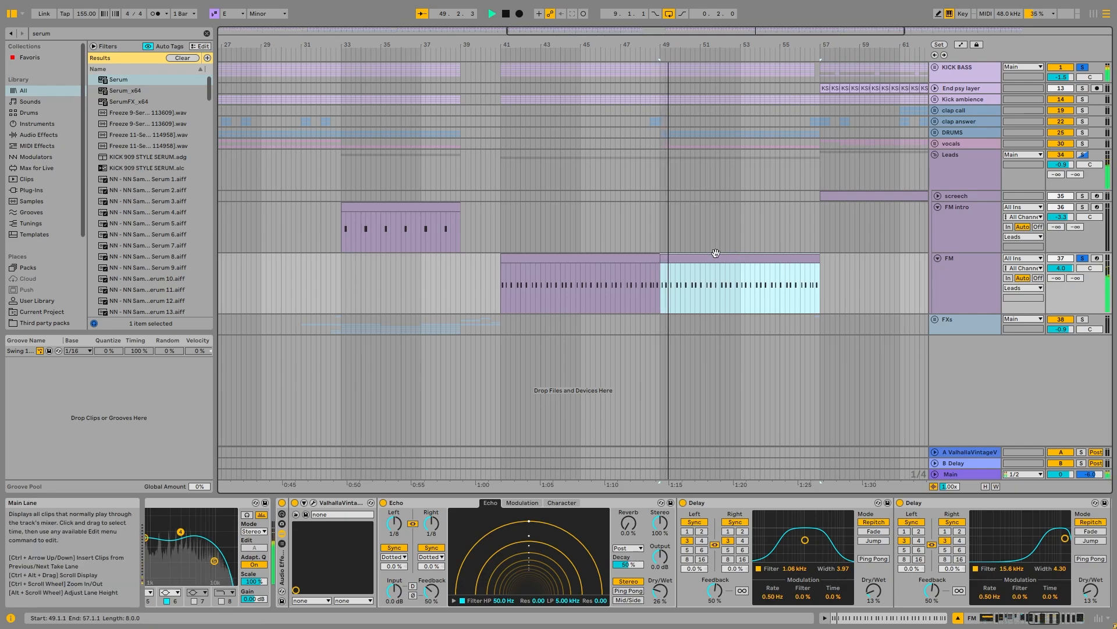
Step: Show the MIDI Ctrl Pitch Bend envelope of the FM clip at bar 49, and return to the track's device chain
double_click(744, 271)
left_click(728, 238)
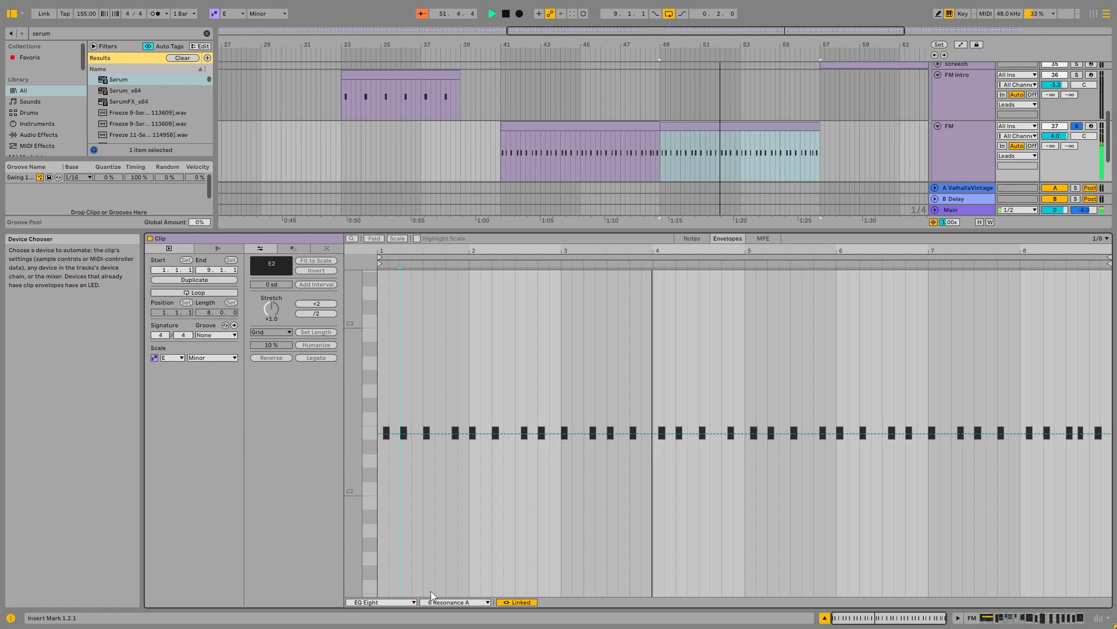
left_click(379, 601)
left_click(367, 391)
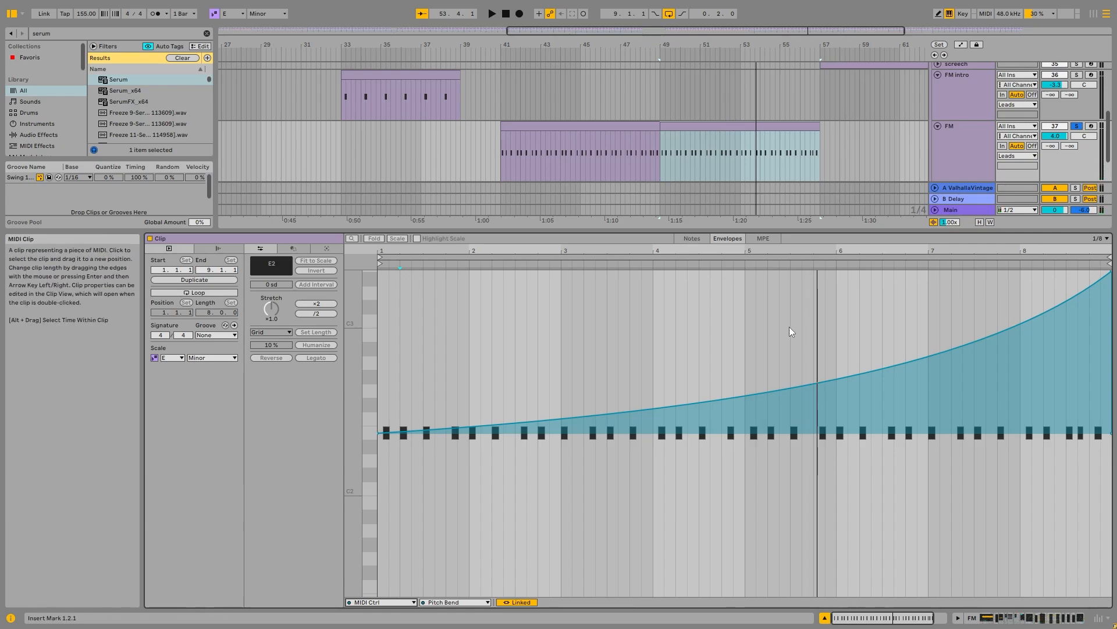
left_click(381, 602)
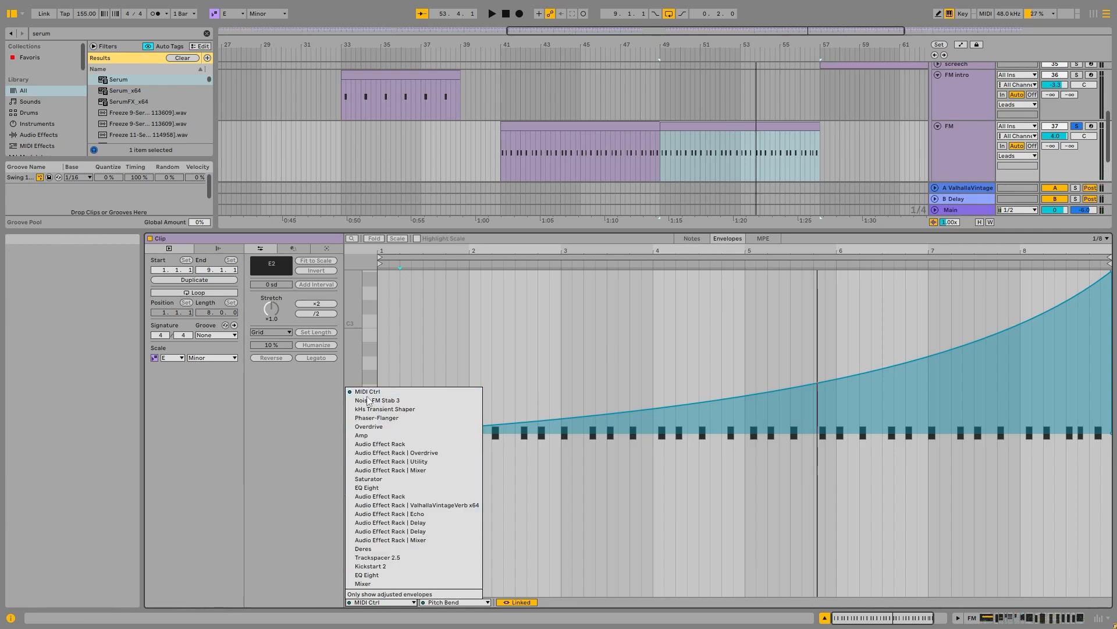
left_click(456, 612)
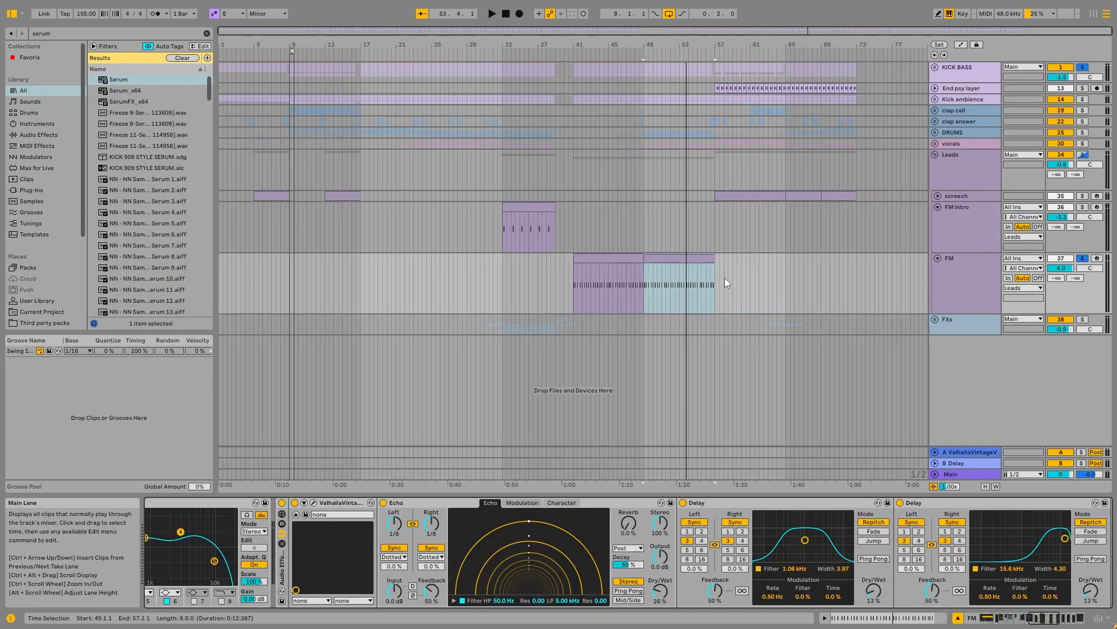
Step: Select the FM track, fold the Leads group and unfold the FXs group
left_click(703, 258)
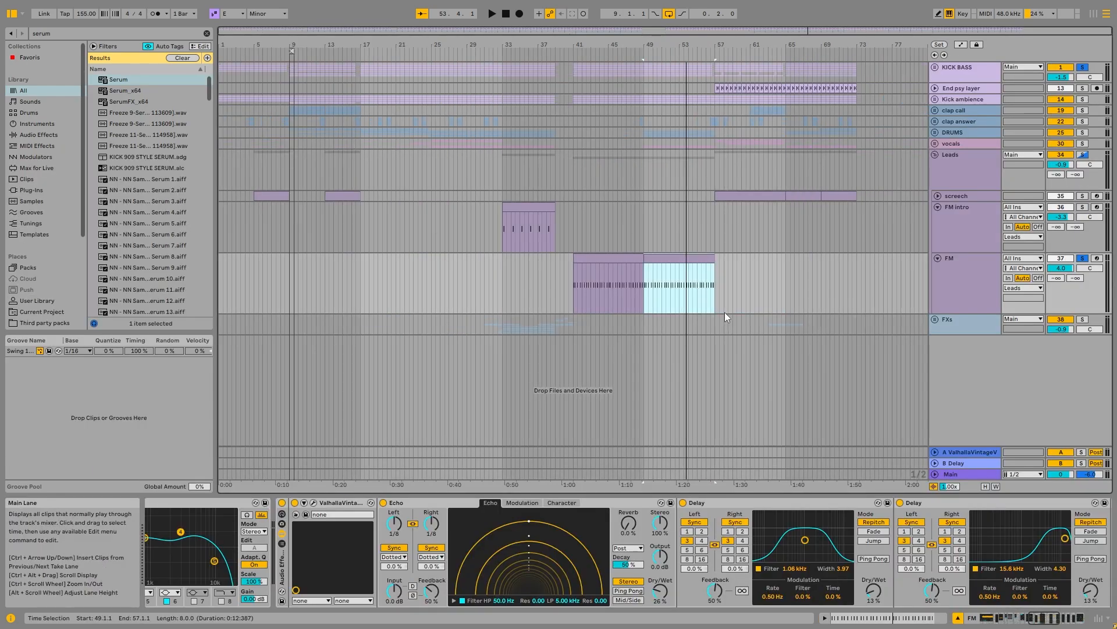
left_click(964, 285)
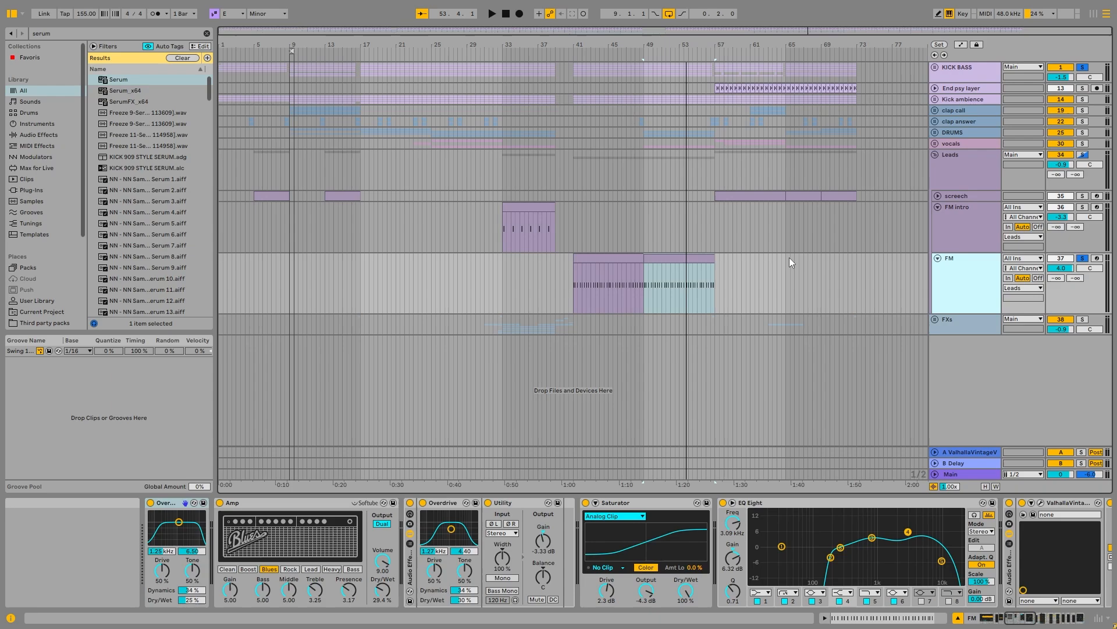
left_click(936, 155)
left_click(934, 165)
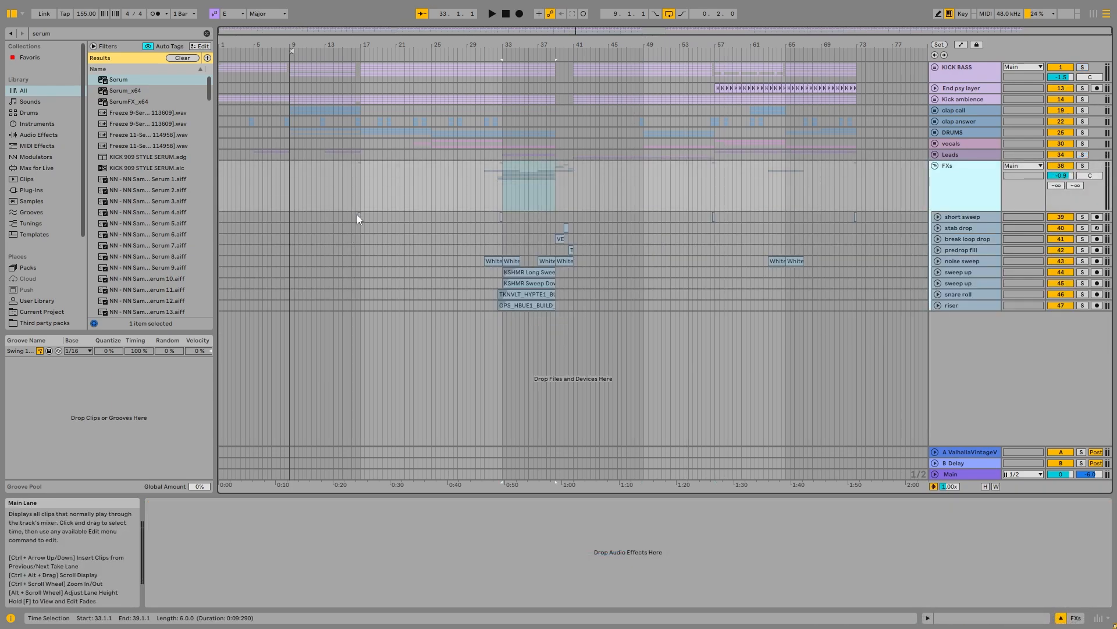
Step: Unfold and solo the short sweep track, and play its sweep clip just before bar 17
left_click(964, 216)
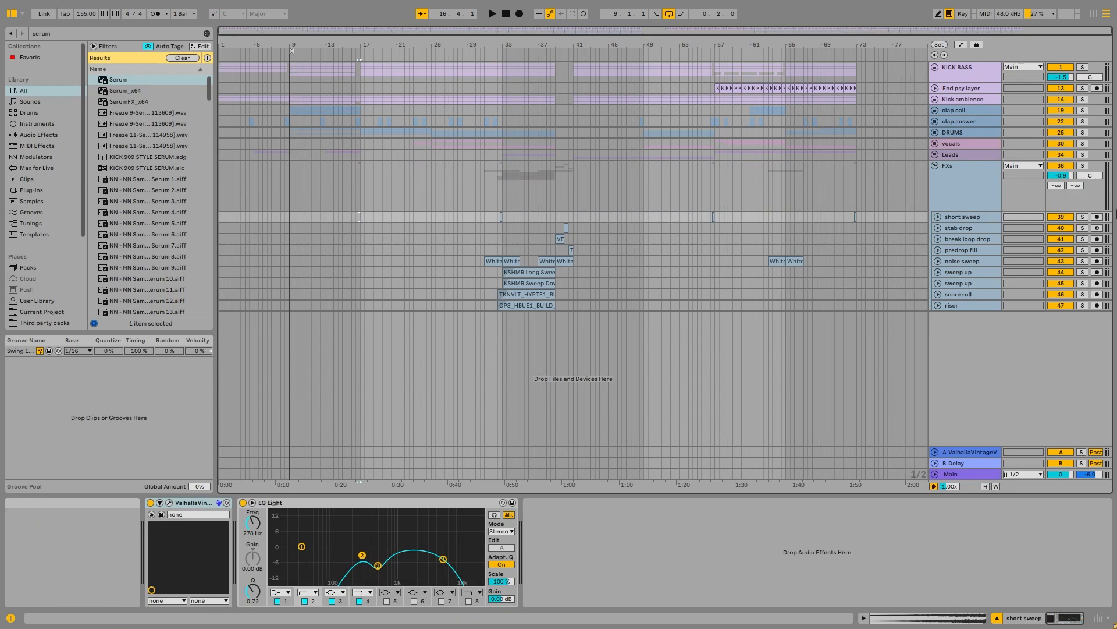
left_click(938, 217)
scroll(358, 223, "up", 5)
scroll(359, 222, "down", 5)
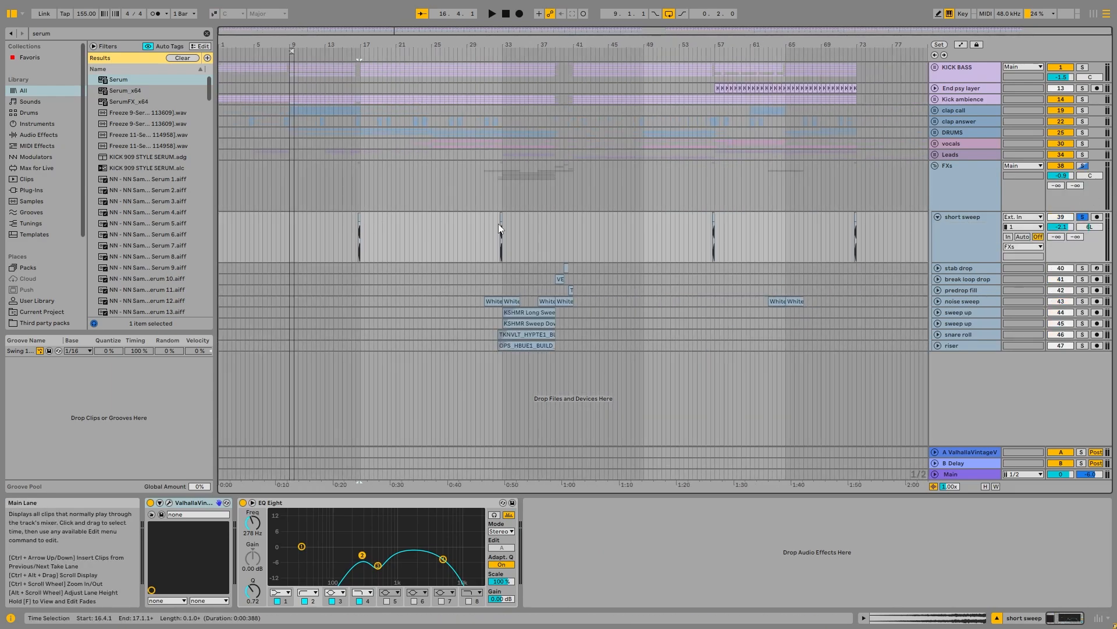
scroll(373, 231, "up", 7)
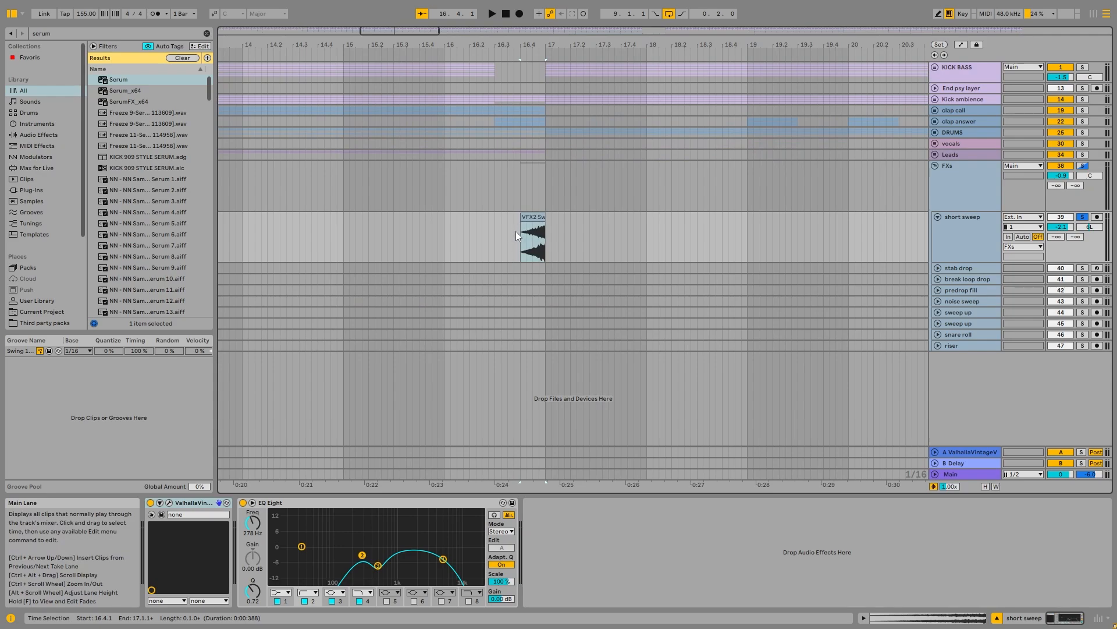
left_click(516, 232)
key("space")
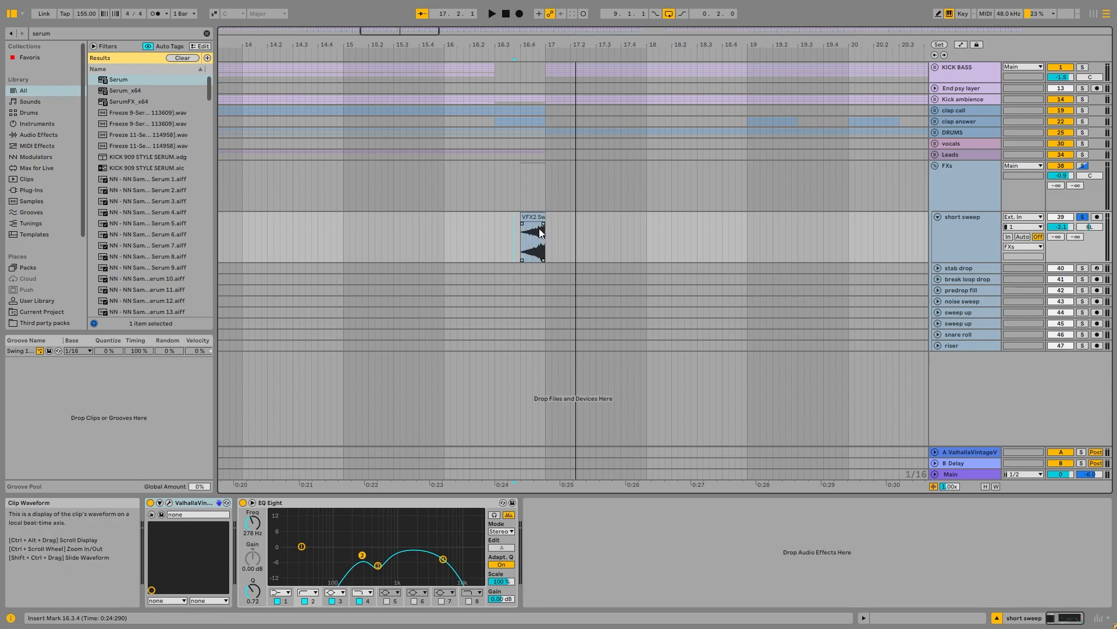
Step: Review the short sweep track's devices, then unfold the stab drop track and show its device chain and clip
scroll(540, 235, "down", 7)
left_click(979, 213)
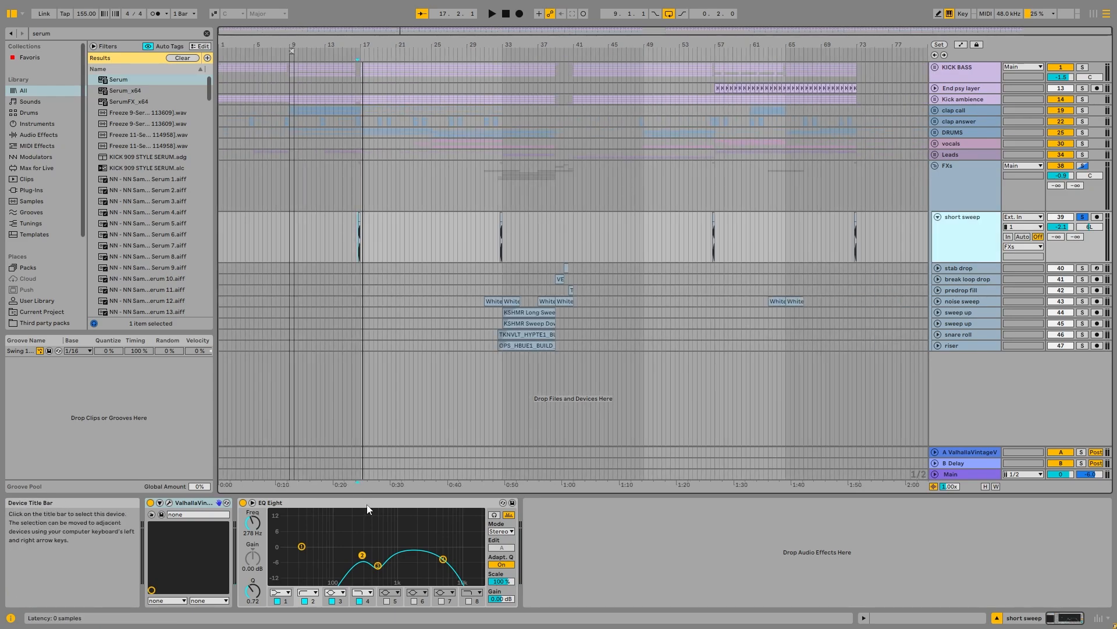
left_click(937, 267)
left_click(952, 266)
scroll(538, 329, "up", 4)
scroll(534, 336, "right", 3)
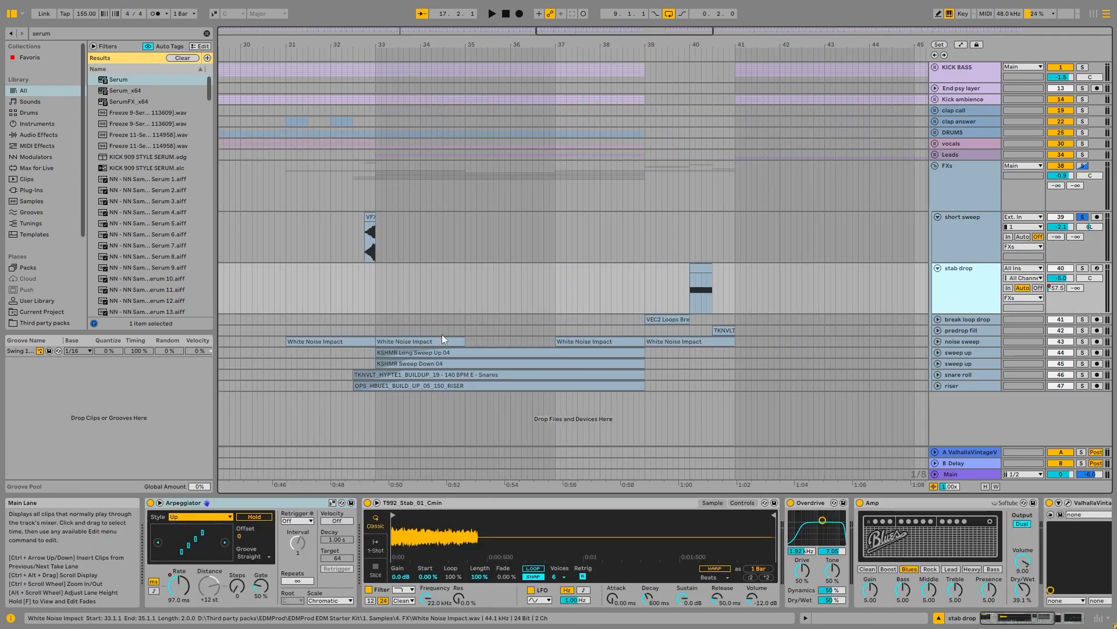
Step: Show the noise sweep track's devices, then unfold the snare roll track and select its clip
left_click(961, 341)
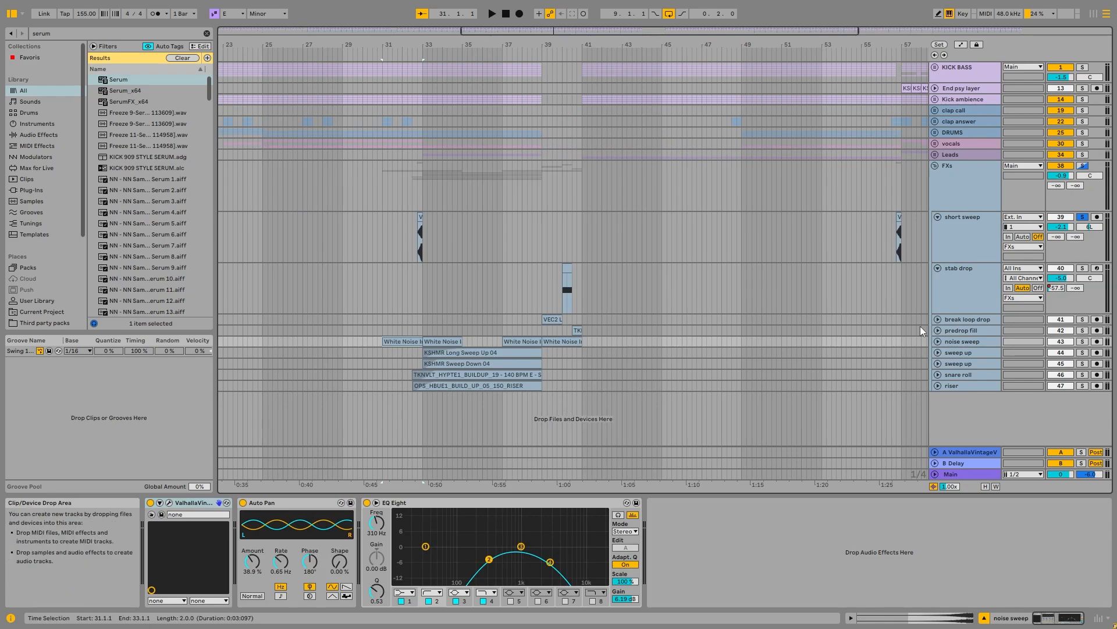
left_click(938, 375)
left_click(481, 375)
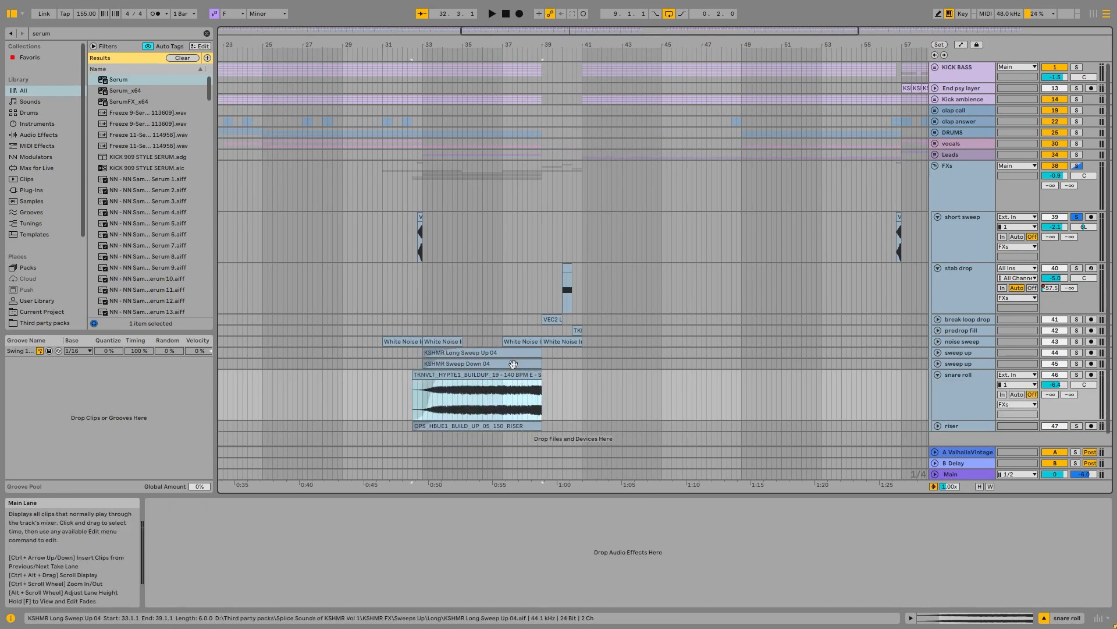
Step: Unfold and solo the noise sweep track, and play its White Noise Impact clips from bar 31
left_click(402, 341)
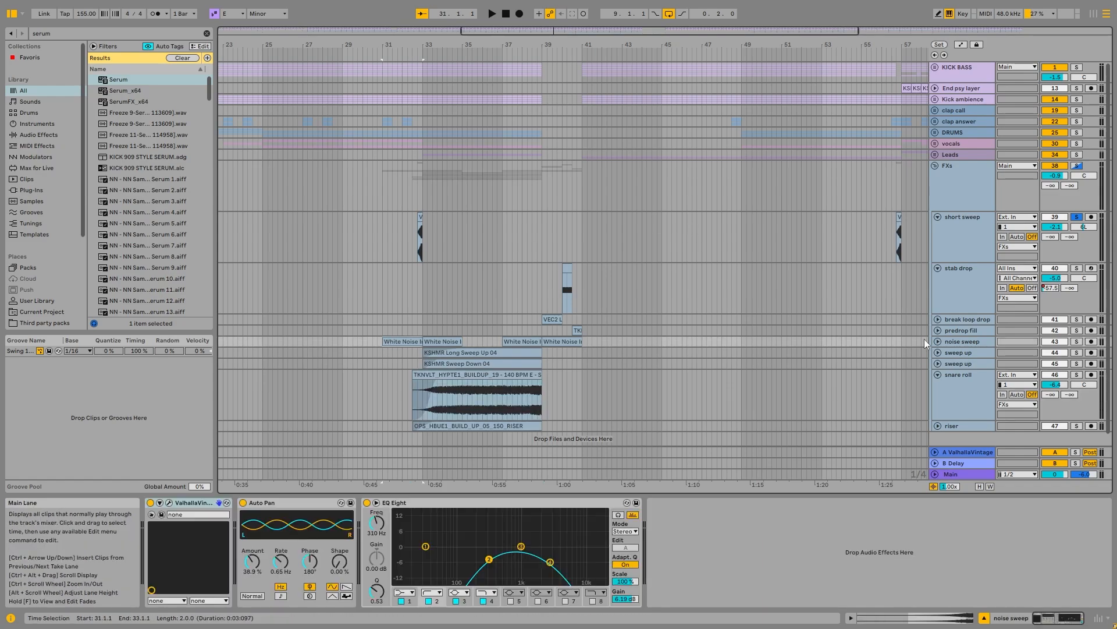
left_click(937, 341)
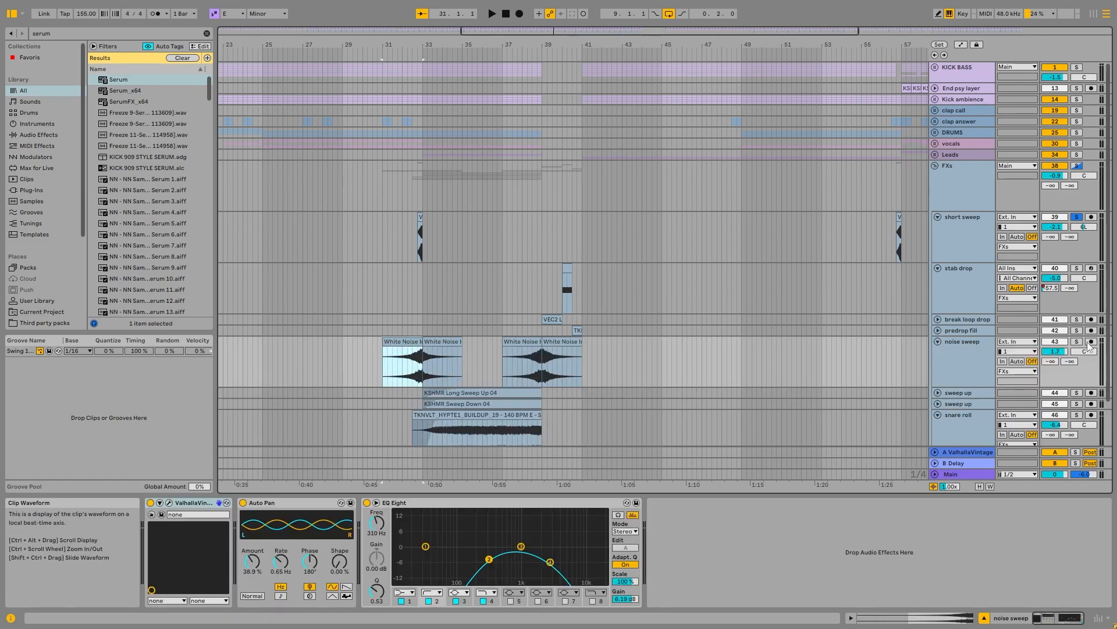
key("space")
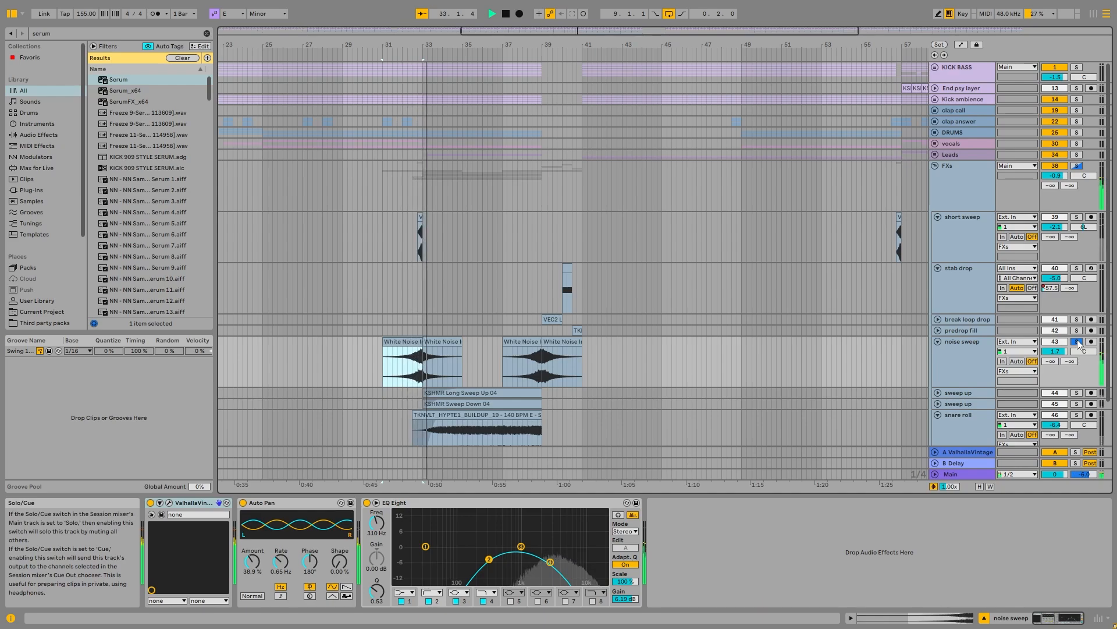
key("space")
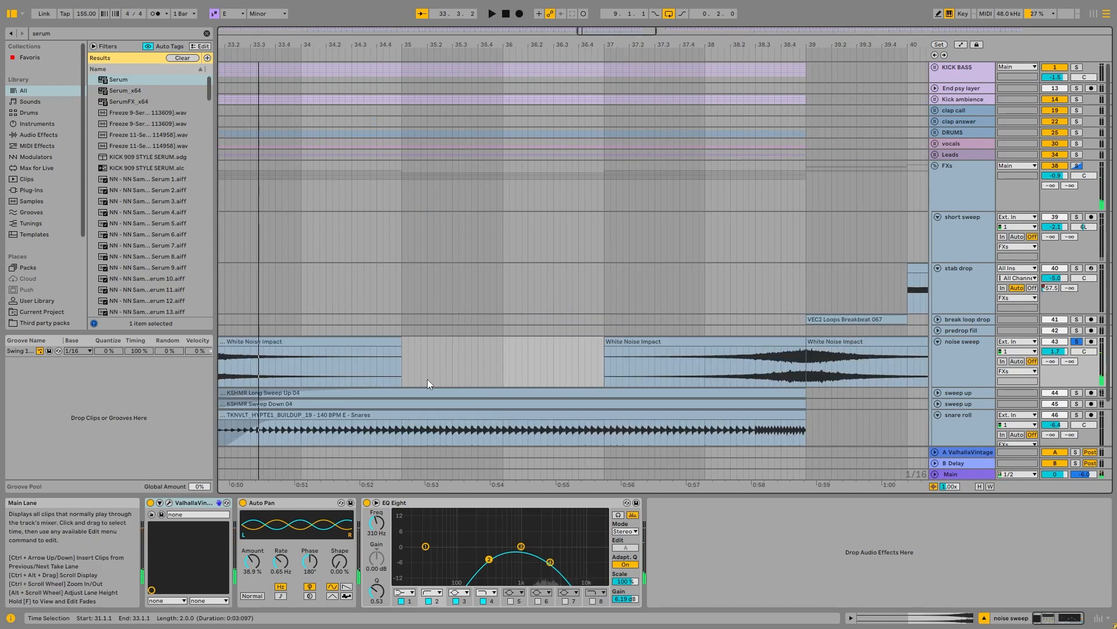
Step: Solo the first sweep up track, unfold both sweep up tracks, and play KSHMR Long Sweep Up 04 from about bar 36
scroll(434, 378, "down", 4)
left_click(503, 367)
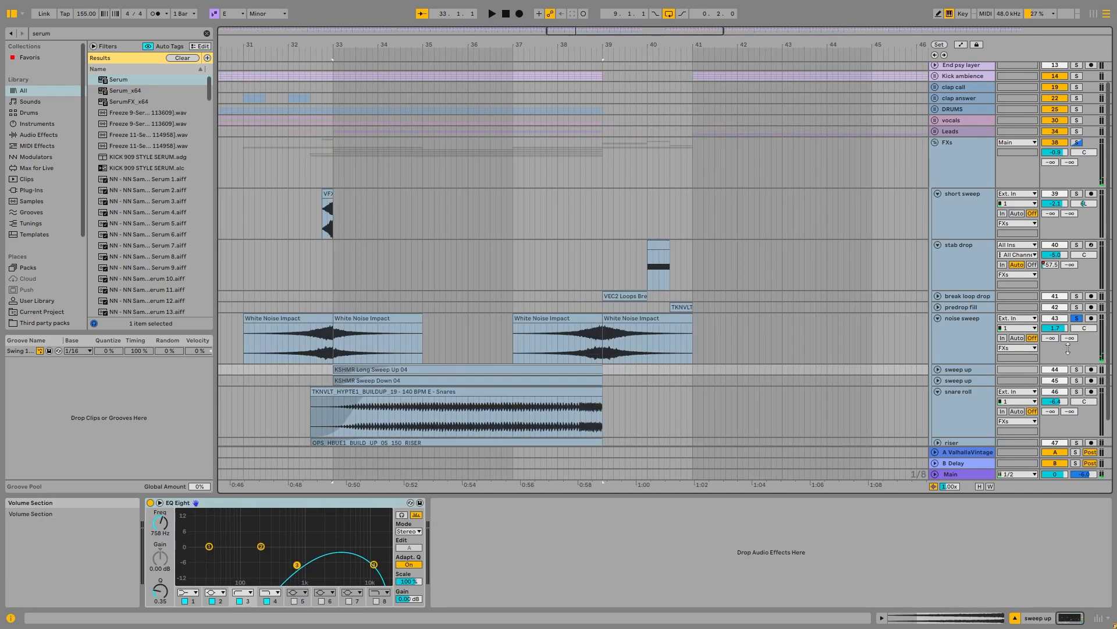
left_click(1077, 369)
scroll(958, 339, "down", 2)
left_click(937, 341)
scroll(945, 337, "down", 3)
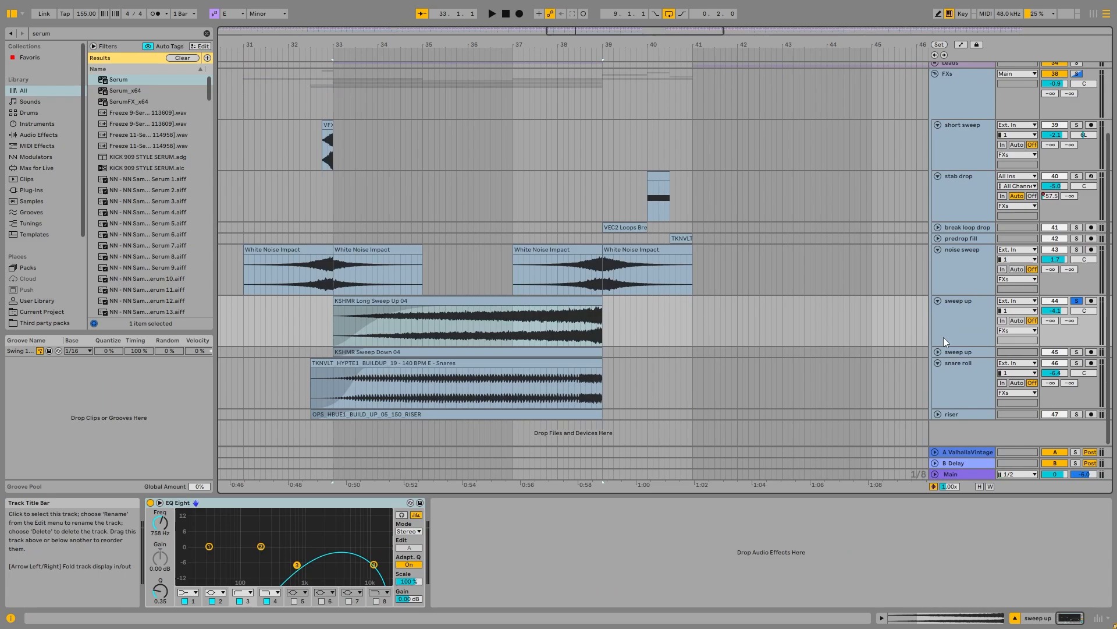
left_click(937, 351)
scroll(937, 352, "down", 2)
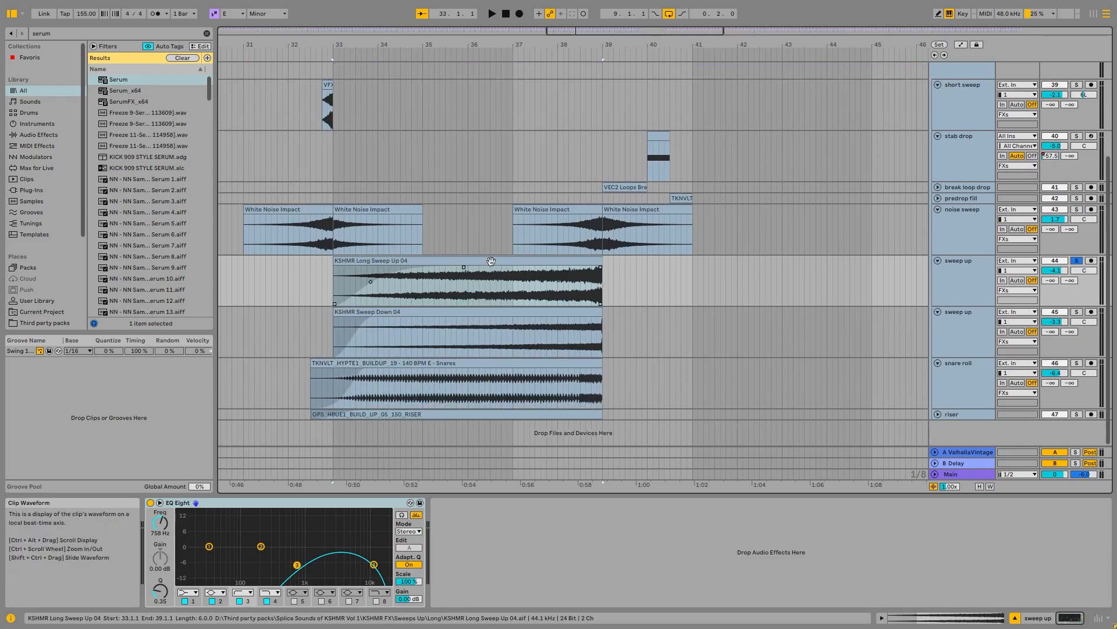
left_click(474, 286)
key("space")
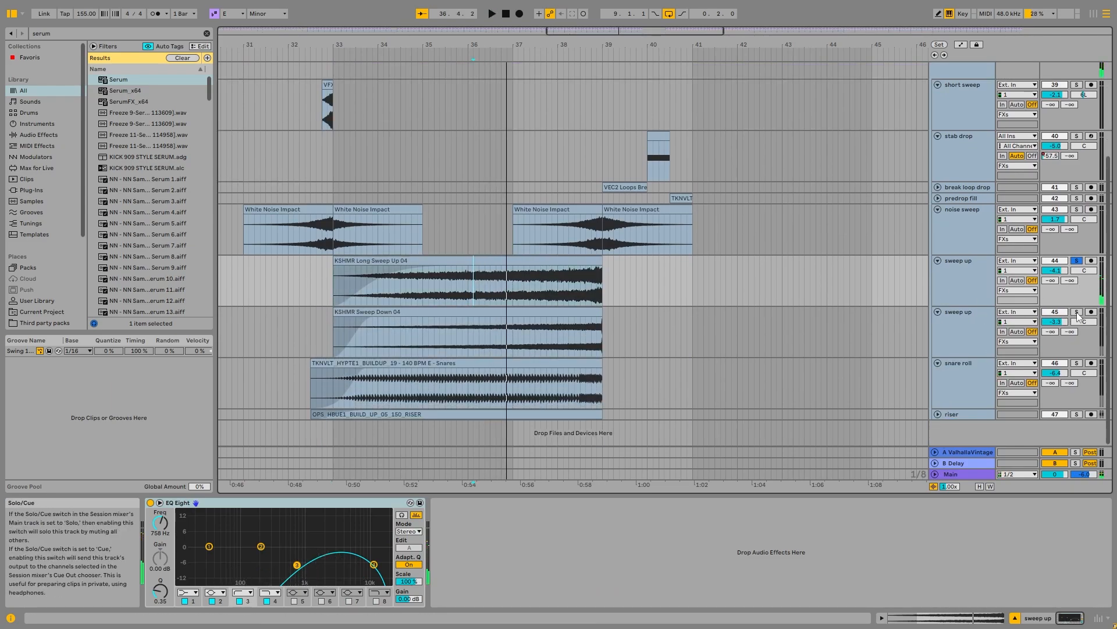
Step: Solo the second sweep up track and play its KSHMR Sweep Down 04 clip from about bar 37
left_click(1077, 312)
left_click(519, 326)
key("space")
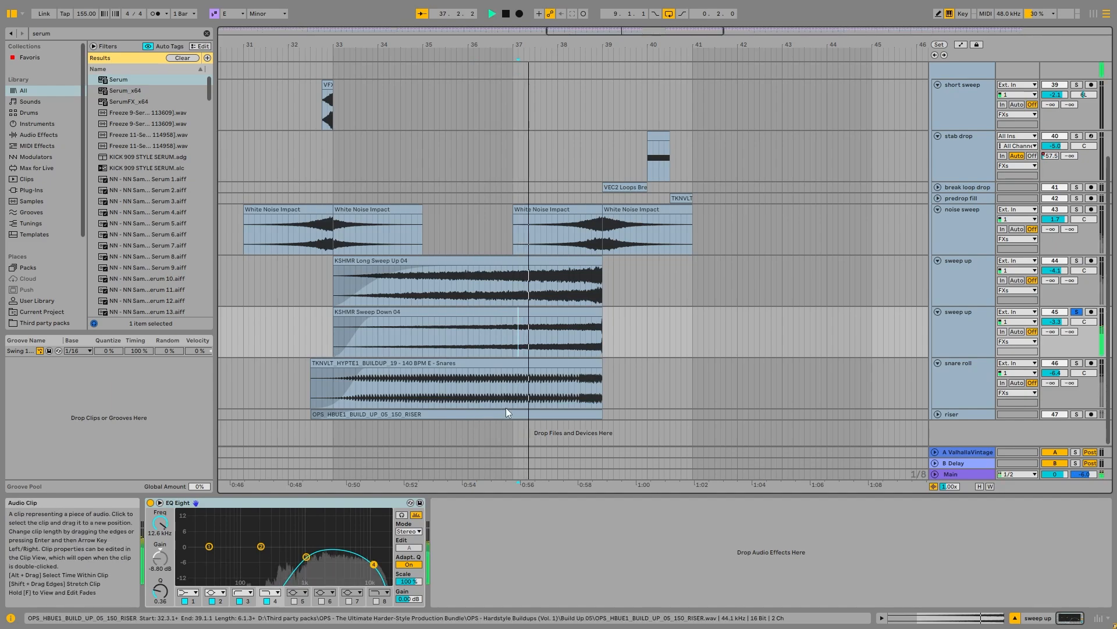
key("space")
Step: Solo and play the snare roll clip, then unfold and solo the riser track and play its clip from about bar 36
left_click(1077, 363)
left_click(390, 387)
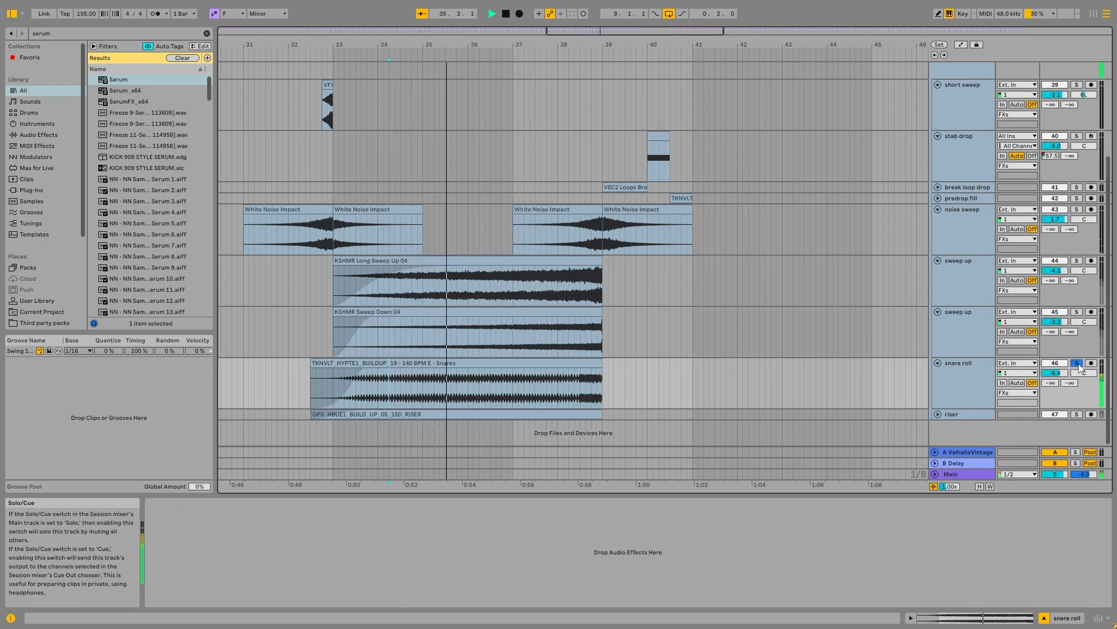
left_click(1077, 414)
left_click(467, 415)
key("space")
key("space")
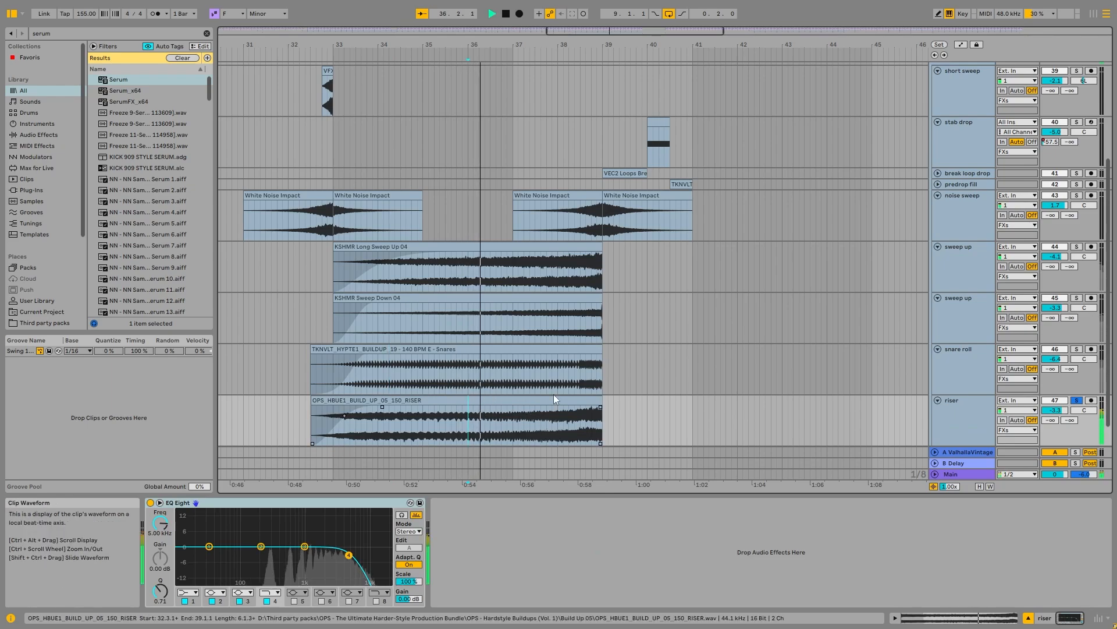
key("space")
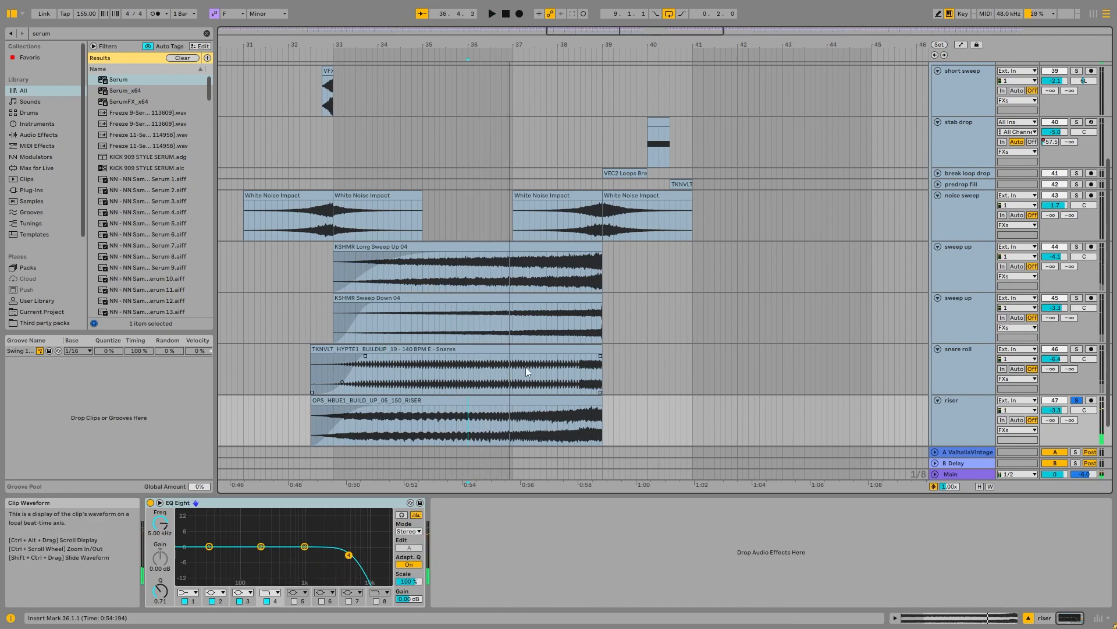
scroll(476, 310, "down", 3, "ctrl")
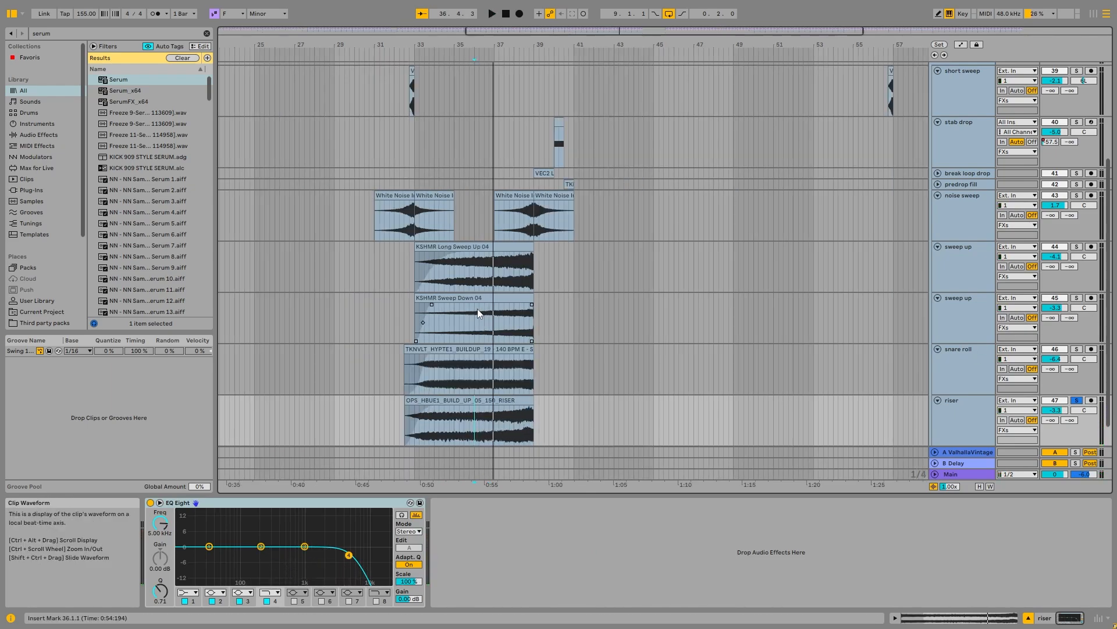
Step: Unfold the break loop drop and predrop fill tracks, solo break loop drop, and play its VEC2 Loops Breakbeat 067 clip from bar 39
scroll(524, 244, "up", 3, "ctrl")
scroll(646, 177, "up", 2)
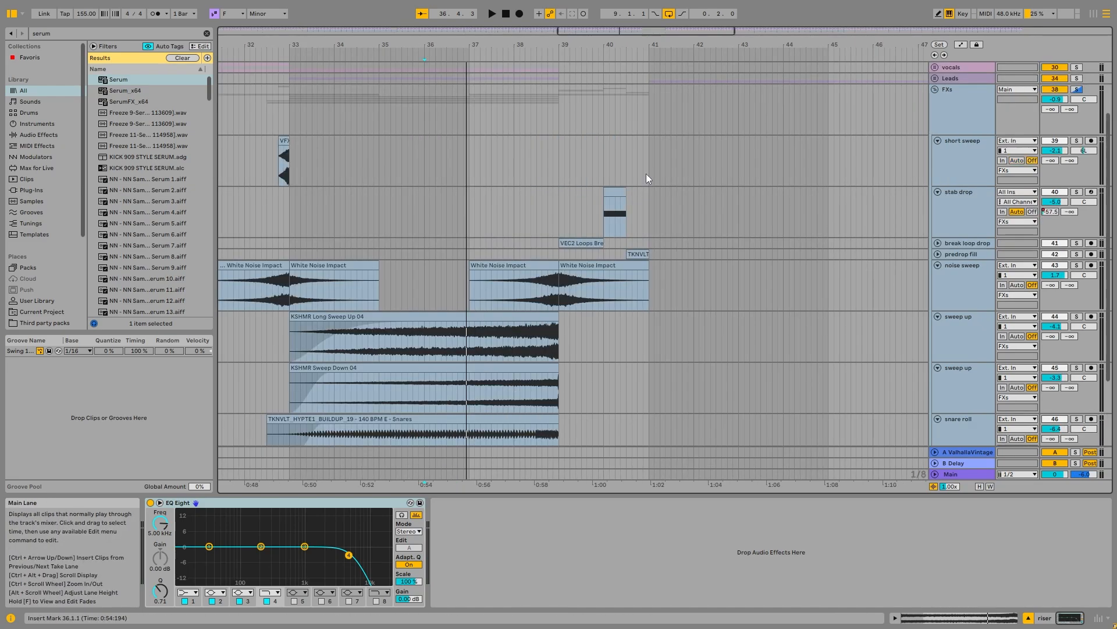
left_click(723, 254)
left_click(550, 278)
scroll(550, 279, "up", 2)
scroll(564, 330, "down", 3, "ctrl")
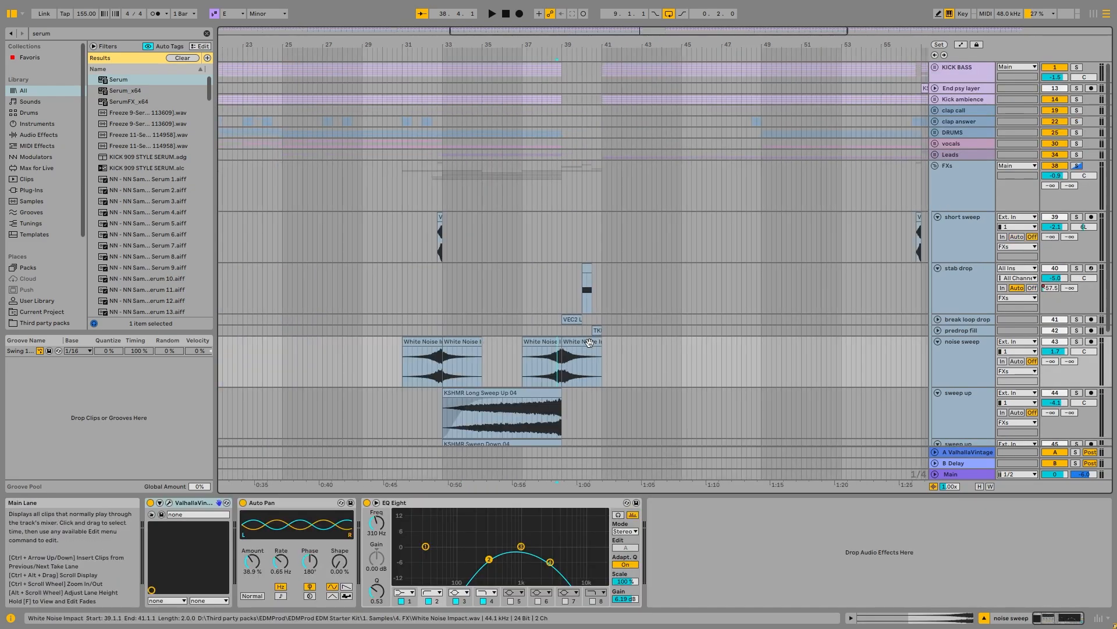
left_click(590, 342)
key("z")
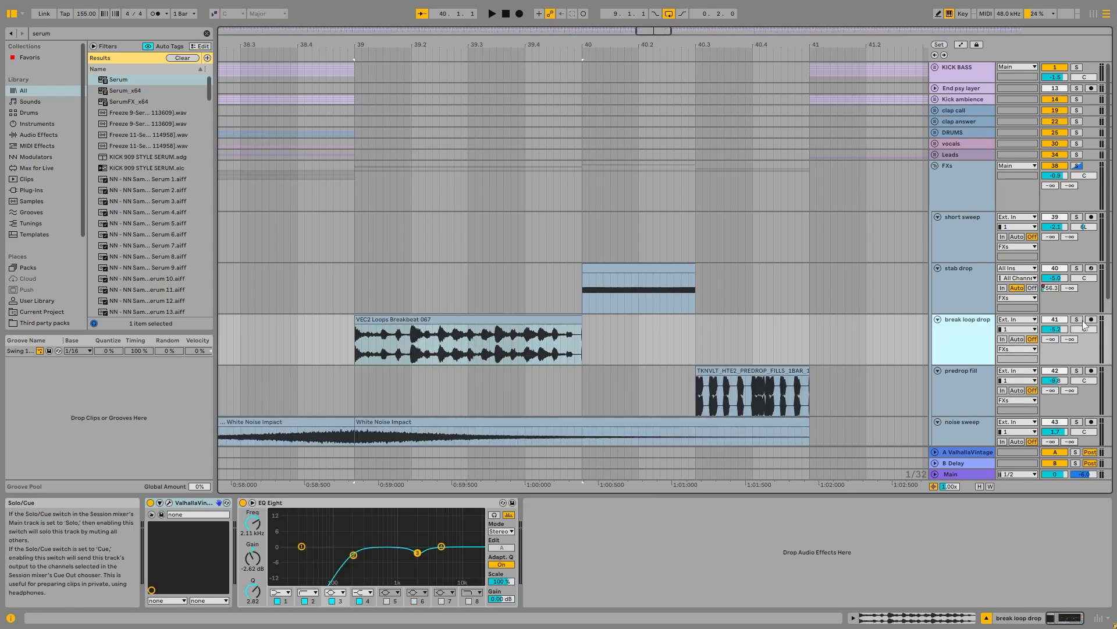
left_click(1078, 320)
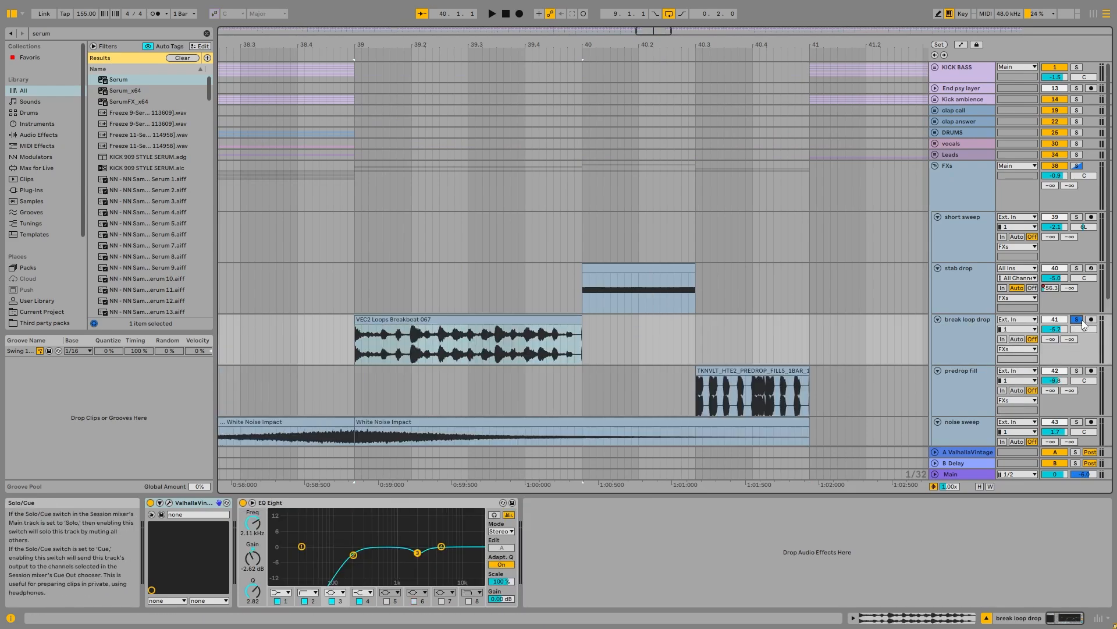
left_click(402, 325)
key("space")
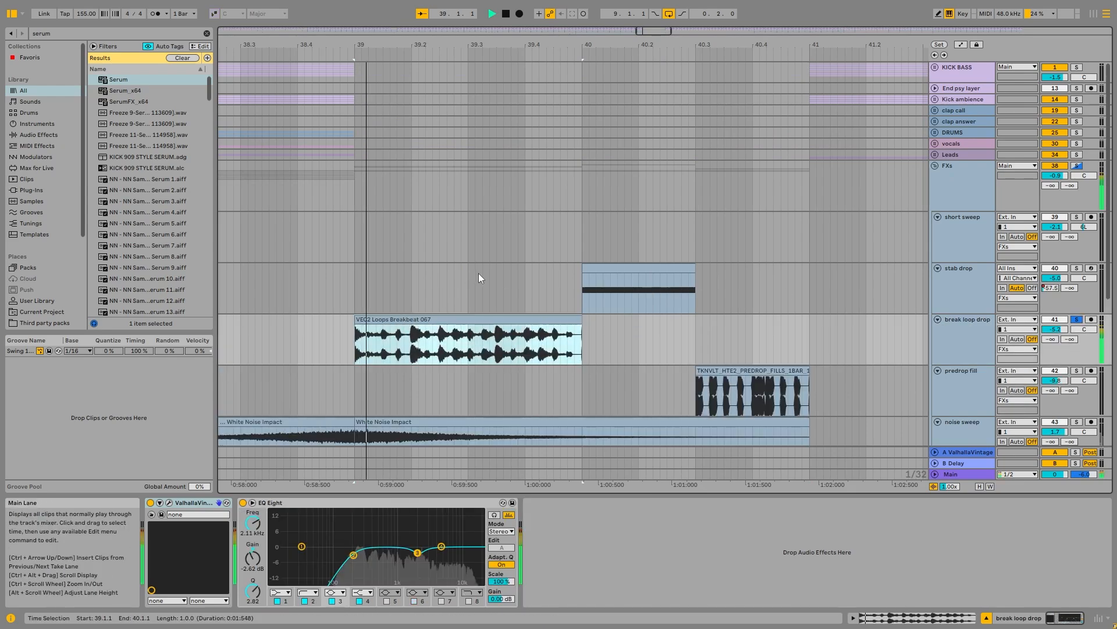
Step: Solo the stab drop track, play its clip from bar 40, and inspect its T992_Stab_01_Cmin sampler and Arpeggiator devices
left_click(682, 269)
key("space")
left_click(1078, 268)
key("space")
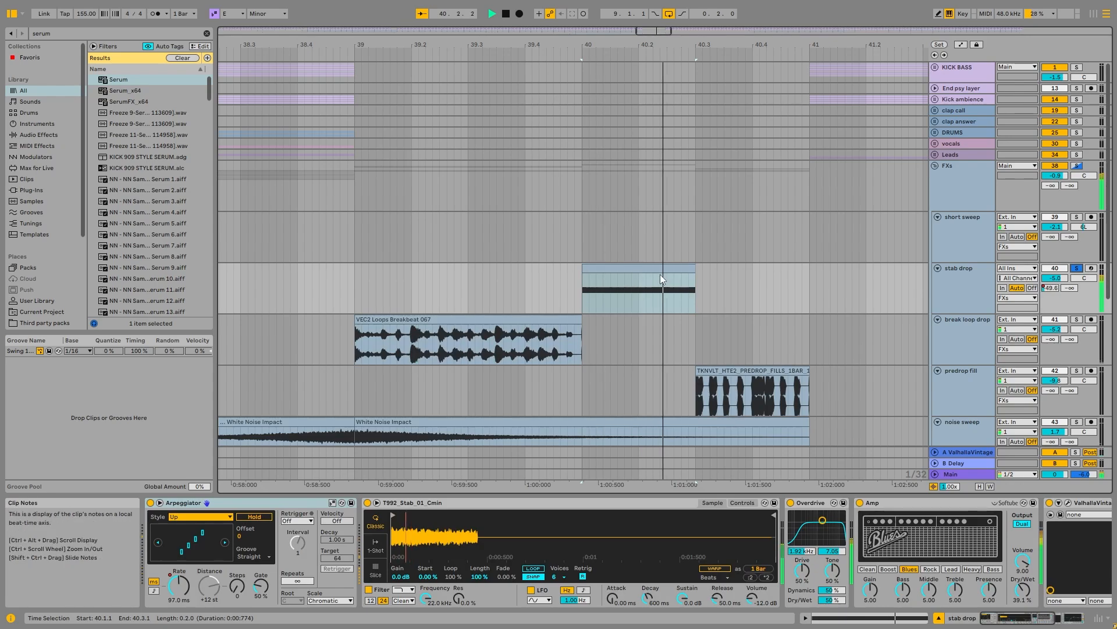
key("space")
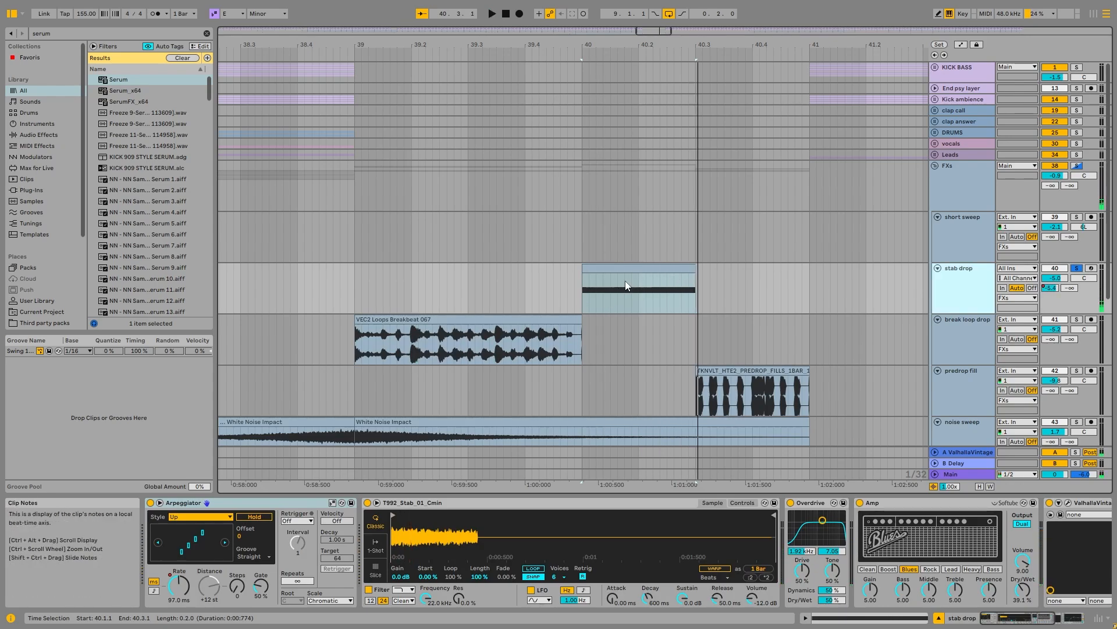
left_click(411, 506)
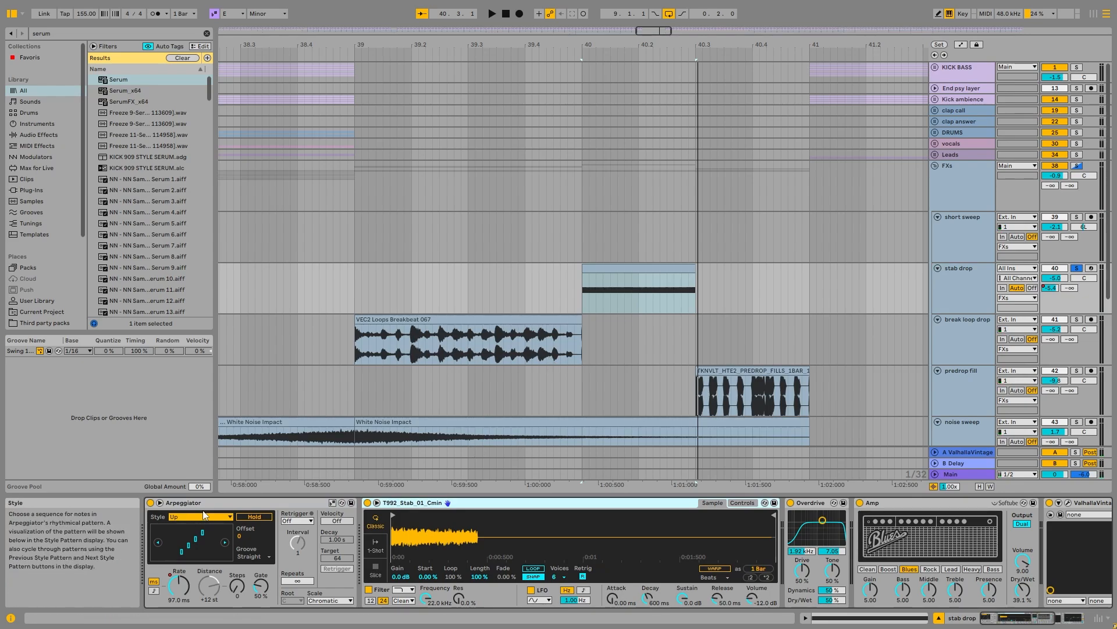
left_click(173, 521)
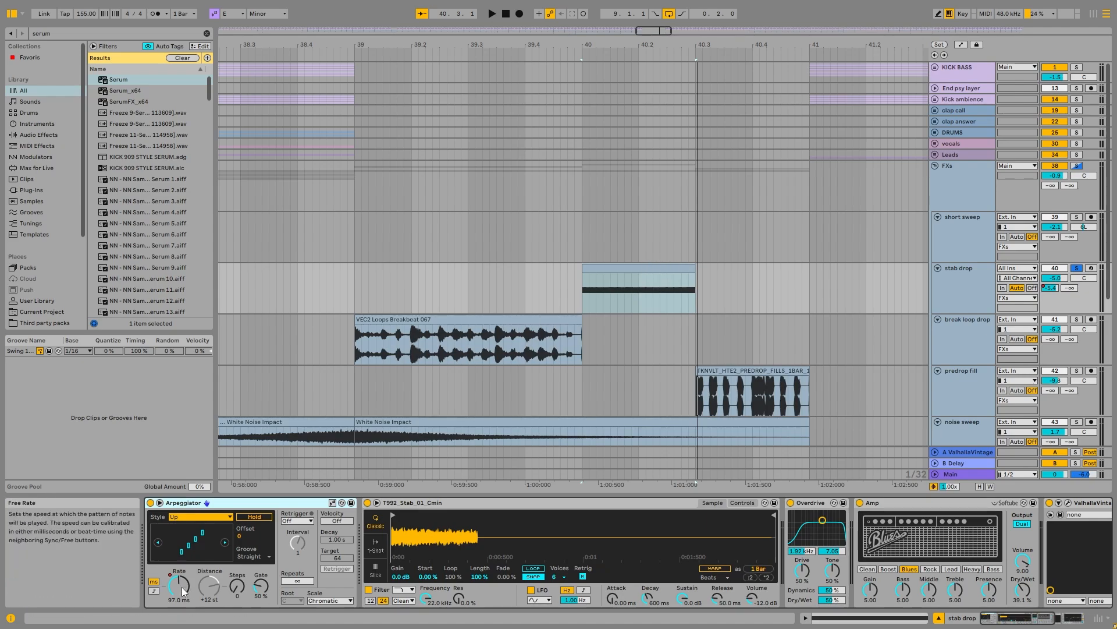
Step: Solo the predrop fill track and play its TKNVLT predrop fill clip from bar 40.3
left_click(1077, 371)
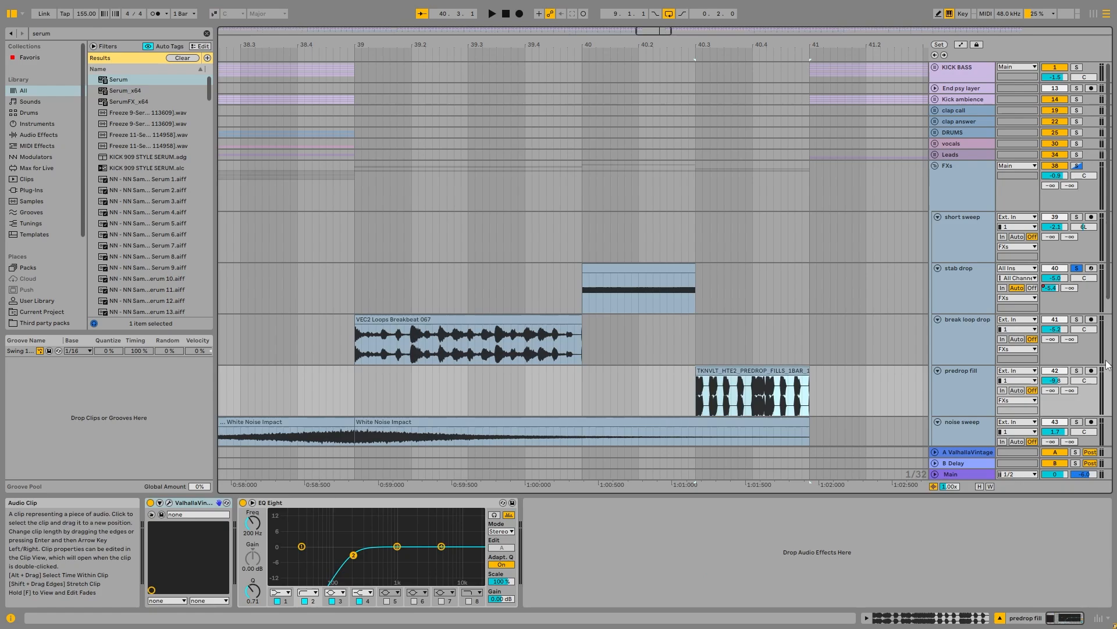
key("space")
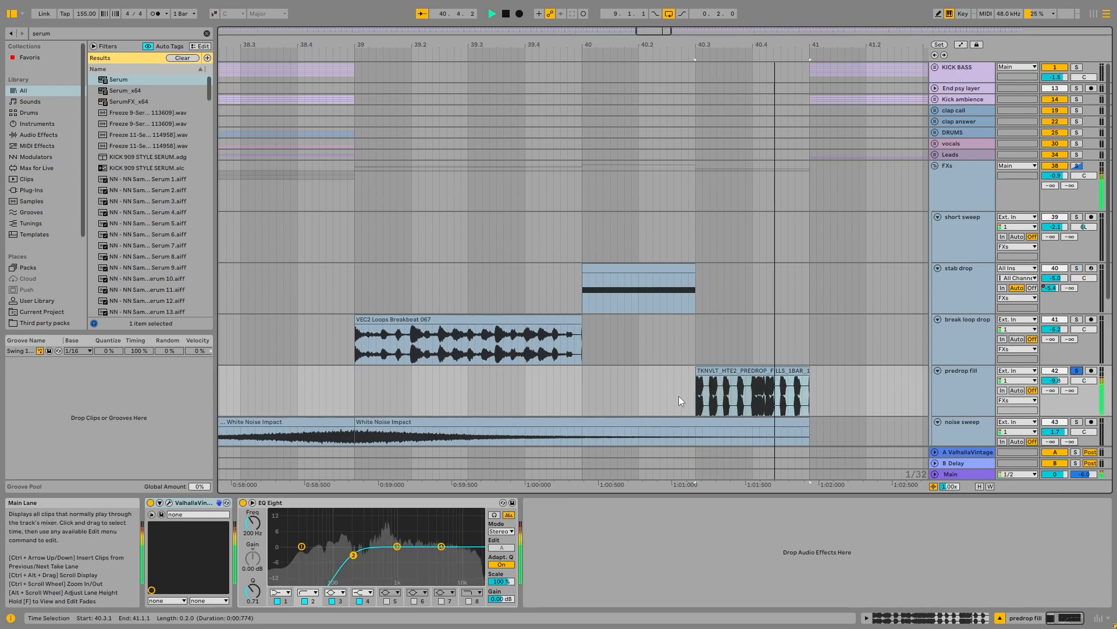
key("space")
Step: Look over the clips on all the FX tracks and select bars 32.1.1 to 34.3.1 on the short sweep track
scroll(743, 298, "down", 4)
scroll(751, 274, "down", 7)
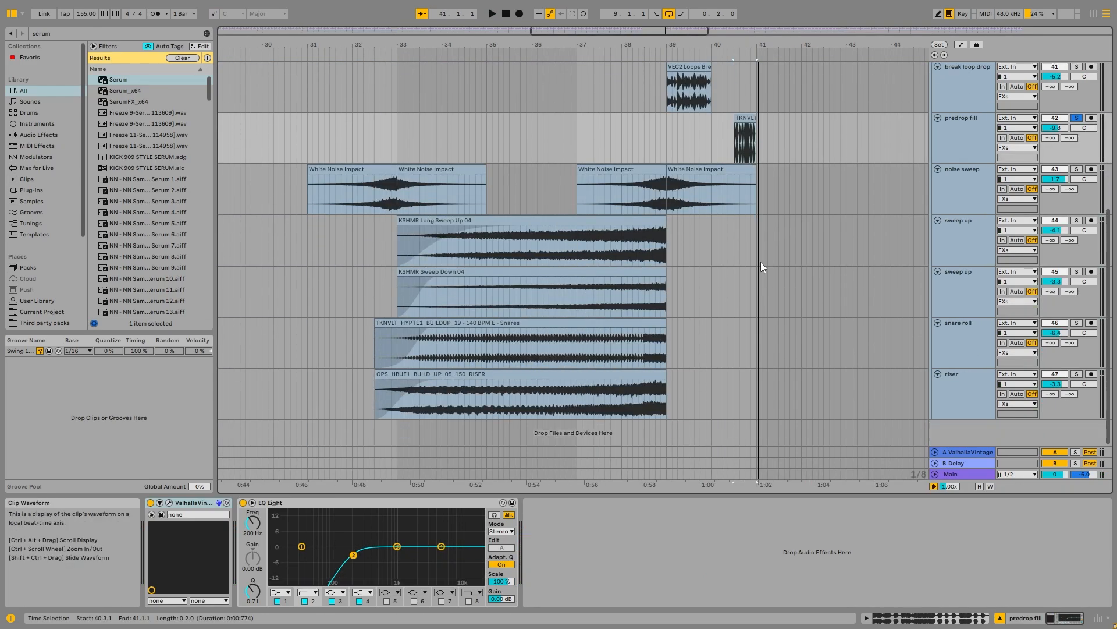
scroll(728, 262, "up", 2)
scroll(666, 262, "down", 4)
scroll(665, 267, "up", 2)
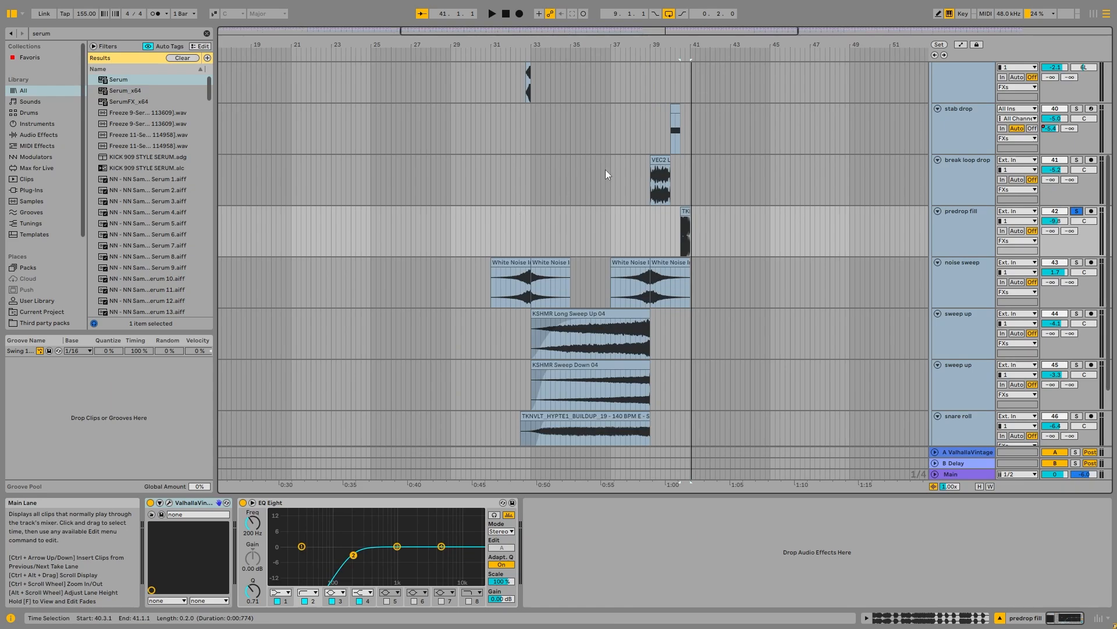
scroll(582, 215, "up", 5)
scroll(543, 238, "up", 2)
scroll(524, 242, "down", 2)
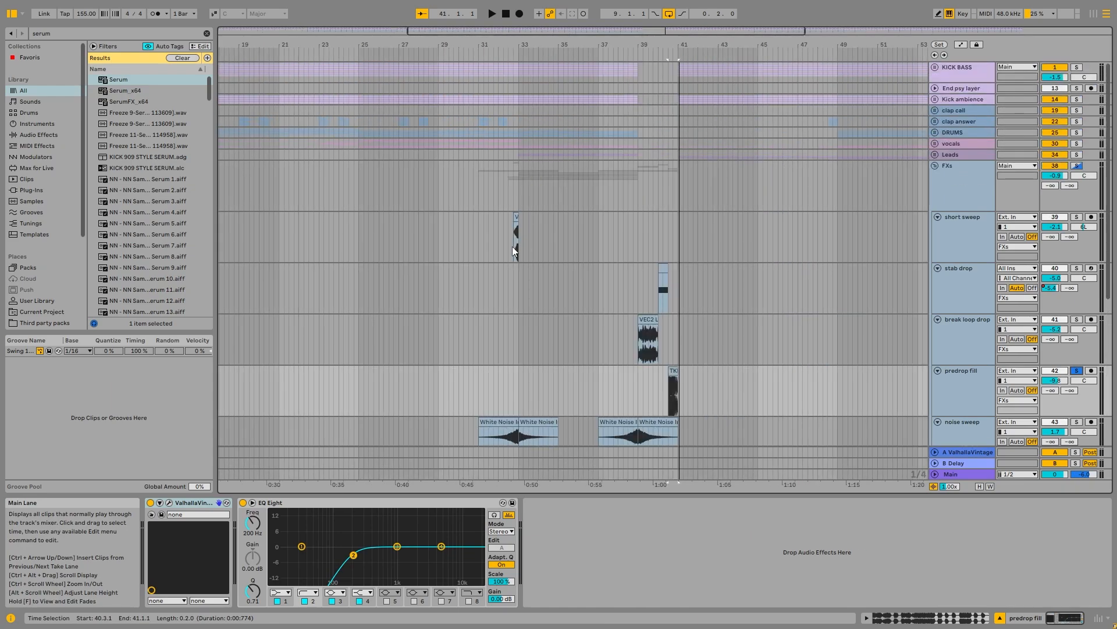
left_click_drag(499, 217, 548, 233)
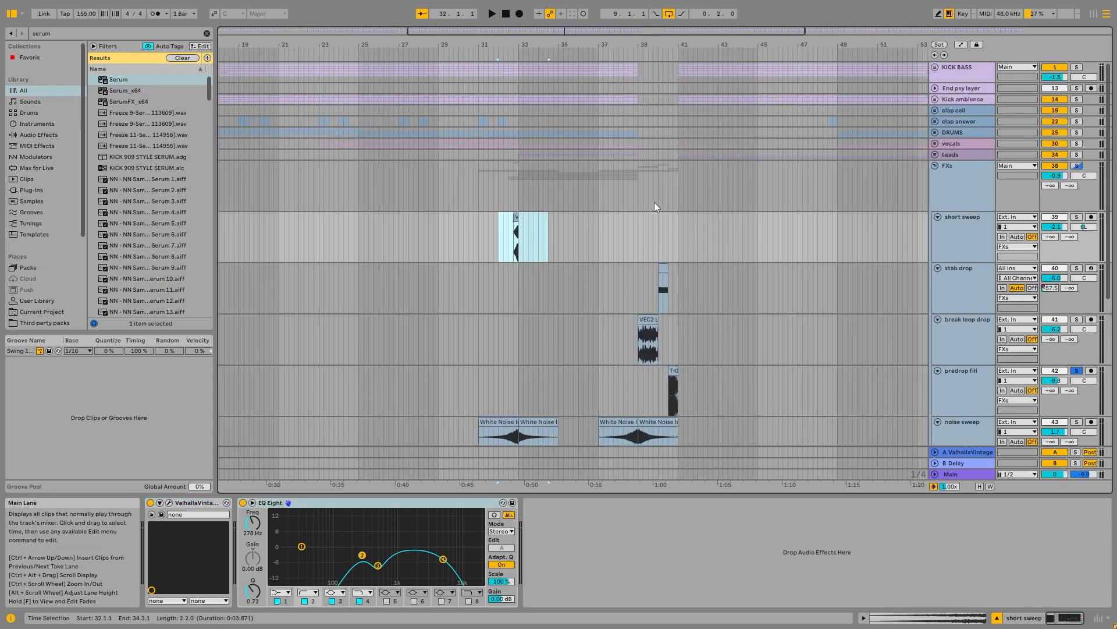
Step: Turn off solo on the predrop fill track, fold the FX tracks, and collapse the FXs group
scroll(563, 216, "down", 3)
left_click(1076, 370)
left_click(950, 274)
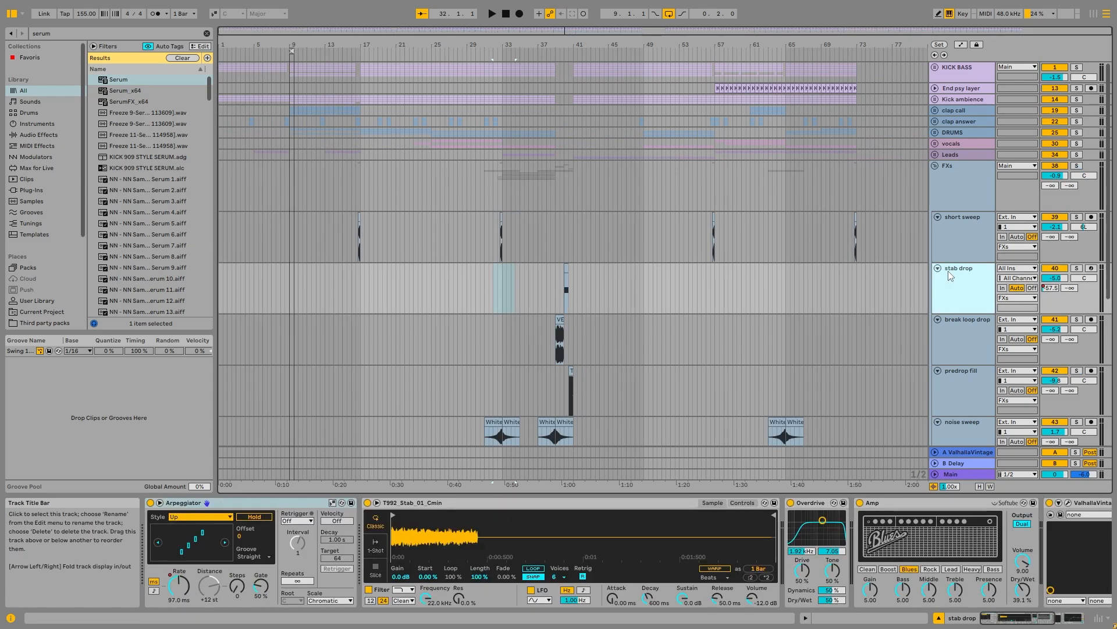
key("ctrl+a")
left_click(938, 268)
left_click(942, 173)
left_click(935, 166)
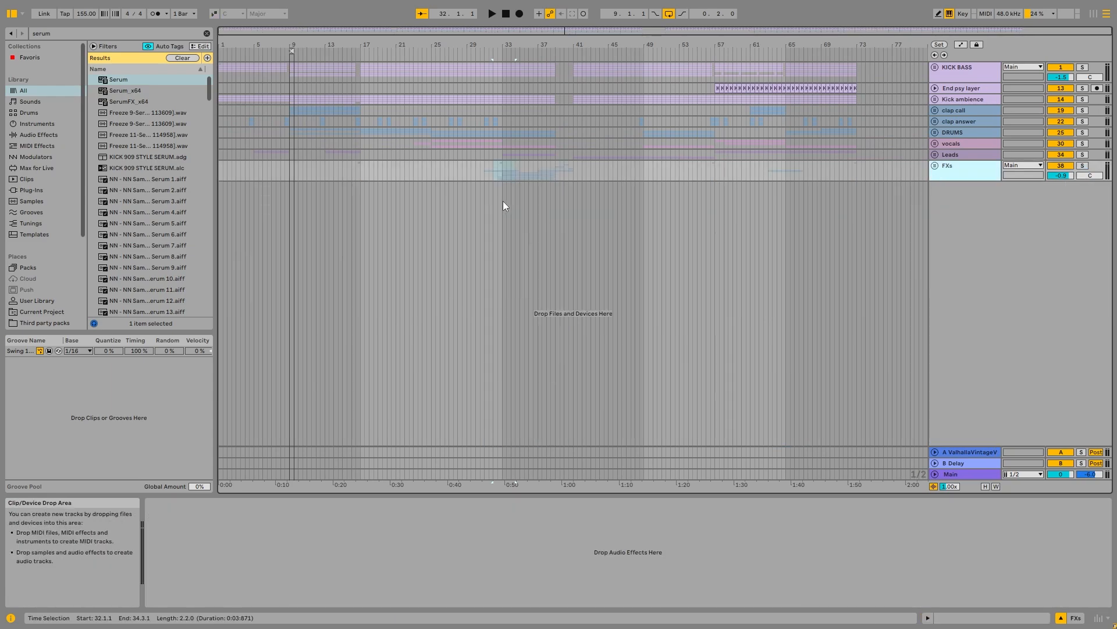